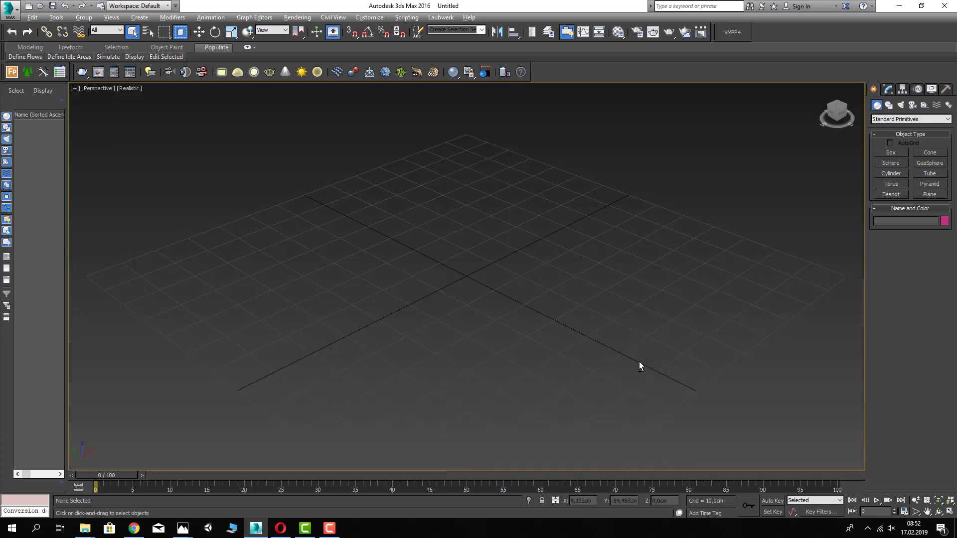
- Draw a rectangle spline about 133 cm long and 67 cm wide in the perspective view, with the grid hidden
alt+middle_drag(622, 309, 716, 231)
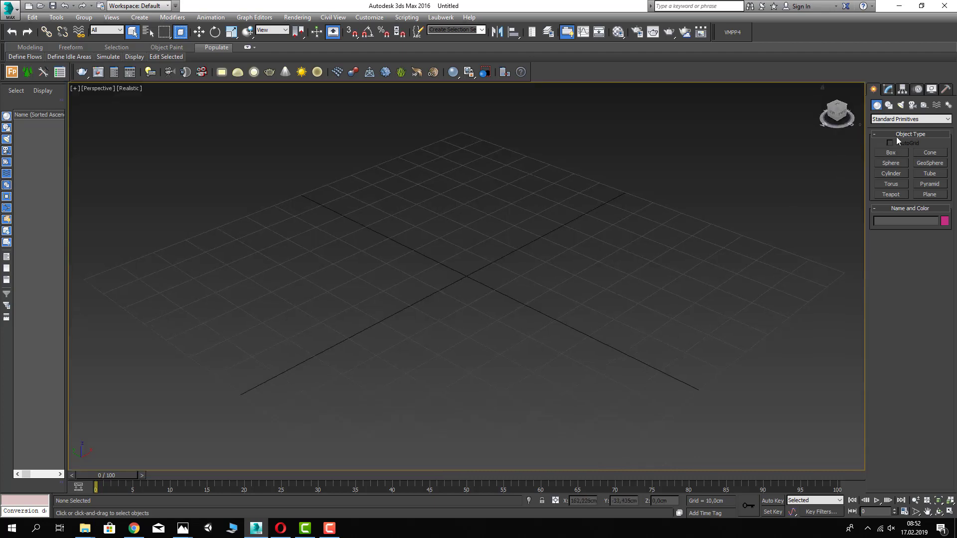
click(889, 104)
click(930, 160)
scroll(389, 234, down, 5)
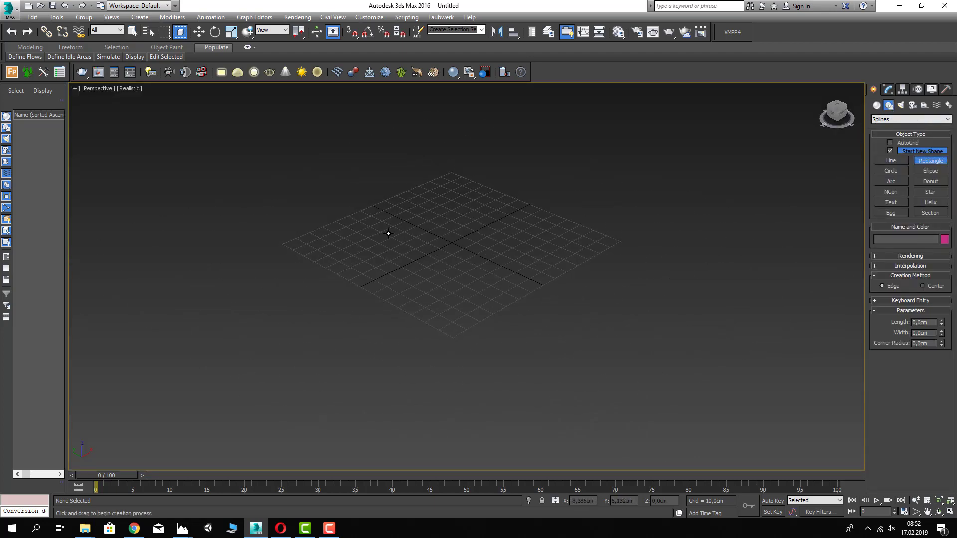
key(g)
drag(393, 215, 635, 250)
right_click(636, 249)
click(888, 89)
scroll(578, 217, up, 4)
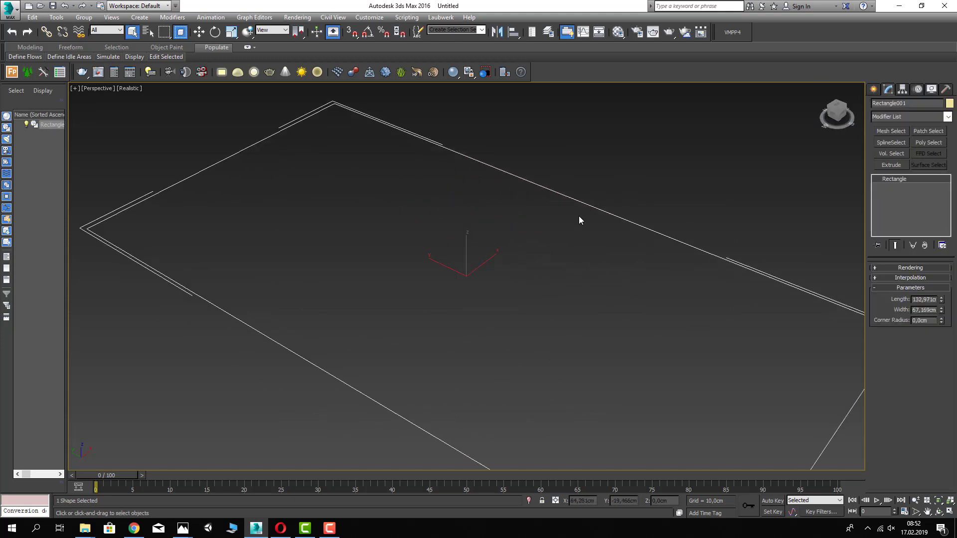
scroll(522, 231, down, 2)
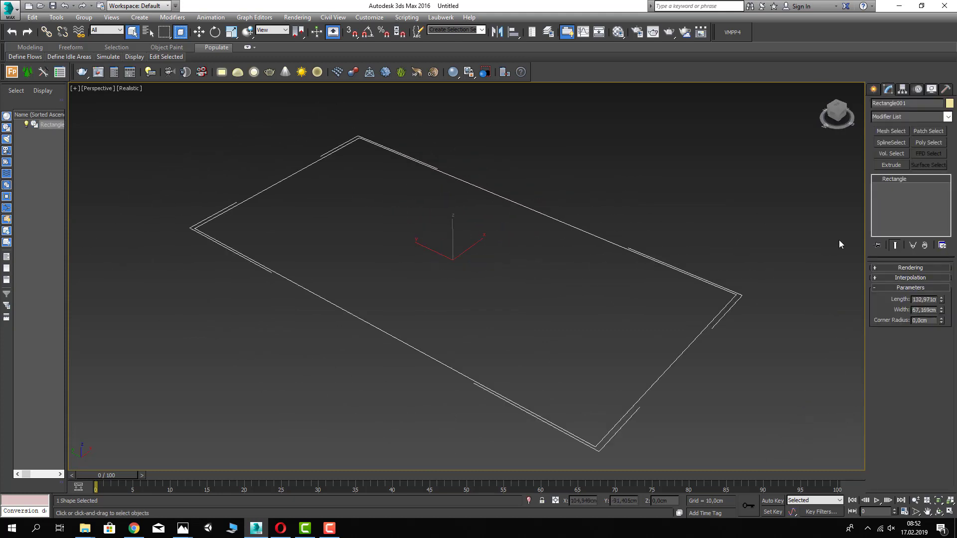
- Set the rectangle's length to 250 cm and its width to 550 cm
click(913, 301)
text(250)
key(Tab)
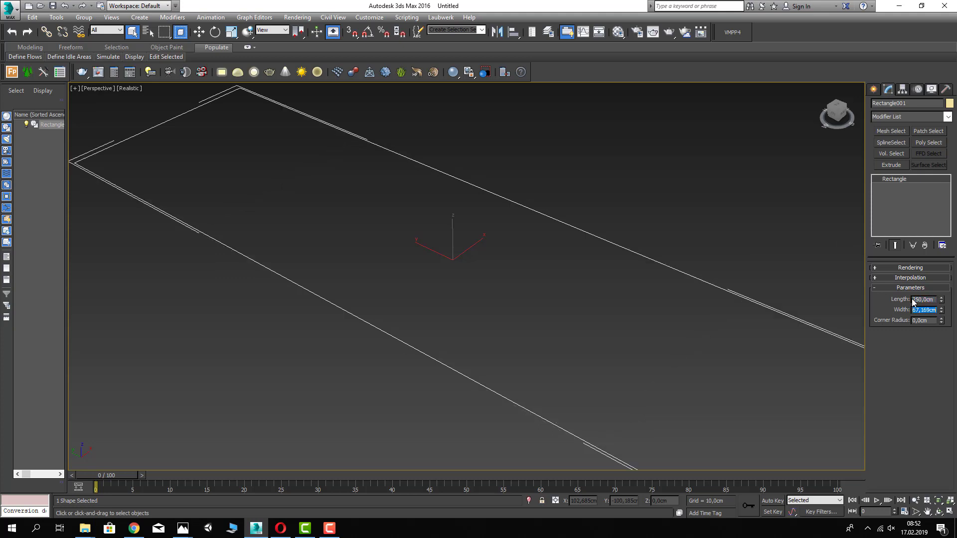
text(550)
key(Return)
scroll(498, 308, down, 5)
alt+middle_drag(498, 308, 606, 271)
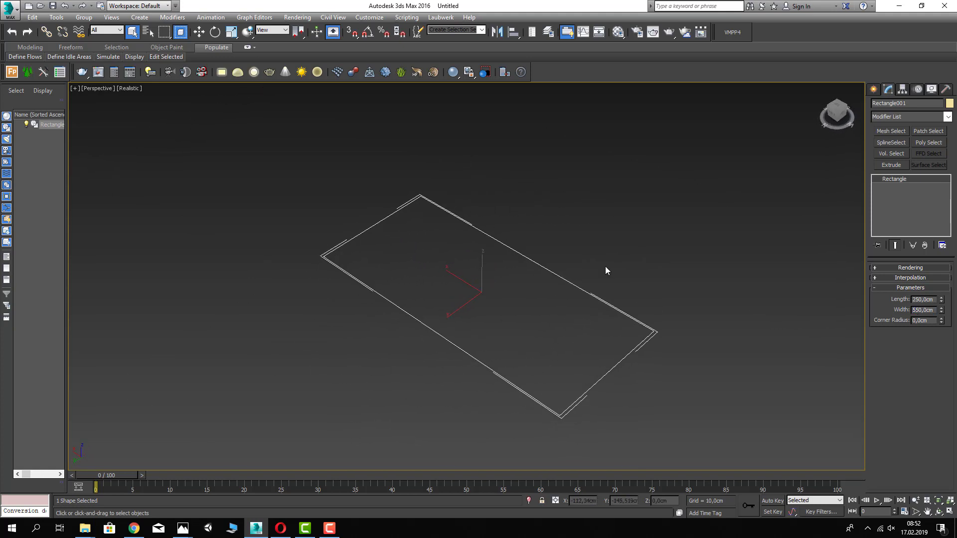
- Convert the rectangle to an editable spline and select all four of its vertices
right_click(894, 179)
click(897, 303)
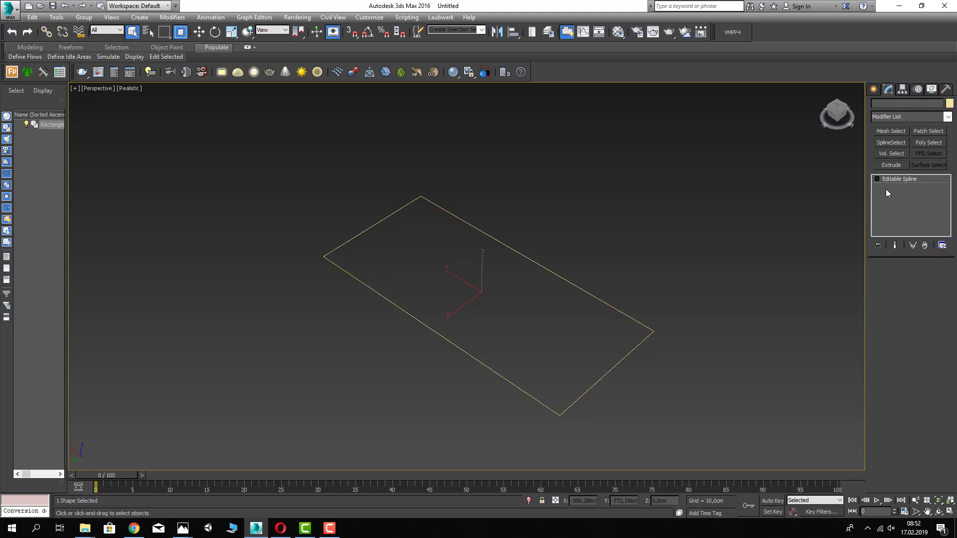
click(892, 187)
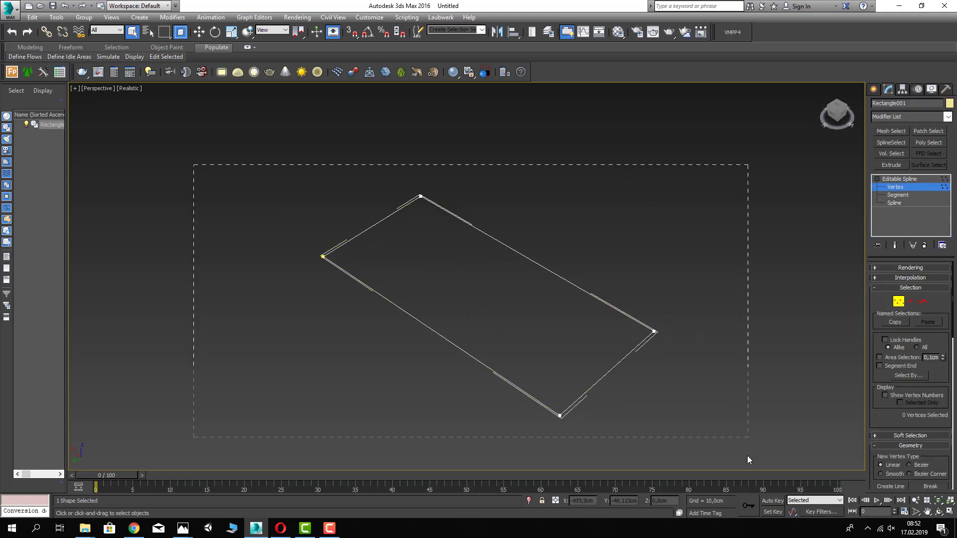
drag(747, 455, 746, 455)
right_click(662, 346)
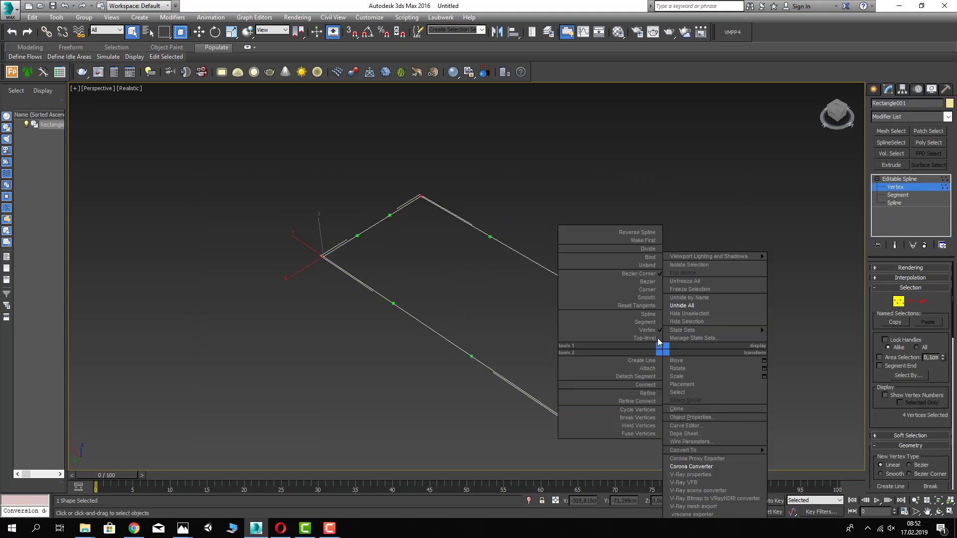
- Select the whole rectangle at spline level and apply a 10 cm Outline to create the wall thickness
click(922, 303)
key(ctrl+a)
drag(877, 373, 879, 356)
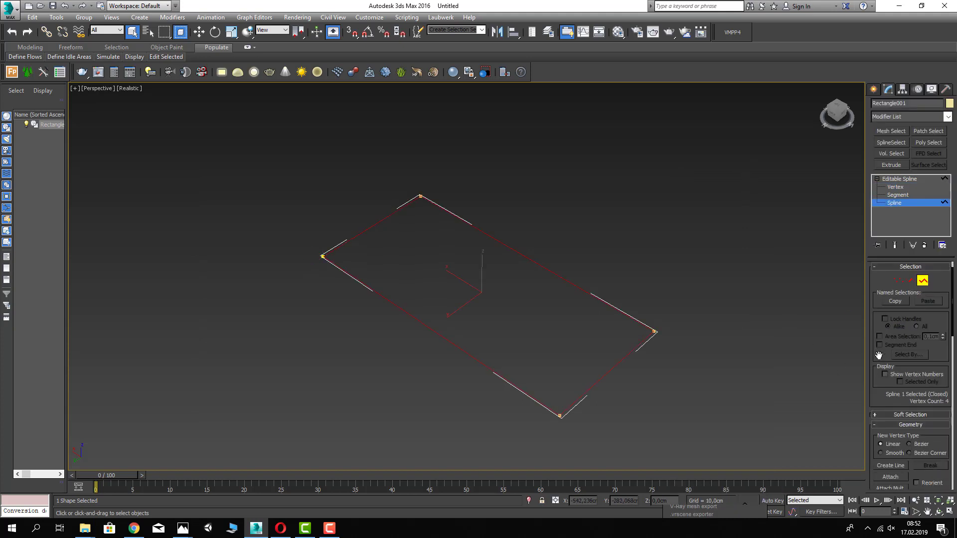
scroll(919, 409, down, 8)
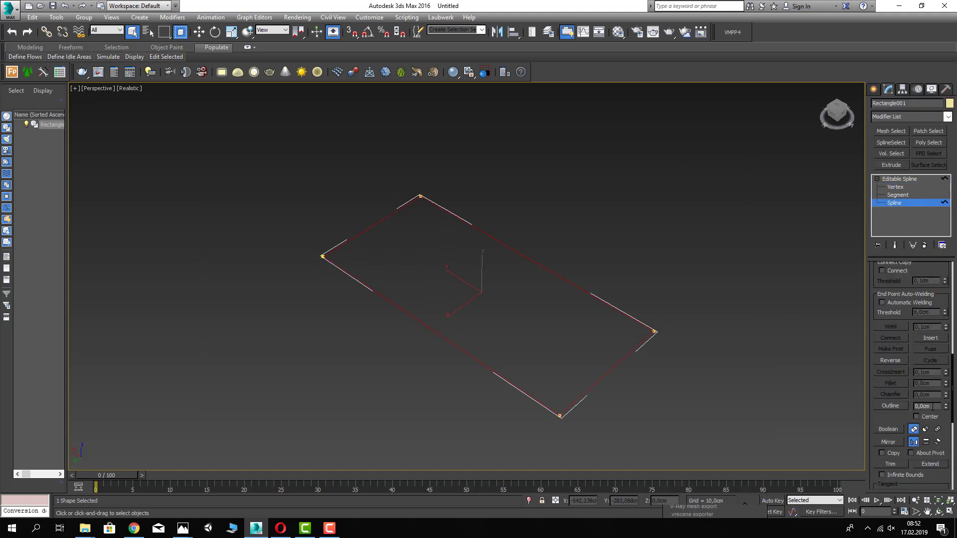
text(10)
key(Return)
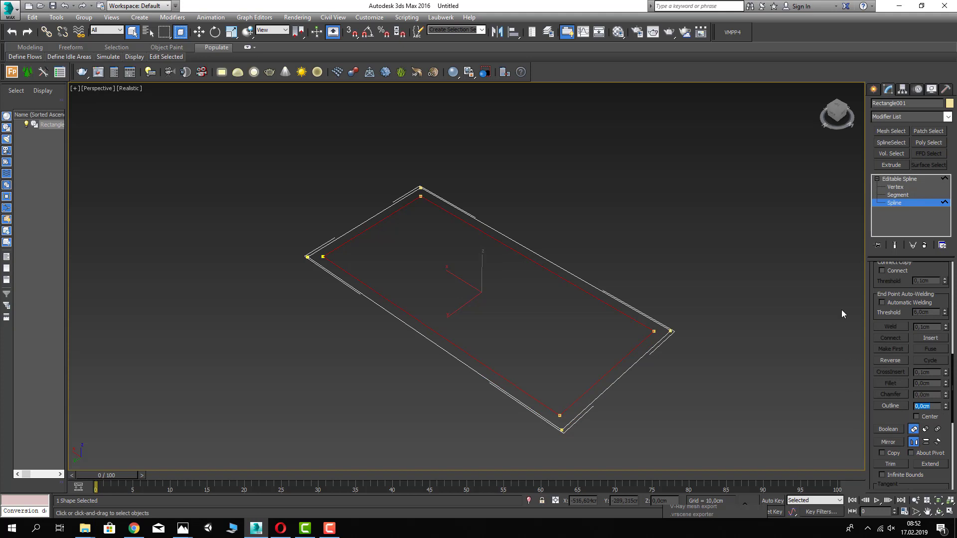
- Apply an Extrude modifier with an amount of 320 cm to the double outline, and deselect the resulting walls
click(900, 178)
click(908, 118)
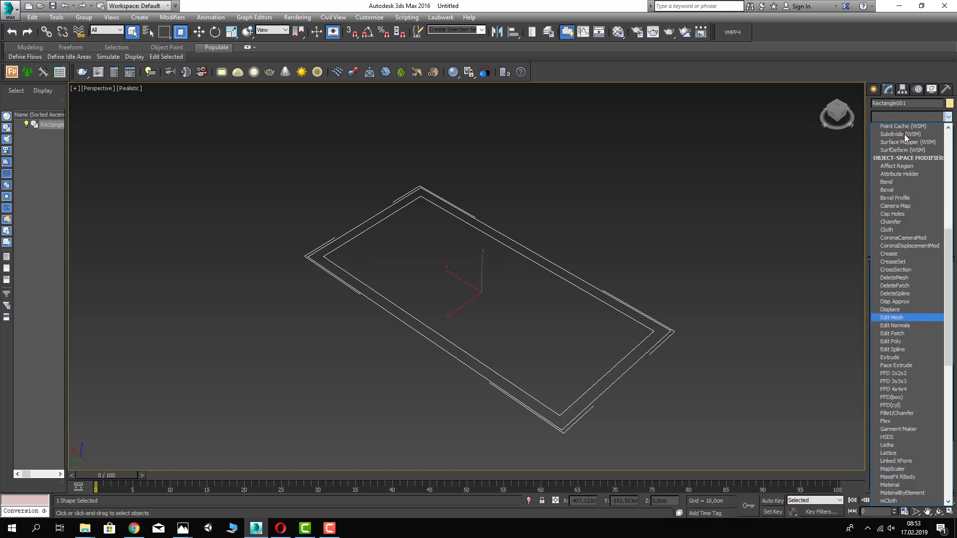
click(894, 161)
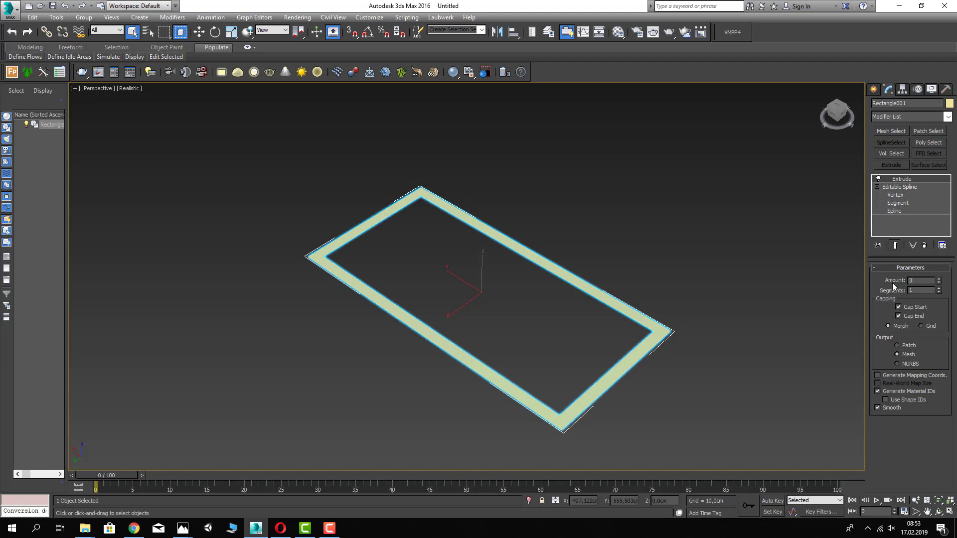
text(320)
key(Return)
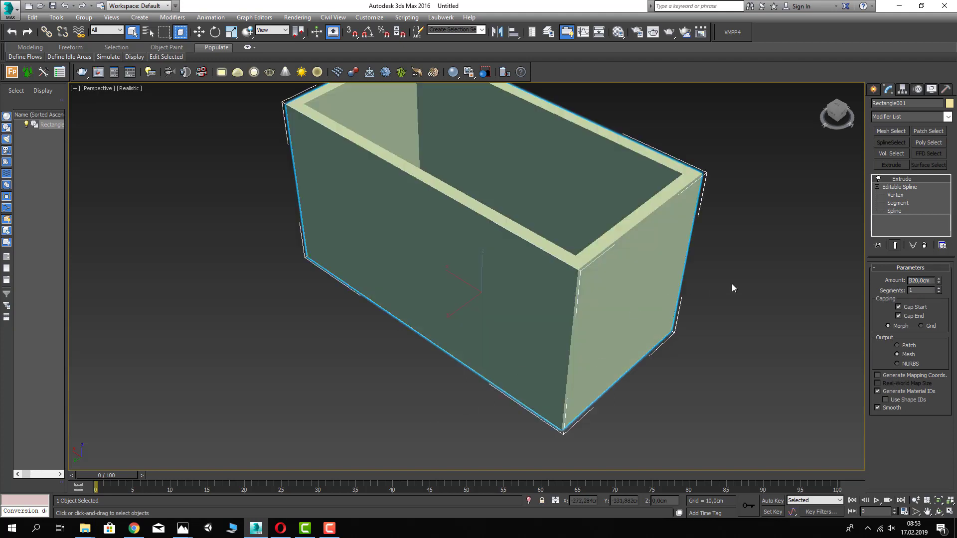
click(732, 288)
- Change the perspective viewport's display style from Realistic to Shaded
alt+middle_drag(731, 288, 591, 262)
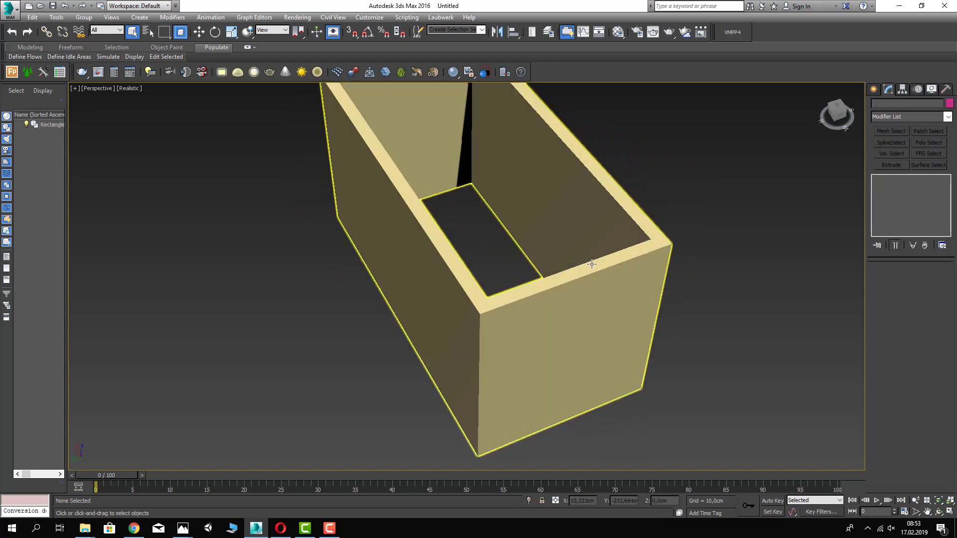
alt+middle_drag(595, 267, 590, 316)
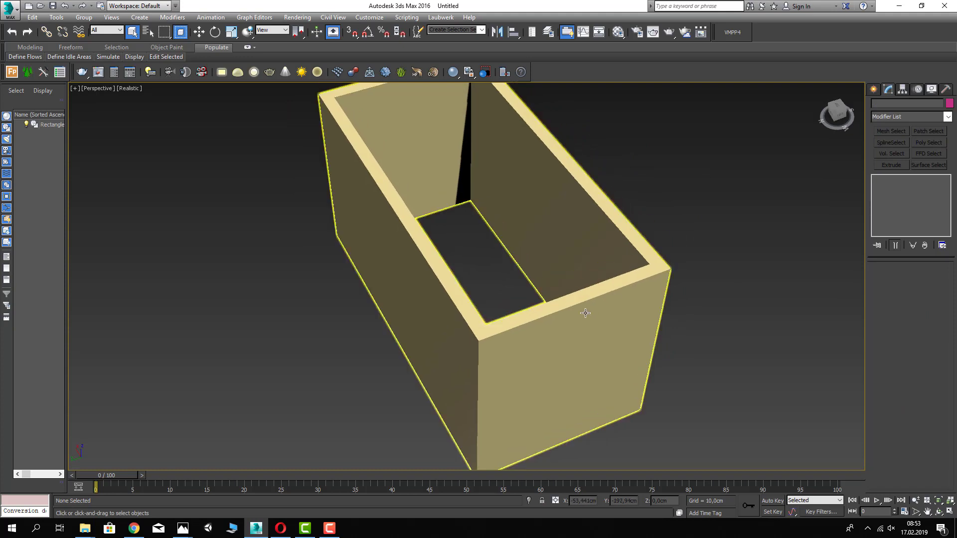
alt+middle_drag(494, 316, 463, 317)
click(133, 90)
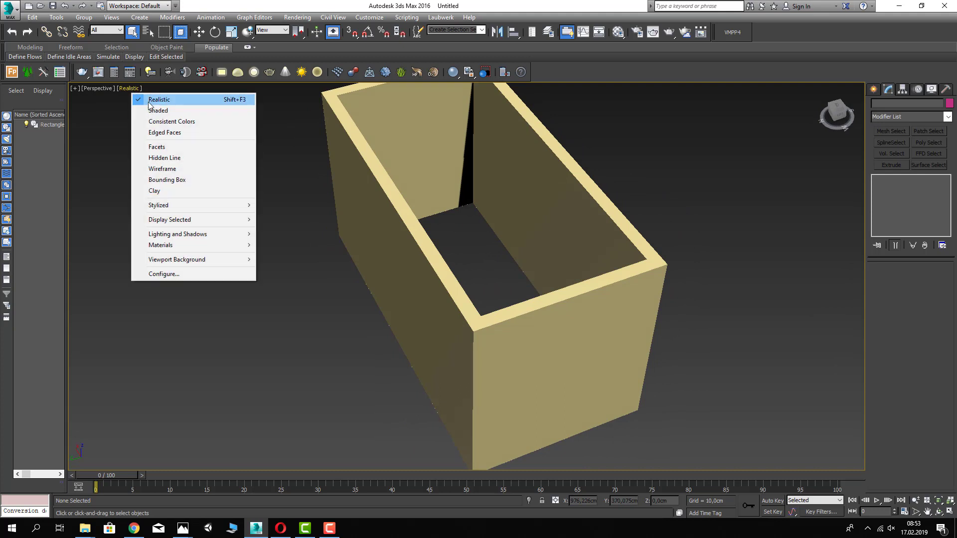
click(149, 110)
mouse_move(249, 225)
alt+middle_down()
mouse_move(273, 232)
mouse_move(237, 234)
mouse_move(260, 267)
mouse_move(232, 261)
alt+middle_up()
alt+middle_drag(395, 223, 405, 154)
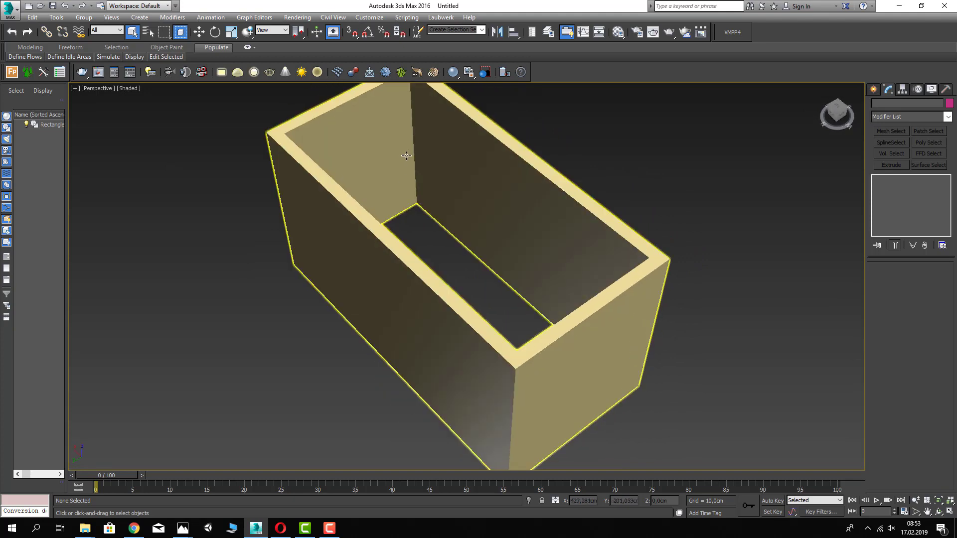
- Convert the extruded walls to an Editable Poly
click(405, 154)
right_click(405, 153)
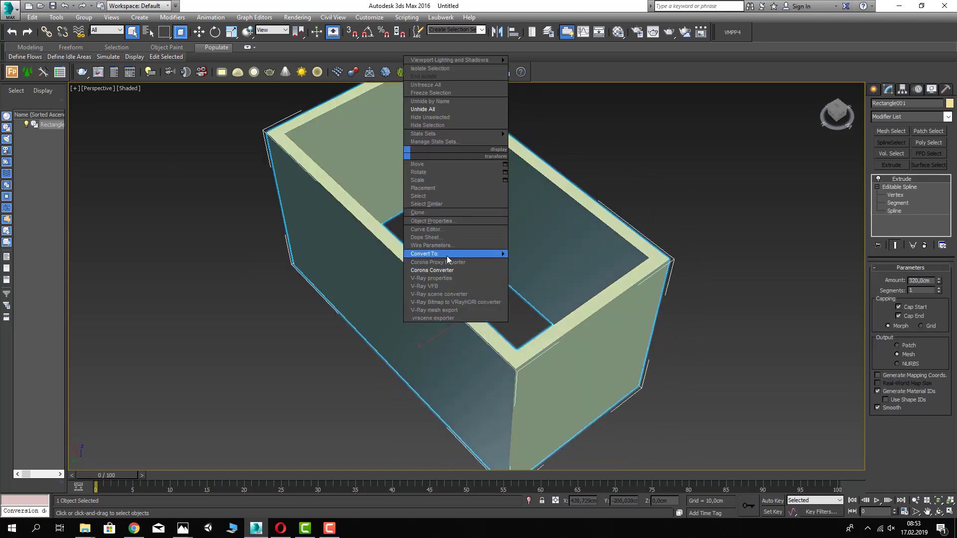
click(525, 261)
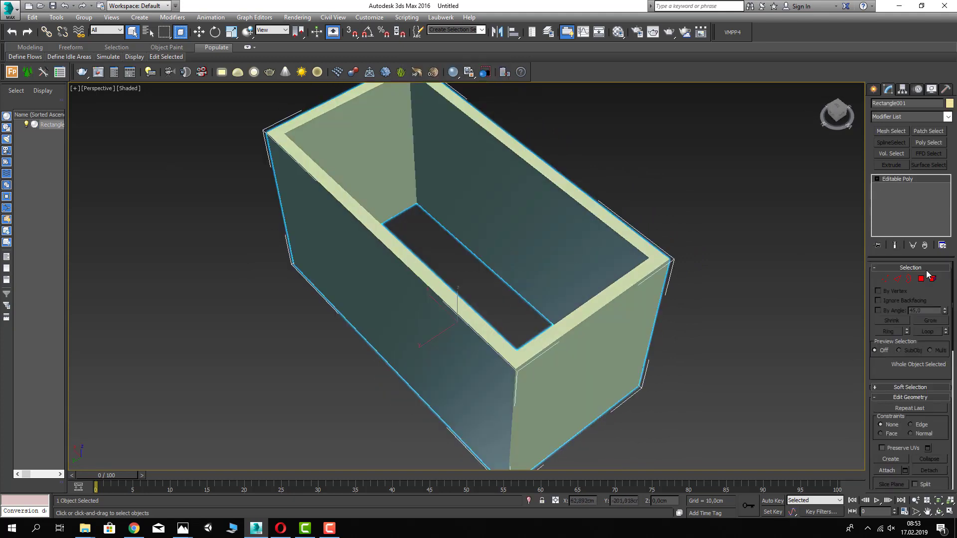
- Select the four inner wall polygons, invert the selection and delete all other faces, keeping only the inner shell
click(922, 278)
click(425, 202)
ctrl+click(423, 200)
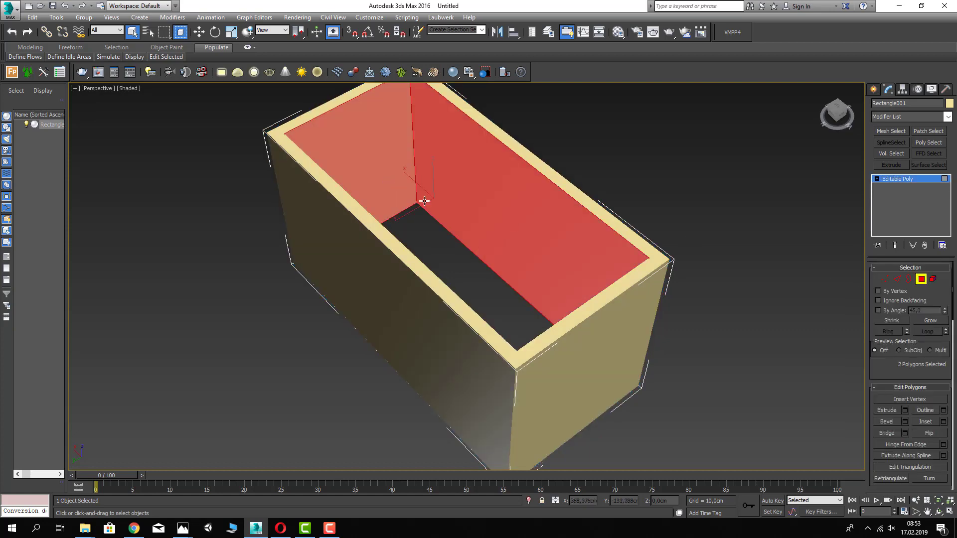
alt+middle_drag(424, 201, 145, 98)
ctrl+click(331, 178)
ctrl+click(364, 197)
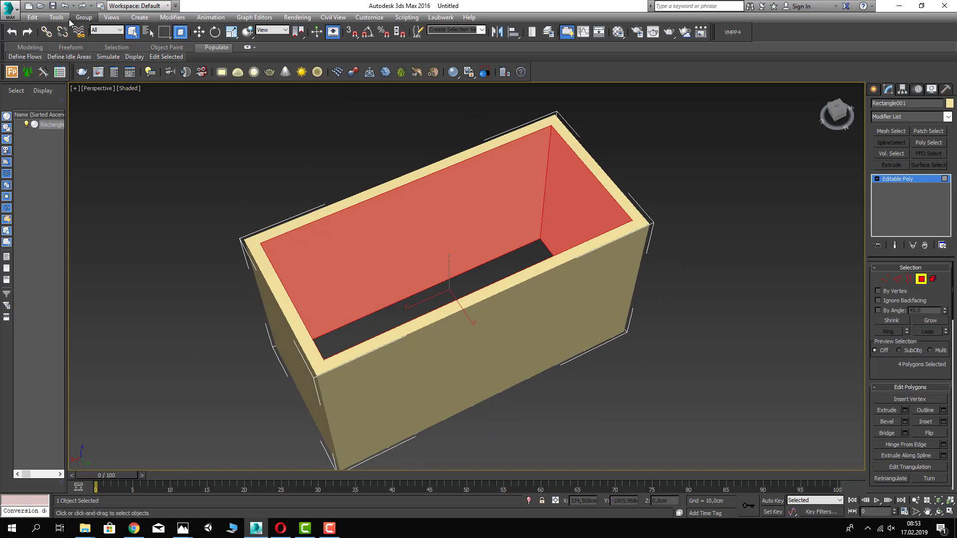
click(33, 17)
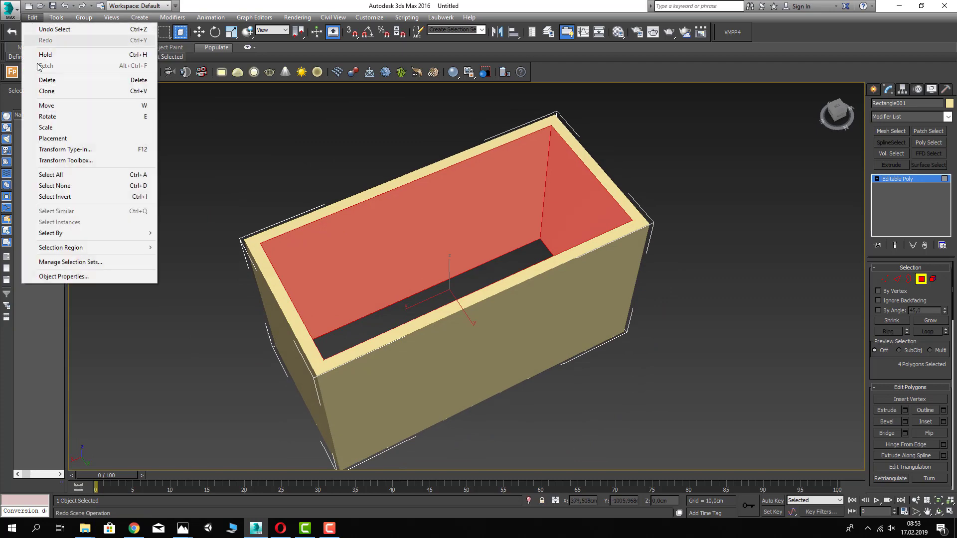
click(69, 197)
key(Delete)
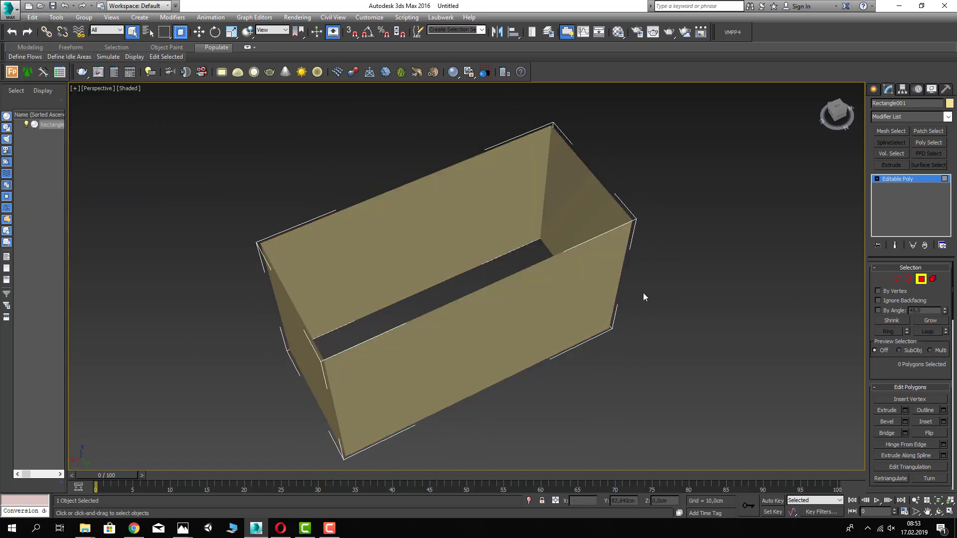
alt+middle_drag(738, 288, 796, 293)
click(923, 282)
click(491, 271)
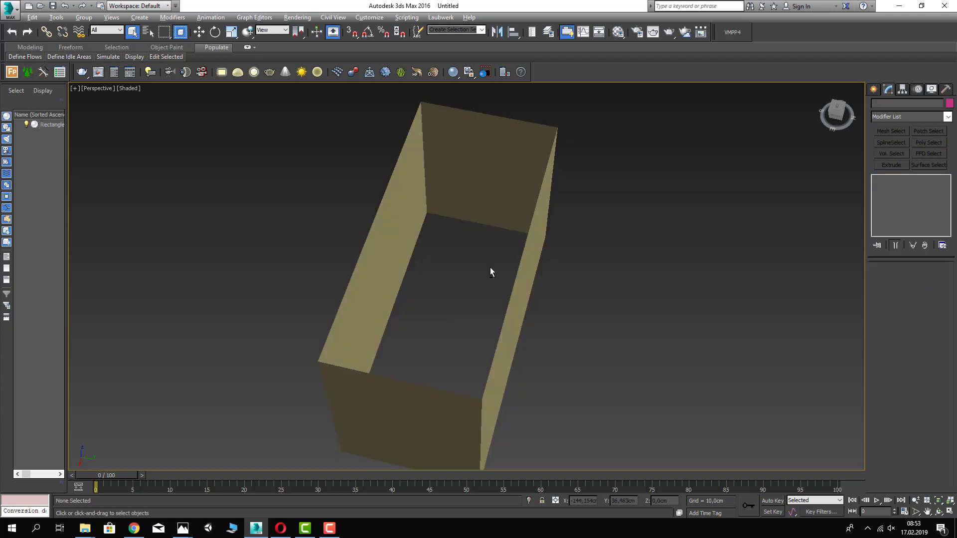
- Select the two upper vertices along one long wall of the shell and offset them -180 cm in Z
alt+middle_drag(491, 272, 431, 202)
click(431, 201)
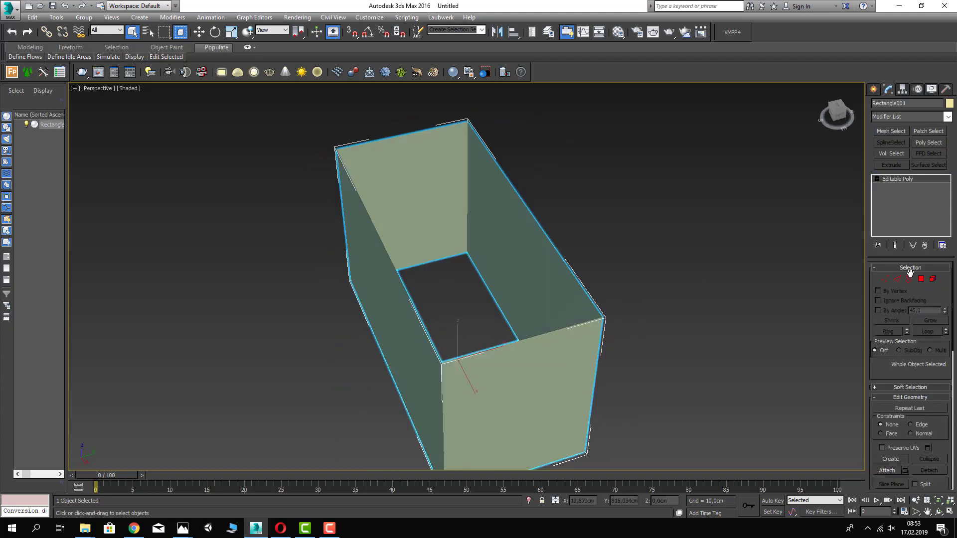
click(888, 279)
alt+middle_drag(733, 292, 593, 243)
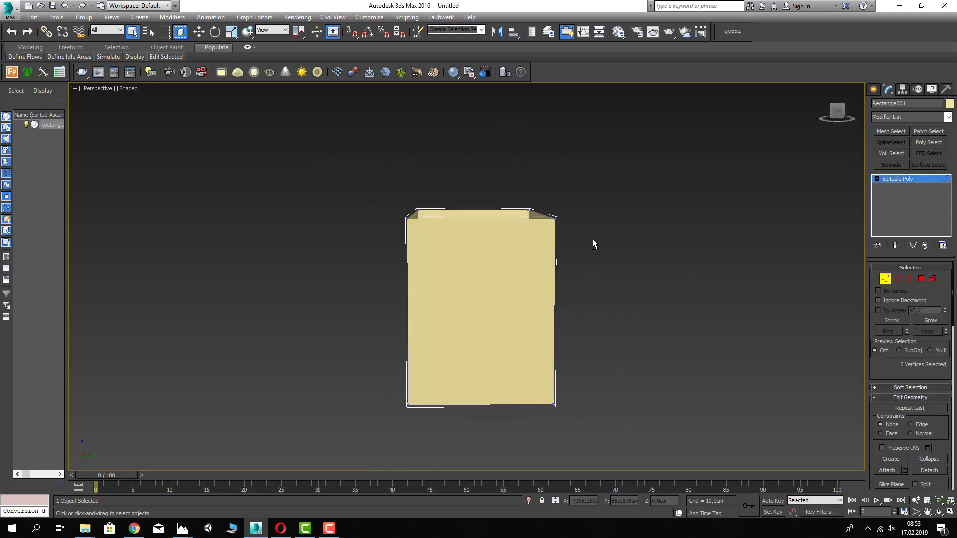
alt+middle_drag(431, 240, 456, 259)
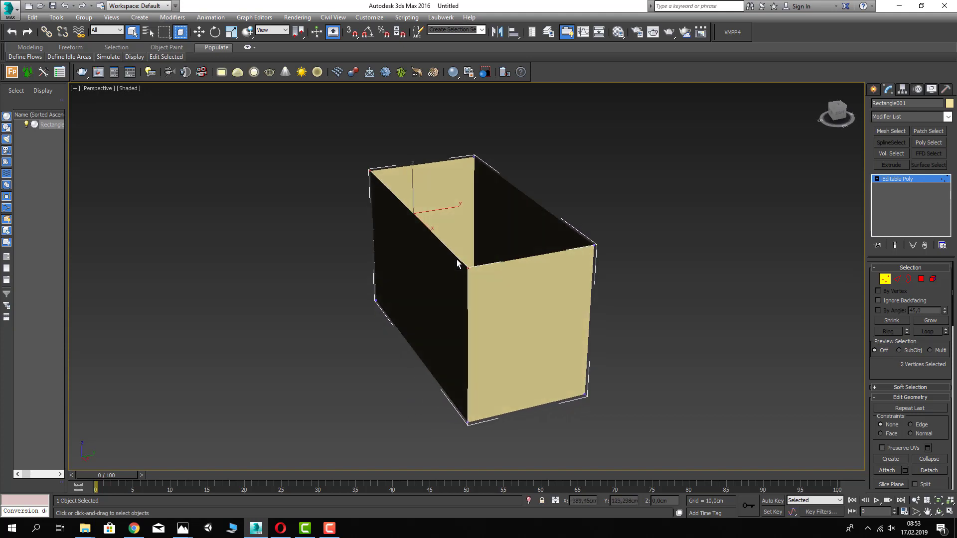
right_click(199, 32)
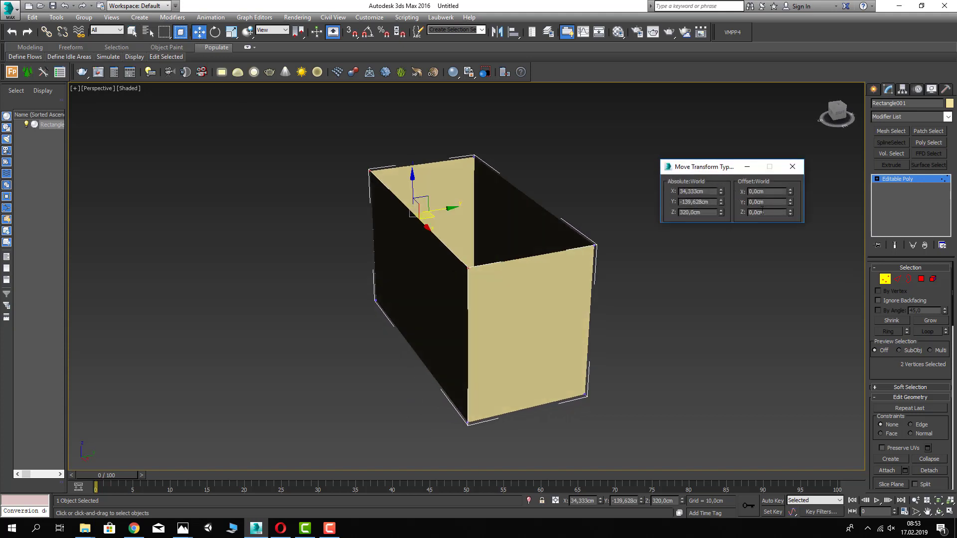
text(-180)
key(Return)
alt+middle_drag(452, 269, 426, 271)
- Raise the two selected vertices by 20 cm in Z
click(713, 222)
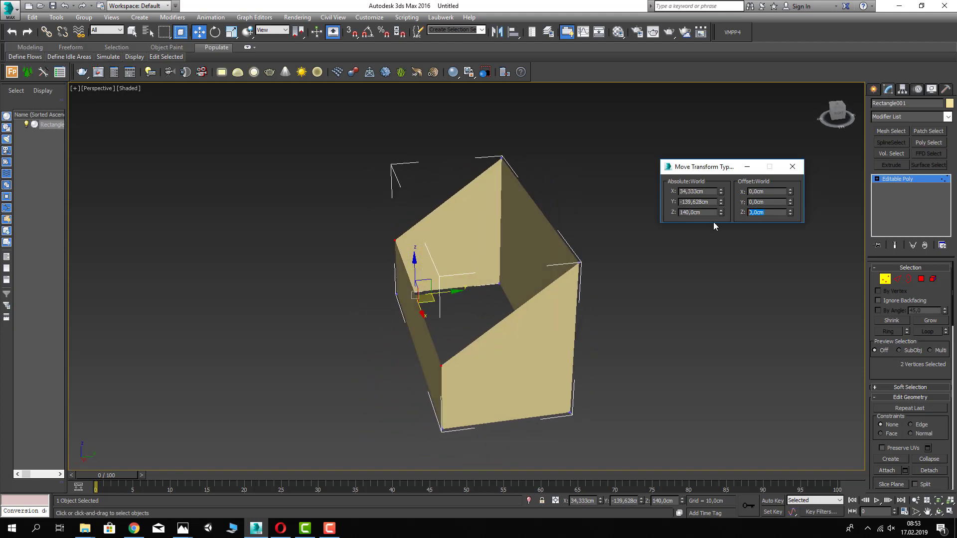
text(20)
key(Return)
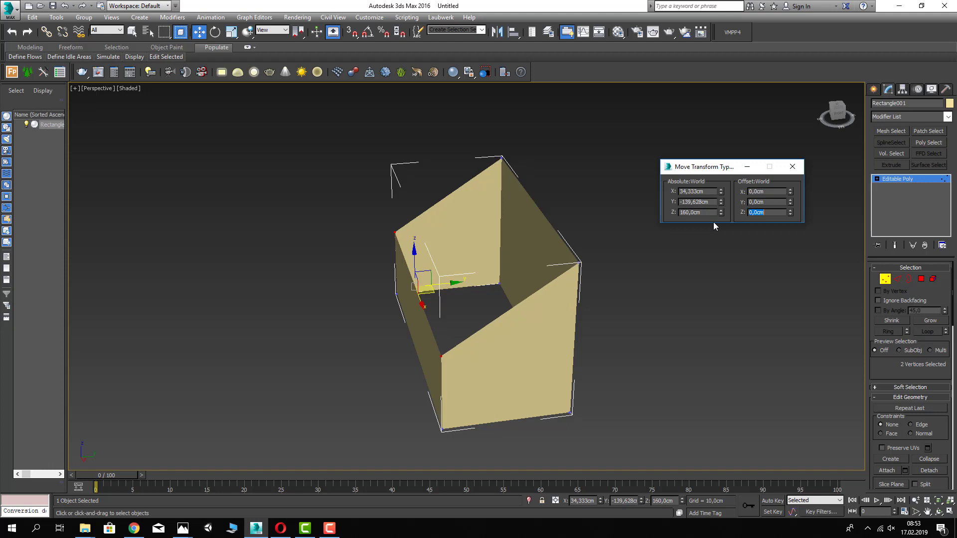
click(792, 167)
- Extend the low wall's upper edge as a copy snapped to the opposite wall's upper corner, forming a sloped ceiling
key(2)
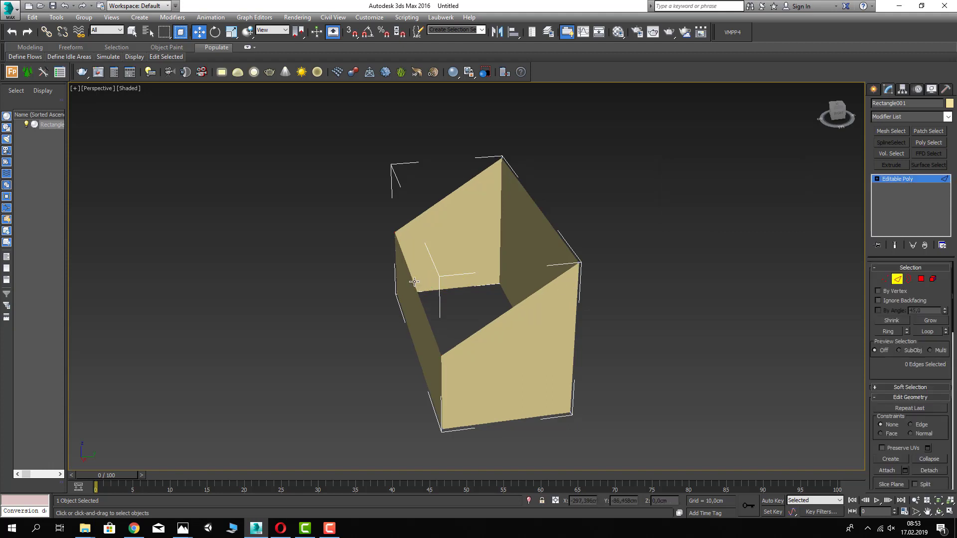
click(414, 282)
alt+middle_drag(414, 282, 305, 105)
click(352, 34)
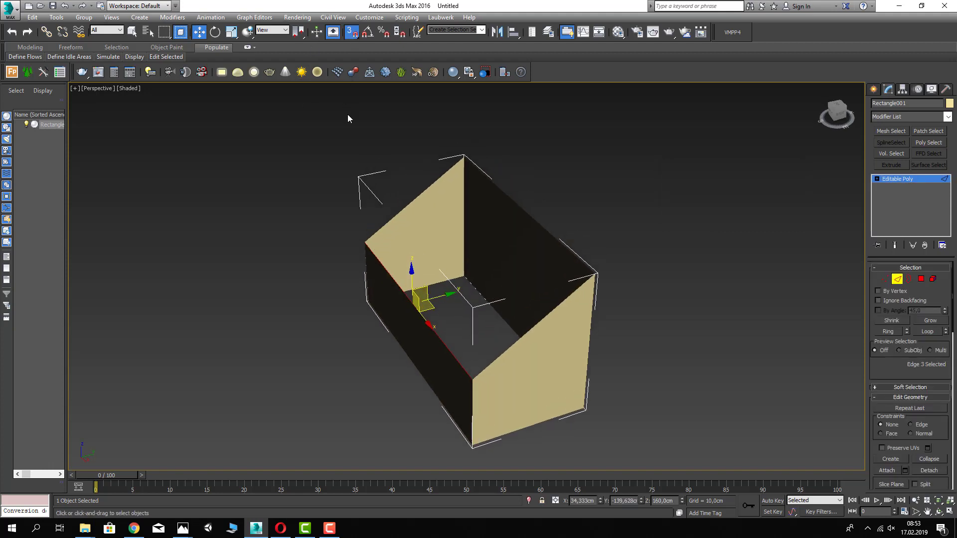
shift+drag(363, 239, 464, 158)
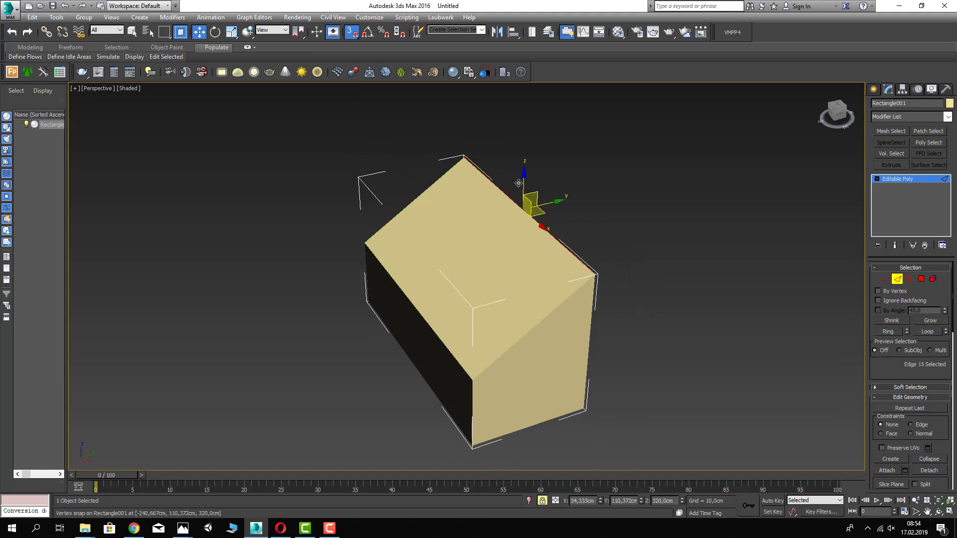
- Select all vertices of the room shell and weld the coincident ones together
click(885, 279)
middle_drag(631, 271, 605, 255)
scroll(573, 245, down, 2)
click(271, 142)
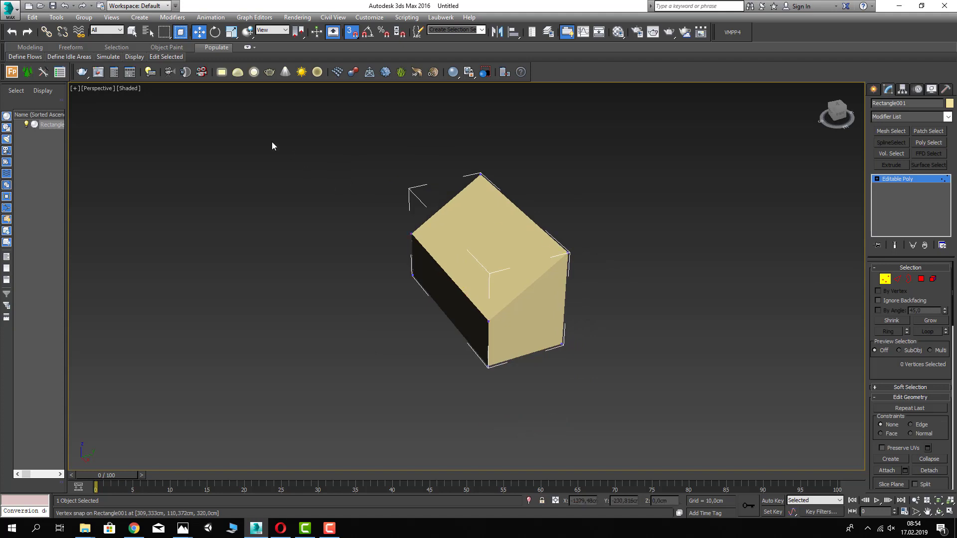
drag(272, 146, 633, 437)
scroll(891, 384, down, 4)
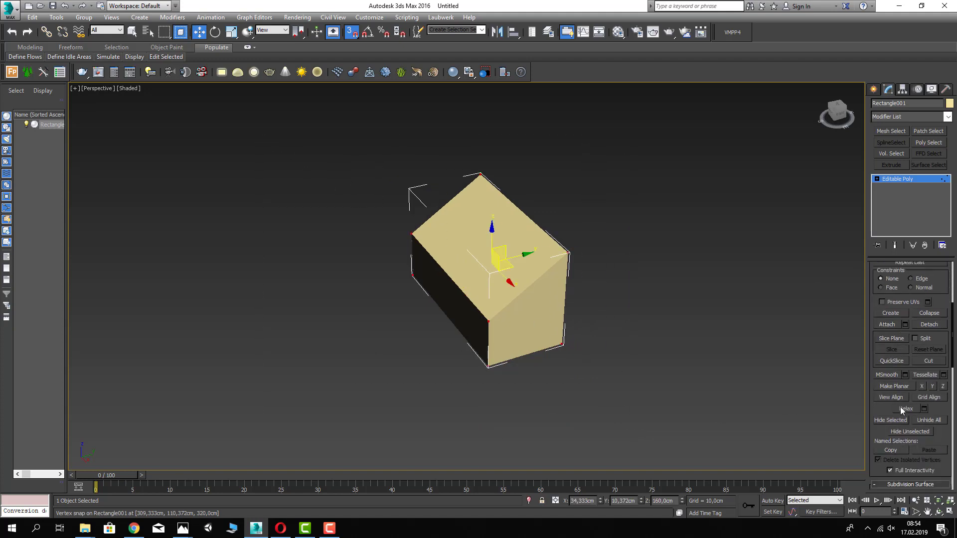
scroll(901, 409, down, 8)
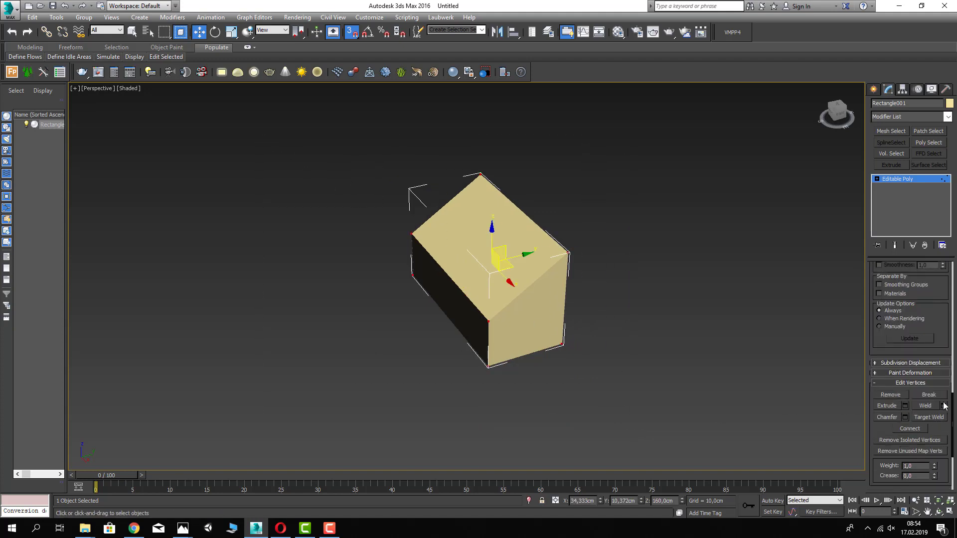
click(471, 315)
- Turn off 3D snapping, leave vertex editing and show the room as a wireframe from above
click(351, 31)
click(566, 207)
key(t)
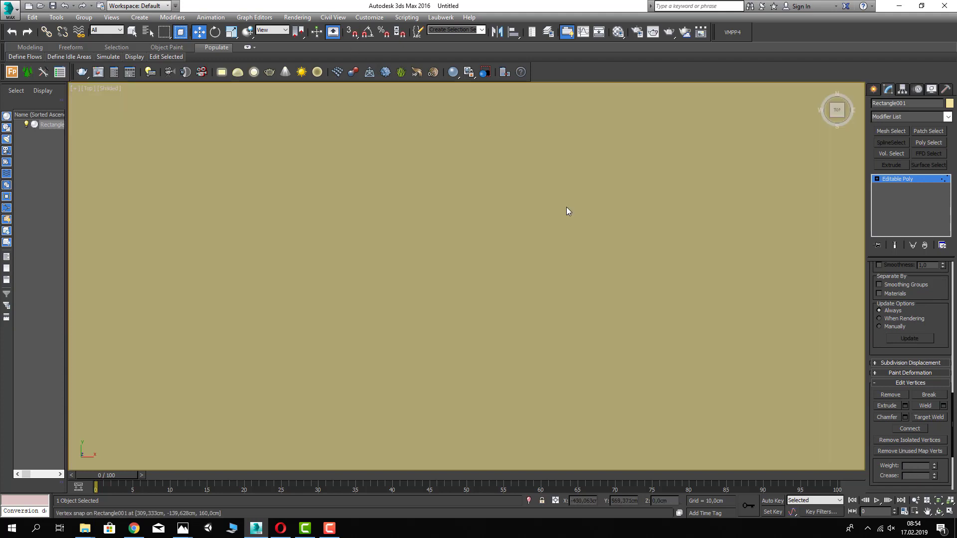
key(z)
click(889, 179)
key(F3)
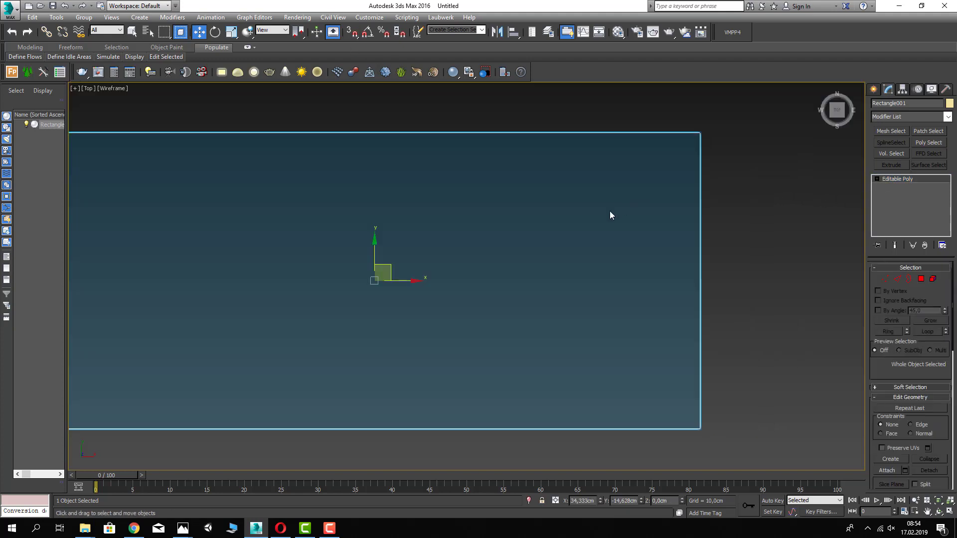
scroll(609, 210, down, 3)
click(694, 188)
- Create a standard target camera inside one short end of the room, aimed along its length at the opposite short wall
click(873, 89)
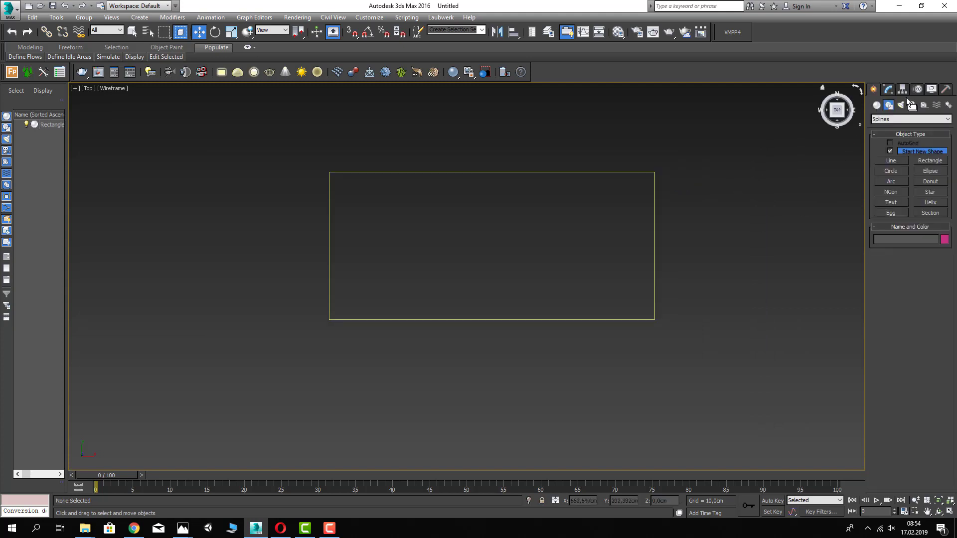
click(910, 105)
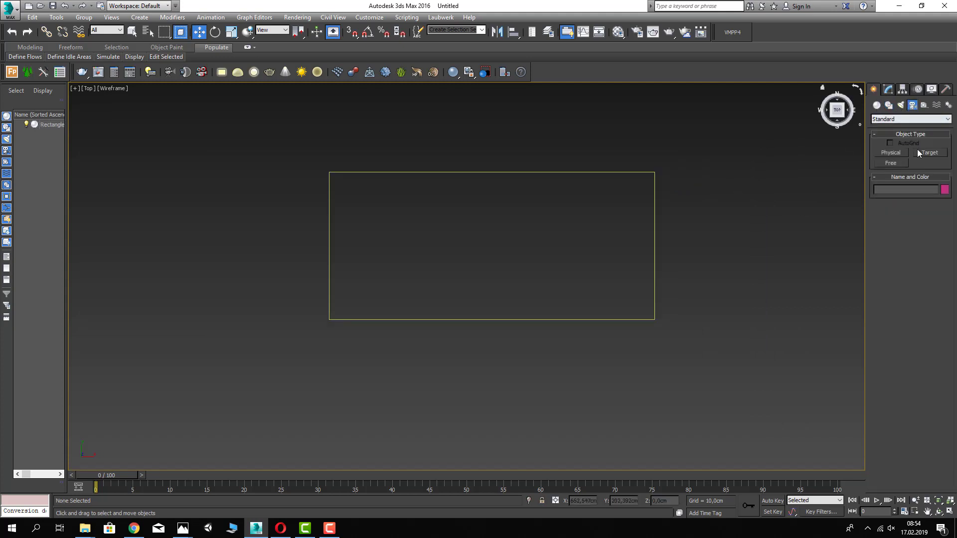
click(903, 120)
click(903, 127)
click(929, 153)
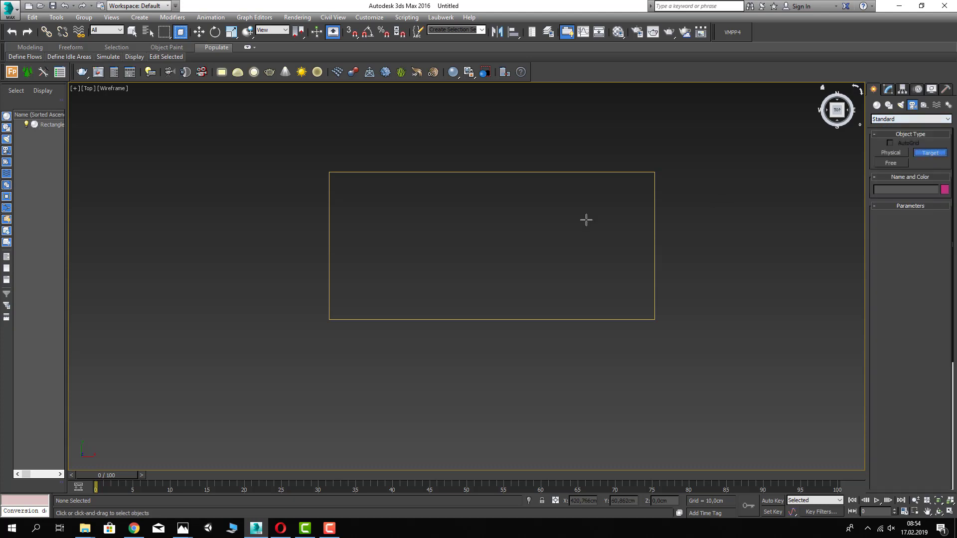
drag(338, 242, 614, 244)
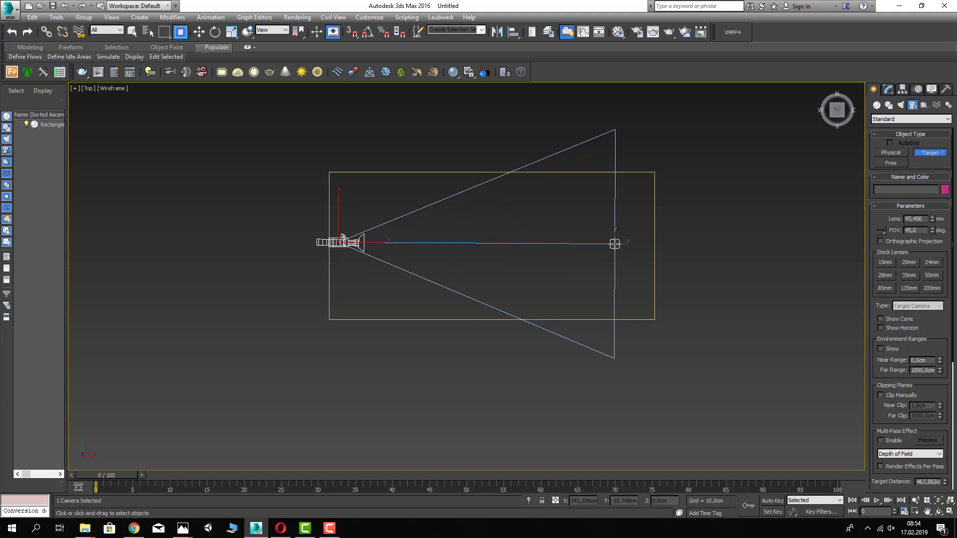
- Align the camera target with the camera by setting its absolute world Y position to -8,639 cm
key(w)
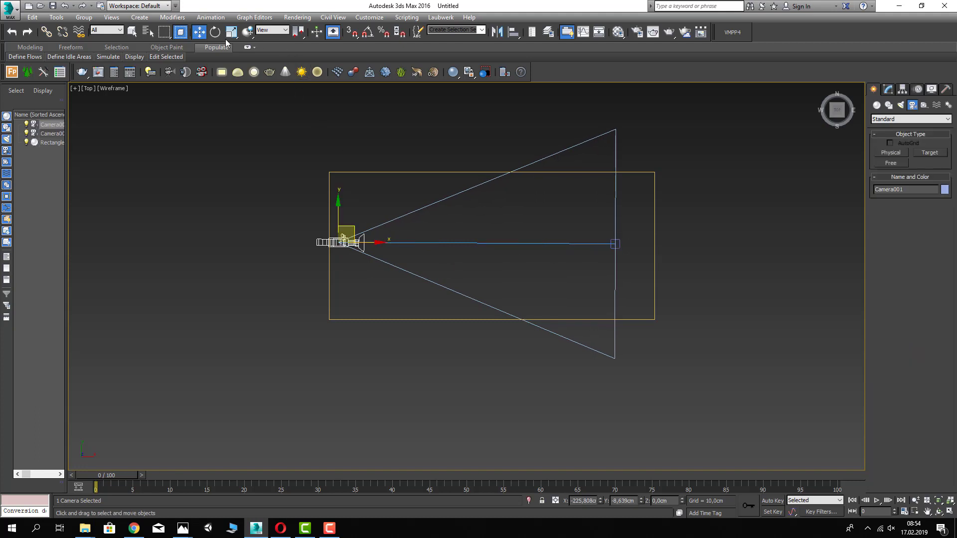
right_click(199, 33)
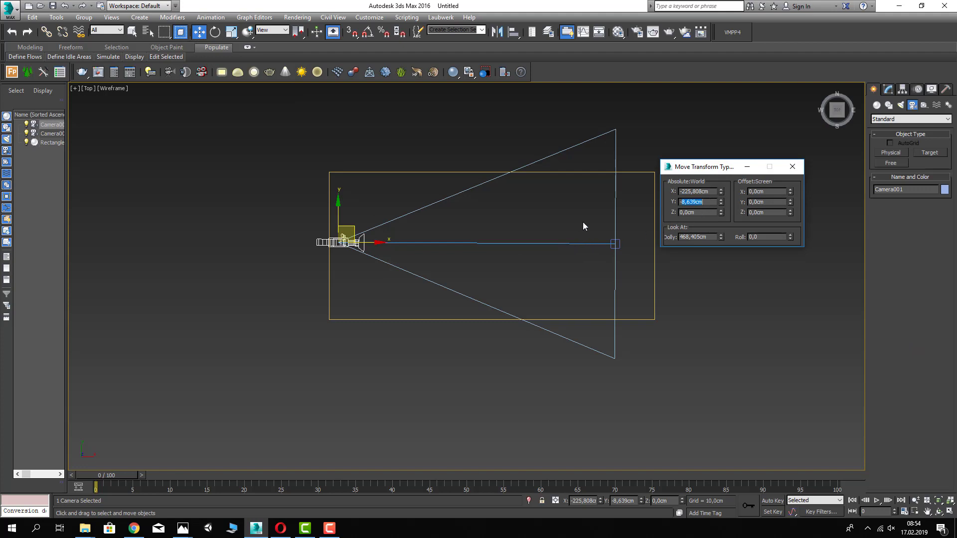
click(614, 244)
double_click(704, 202)
text(-8,639cm)
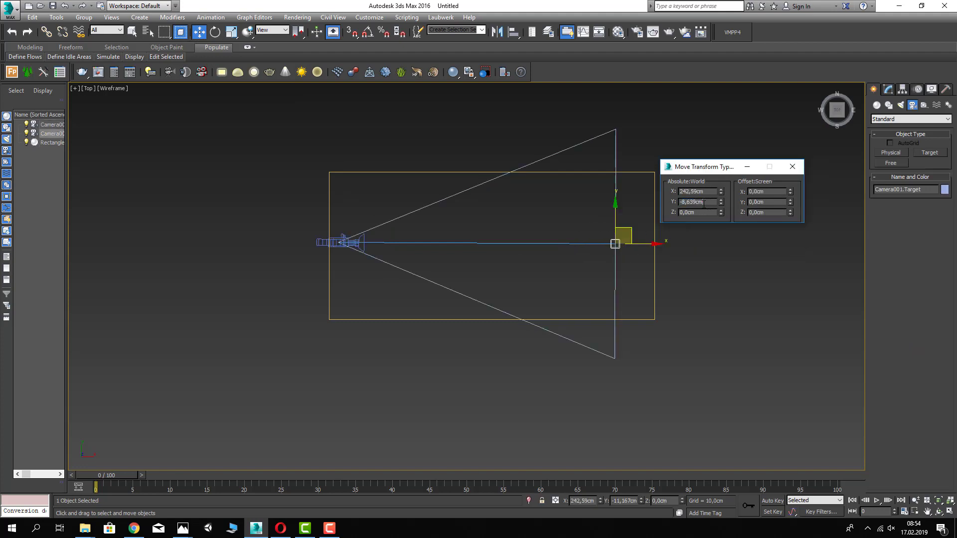
key(Return)
click(793, 169)
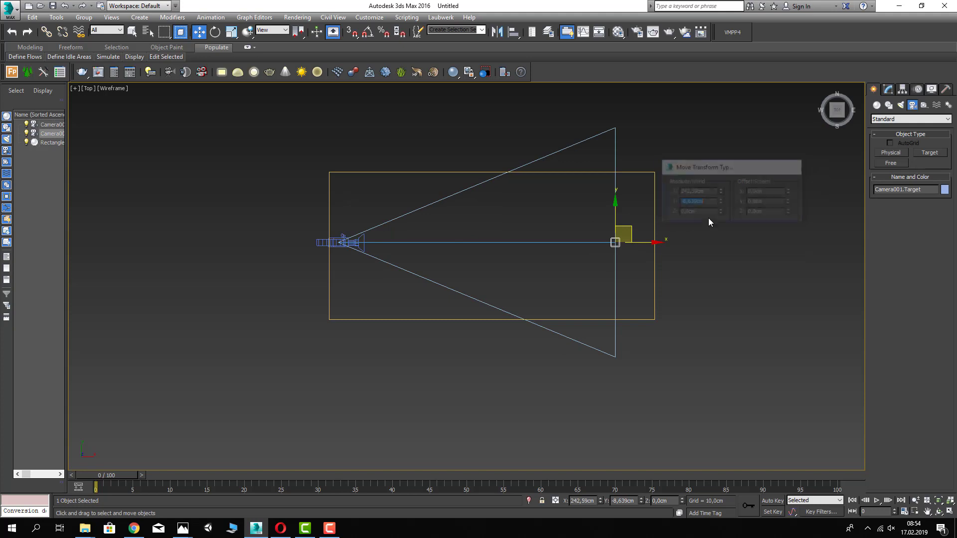
- Look through the camera in shaded mode and raise camera and target together to a height of about 110 cm
key(c)
key(F3)
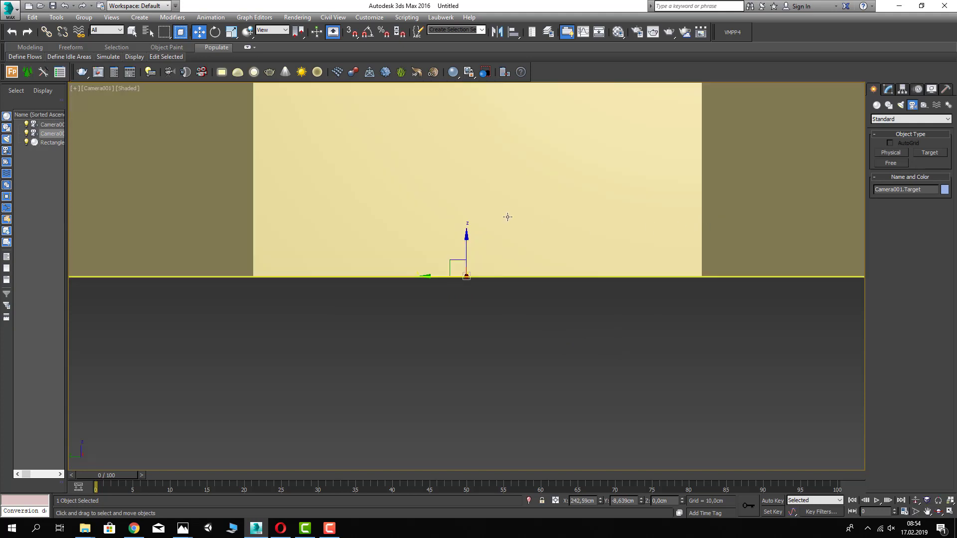
middle_drag(506, 215, 500, 417)
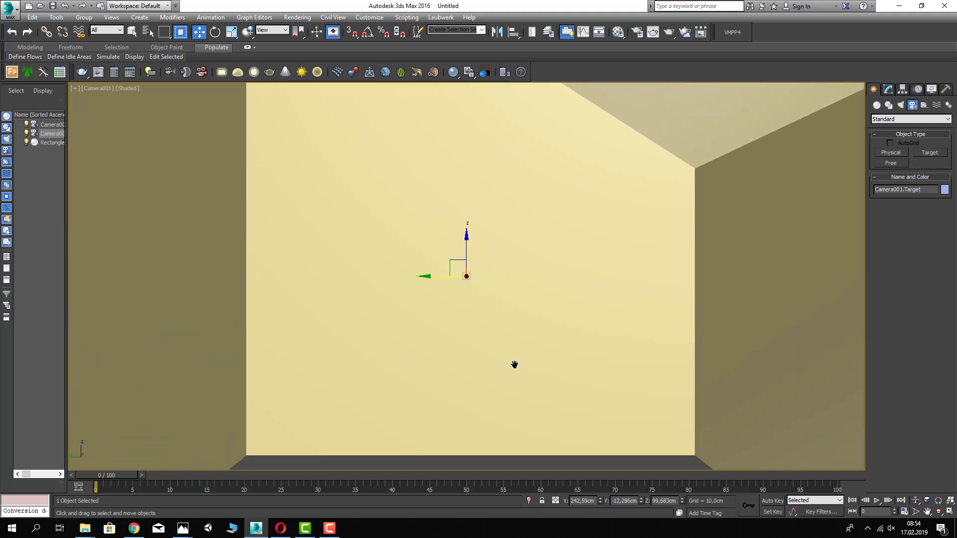
middle_drag(515, 364, 522, 365)
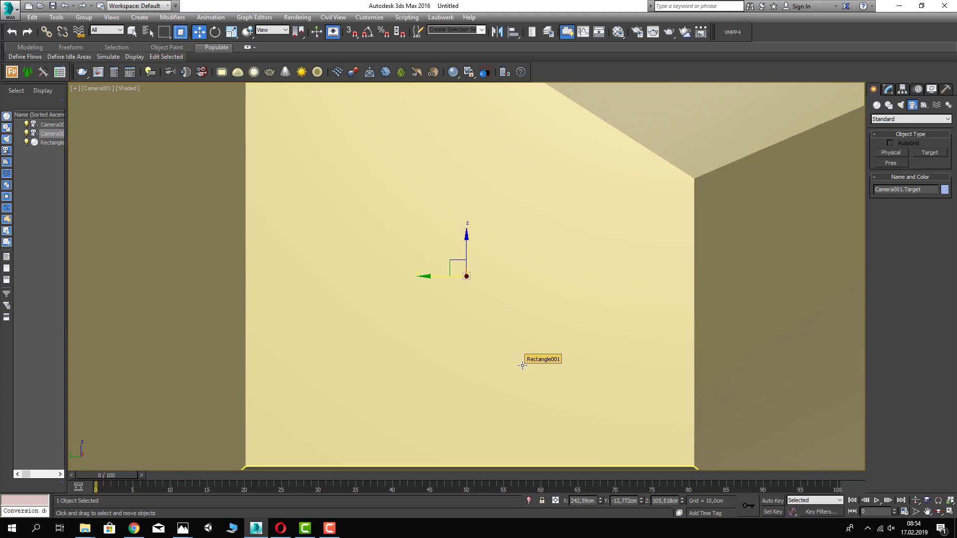
mouse_move(536, 353)
middle_down()
mouse_move(545, 338)
mouse_move(525, 349)
middle_up()
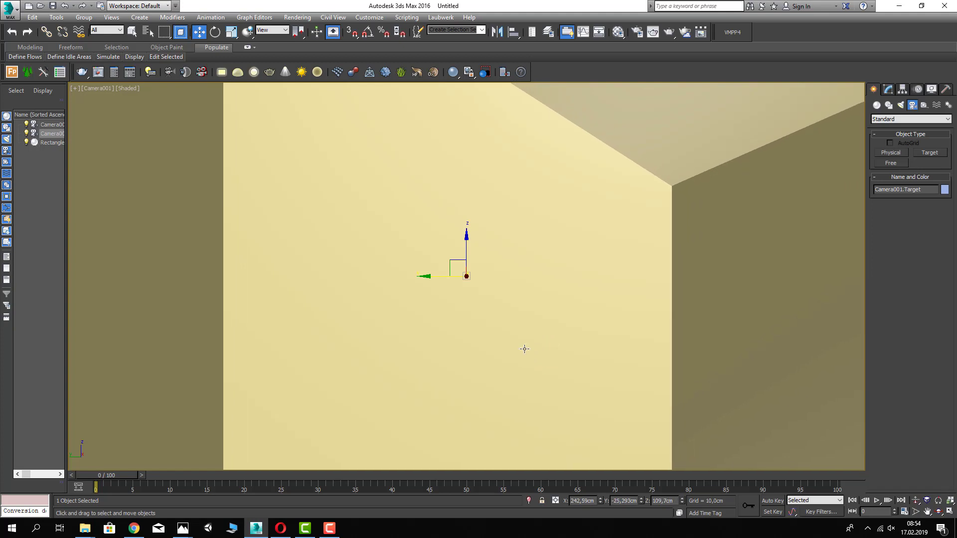
- Move the camera slightly back toward the end wall, widen its field of view to about 75 degrees and raise it to about 130 cm
key(t)
key(F3)
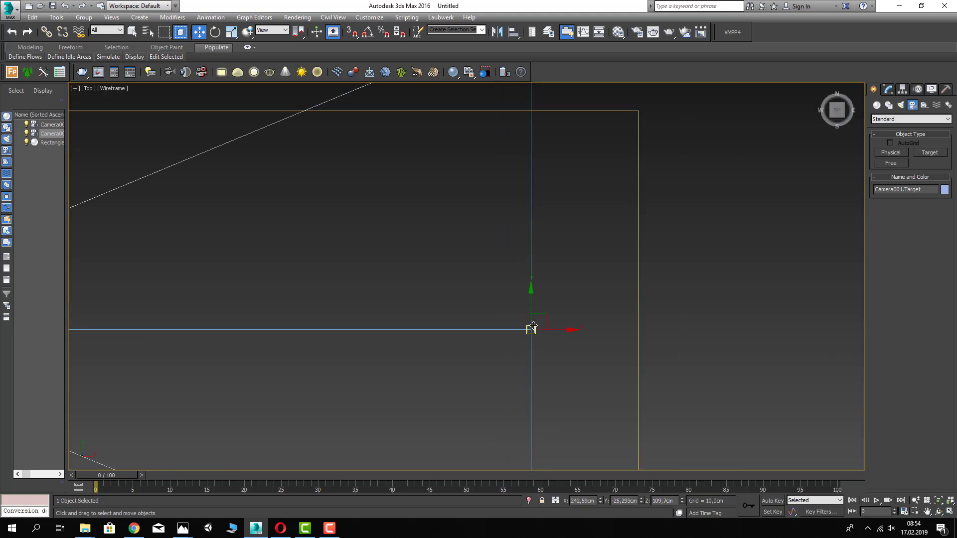
scroll(532, 327, down, 5)
scroll(503, 325, up, 4)
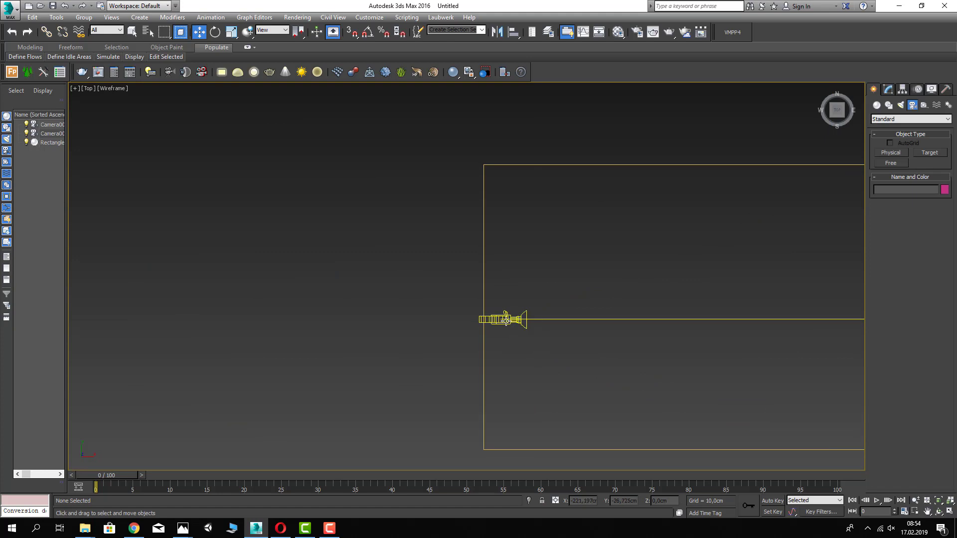
drag(506, 319, 473, 311)
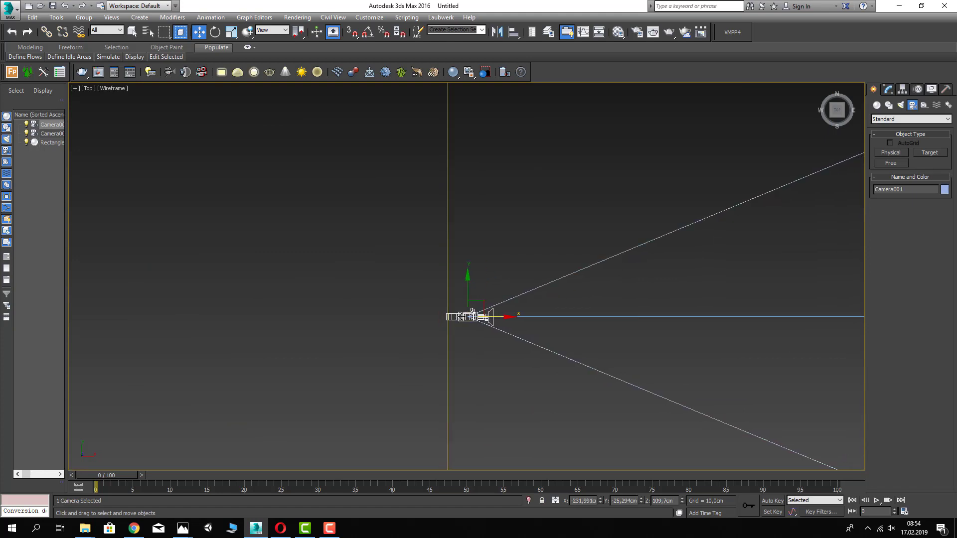
key(c)
click(887, 89)
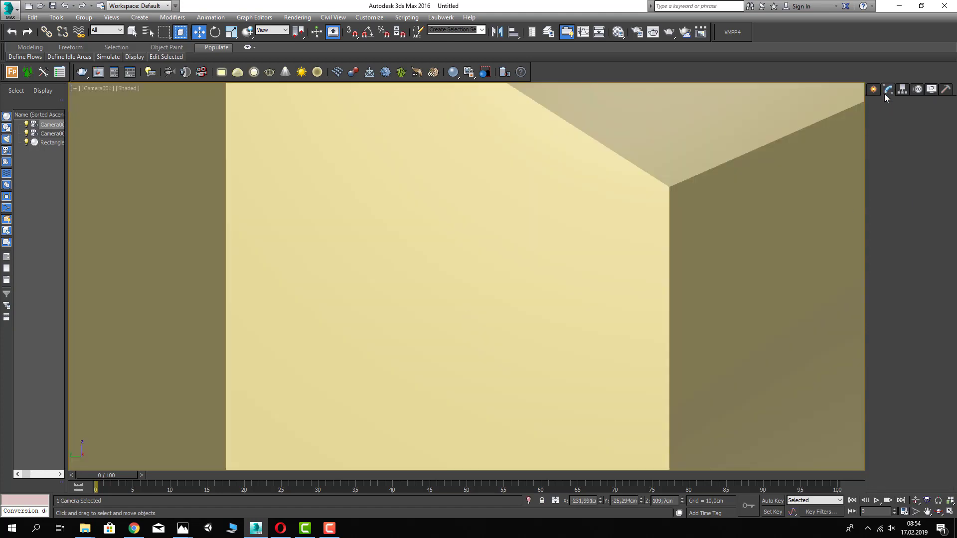
drag(931, 279, 933, 301)
middle_drag(579, 248, 587, 271)
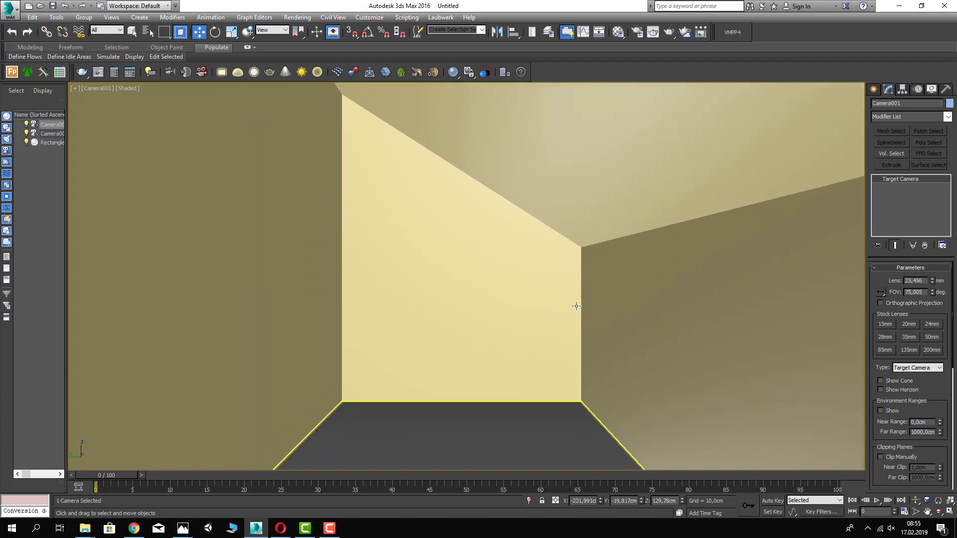
- Reverse the camera's direction in the top wireframe view by placing the camera and its target at opposite ends of the room
key(t)
key(ctrl+alt+z)
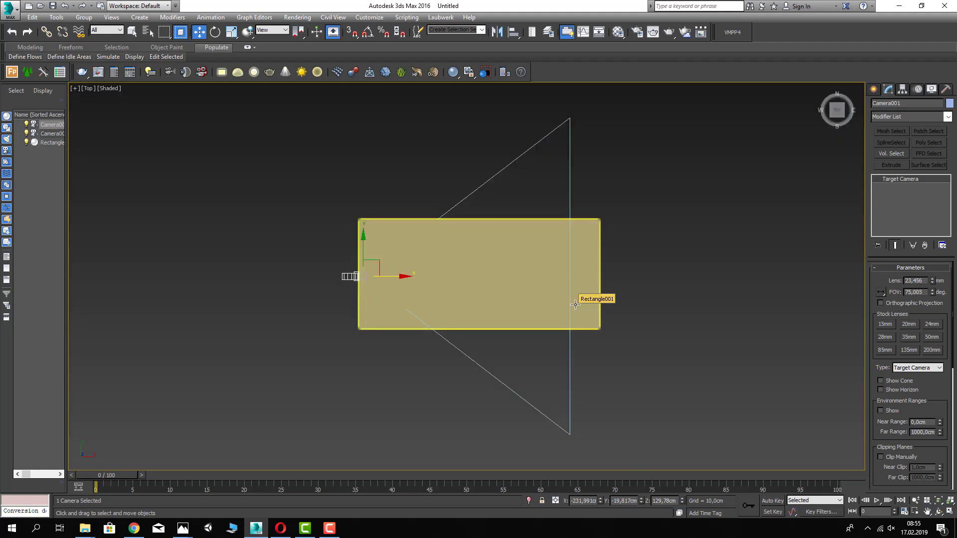
key(F3)
click(477, 295)
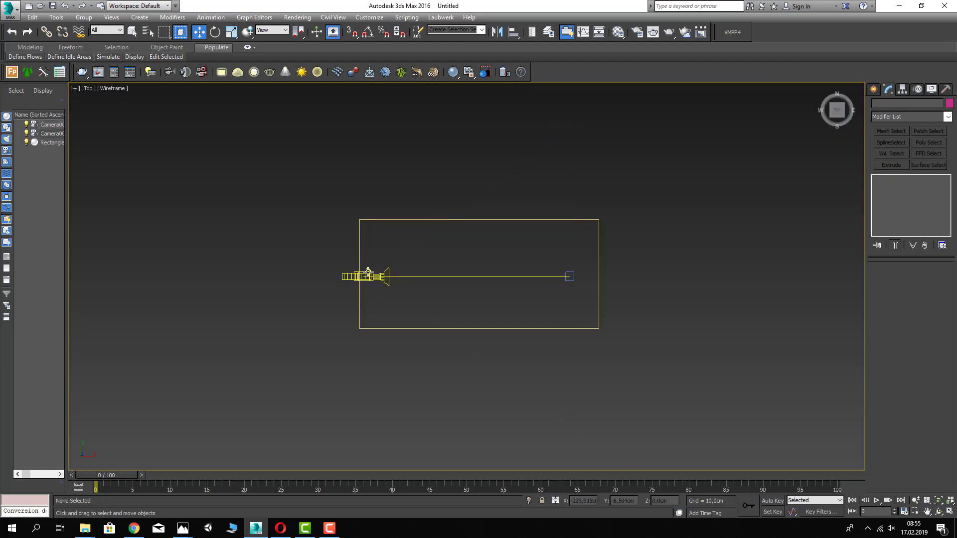
click(404, 278)
drag(404, 279, 377, 275)
click(572, 276)
drag(531, 277, 610, 279)
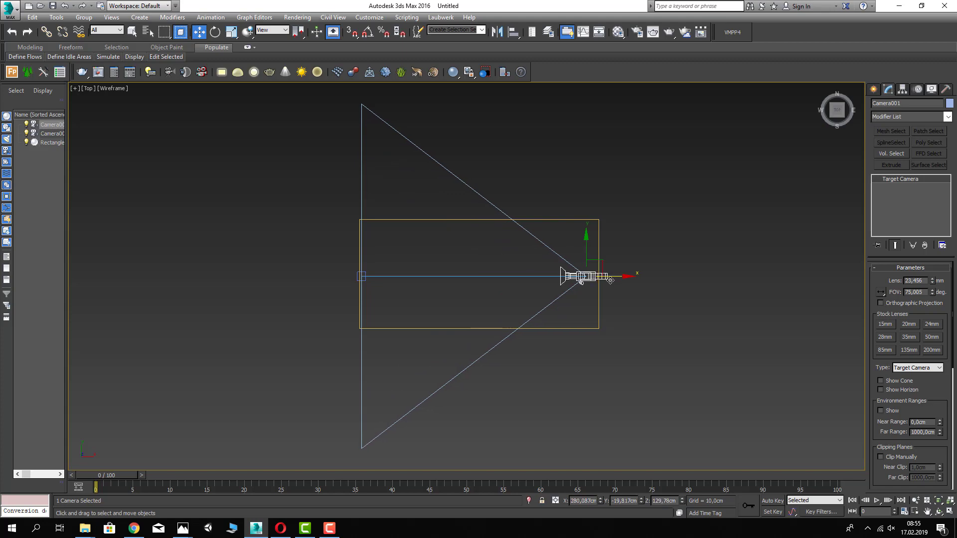
- Look through the reversed camera in shaded mode and shift it sideways and up to a height of about 134 cm
key(c)
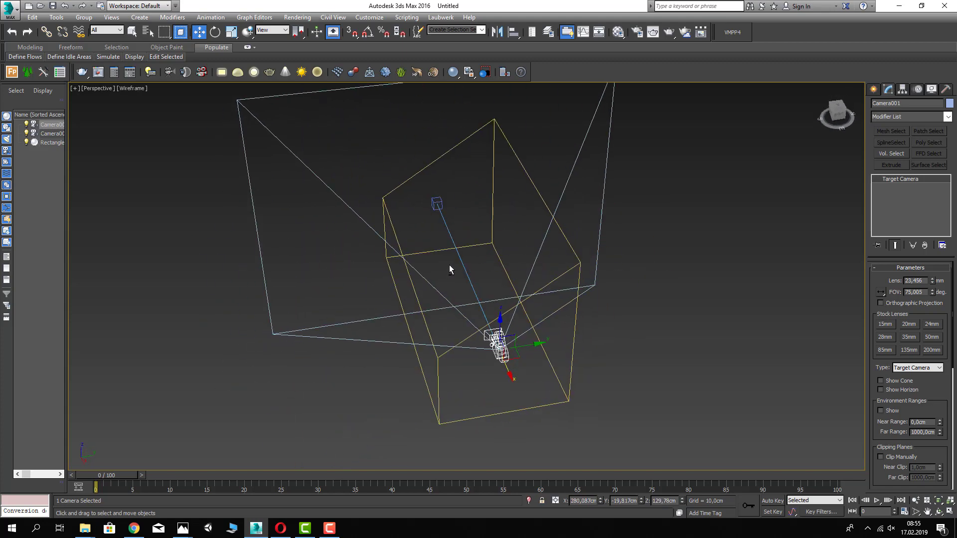
key(F3)
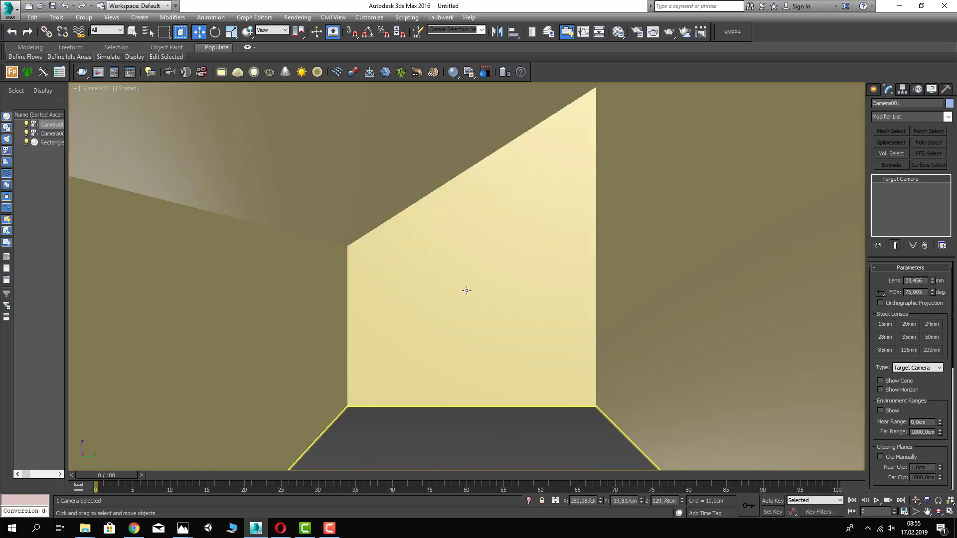
middle_drag(465, 289, 477, 291)
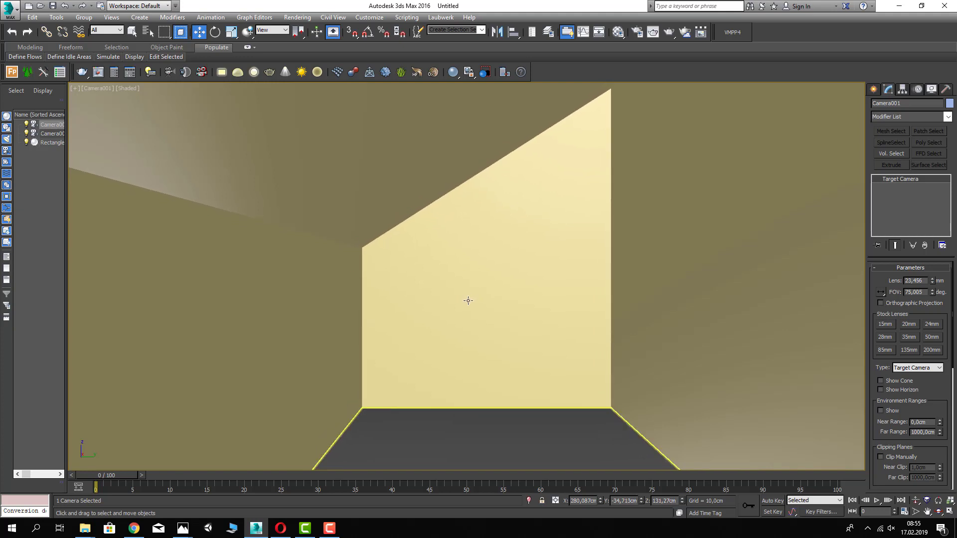
middle_drag(461, 292, 468, 289)
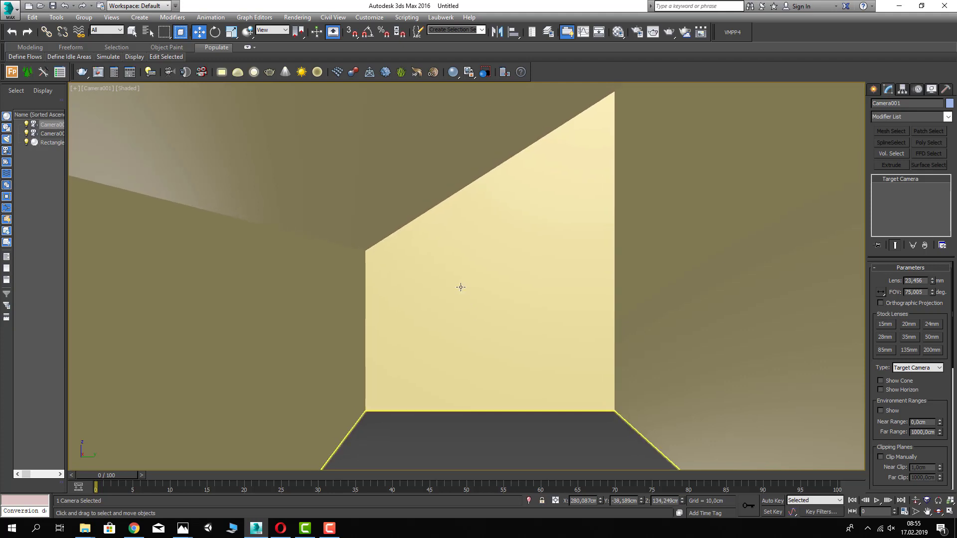
- Select the two long edges of the room's sloped ceiling at edge level in the perspective view
click(419, 193)
key(p)
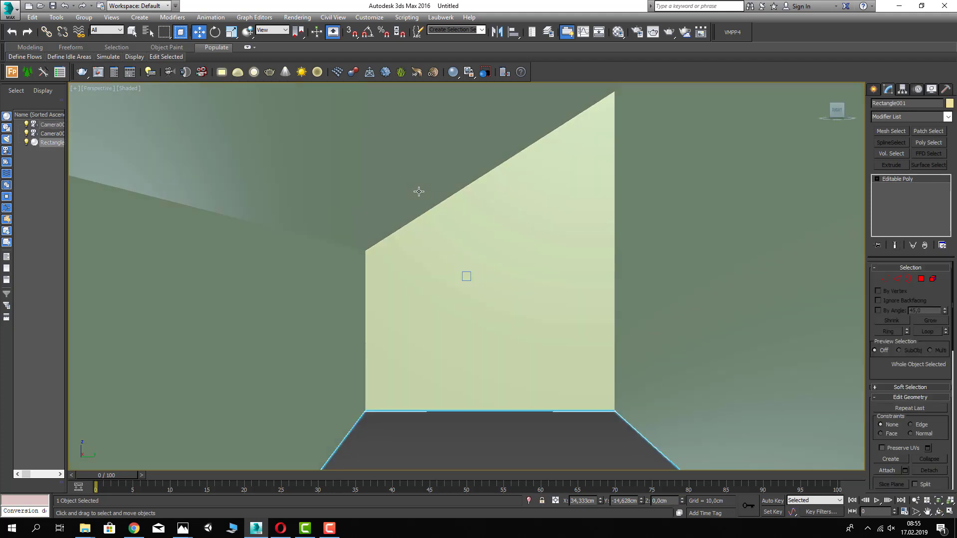
key(z)
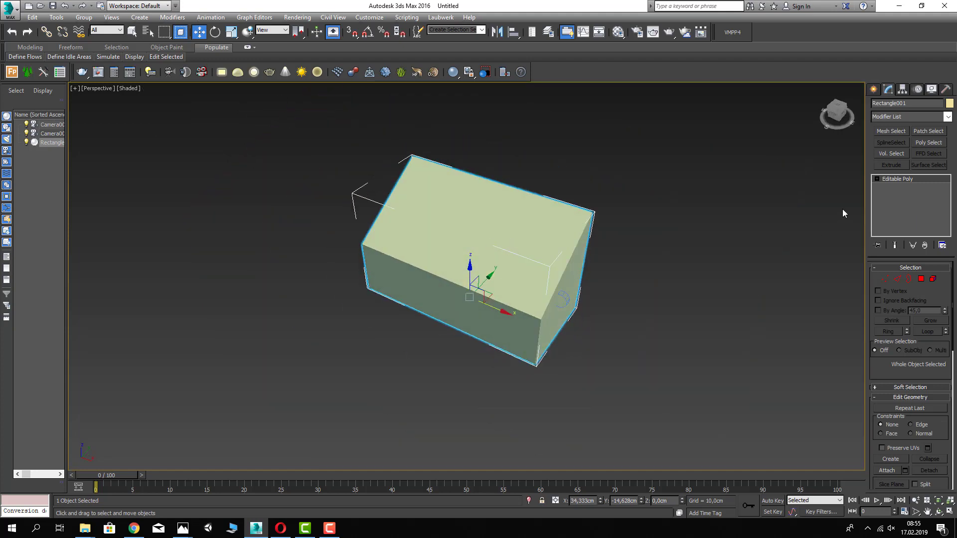
click(876, 179)
click(893, 194)
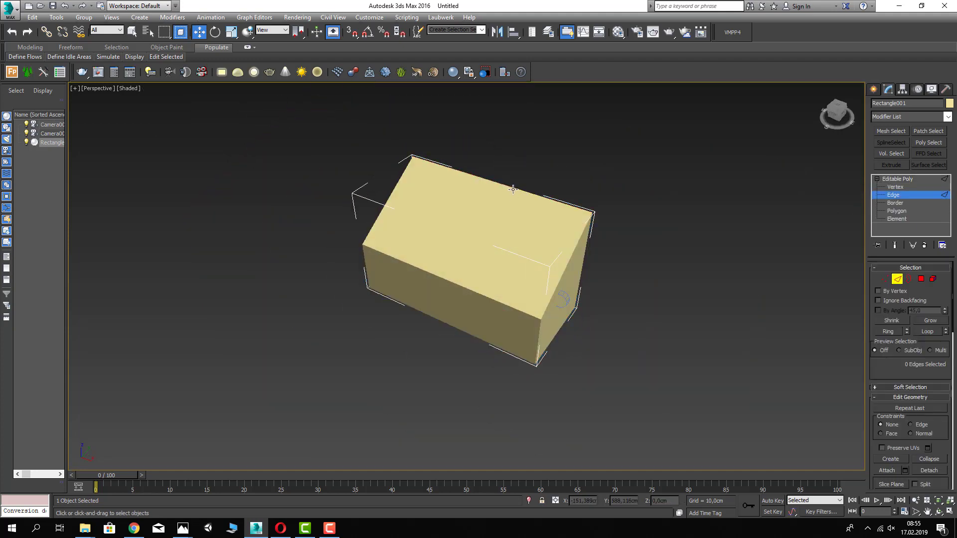
click(449, 281)
- Connect the two selected ceiling edges with 2 segments running across the slope
scroll(931, 390, down, 5)
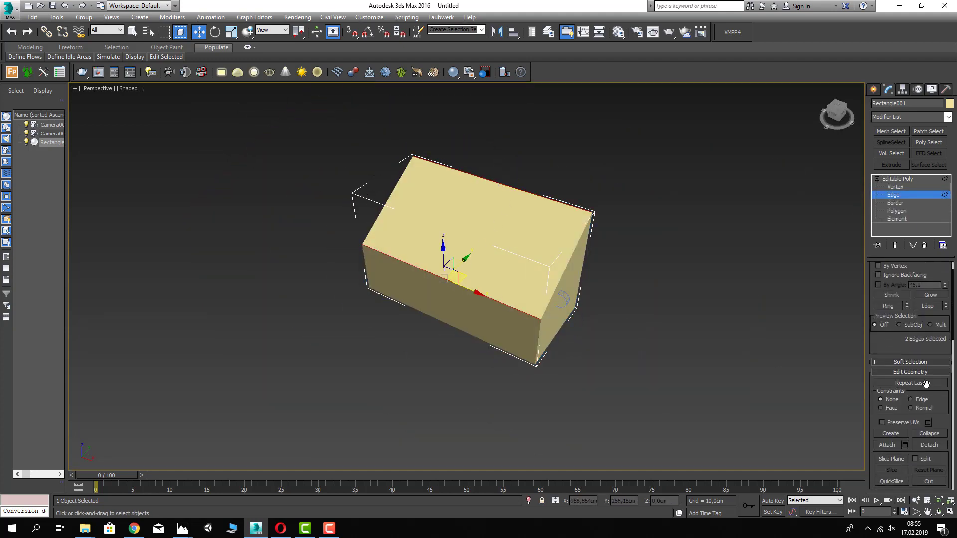
scroll(937, 452, up, 3)
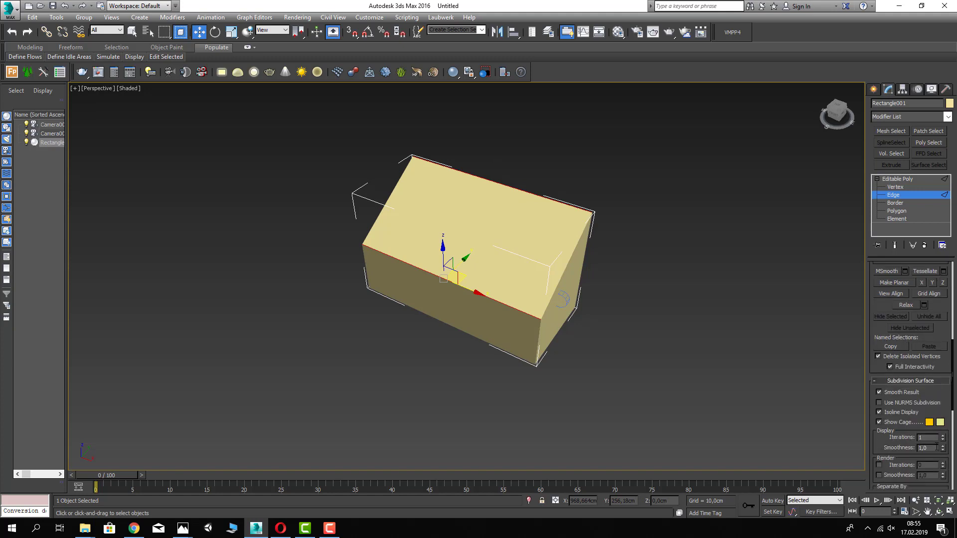
scroll(928, 339, up, 2)
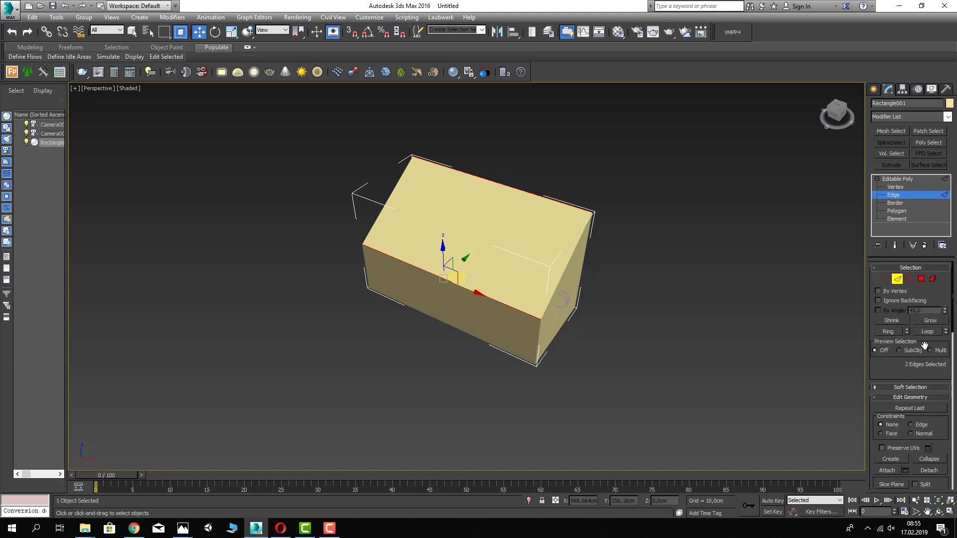
scroll(922, 347, down, 5)
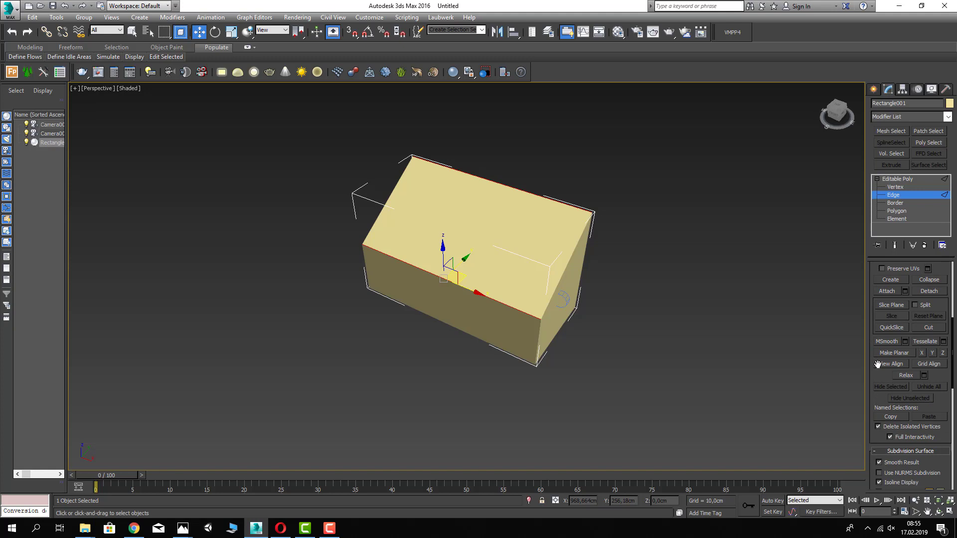
scroll(882, 433, down, 6)
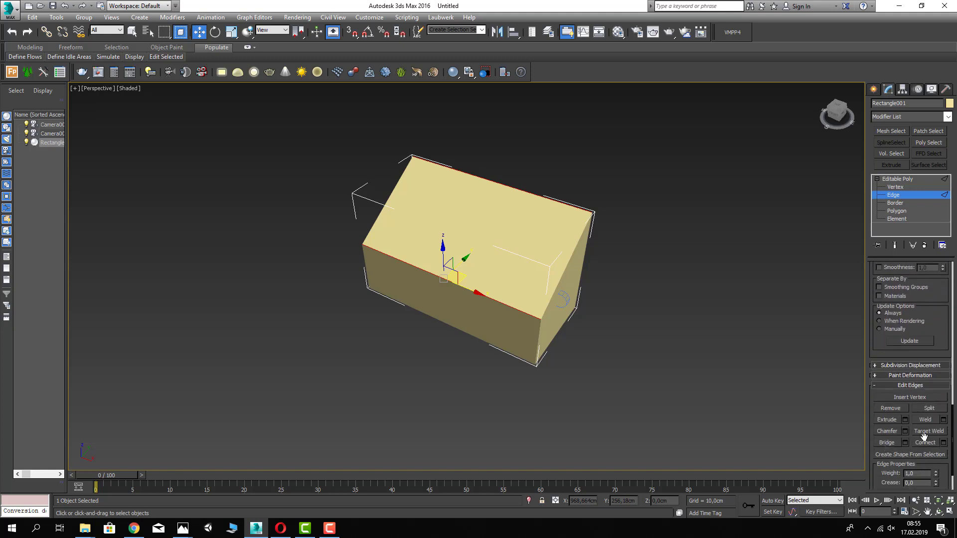
click(943, 442)
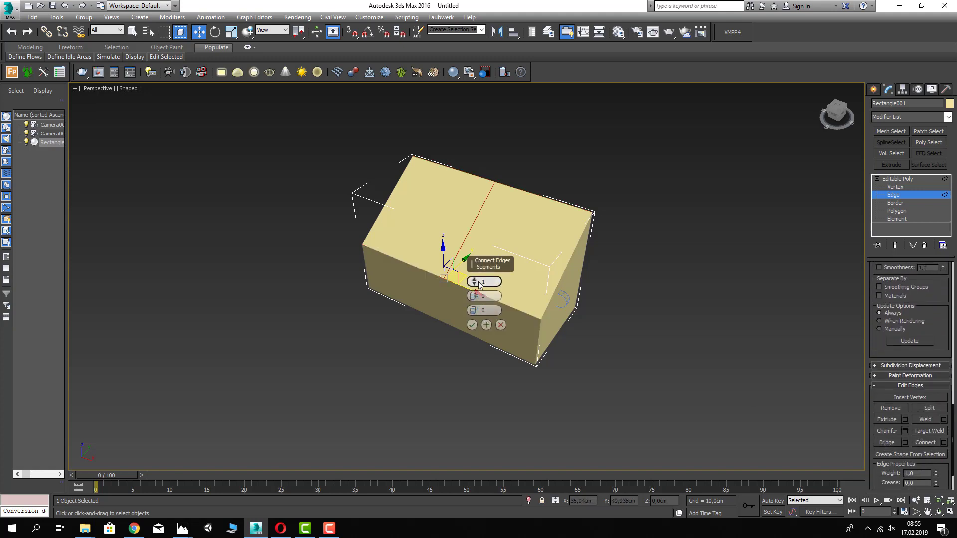
click(478, 283)
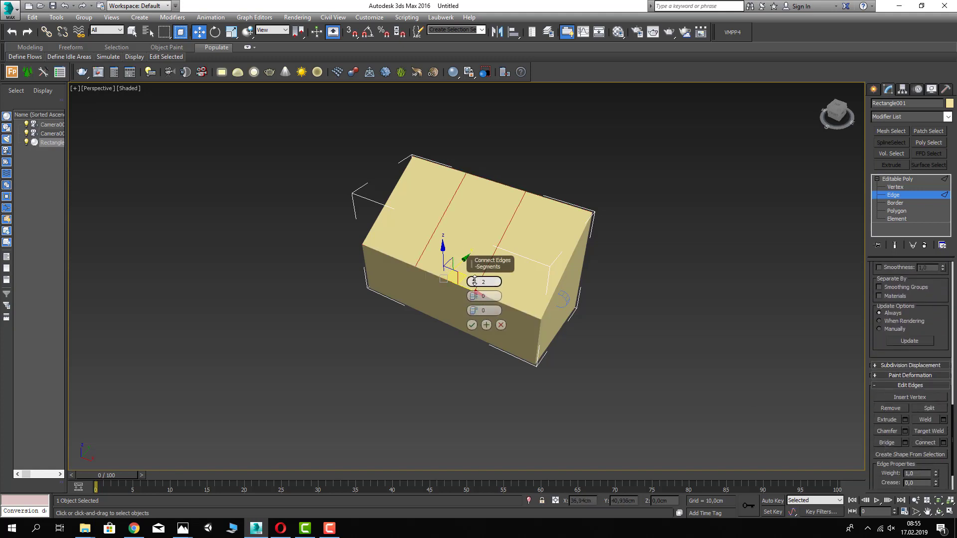
click(472, 326)
- Look through the camera and start chamfering the two new ceiling edges with an amount of about 44 cm
key(c)
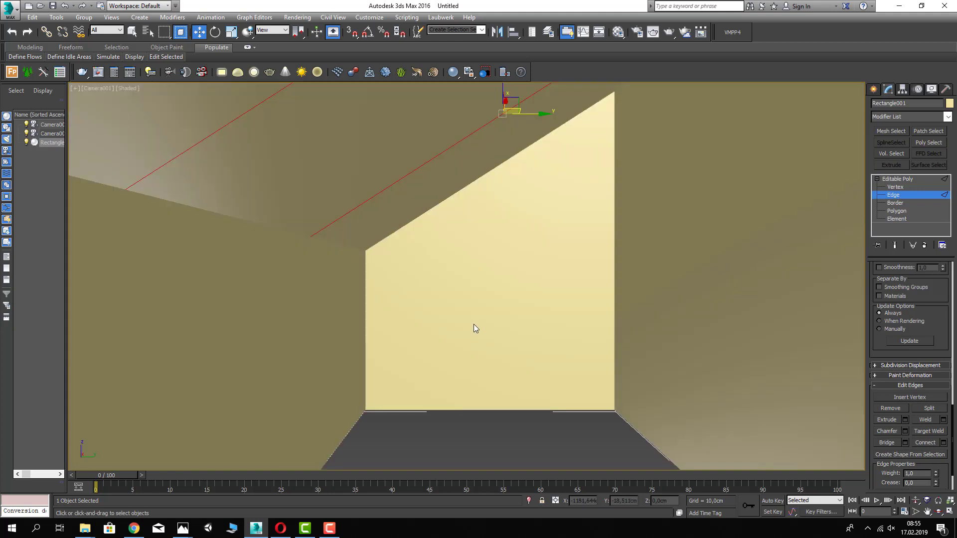
click(904, 432)
drag(474, 296, 463, 186)
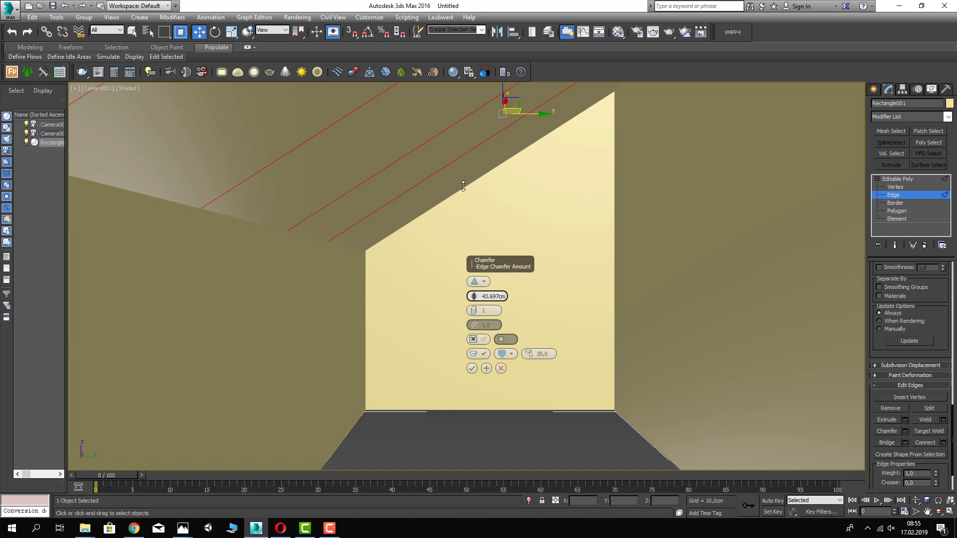
- Try chamfer amounts of 100, 50, 80, 70, 60 and 50 cm on the ceiling edges
double_click(491, 296)
text(100)
key(Return)
text(50)
key(Return)
text(80)
key(Return)
text(70)
key(Return)
text(60)
key(Return)
text(50)
key(Return)
- Set the ceiling edges' chamfer amount to 60 cm and apply the chamfer
text(60)
key(Return)
click(472, 368)
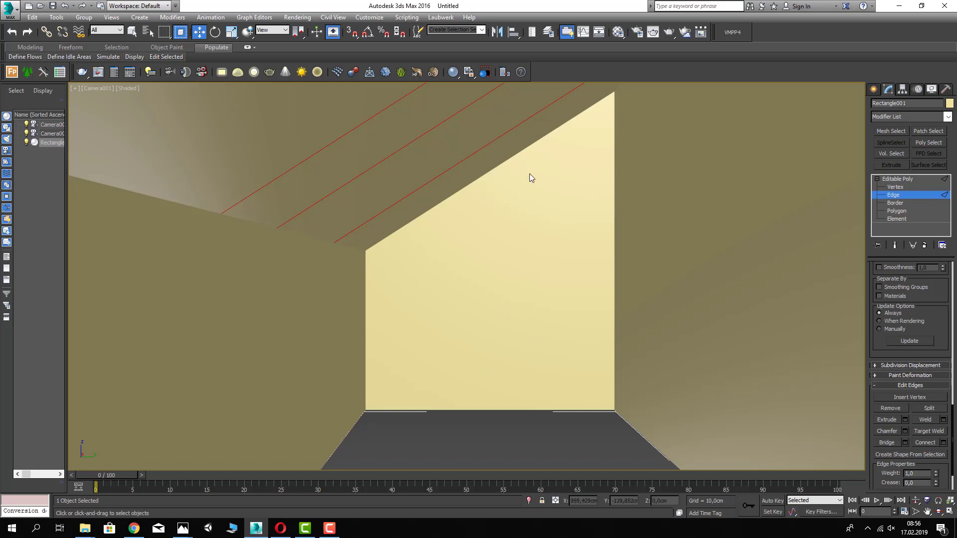
- Shift the four chamfered ceiling edges together along the room's length toward the far end wall in the top view
key(alt+w)
right_click(349, 192)
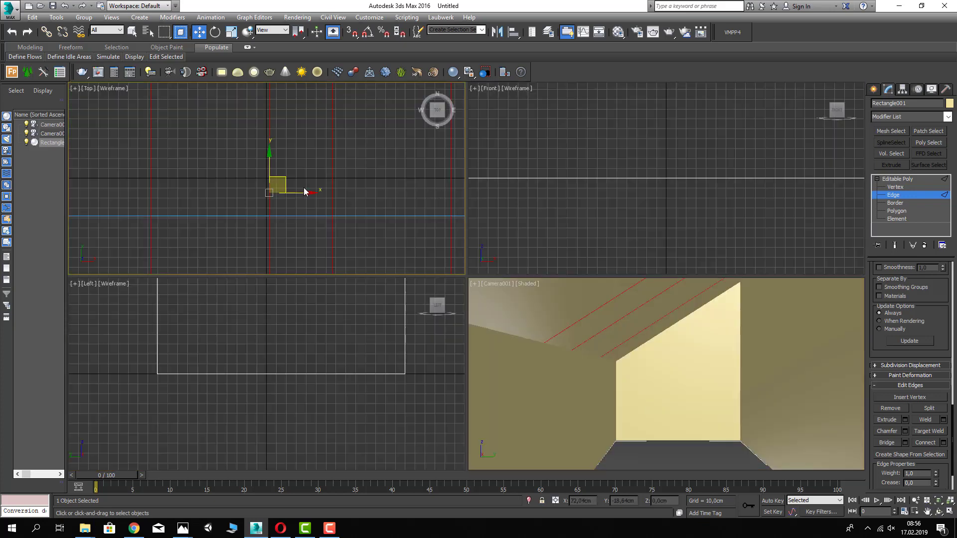
scroll(289, 195, down, 6)
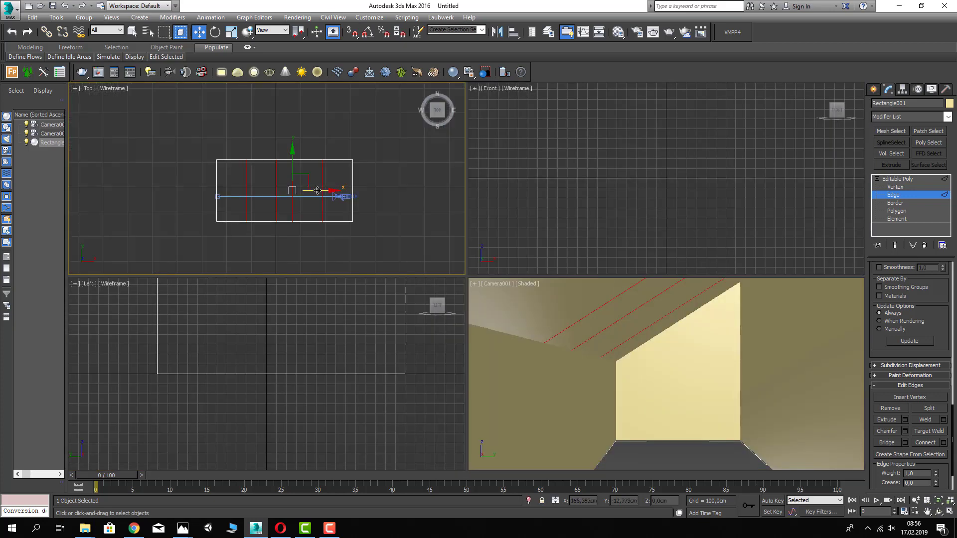
drag(318, 190, 306, 191)
middle_drag(323, 202, 322, 205)
drag(314, 194, 315, 197)
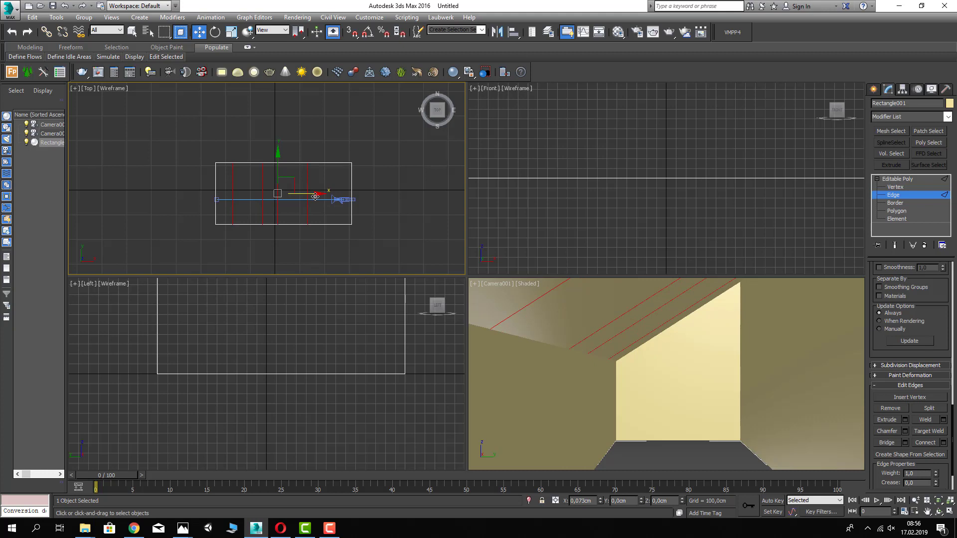
- Show safe frames in the camera view and shift the camera slightly sideways to reframe the room
right_click(647, 362)
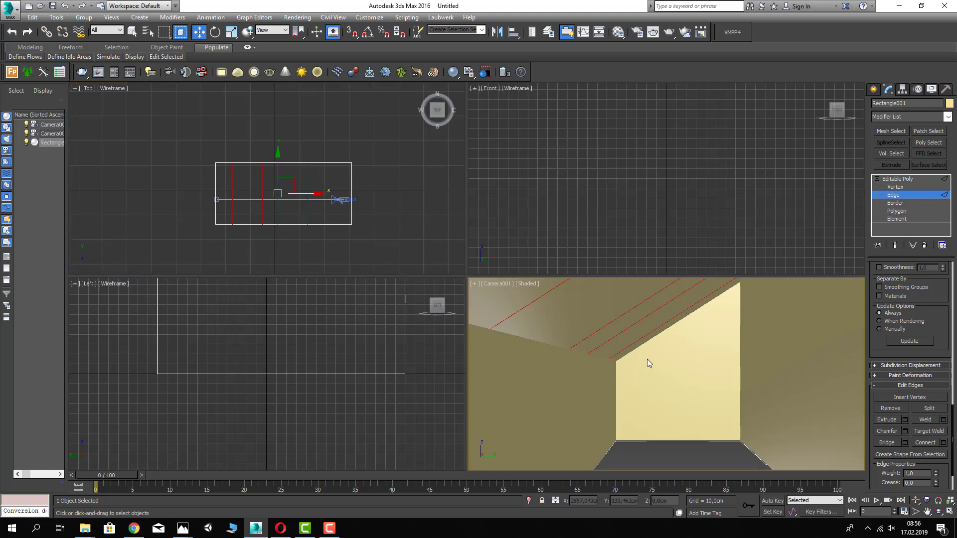
key(shift+f)
middle_drag(645, 360, 640, 358)
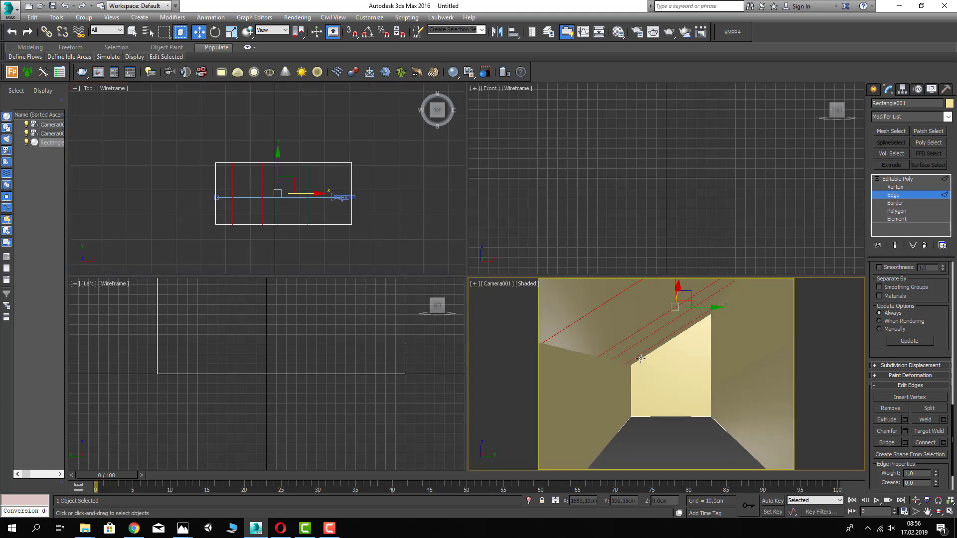
- Display edged faces and delete the two wide ceiling polygons between the chamfered edge pairs to open skylights
click(900, 210)
click(647, 309)
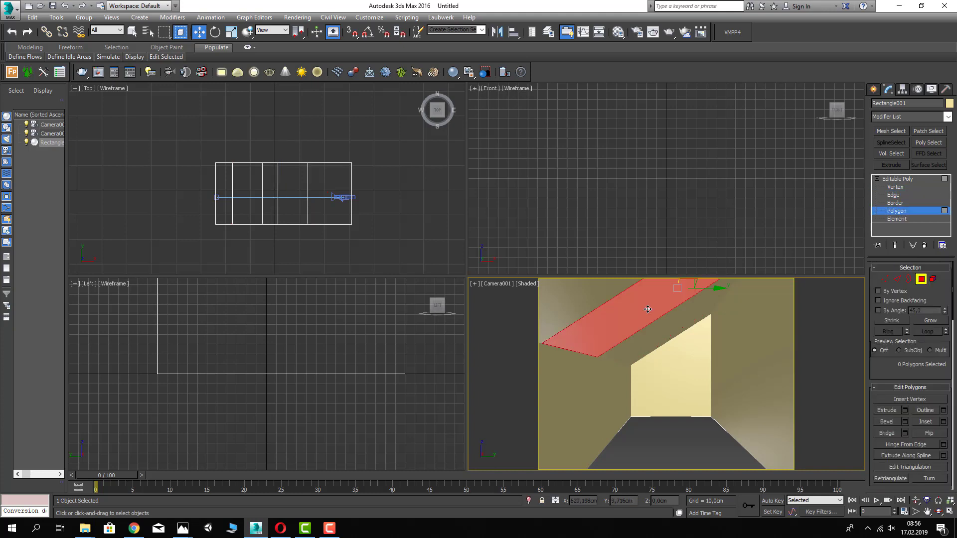
key(F4)
ctrl+click(662, 329)
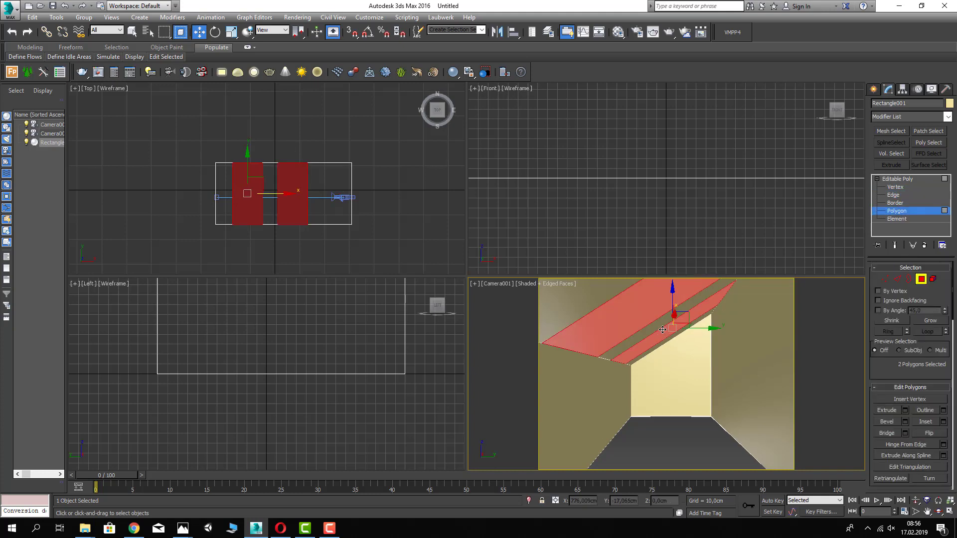
key(Delete)
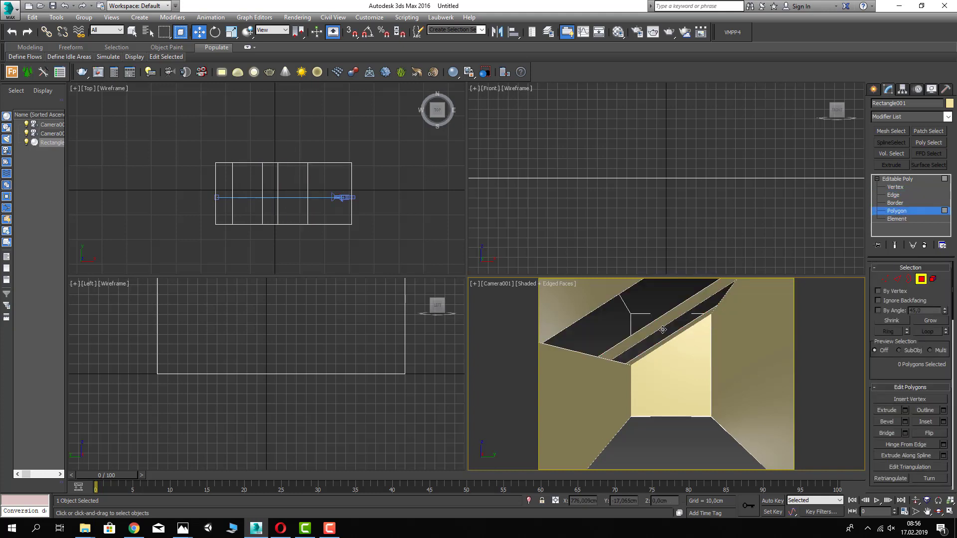
- Select the borders of both skylight openings and extrude them straight up to form shallow shafts
click(909, 279)
click(572, 350)
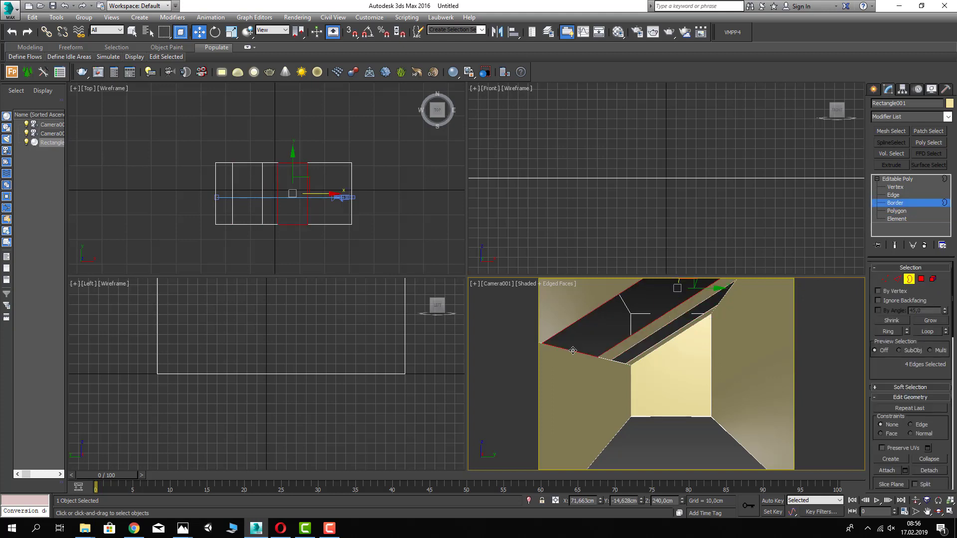
ctrl+click(619, 362)
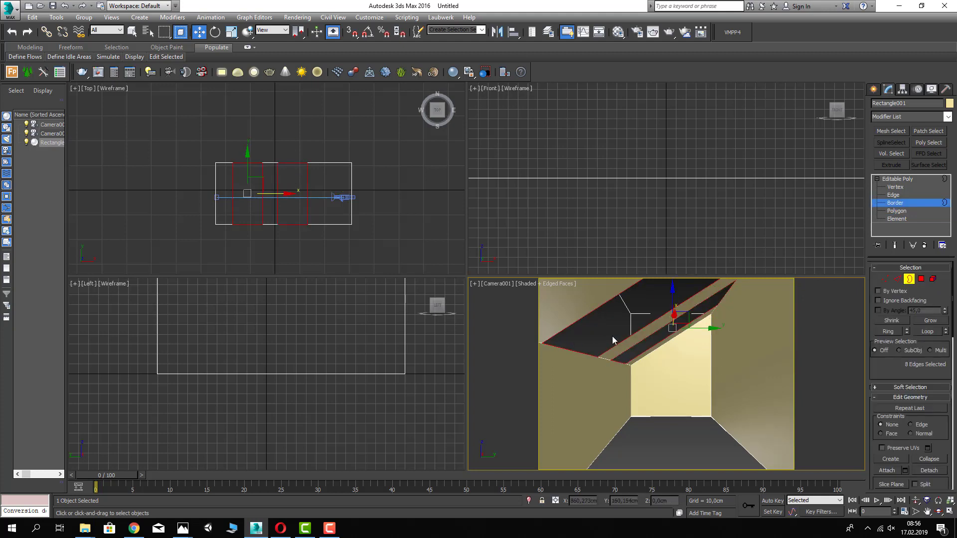
key(p)
mouse_move(612, 336)
alt+middle_down()
mouse_move(593, 342)
mouse_move(622, 331)
mouse_move(628, 339)
mouse_move(611, 344)
alt+middle_up()
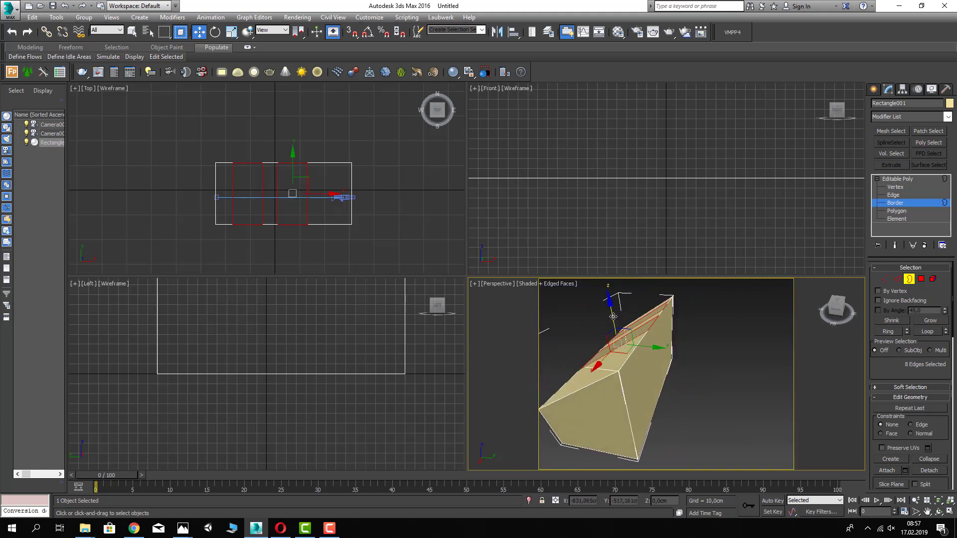
drag(611, 320, 606, 308)
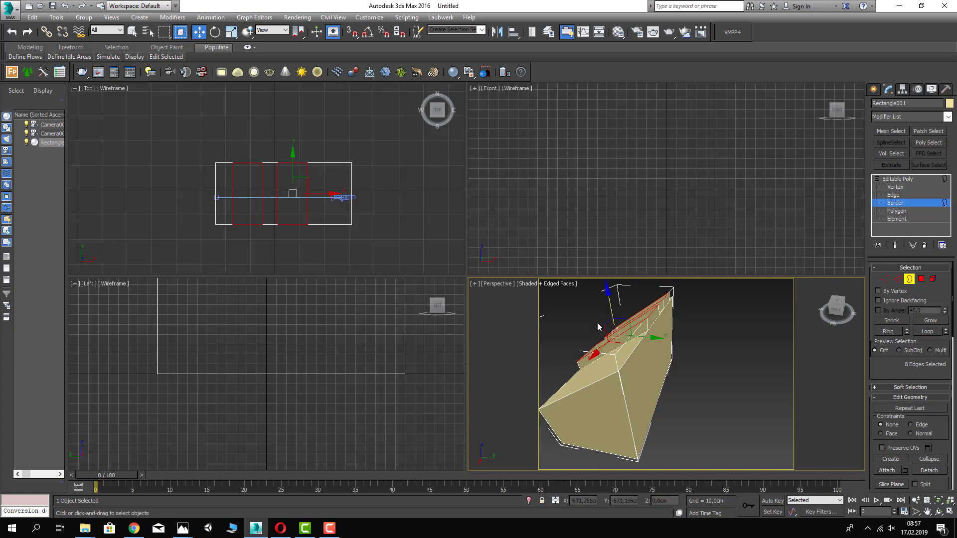
- Check the skylight shafts from outside and through the camera, and save the scene as Bath.max
key(alt+w)
alt+middle_drag(426, 281, 420, 234)
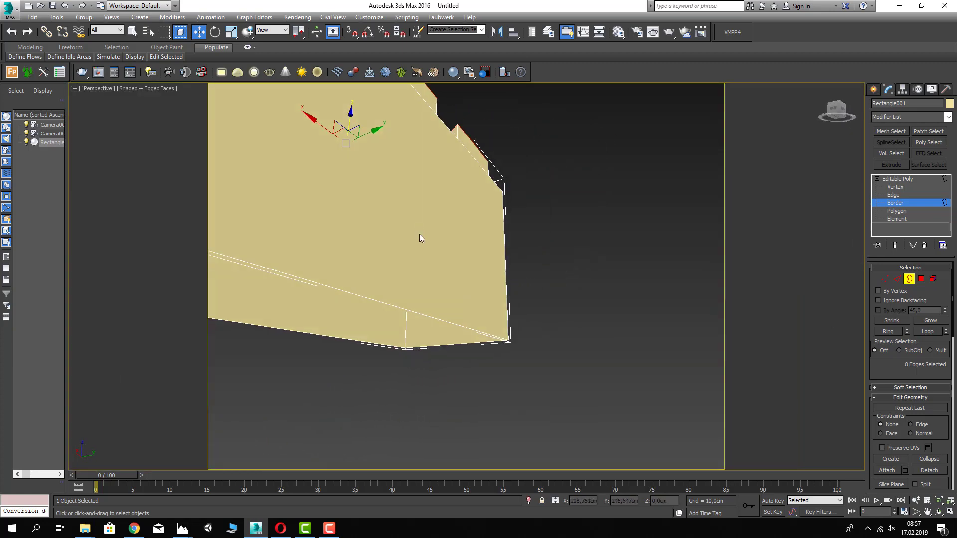
key(c)
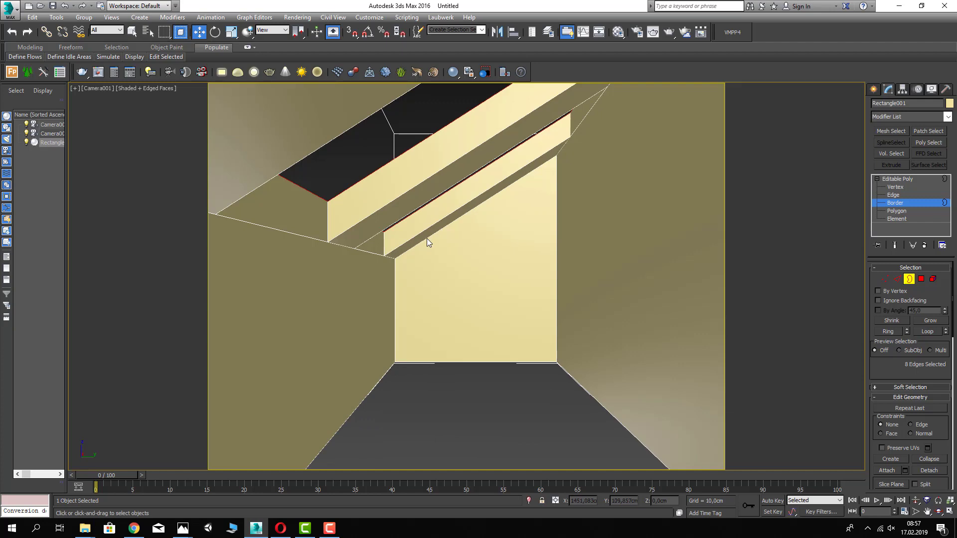
key(p)
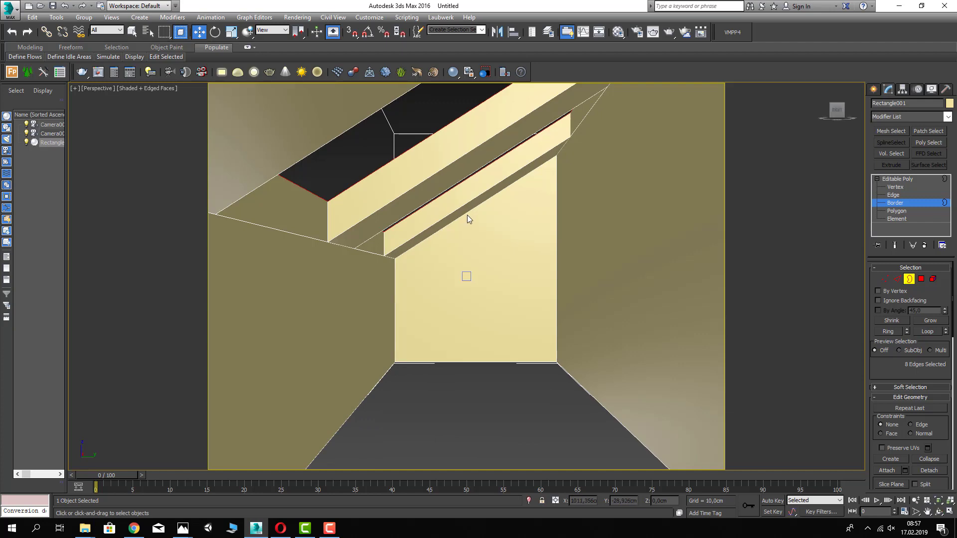
alt+middle_drag(467, 219, 513, 251)
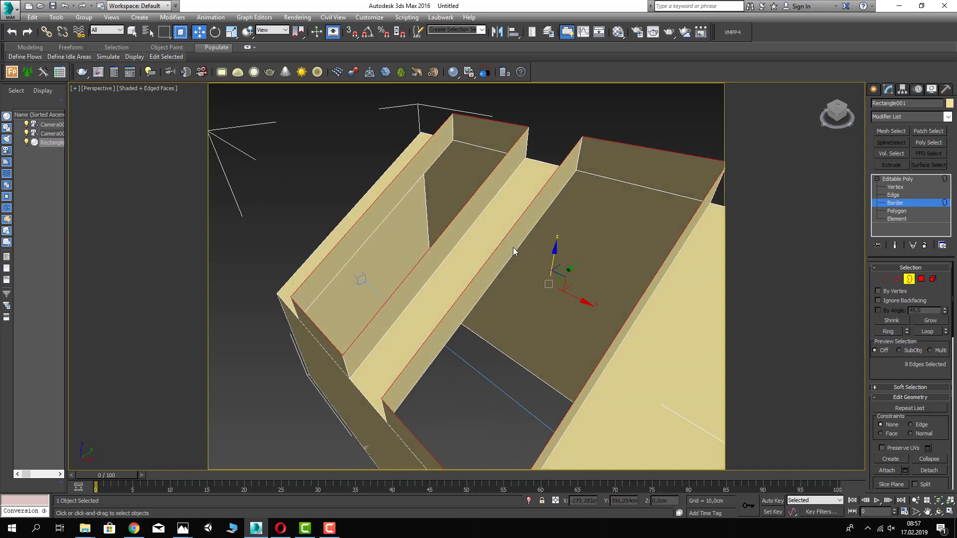
key(ctrl+s)
key(Escape)
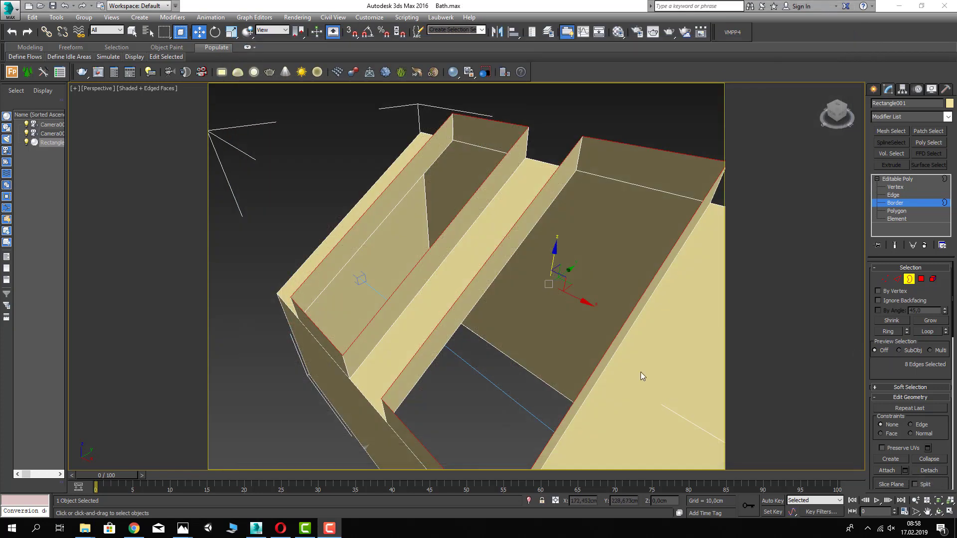
- Create a separate shape from the selected upper borders of the two skylight shafts
scroll(480, 330, down, 5)
alt+middle_drag(475, 334, 480, 356)
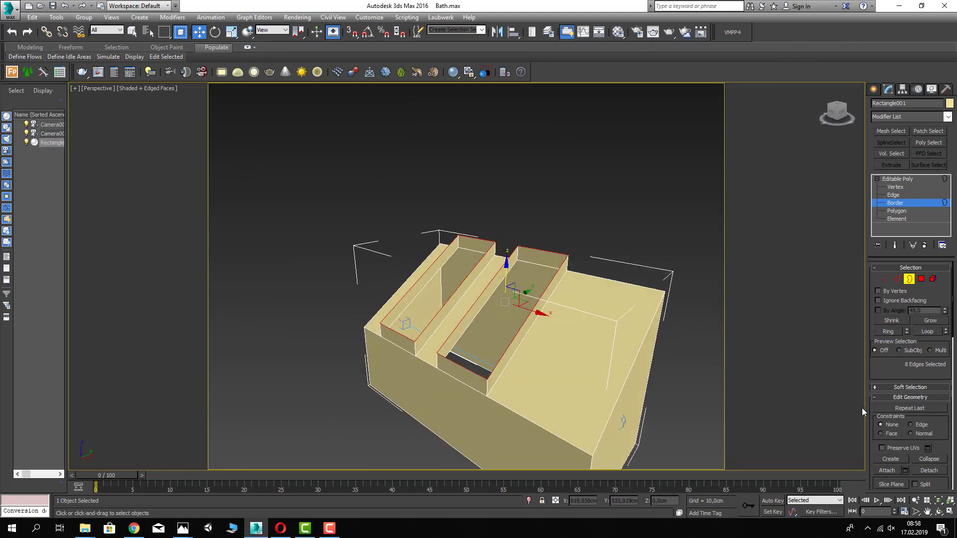
scroll(883, 387, down, 4)
scroll(883, 387, down, 10)
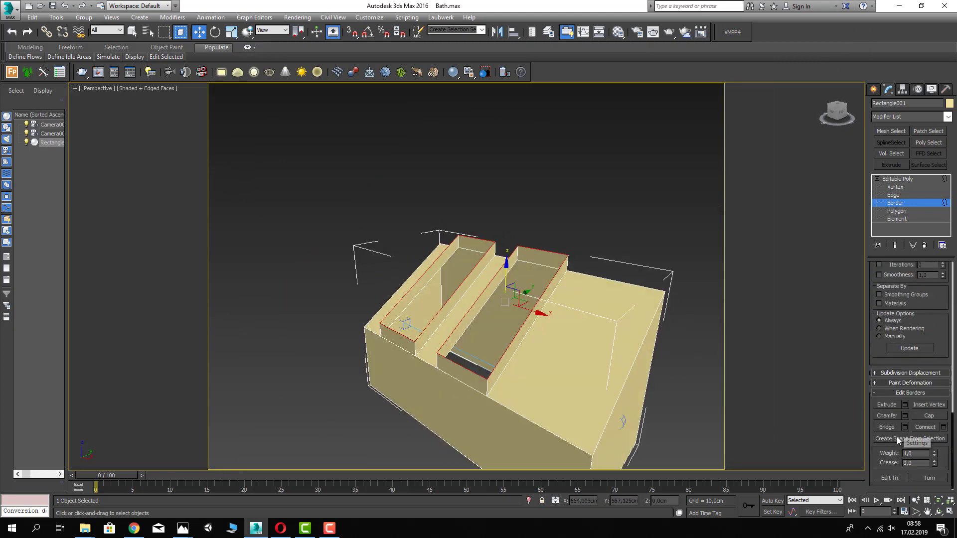
click(896, 437)
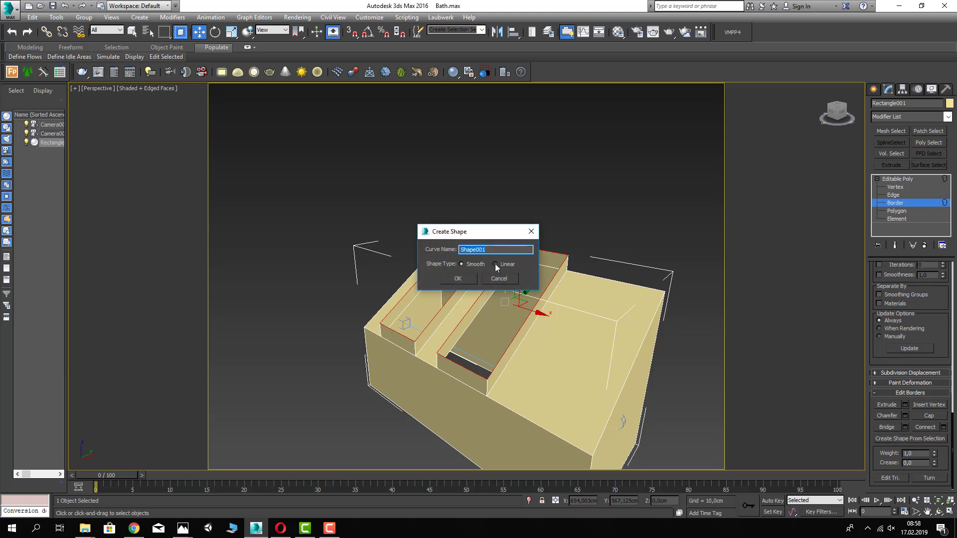
click(471, 282)
- Leave border editing and select the whole room shell
click(892, 179)
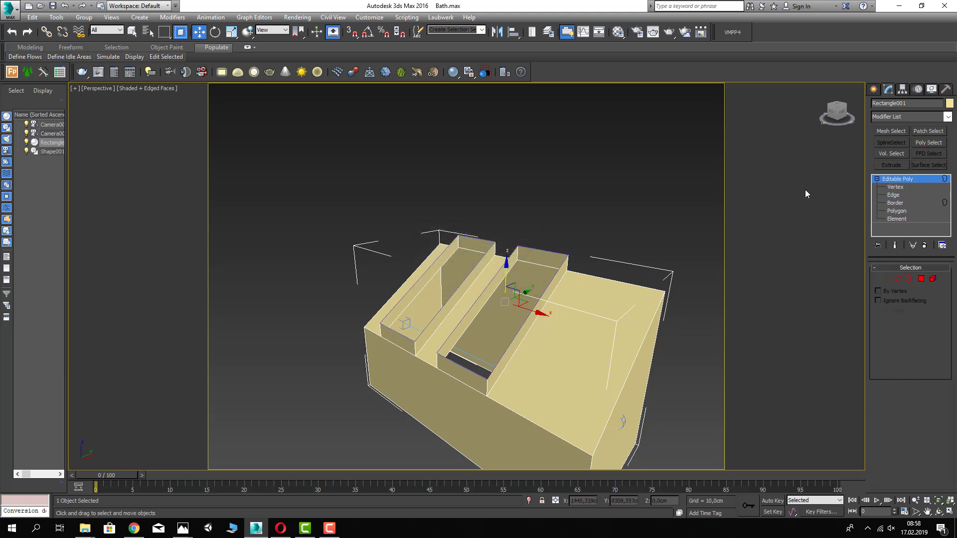
click(805, 192)
click(562, 264)
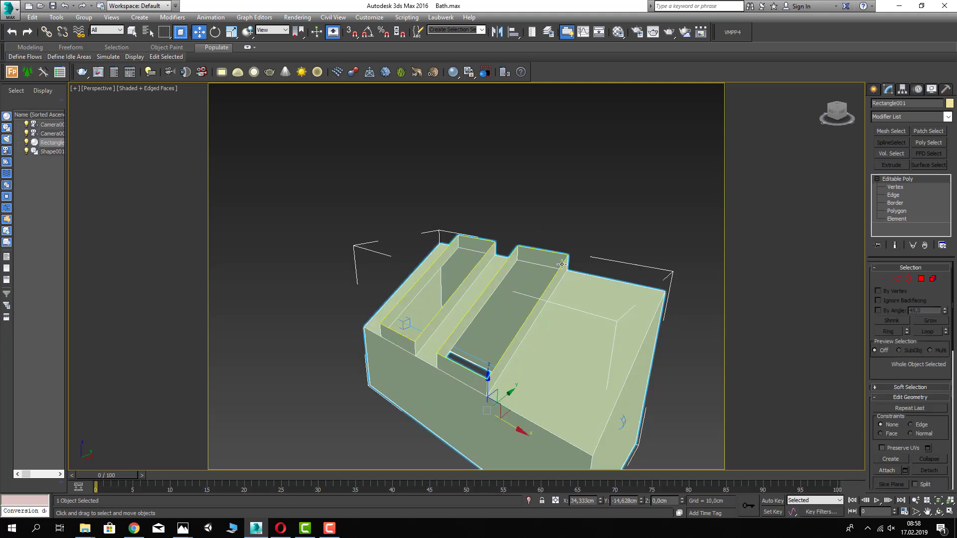
- Select the shape extracted from the skylight borders and hide the room shell so only the shape is visible
alt+middle_drag(561, 264, 483, 387)
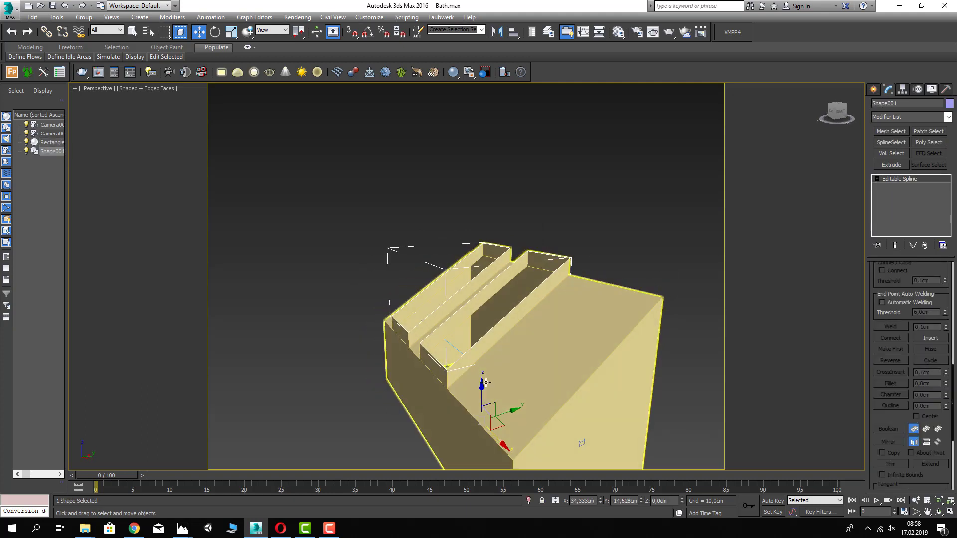
mouse_move(483, 388)
mouse_down()
mouse_move(483, 352)
mouse_move(483, 388)
mouse_up()
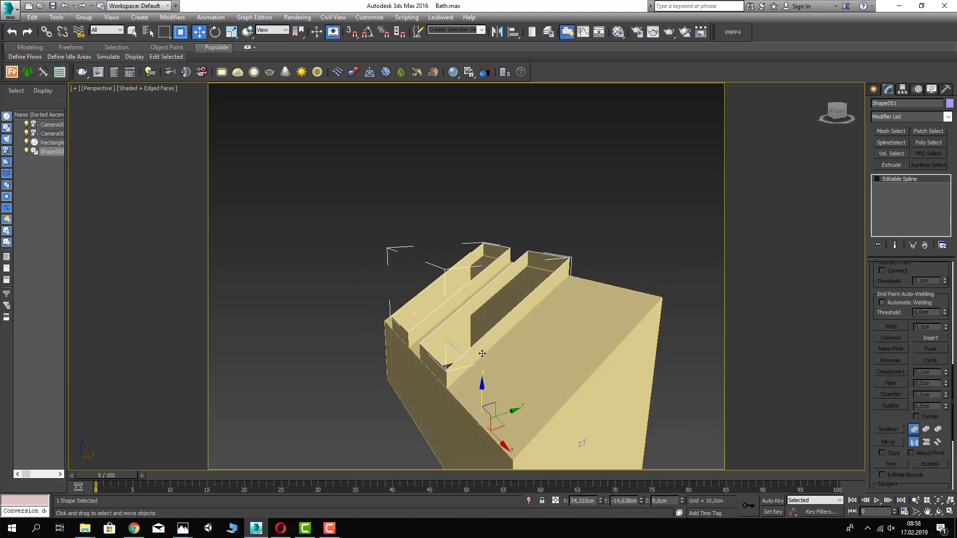
right_click(545, 298)
click(563, 266)
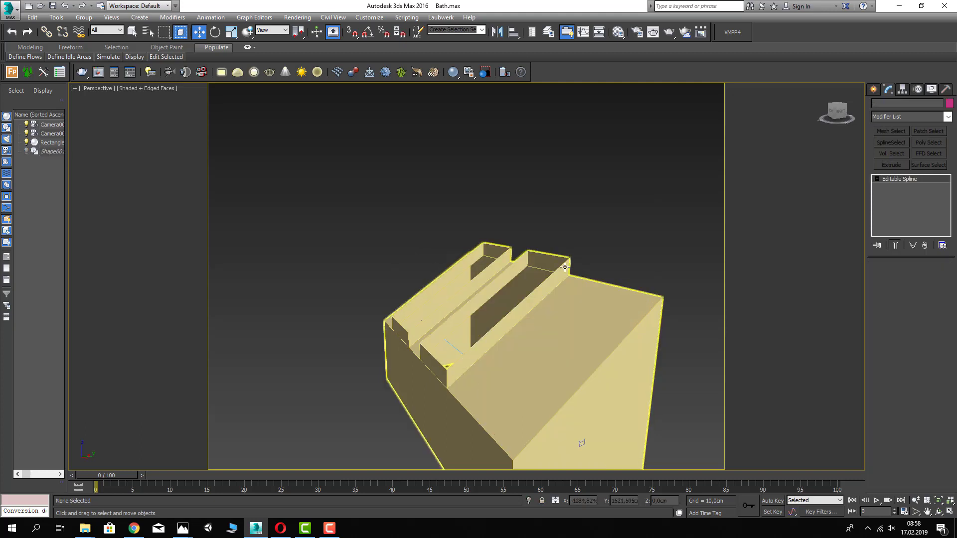
right_click(564, 266)
click(618, 228)
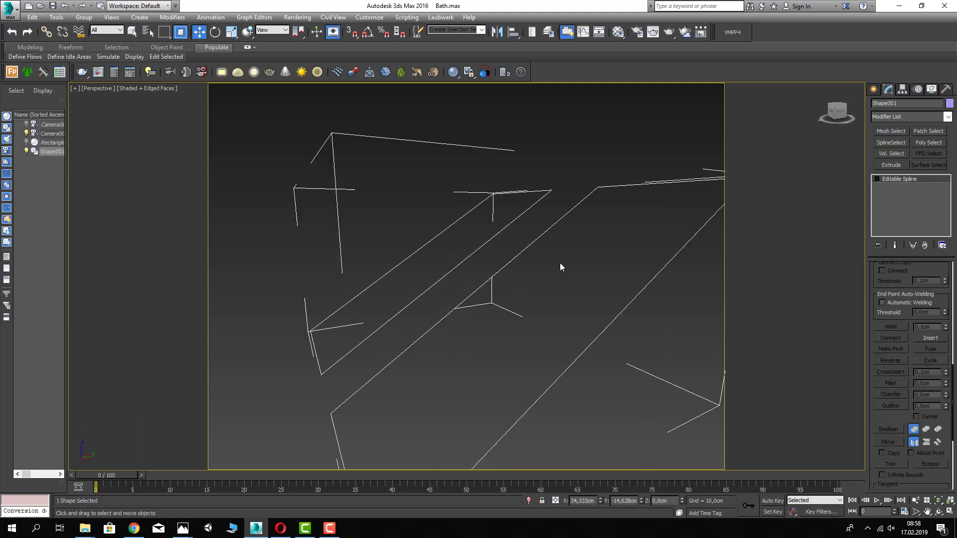
- Try to outline both skylight splines inward by about 30 cm
click(877, 179)
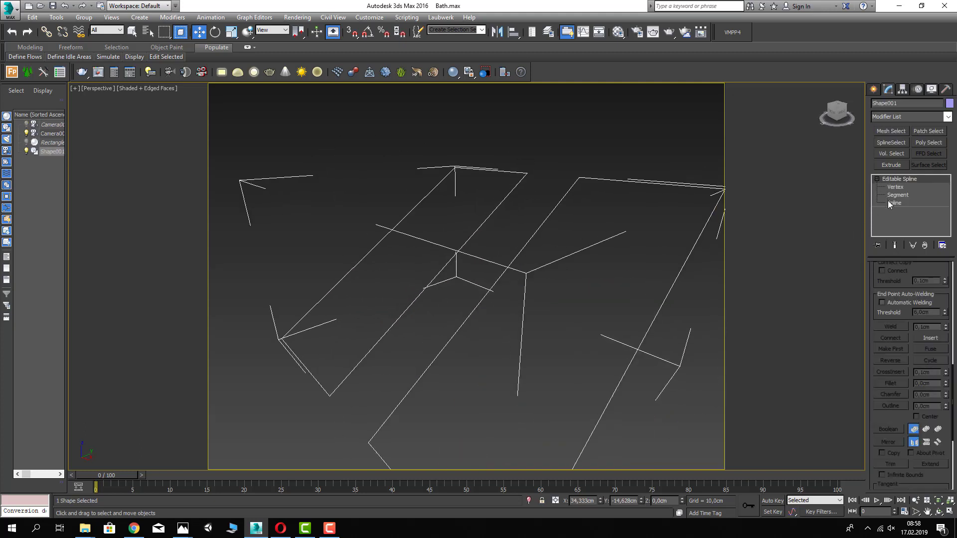
click(890, 203)
alt+middle_drag(765, 219, 636, 246)
click(636, 246)
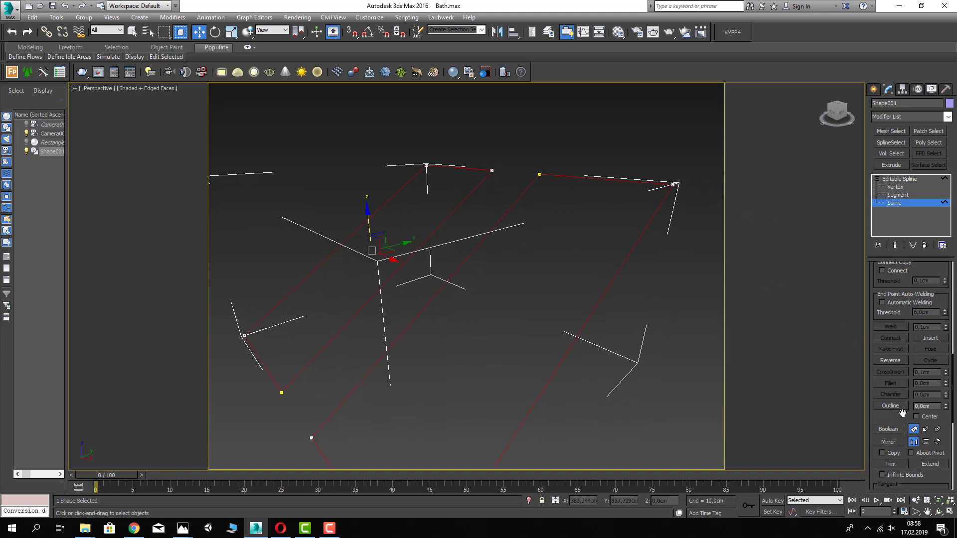
drag(945, 407, 939, 391)
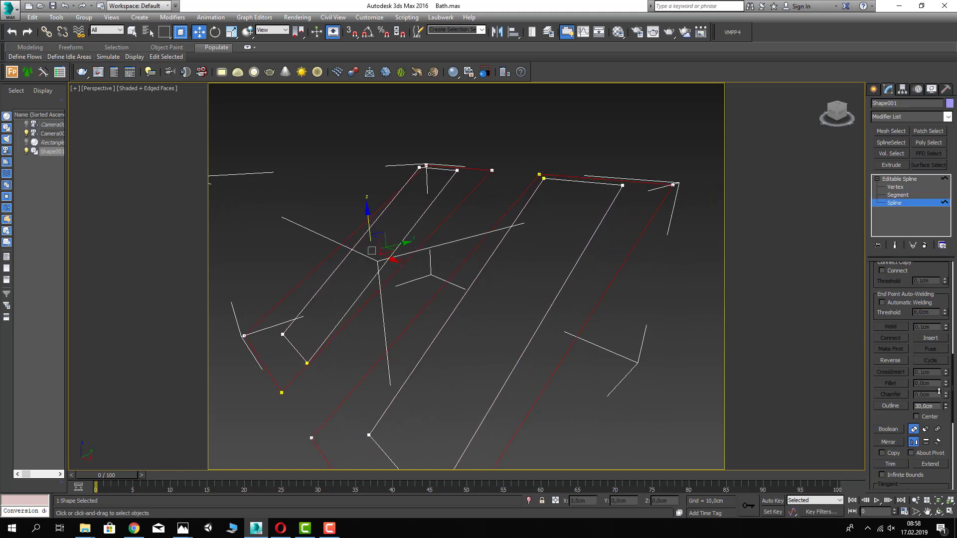
right_click(938, 392)
- Apply Reset XForm to the skylight shape and collapse its modifier stack
click(898, 179)
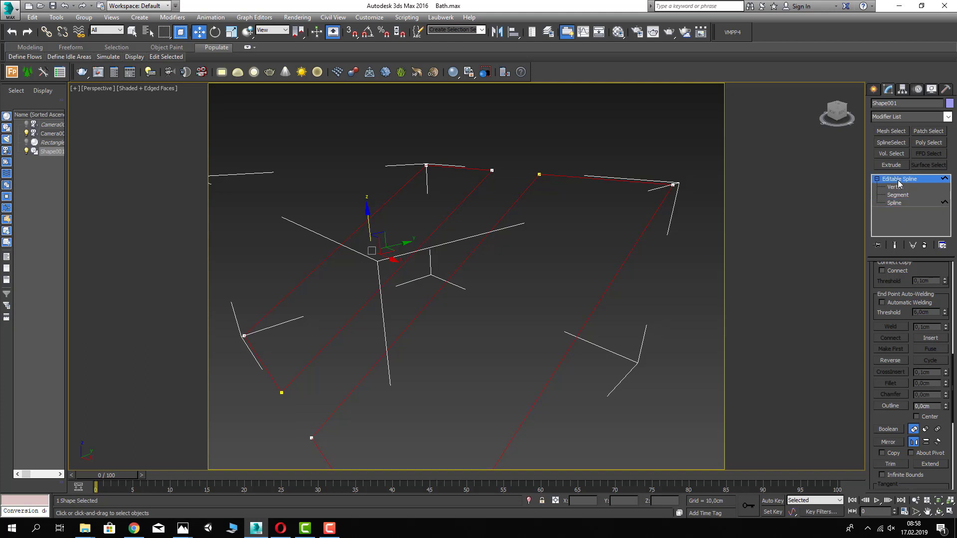
click(944, 90)
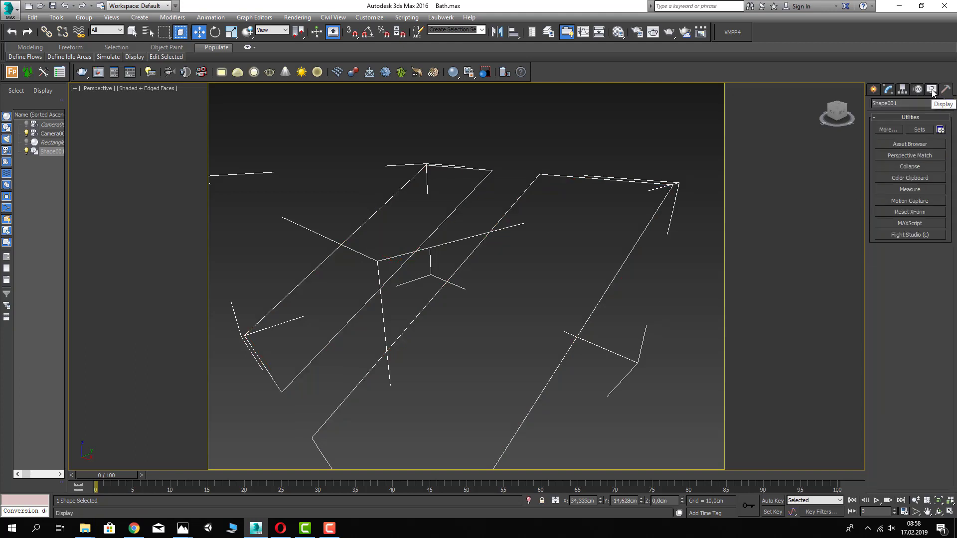
click(906, 213)
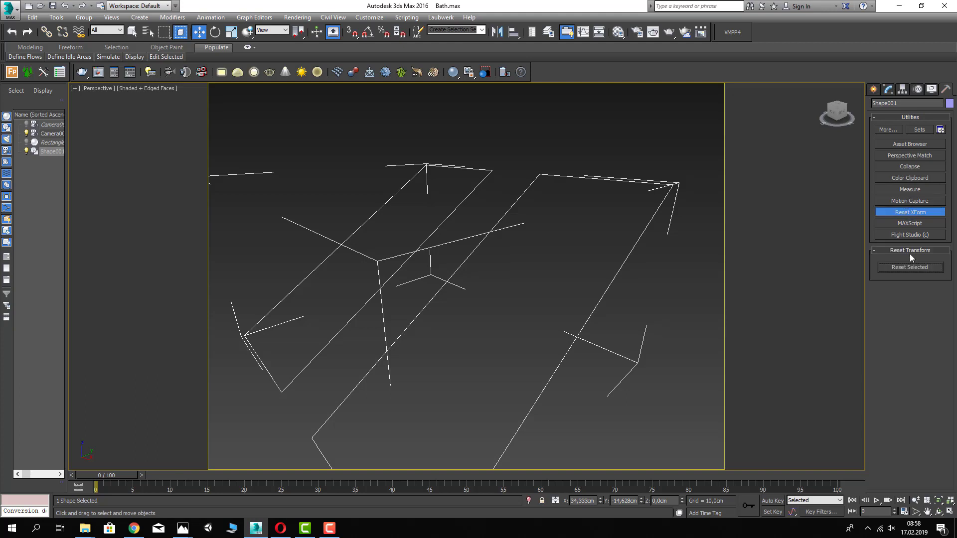
click(873, 89)
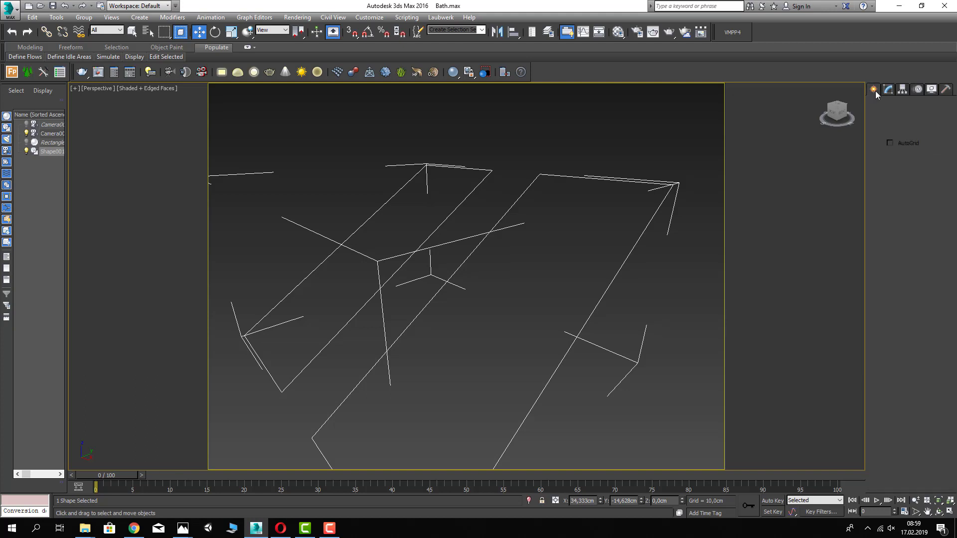
click(889, 90)
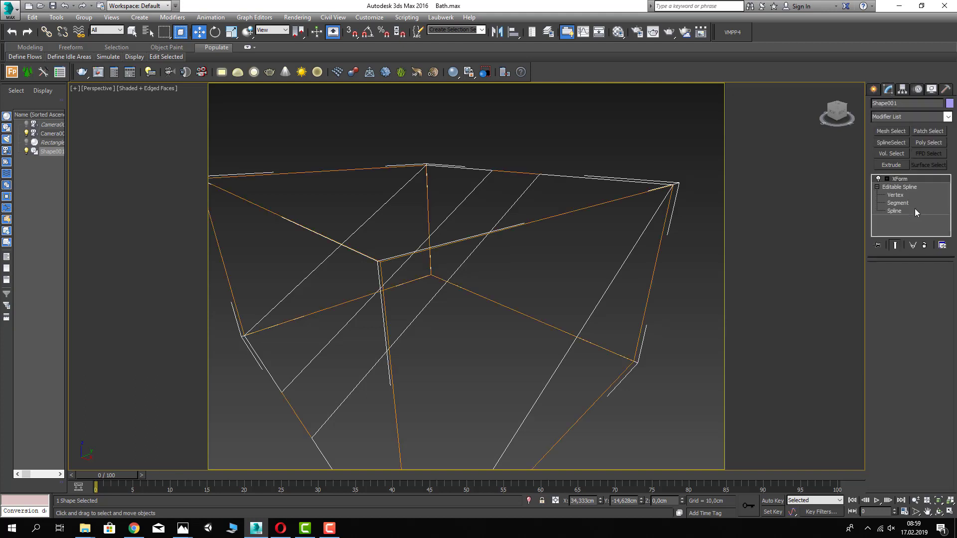
right_click(898, 182)
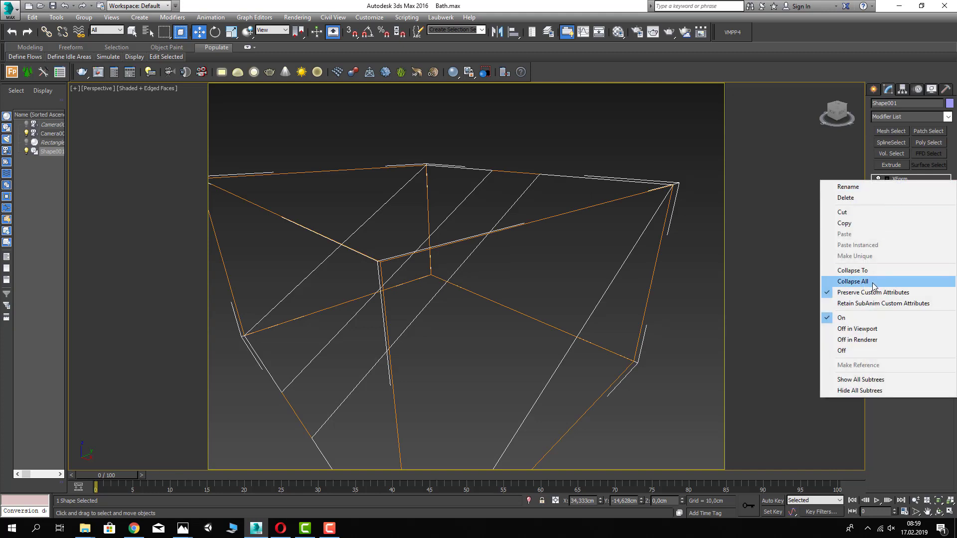
click(873, 285)
- Try again to outline the skylight splines after the transform reset
click(553, 294)
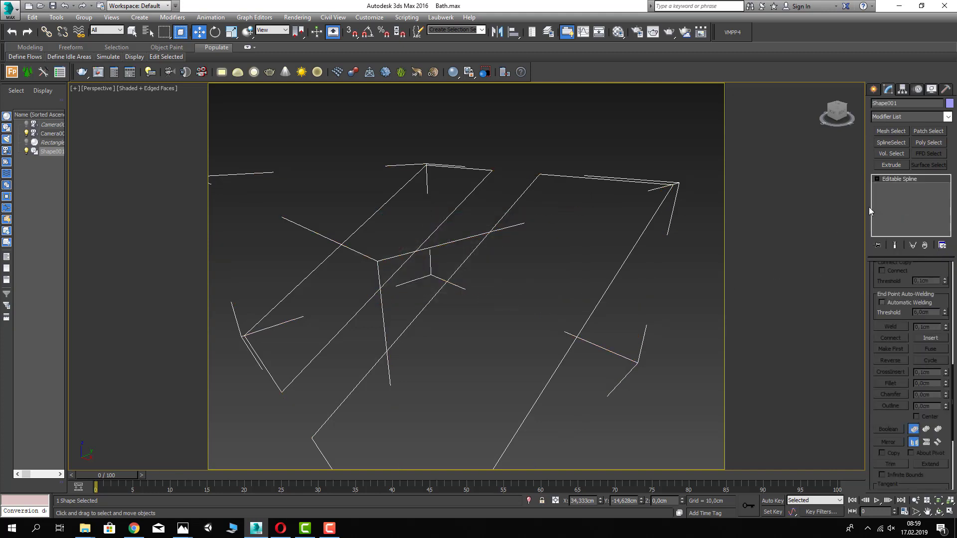
click(876, 179)
click(894, 203)
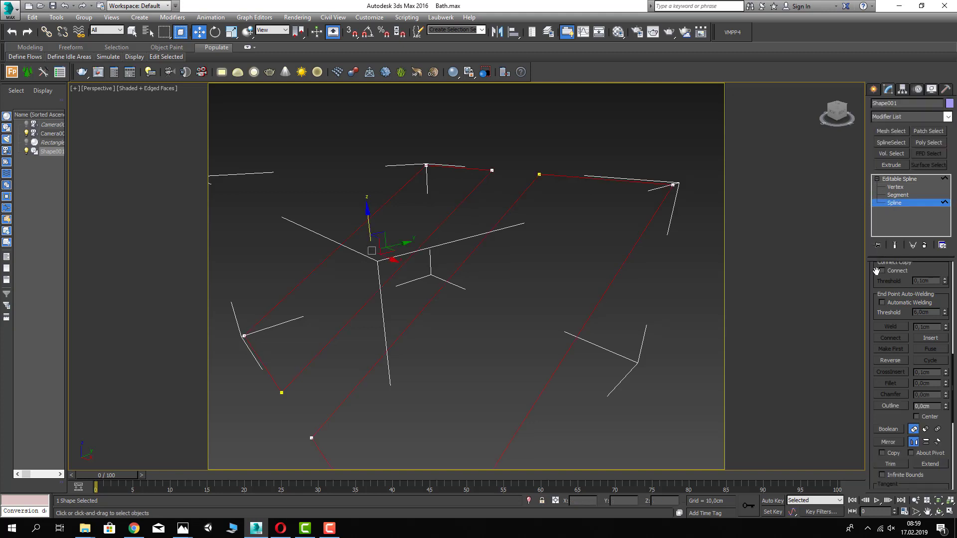
mouse_move(948, 408)
mouse_down()
mouse_move(942, 384)
mouse_move(945, 408)
mouse_up()
alt+middle_drag(516, 359, 494, 357)
- Delete the extracted skylight shape and unhide the room shell
click(906, 195)
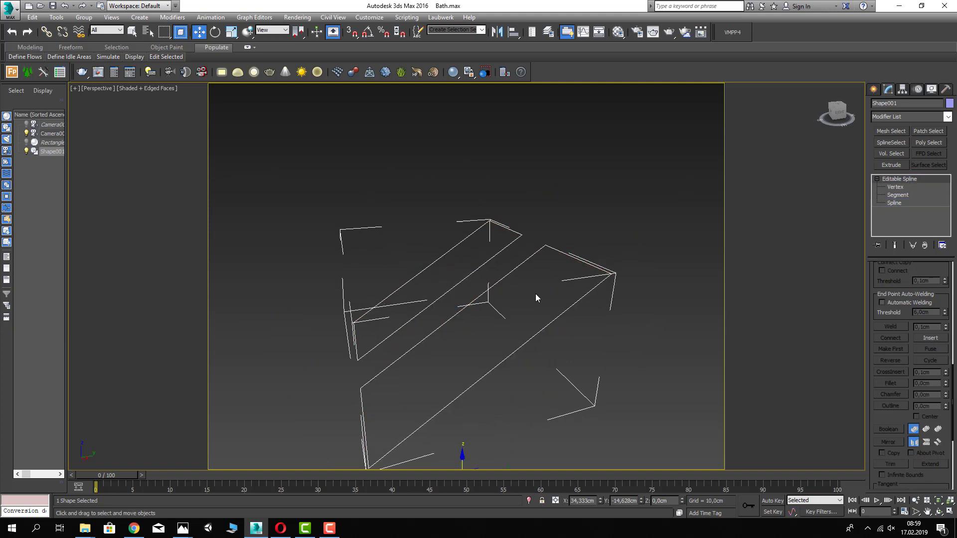
key(Delete)
right_click(563, 225)
click(579, 181)
- Cap both skylight shafts by extending their upper short edges down the slope to the lower ends with vertex snapping
alt+middle_drag(579, 180, 570, 247)
click(570, 247)
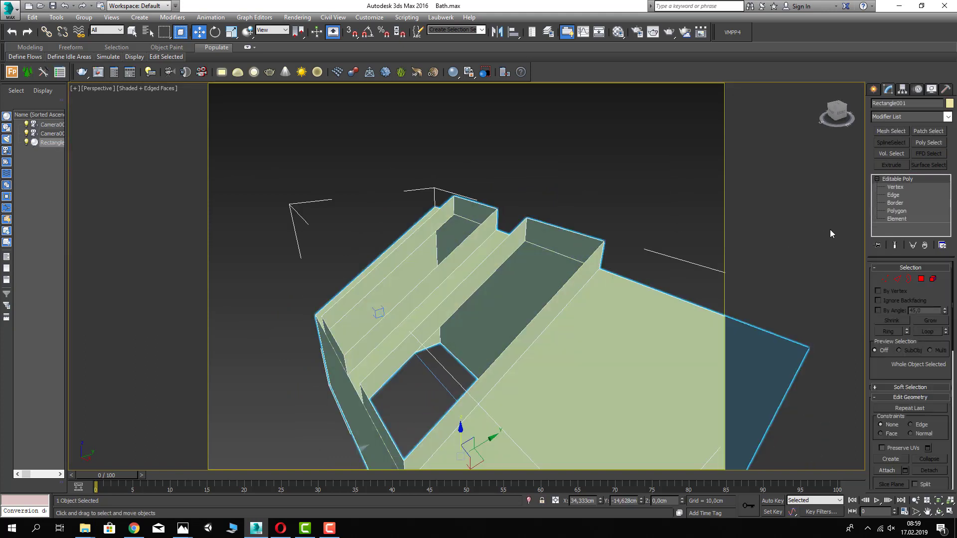
click(890, 195)
click(564, 231)
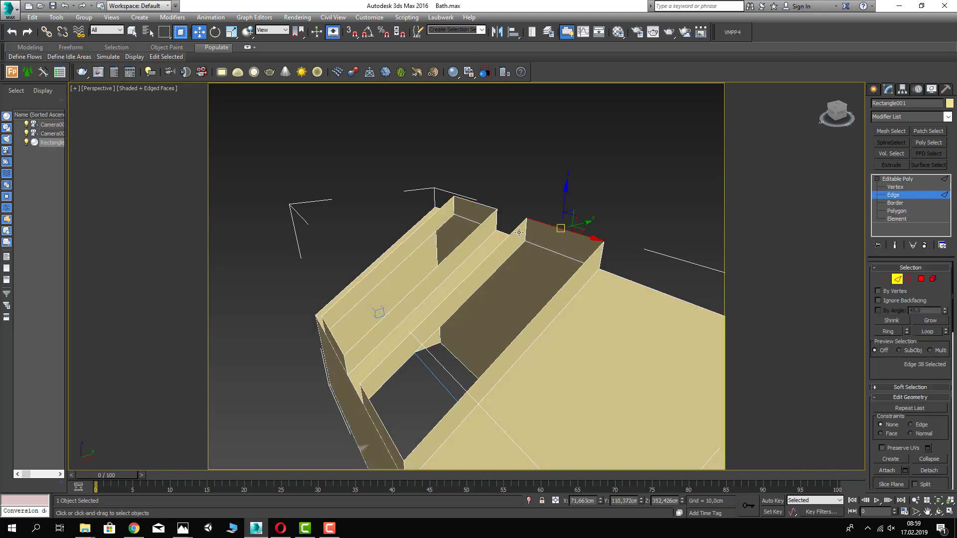
ctrl+click(474, 201)
click(351, 32)
alt+middle_drag(411, 132, 450, 151)
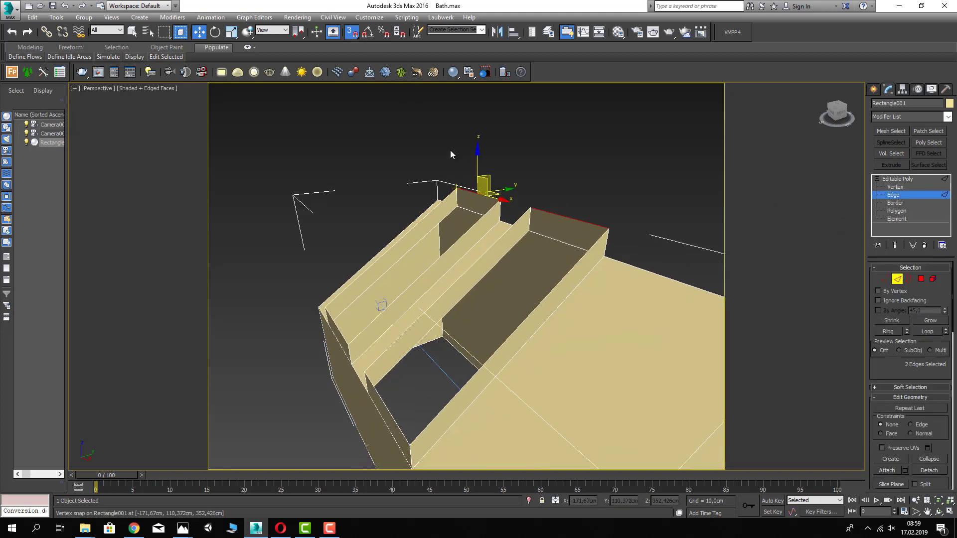
shift+drag(456, 189, 331, 310)
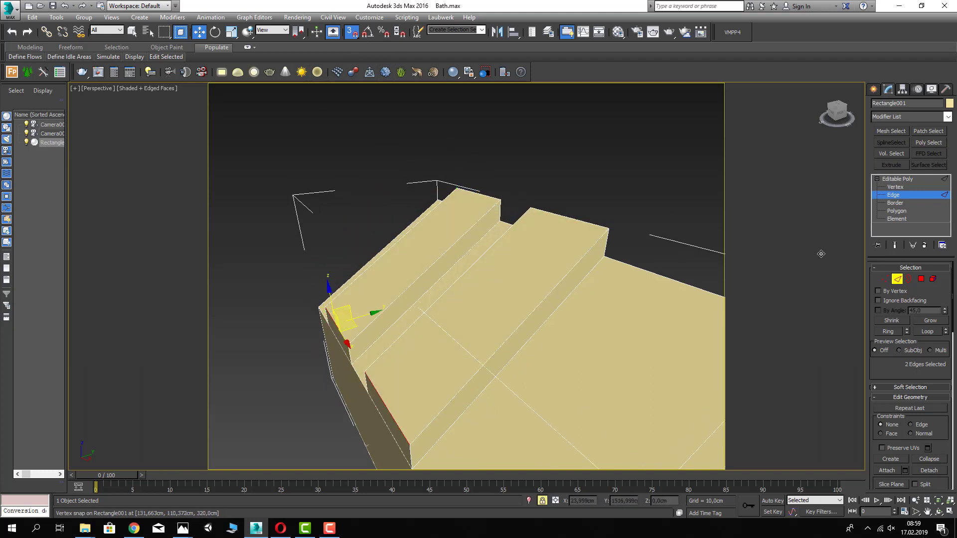
click(897, 280)
click(873, 90)
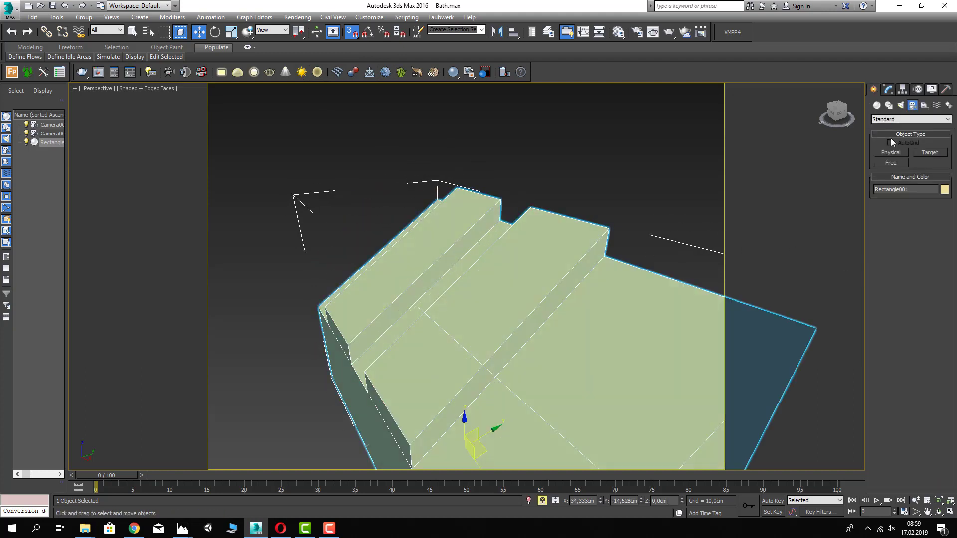
click(889, 104)
click(891, 160)
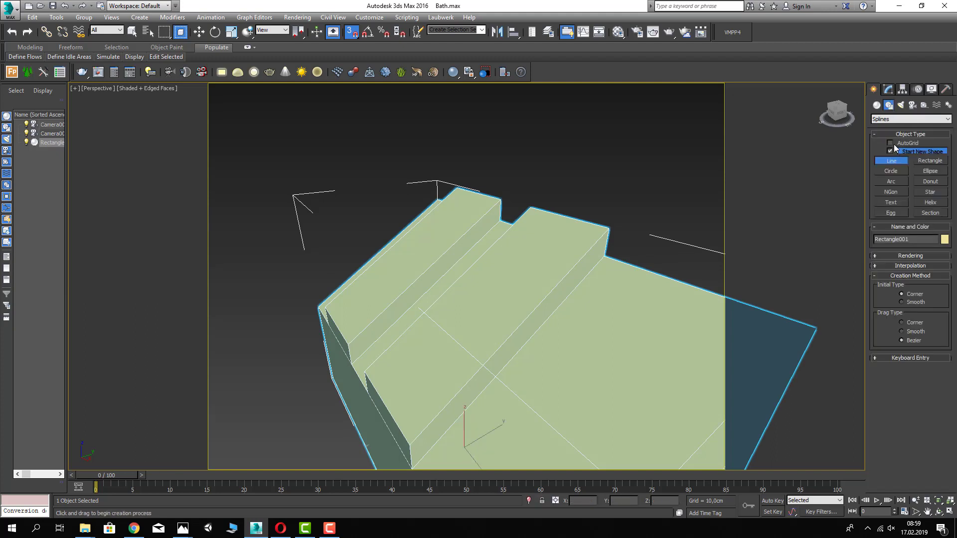
click(892, 143)
middle_drag(523, 209, 500, 224)
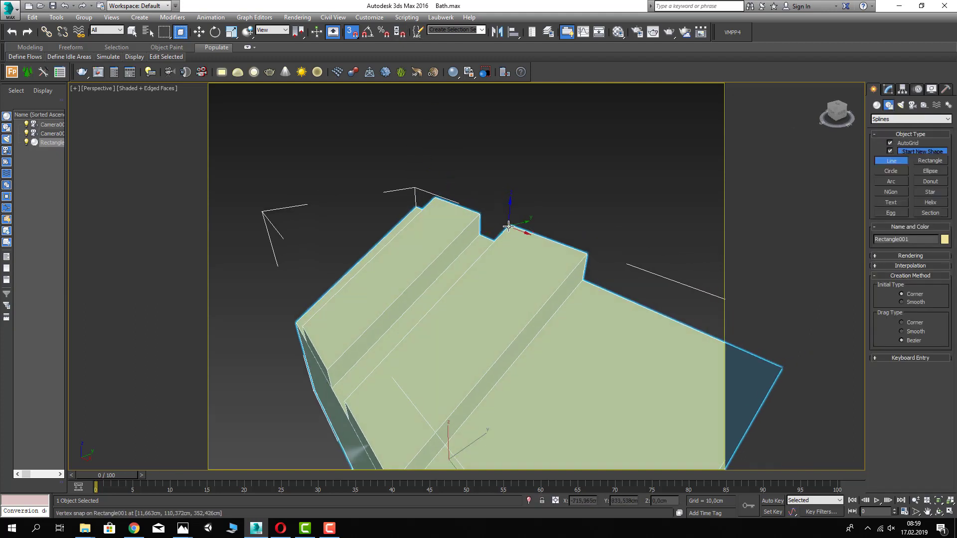
scroll(507, 222, up, 3)
key(w)
scroll(522, 195, down, 4)
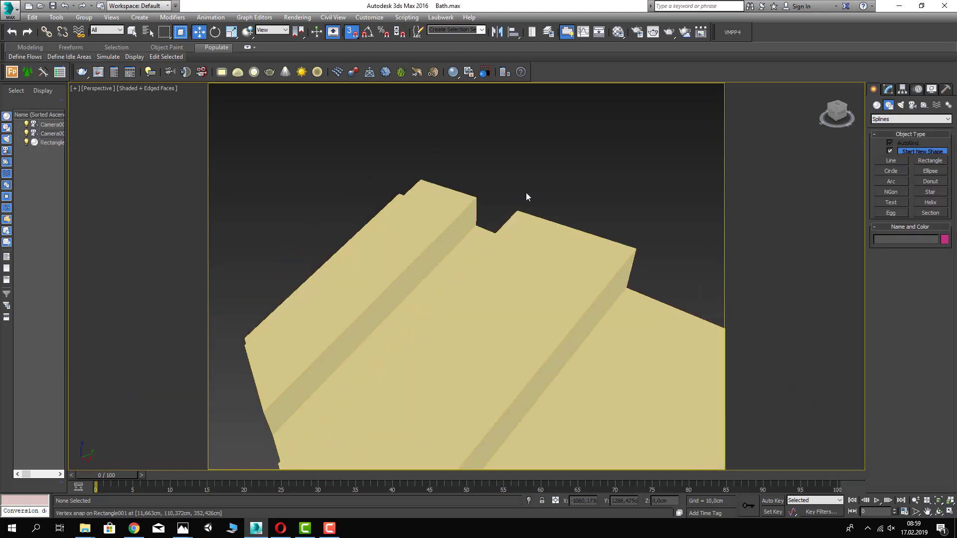
alt+middle_drag(526, 197, 523, 242)
- Select all polygons of the room shell, clear their smoothing groups, and leave polygon editing
click(889, 90)
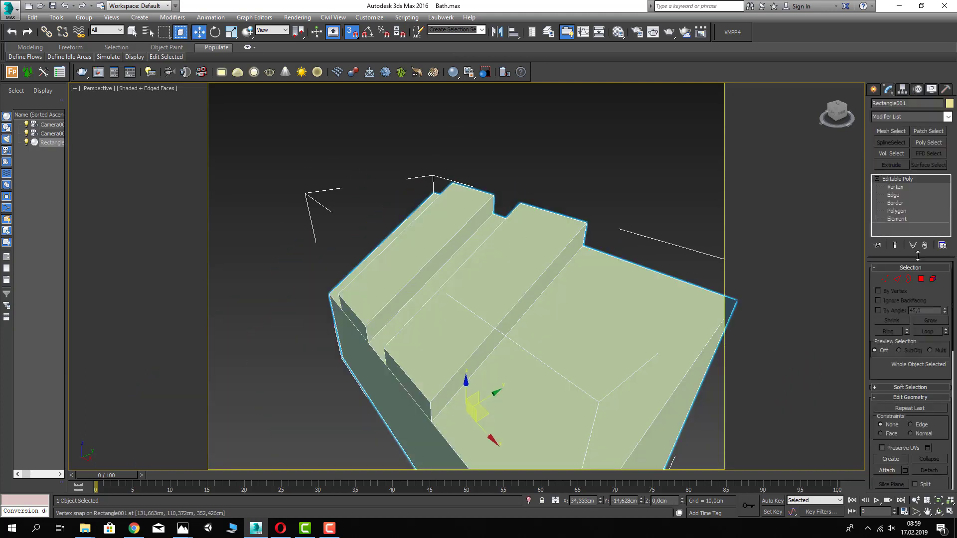
click(921, 279)
alt+middle_drag(648, 200, 534, 168)
scroll(535, 169, down, 3)
key(ctrl+a)
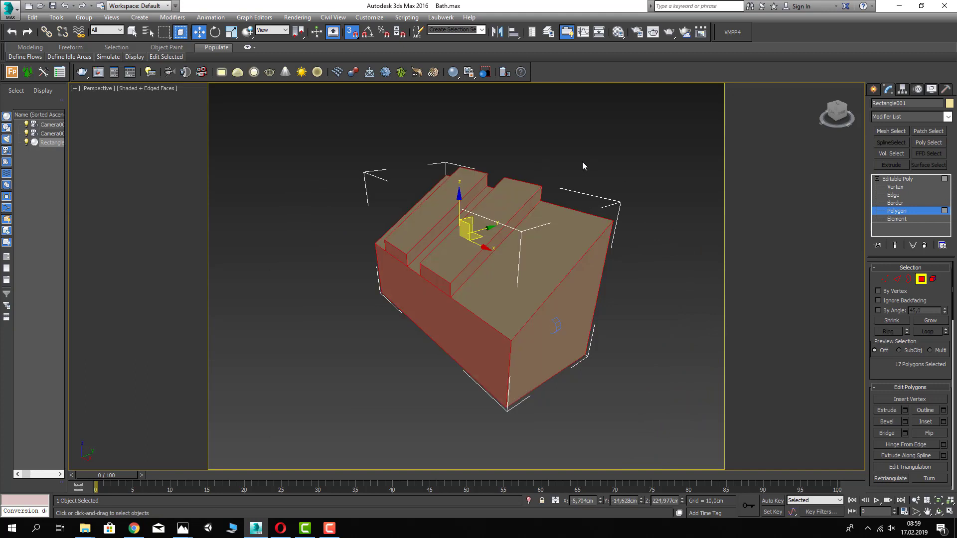
drag(872, 365, 872, 288)
scroll(703, 357, down, 6)
scroll(696, 361, up, 6)
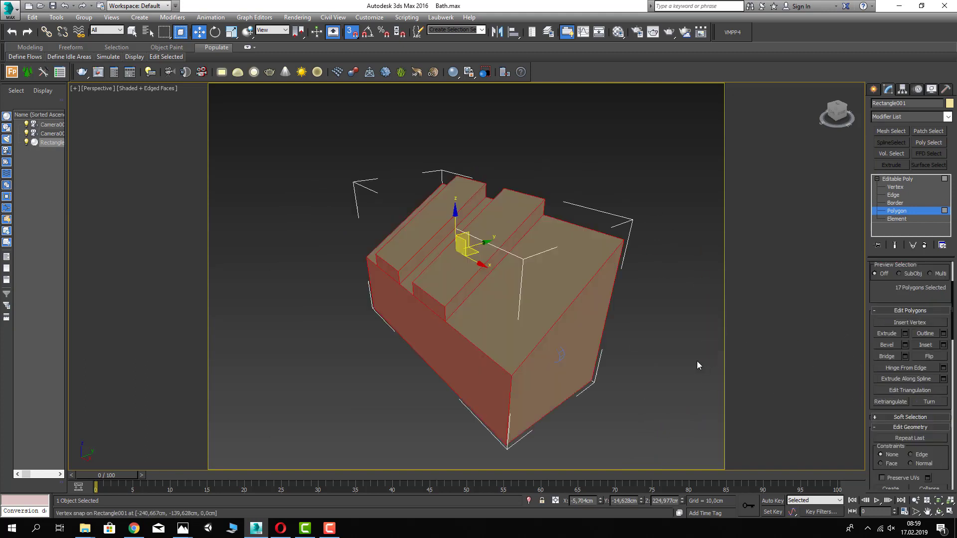
scroll(904, 424, down, 10)
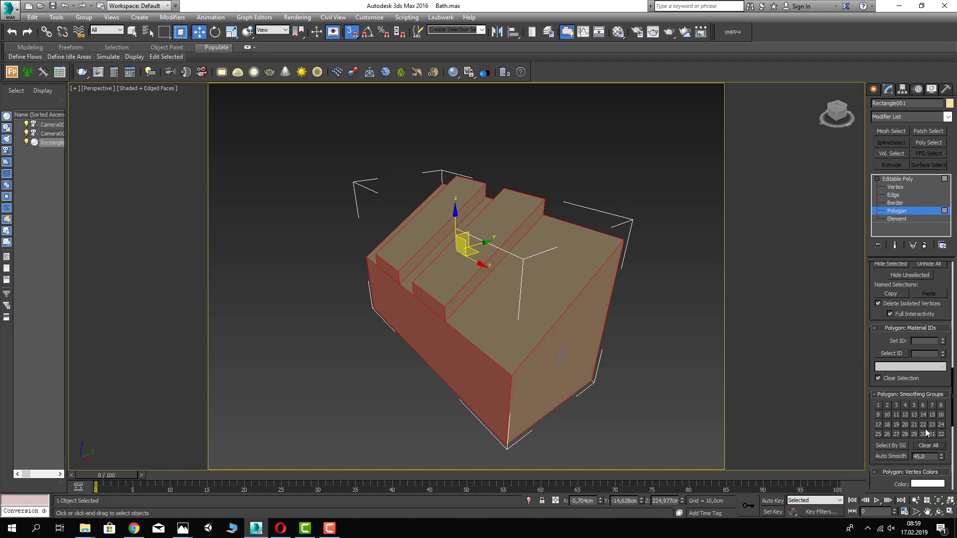
click(900, 179)
- Draw a closed line with AutoGrid around the cap of the wider skylight shaft, snapping to its four corners
click(873, 89)
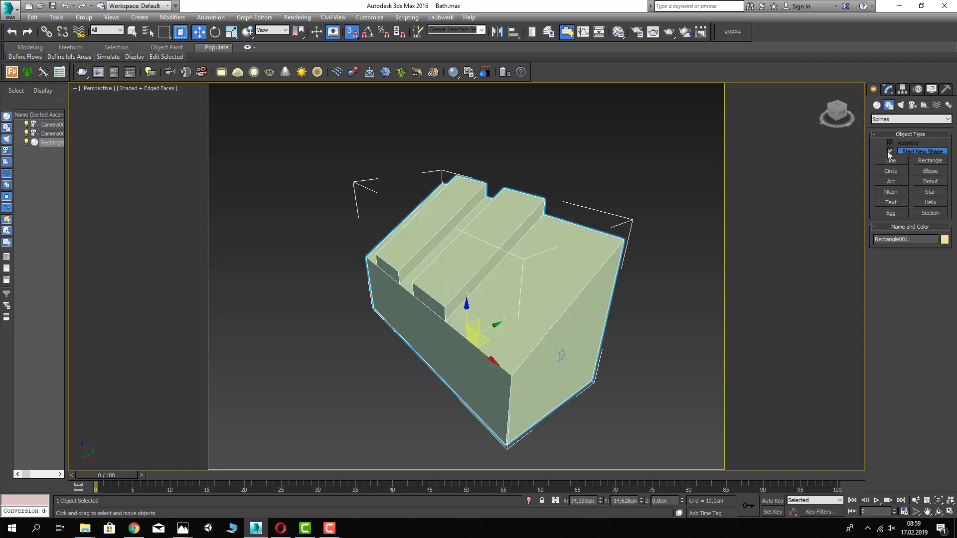
click(890, 144)
mouse_move(687, 258)
alt+middle_down()
mouse_move(583, 203)
mouse_move(539, 215)
alt+middle_up()
scroll(438, 305, up, 8)
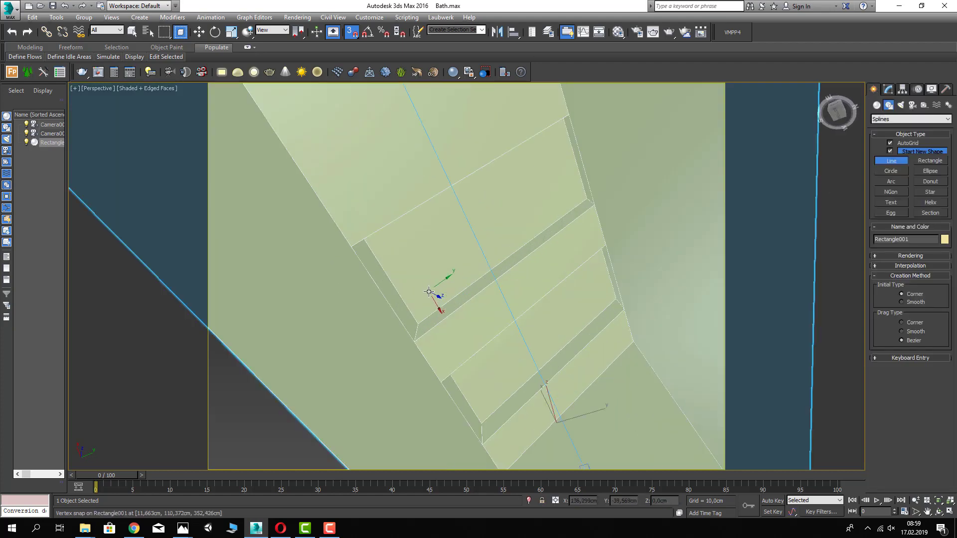
click(419, 320)
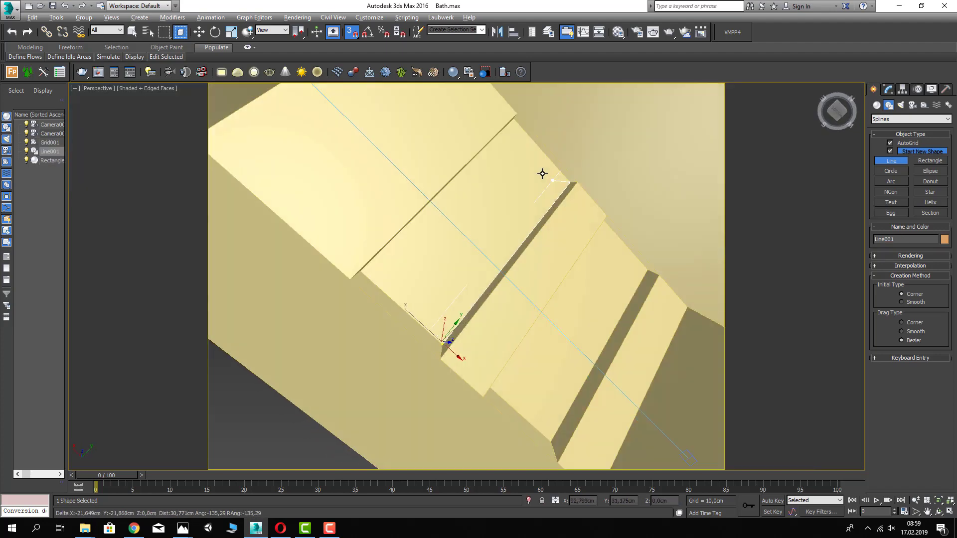
alt+middle_drag(542, 173, 509, 165)
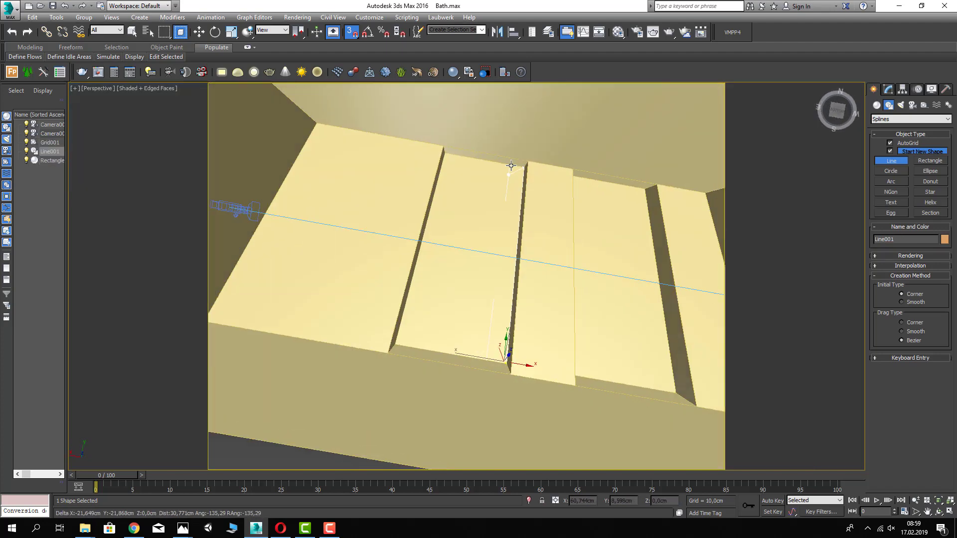
alt+middle_drag(429, 249, 516, 349)
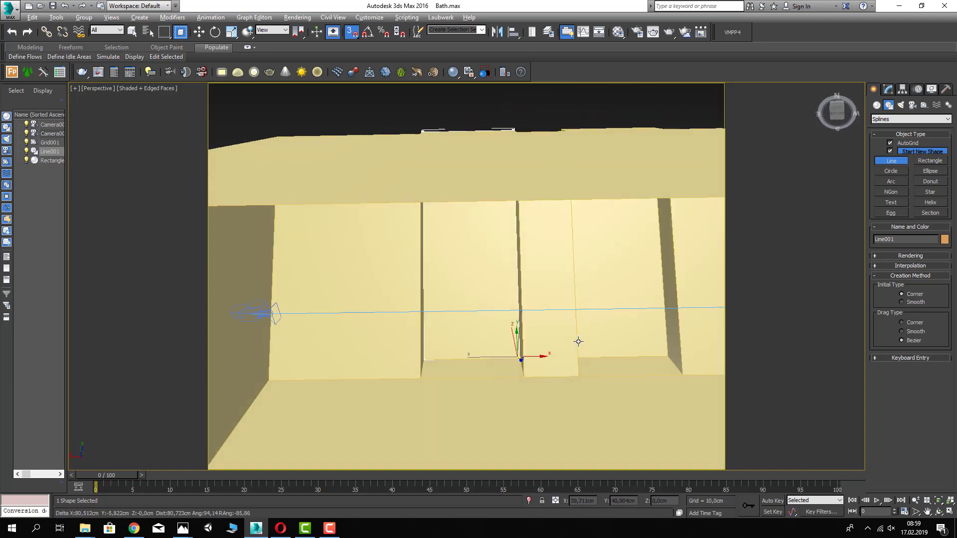
click(516, 359)
click(474, 295)
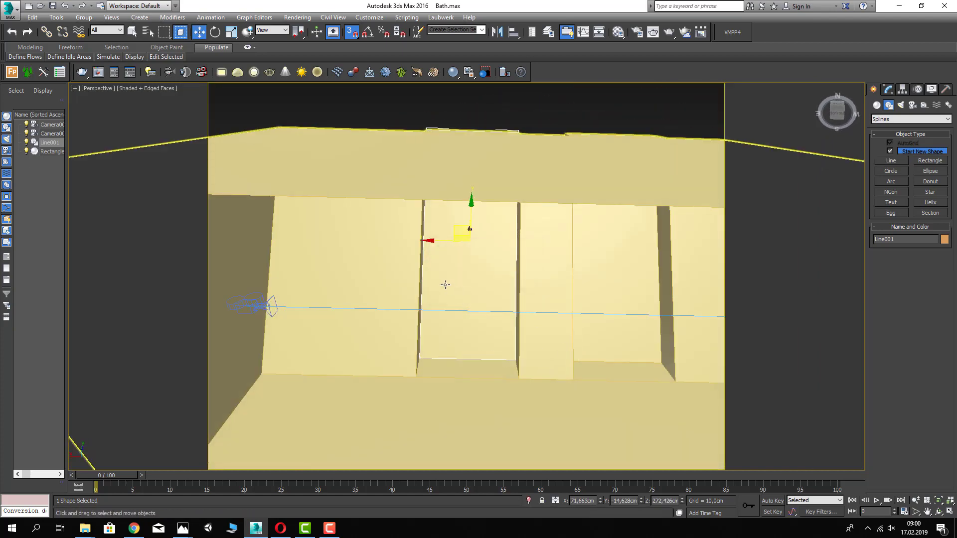
alt+middle_drag(444, 284, 497, 264)
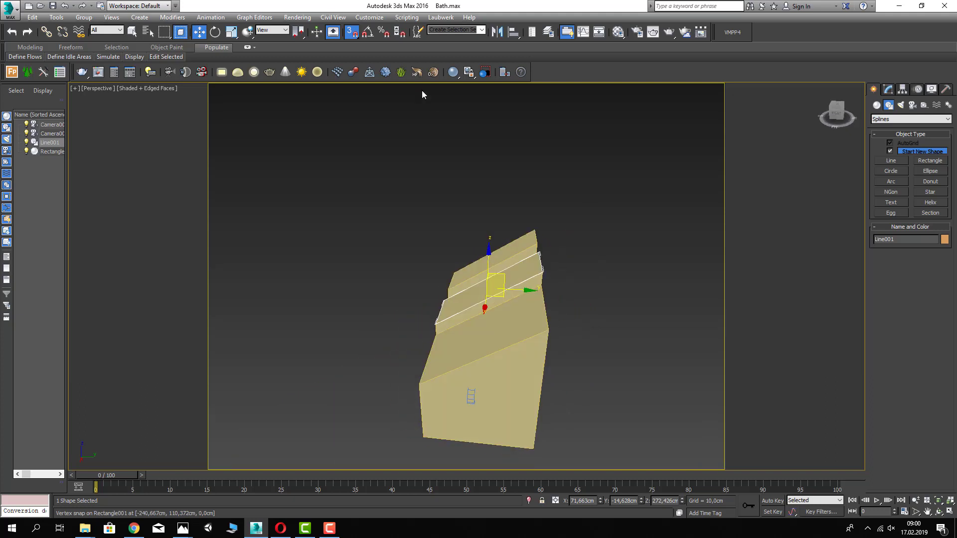
- Turn off snapping and raise the closed line vertically until it floats clear above the room shell
click(357, 36)
drag(487, 251, 487, 159)
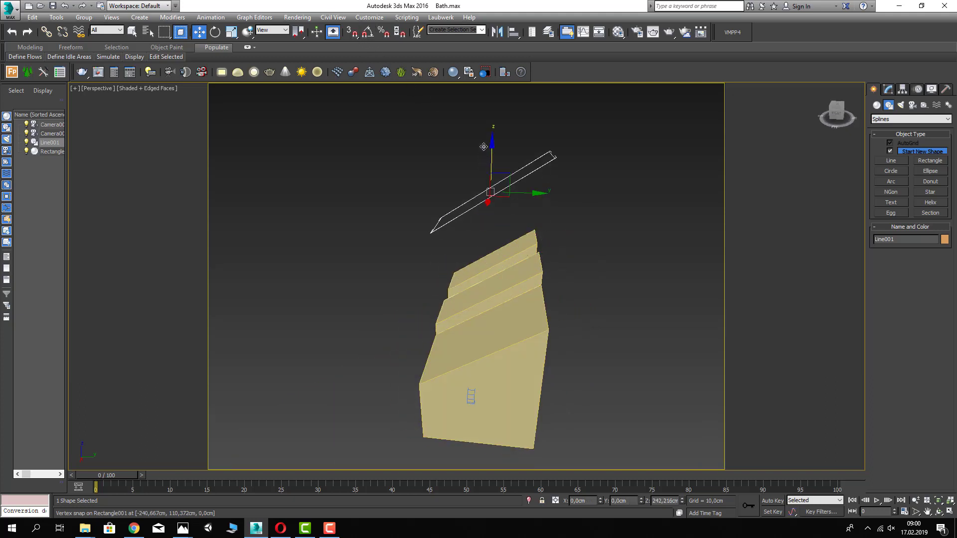
scroll(473, 214, up, 5)
- Outline the raised rectangle's spline by 6 cm to form the window frame profile
click(887, 90)
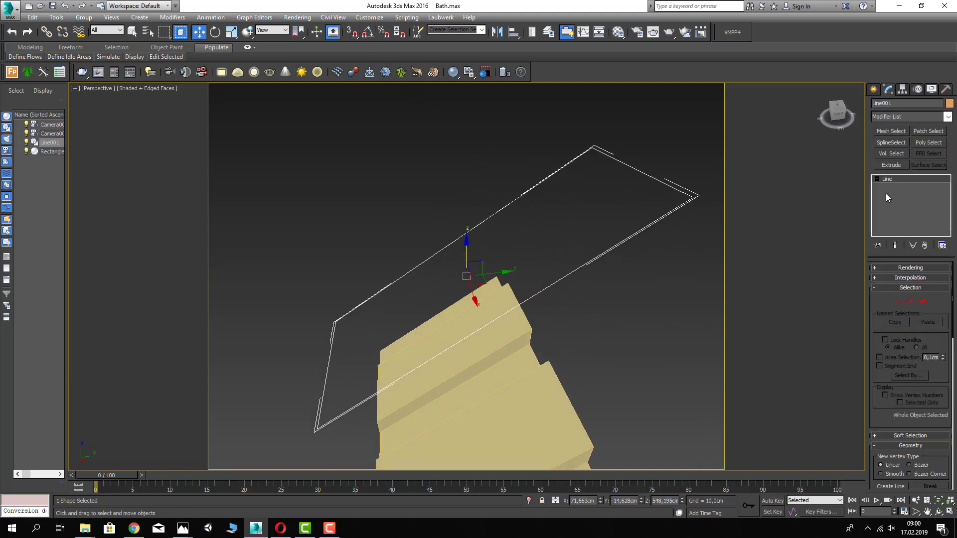
click(895, 187)
scroll(628, 262, down, 3)
key(ctrl+a)
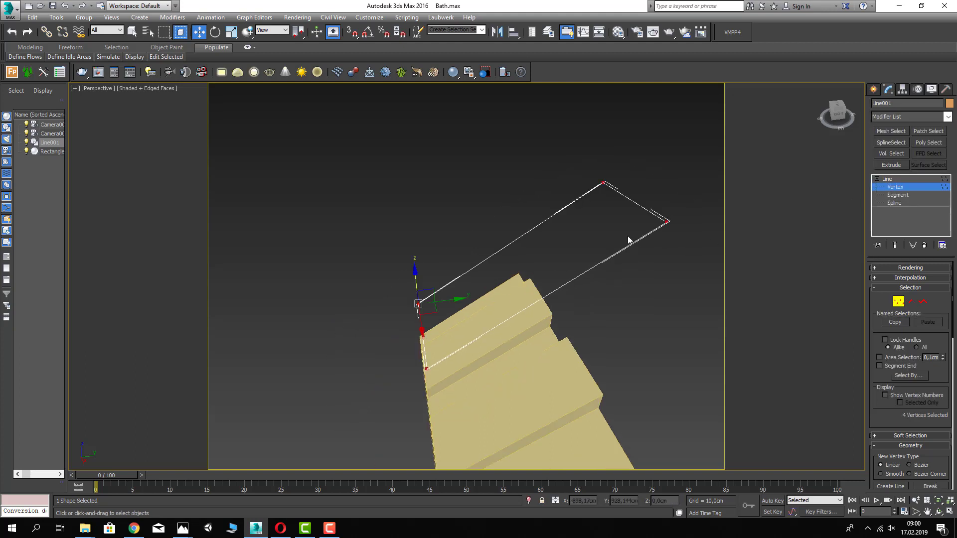
right_click(626, 186)
click(922, 302)
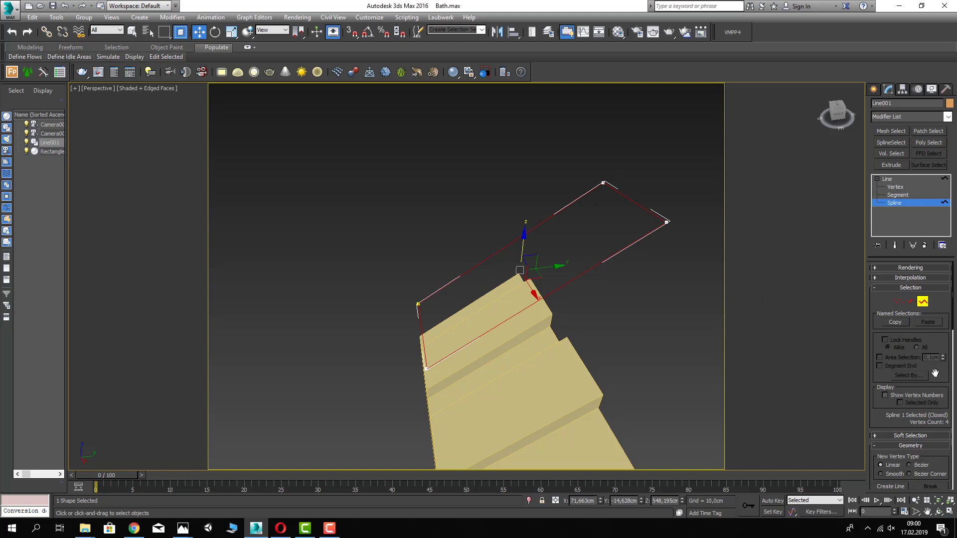
scroll(907, 414, down, 10)
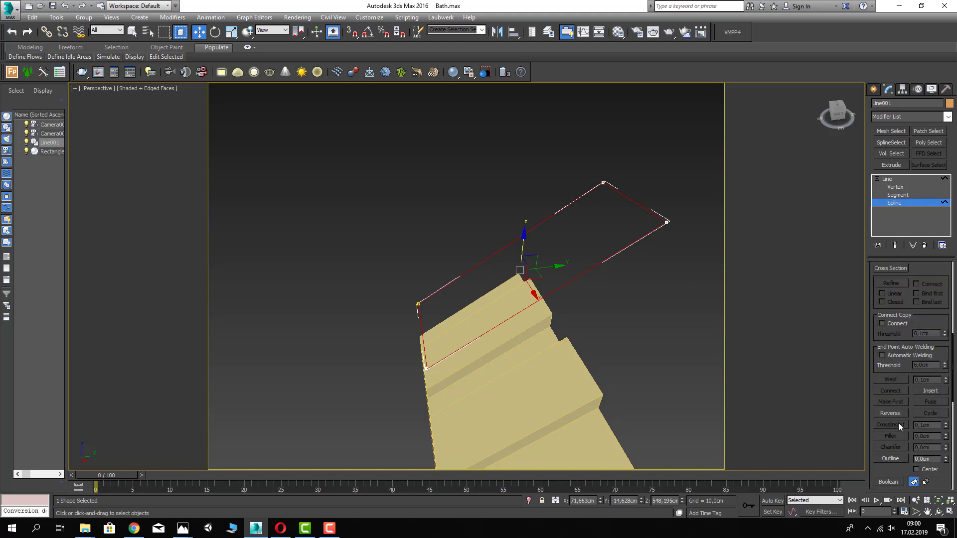
double_click(924, 428)
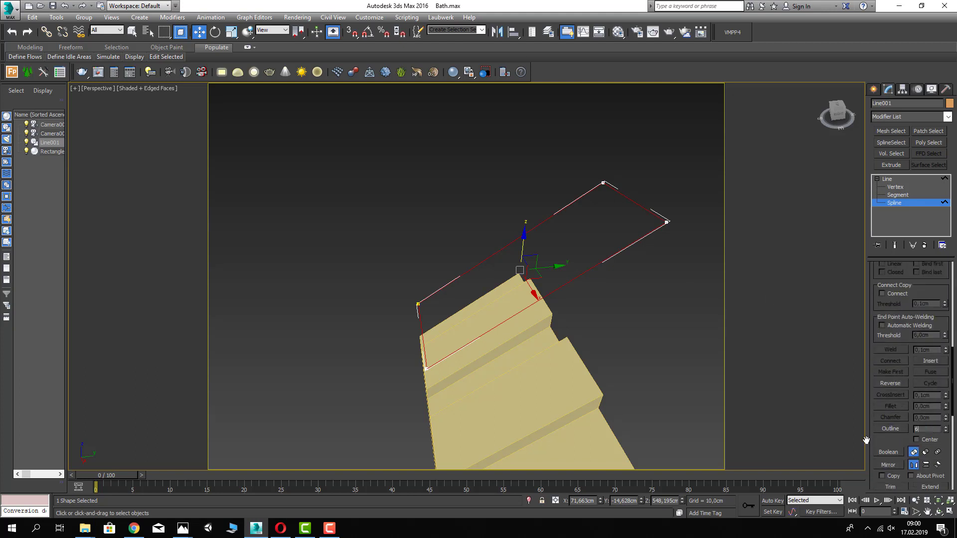
text(6)
key(Return)
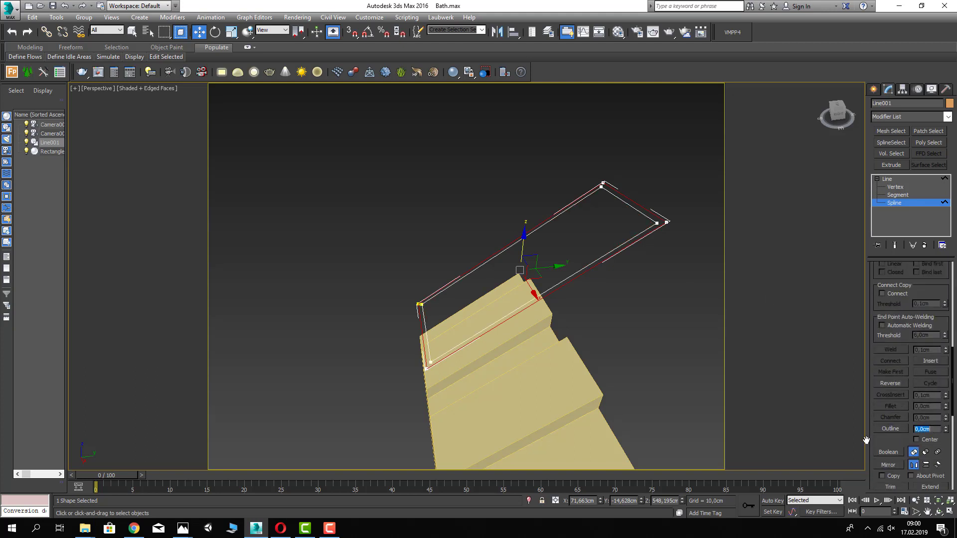
- Leave spline editing and copy the outlined frame shape straight up above the original
click(889, 179)
shift+drag(533, 250, 538, 174)
click(478, 306)
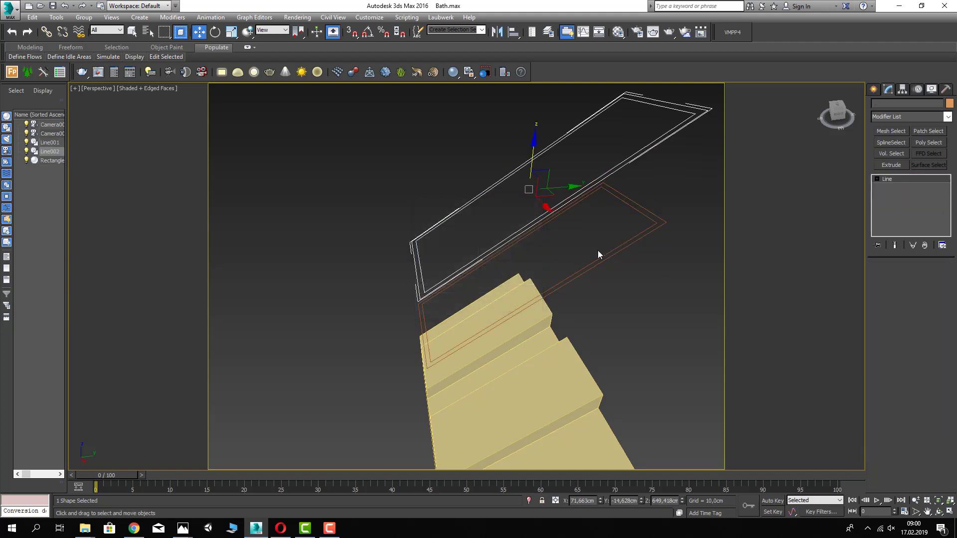
- Extrude the lower frame profile by 6 cm and clear the selection
click(619, 250)
click(897, 121)
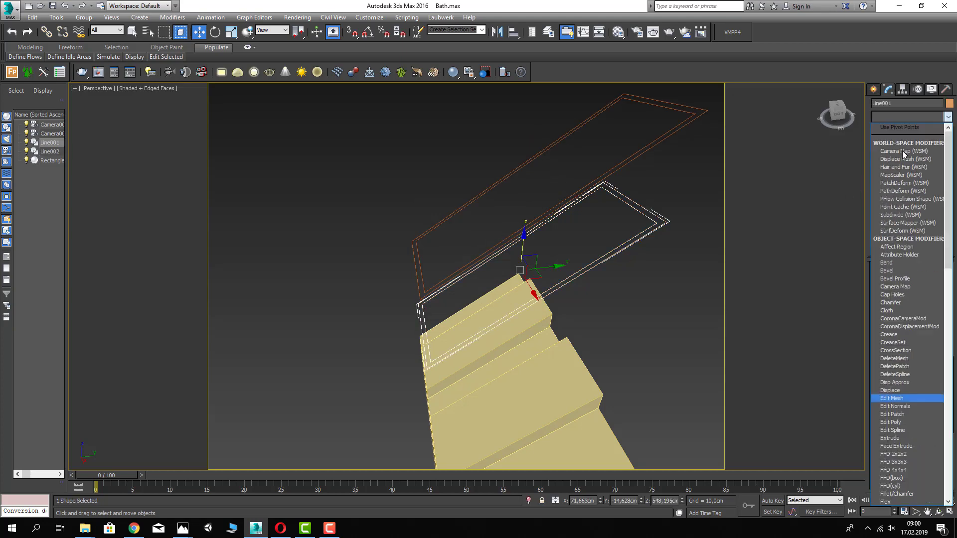
scroll(902, 150, down, 3)
click(899, 171)
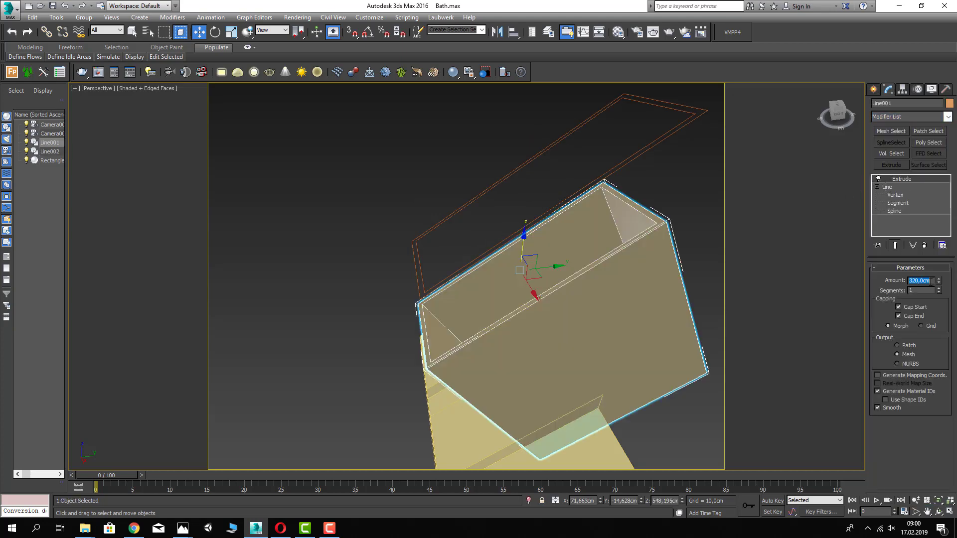
text(6)
key(Return)
click(694, 297)
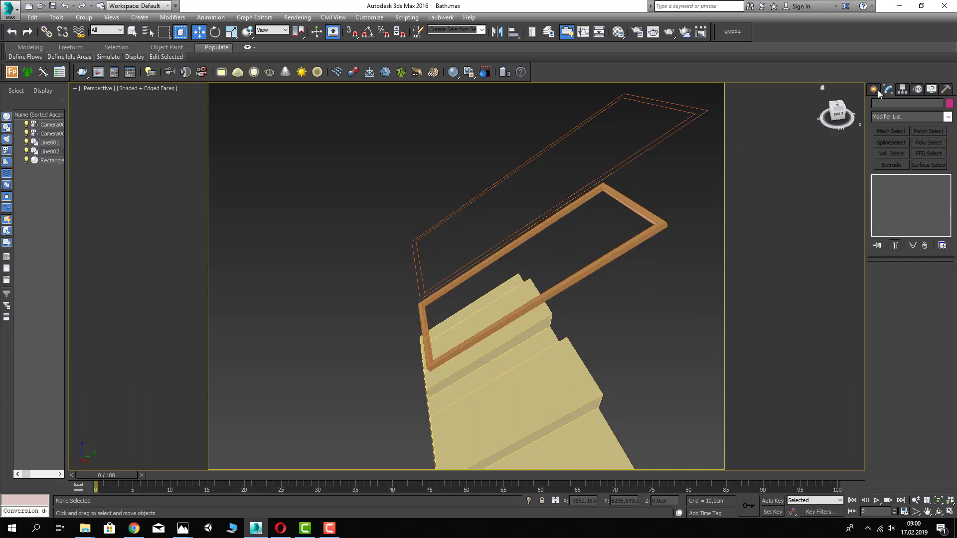
- In the copied shape, delete the outer spline and outline the remaining inner spline inward
click(699, 116)
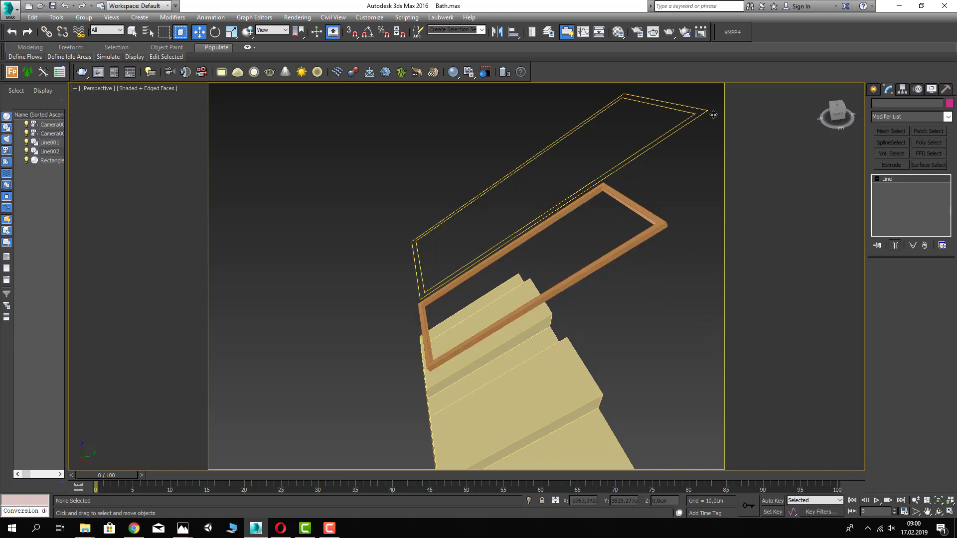
click(876, 178)
click(894, 203)
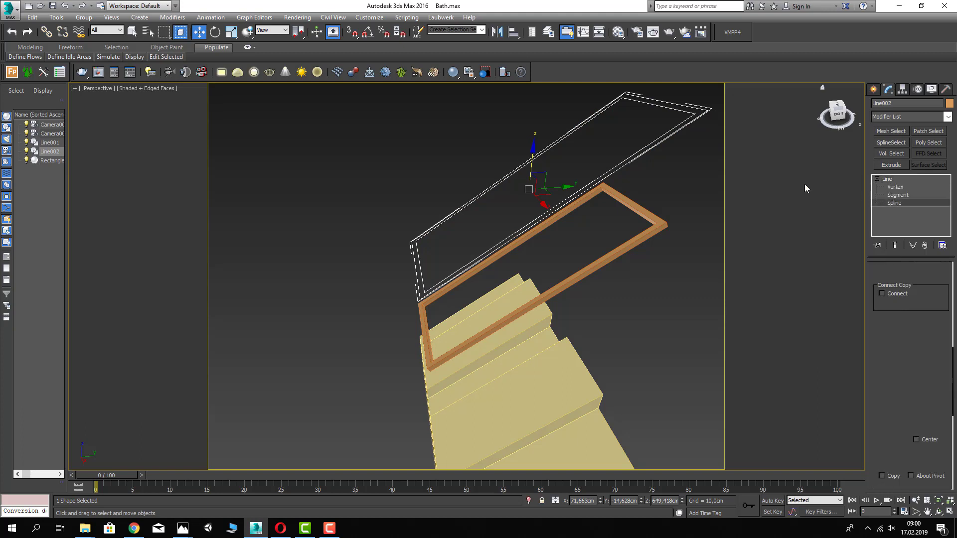
click(673, 130)
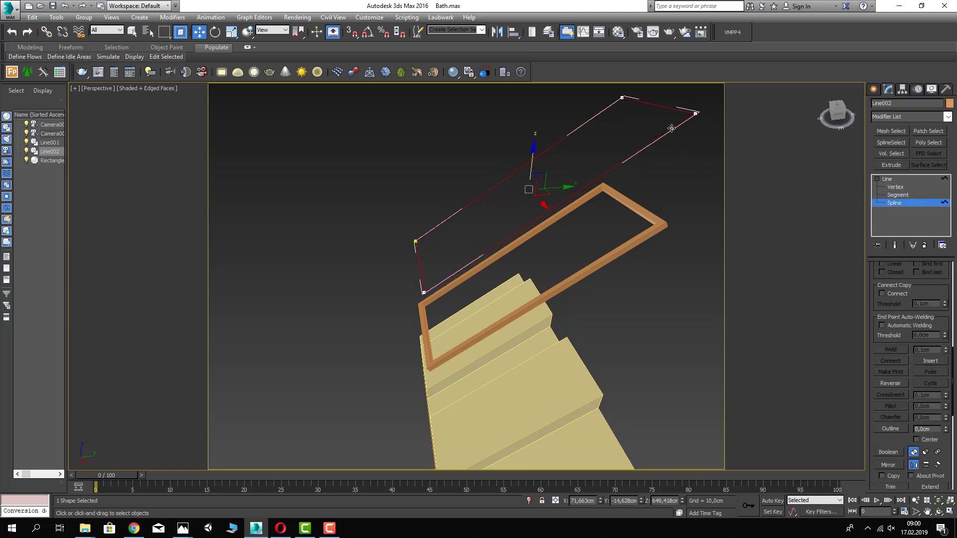
scroll(892, 285, down, 5)
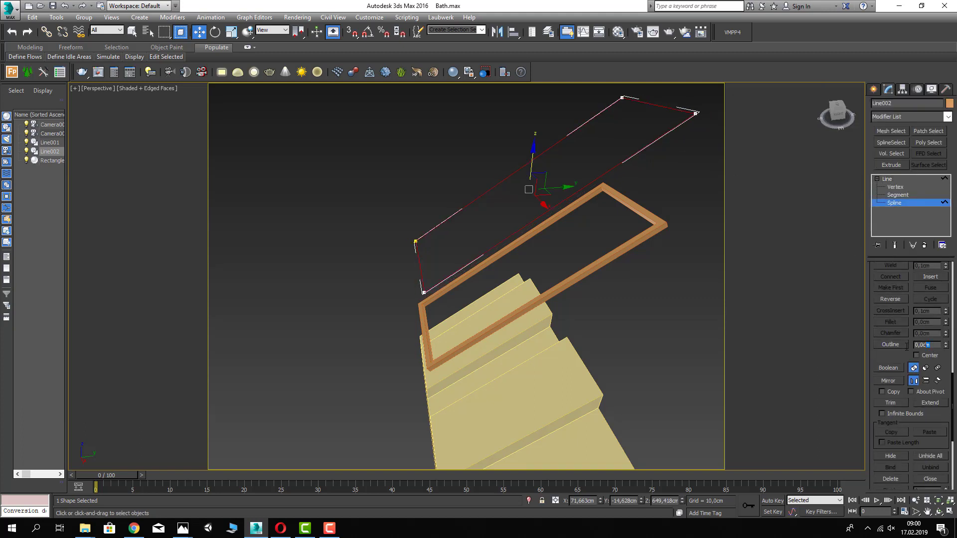
key(Return)
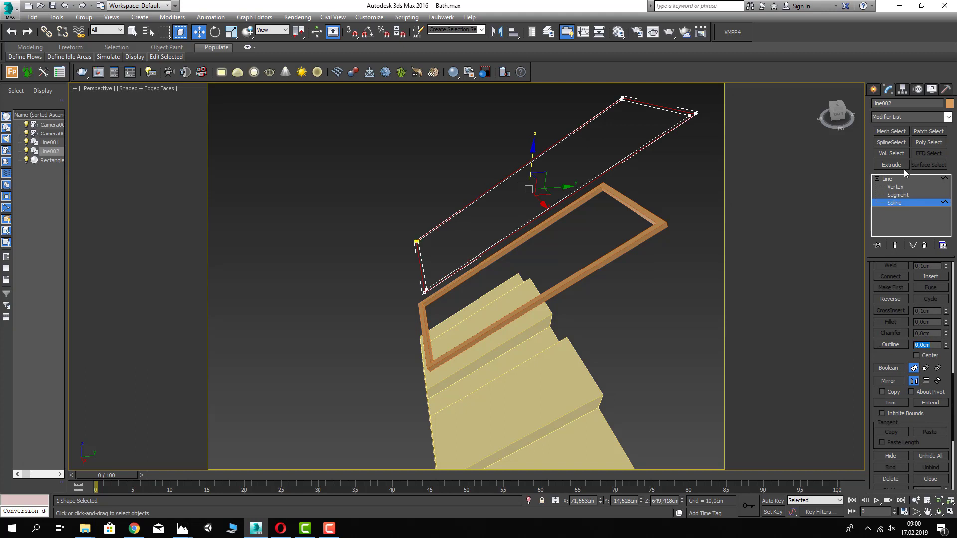
- Leave spline editing and extrude the inner frame profile by 6 cm
click(889, 179)
click(904, 118)
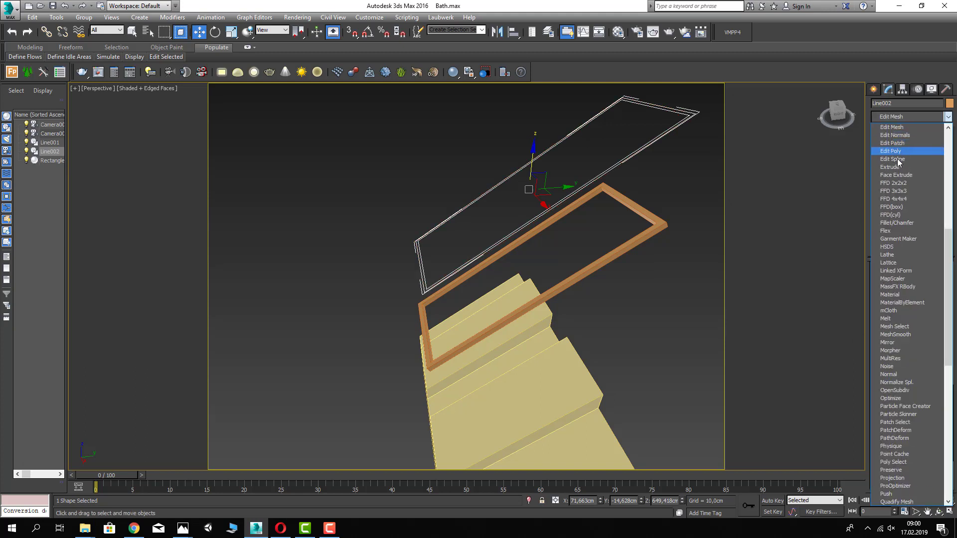
click(898, 165)
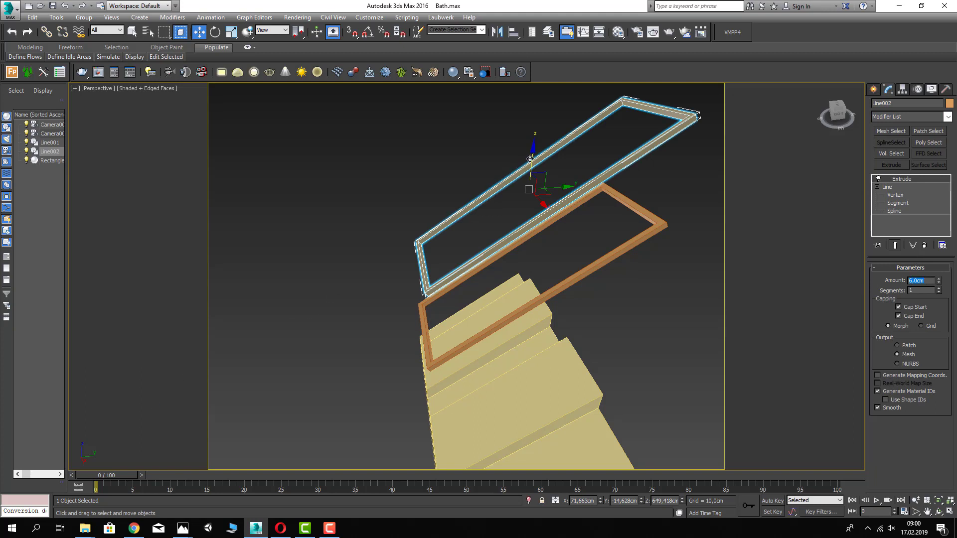
- Lower the inner frame onto the outer frame and snap its corner to the outer frame's inner corner
drag(530, 159, 560, 233)
alt+middle_drag(548, 238, 444, 308)
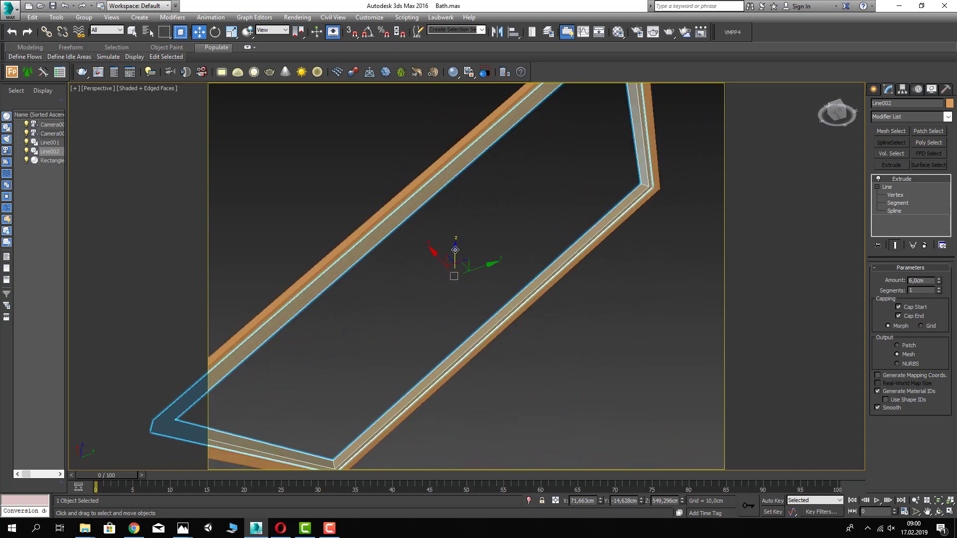
drag(455, 250, 455, 225)
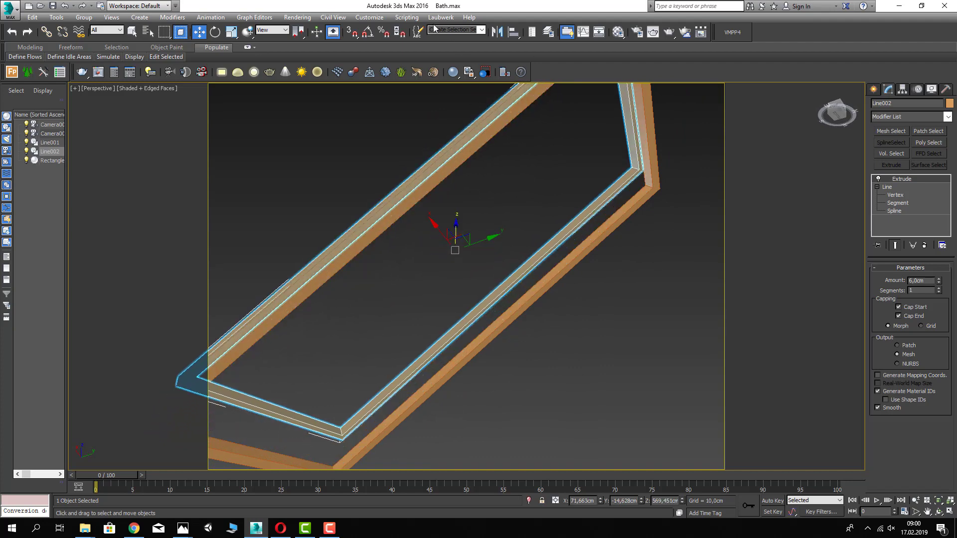
click(351, 32)
scroll(573, 165, up, 2)
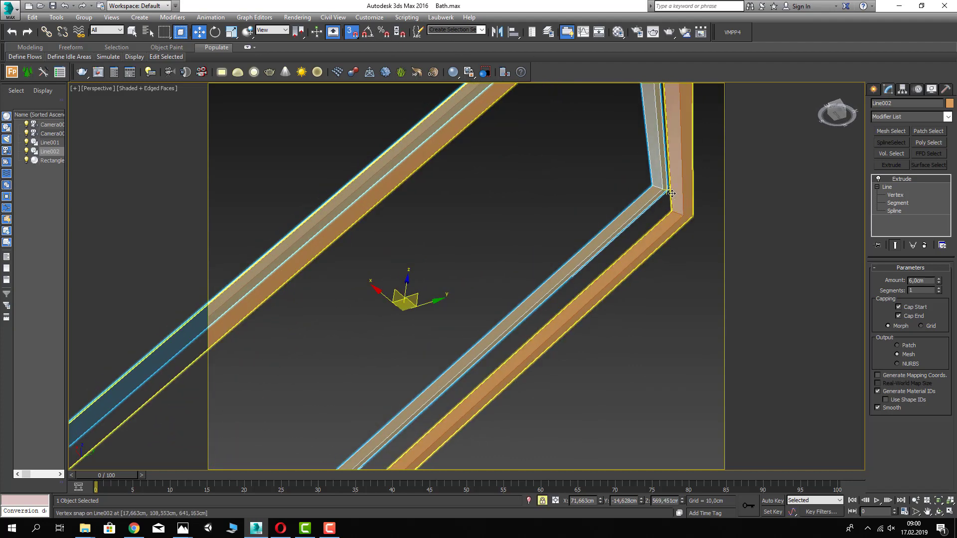
drag(671, 194, 670, 209)
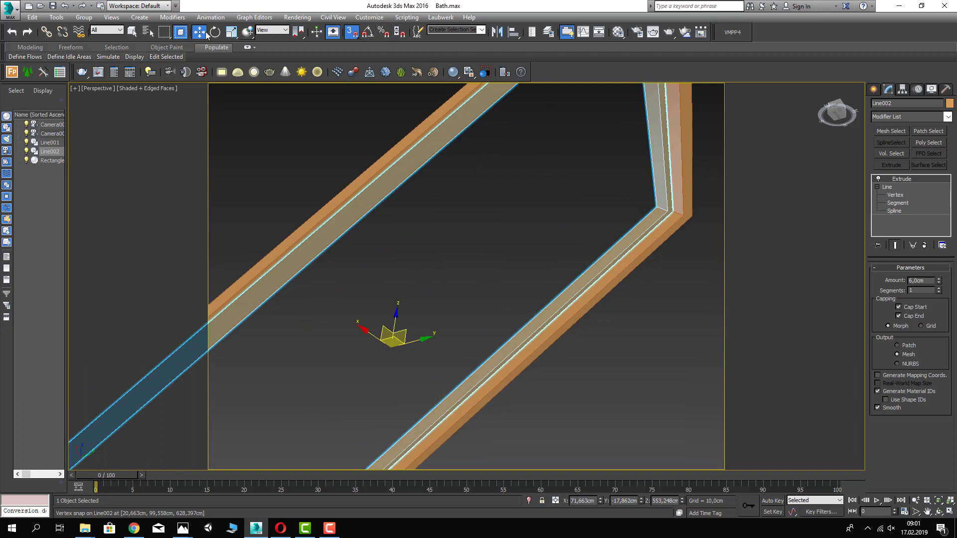
- Switch to the Local coordinate system, turn off snapping, and shift the inner frame slightly along its local Z axis
click(272, 30)
click(271, 63)
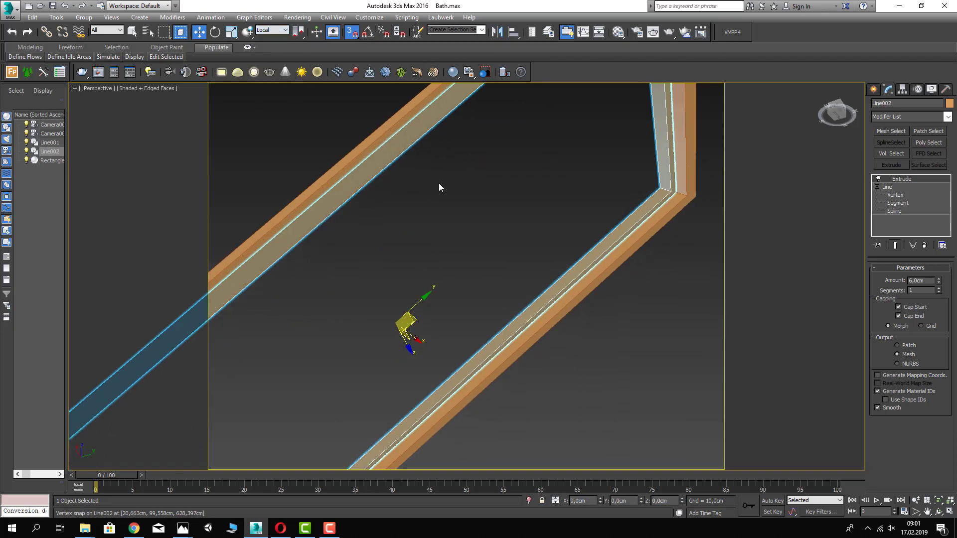
click(351, 32)
middle_drag(391, 183, 383, 300)
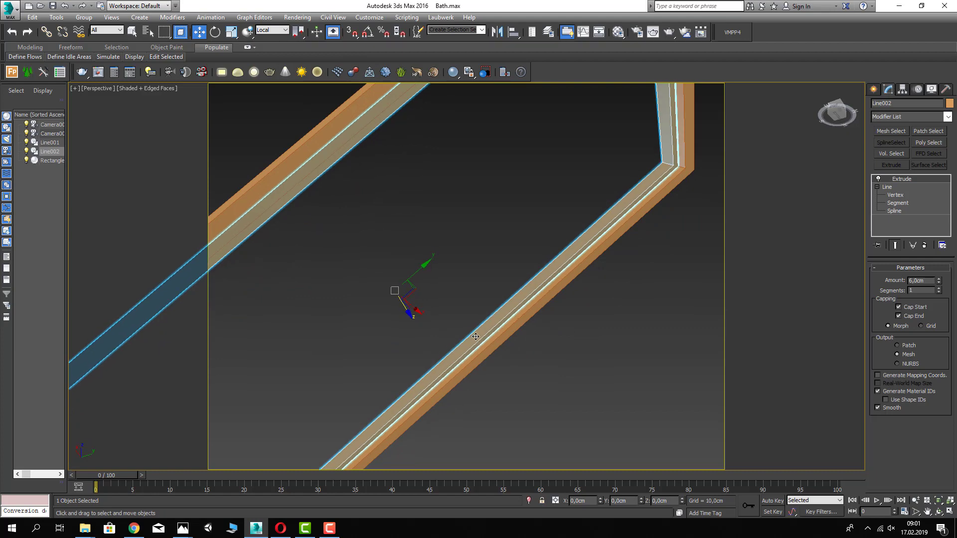
click(518, 327)
click(557, 319)
scroll(574, 334, down, 5)
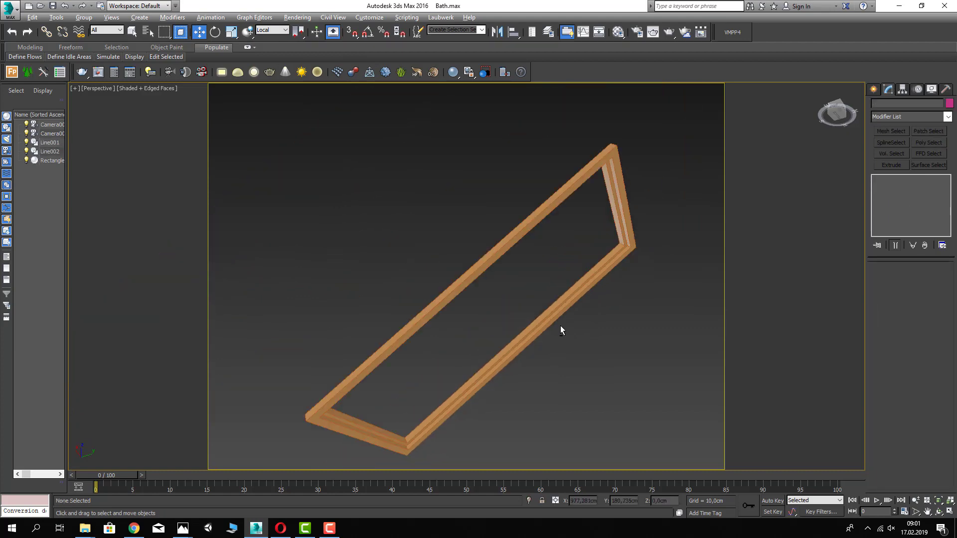
alt+middle_drag(560, 325, 557, 329)
click(624, 241)
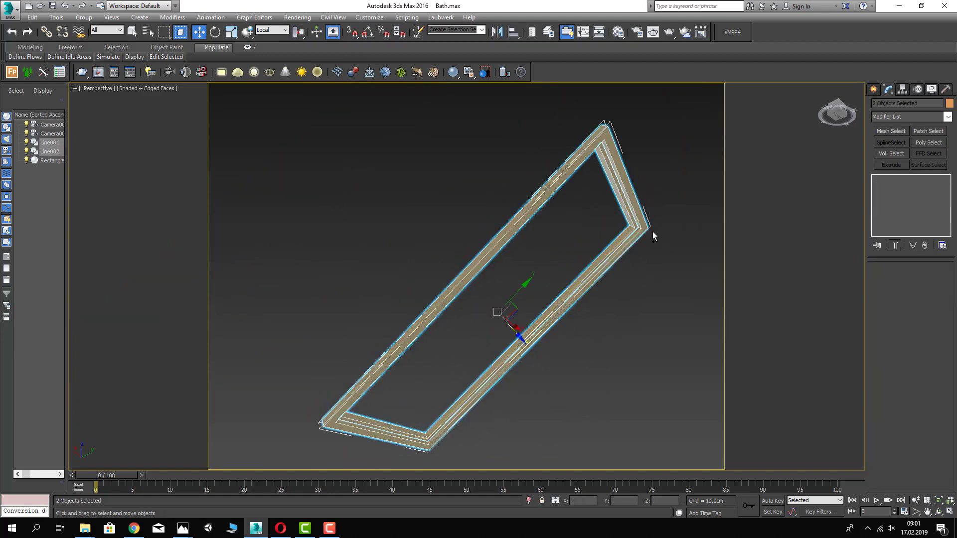
click(907, 116)
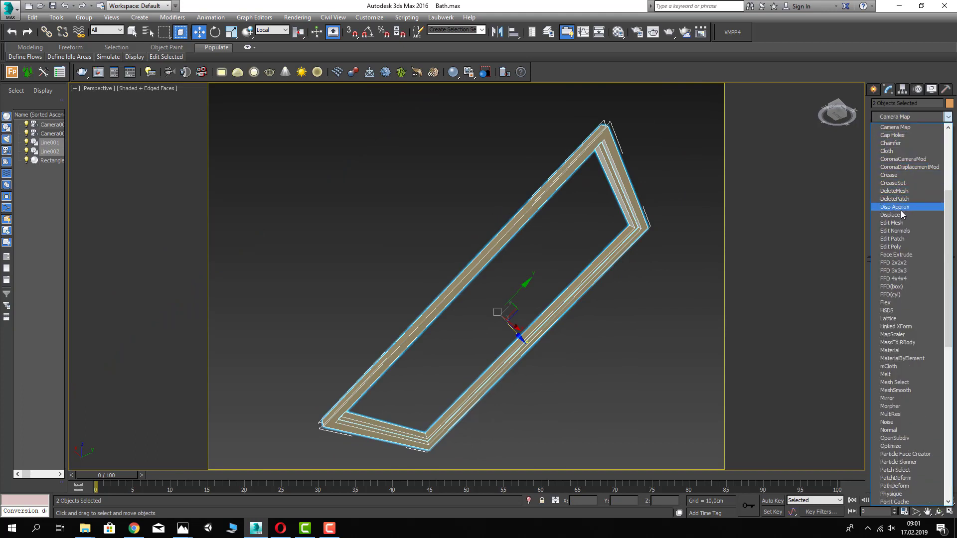
key(c)
click(766, 207)
click(698, 209)
- Try to draw a plane with AutoGrid over the window frame's opening without snapping, and undo it
alt+middle_drag(698, 209, 603, 219)
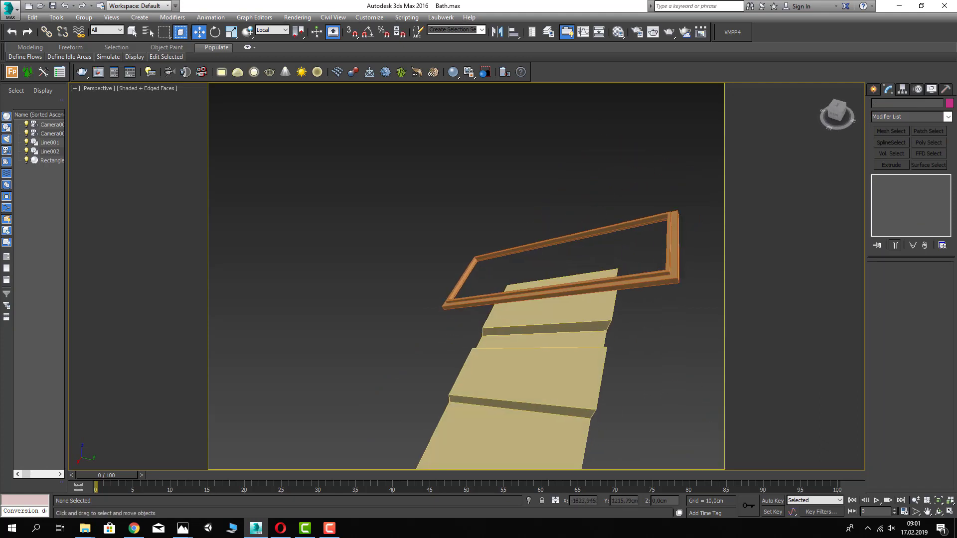
click(876, 91)
click(876, 106)
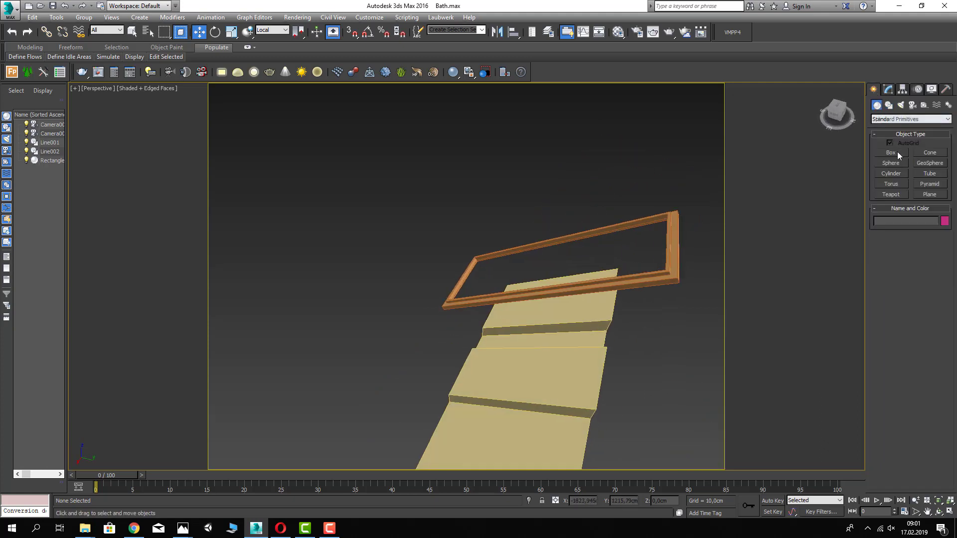
click(891, 153)
alt+middle_drag(473, 196, 505, 177)
scroll(480, 150, up, 5)
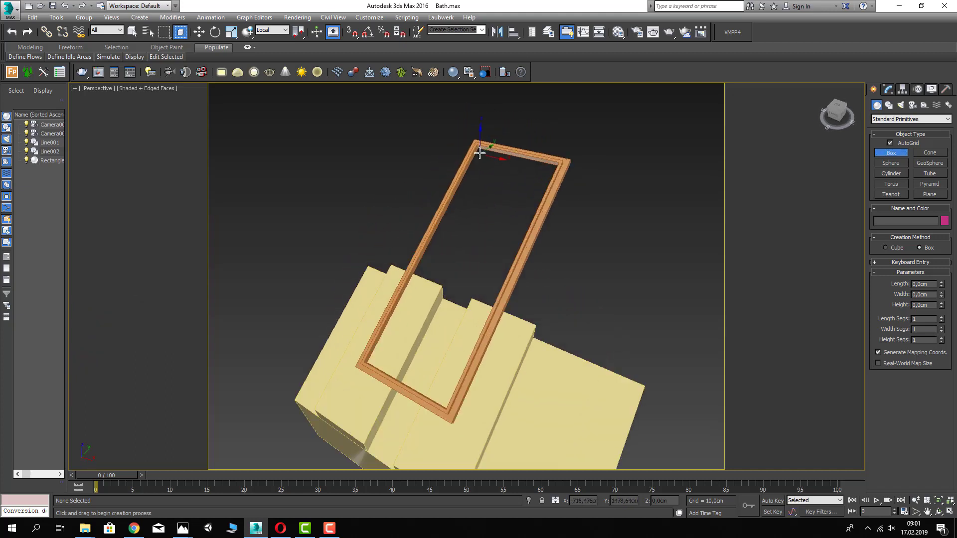
click(921, 194)
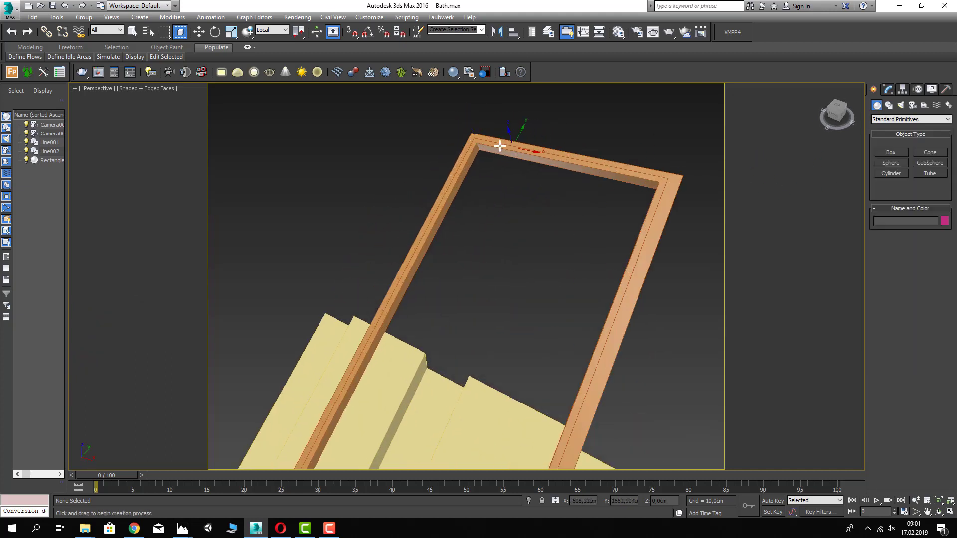
drag(474, 140, 480, 352)
scroll(502, 232, down, 5)
scroll(487, 317, up, 3)
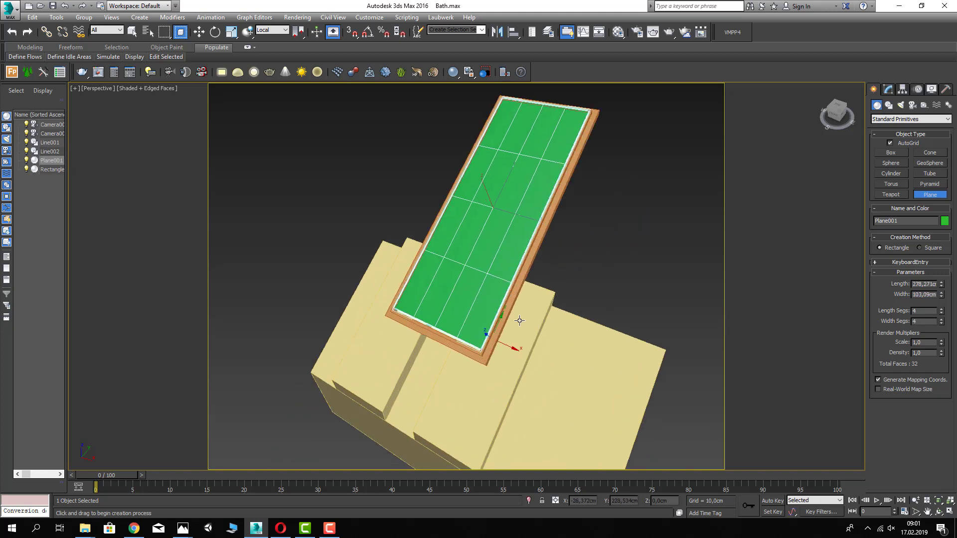
right_click(506, 322)
key(ctrl+z)
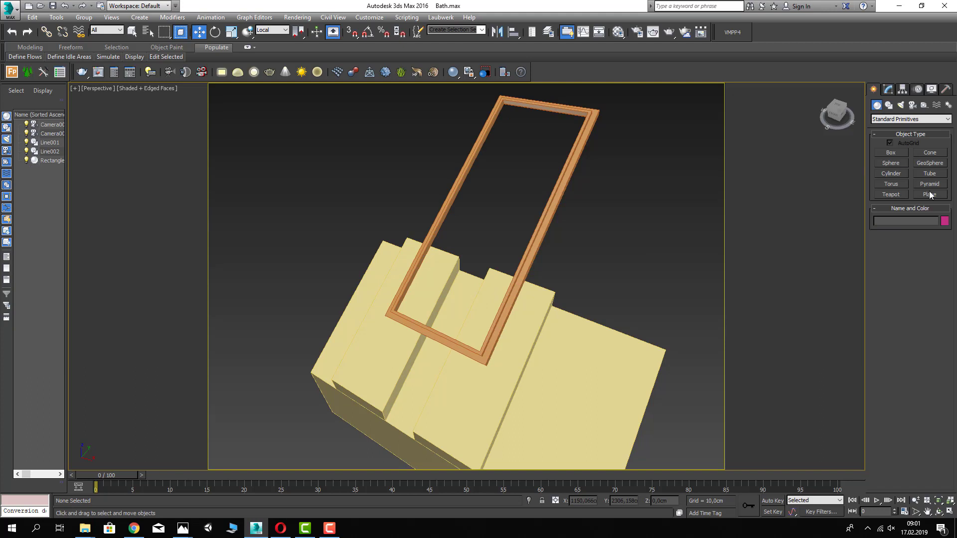
- Turn on snapping and draw an AutoGrid plane as the window pane, from corner to opposite corner of the frame
click(930, 195)
scroll(502, 97, up, 4)
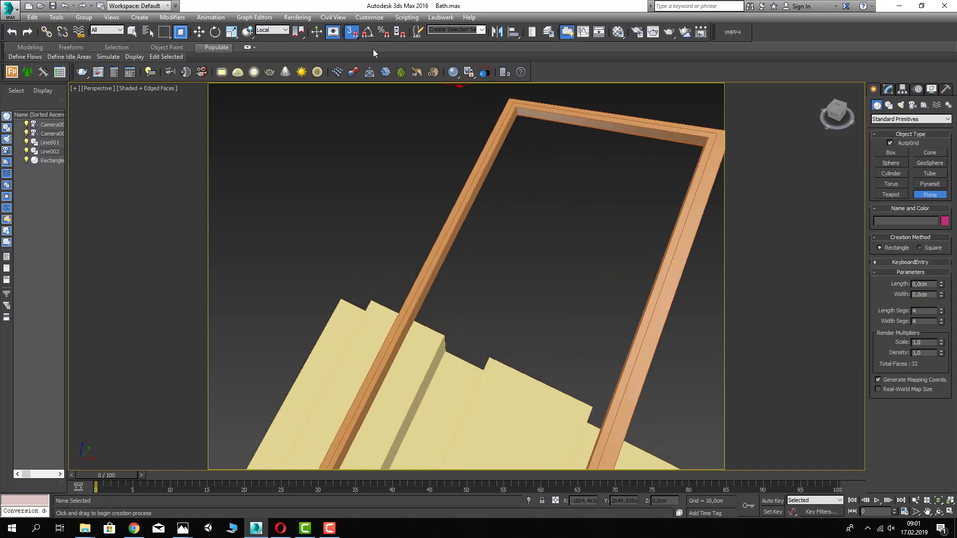
scroll(511, 107, up, 4)
drag(511, 108, 505, 339)
scroll(533, 190, down, 5)
scroll(513, 389, up, 3)
right_click(504, 324)
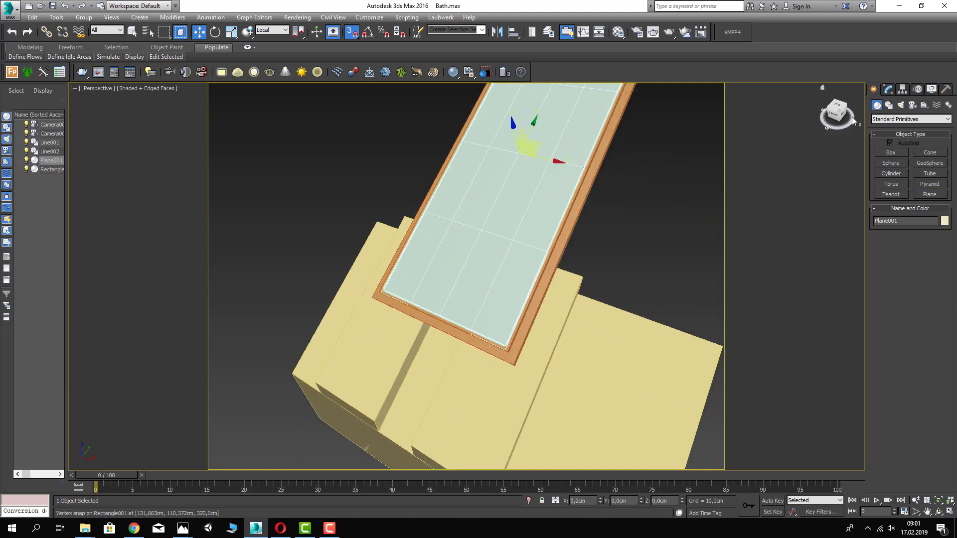
- Set the pane's length and width segments to 1 and convert the plane to an Editable Poly
click(887, 90)
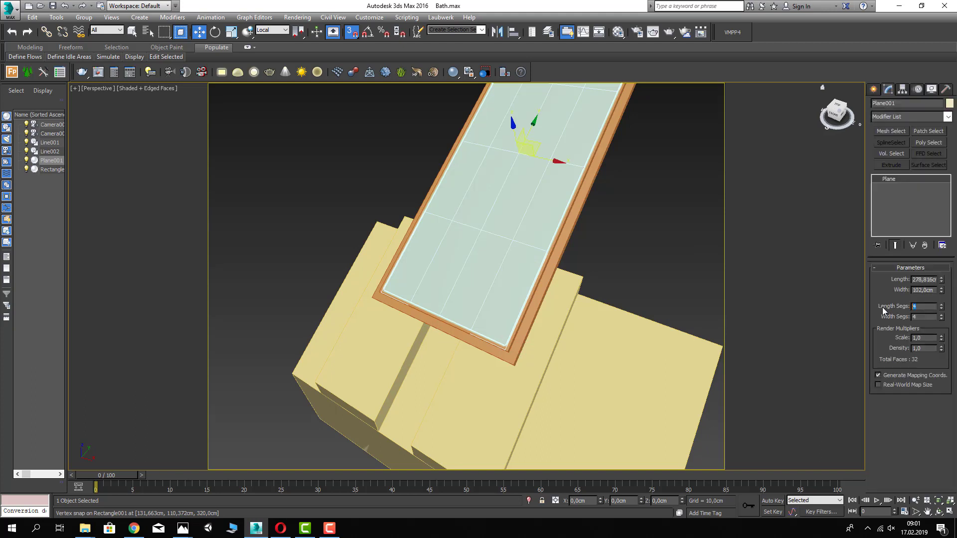
key(Return)
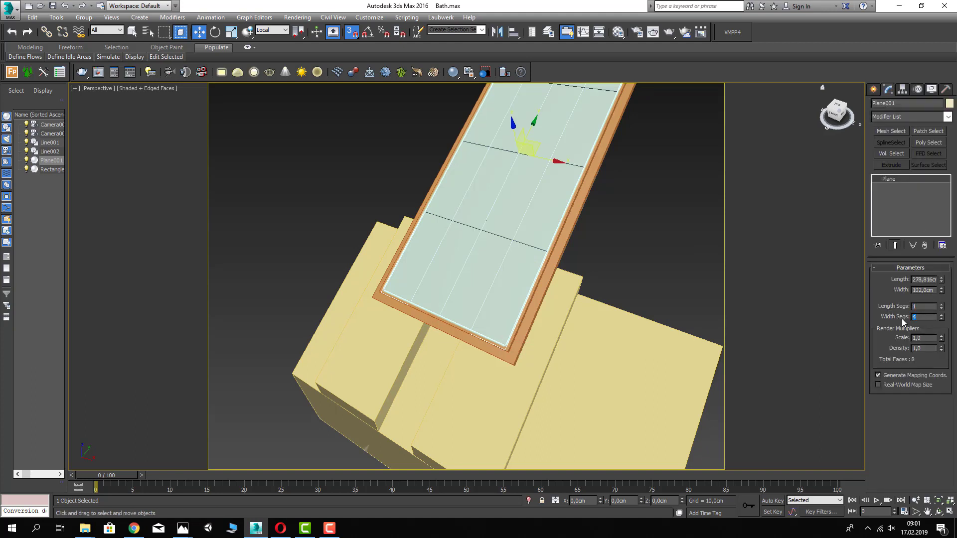
click(914, 316)
text(1)
key(Return)
right_click(886, 181)
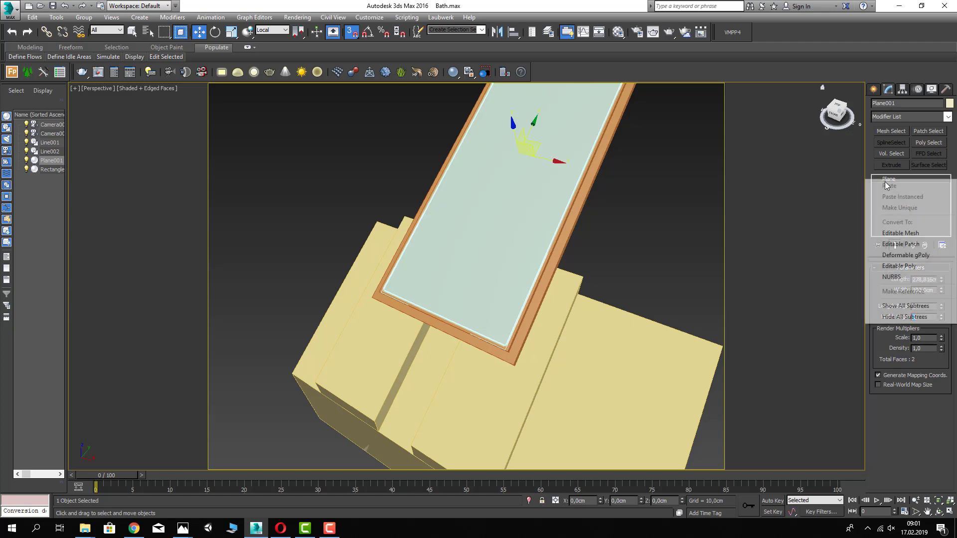
click(917, 268)
- Flip the pane's polygon so its front face points toward the underside of the window
click(877, 179)
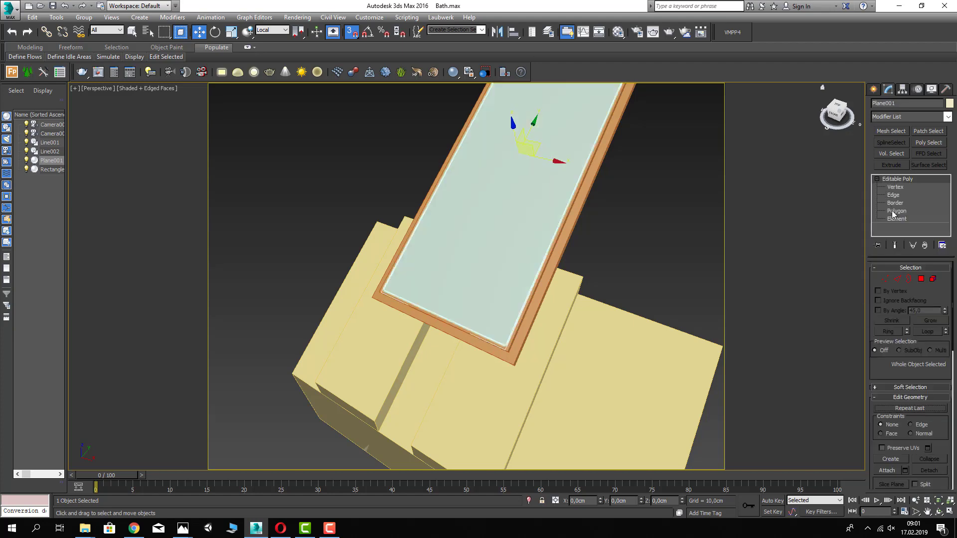
click(896, 210)
alt+middle_drag(573, 225, 545, 219)
click(472, 212)
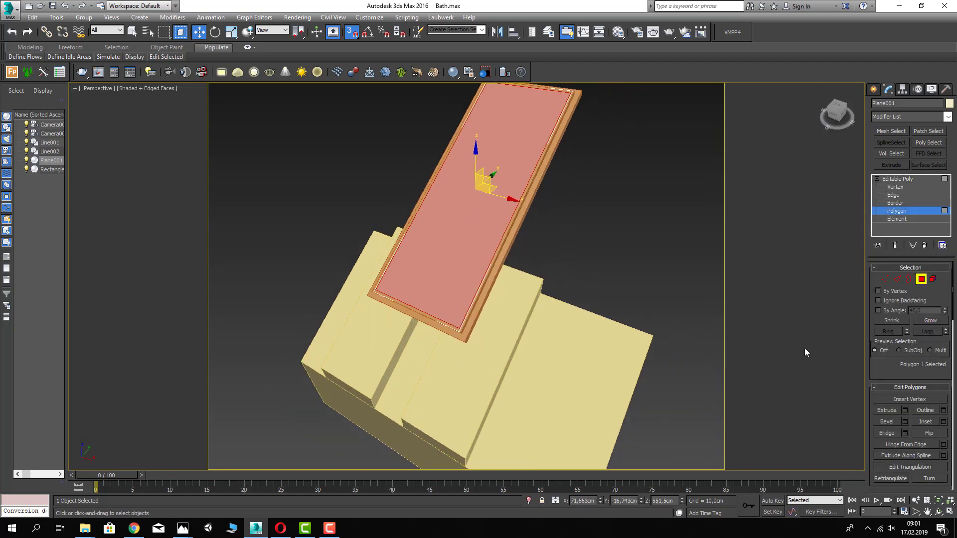
alt+middle_drag(804, 347, 512, 213)
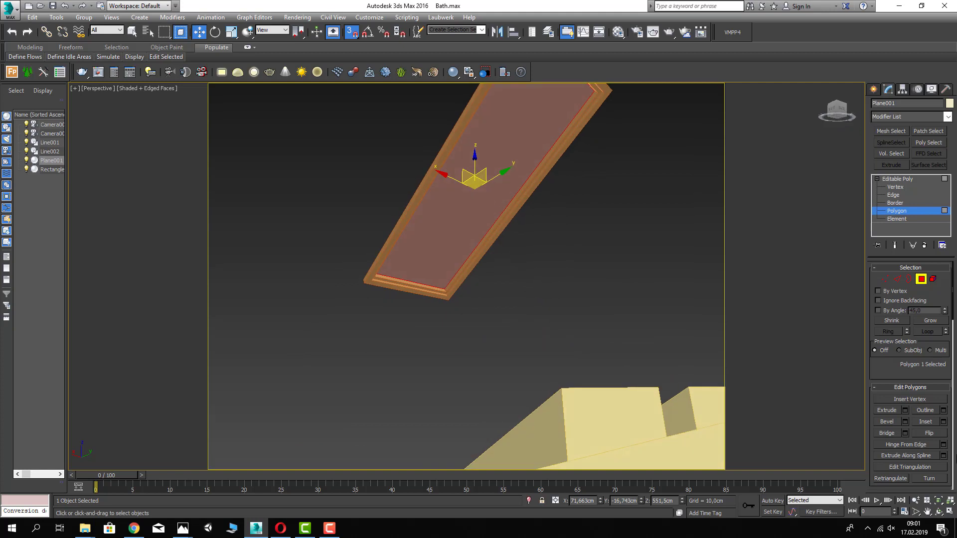
click(934, 433)
click(922, 281)
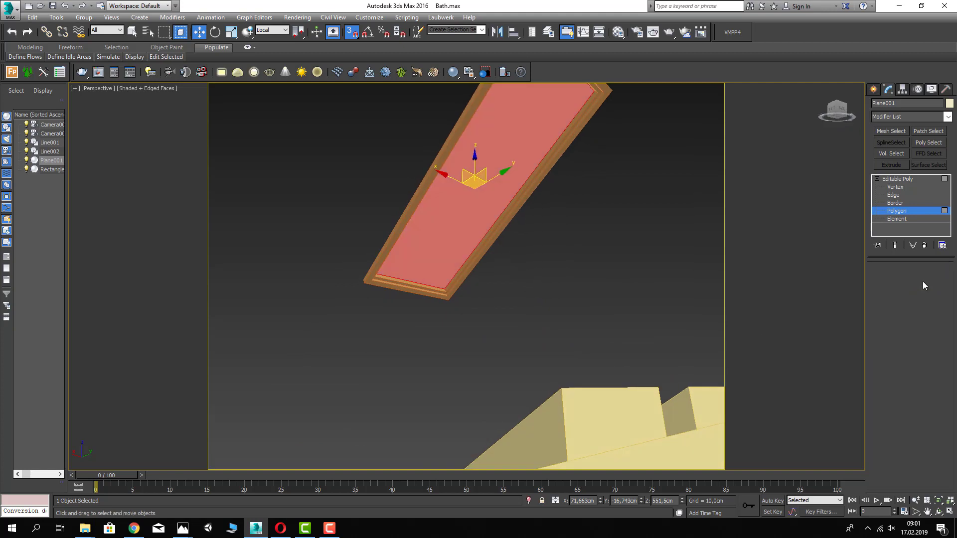
click(558, 260)
- Name the first material Dgrm and assign it to both the outer and inner window frames
alt+middle_drag(558, 261, 525, 278)
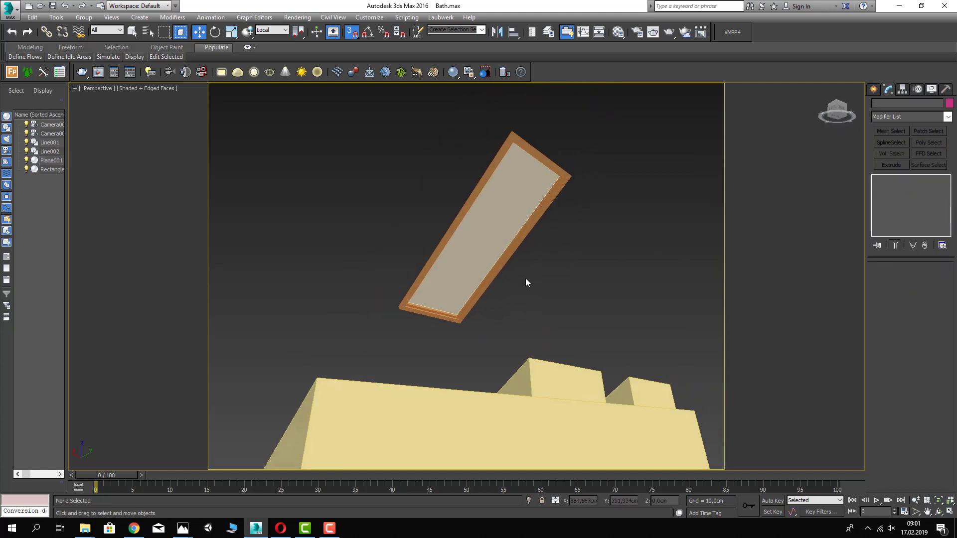
key(m)
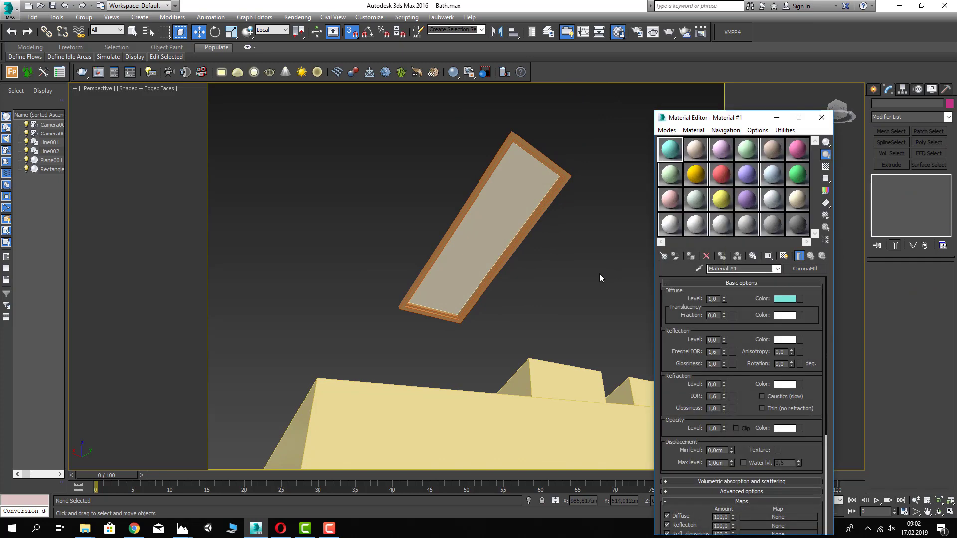
drag(735, 273, 670, 276)
text(Dgrm)
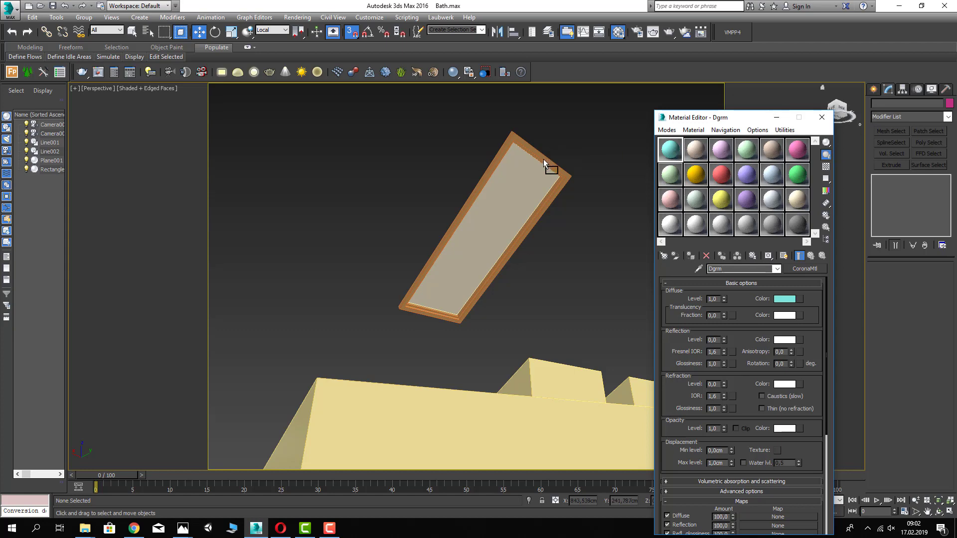
scroll(558, 174, up, 3)
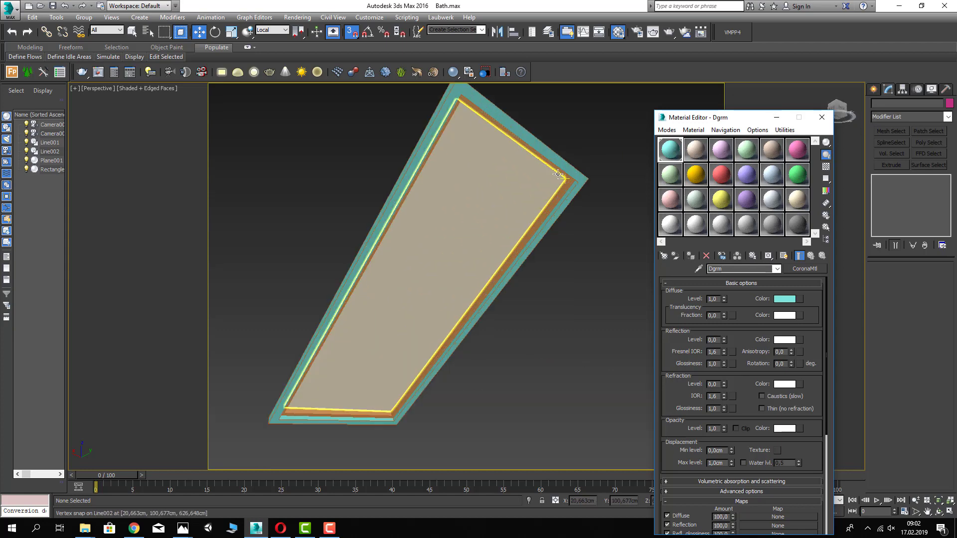
drag(670, 150, 565, 181)
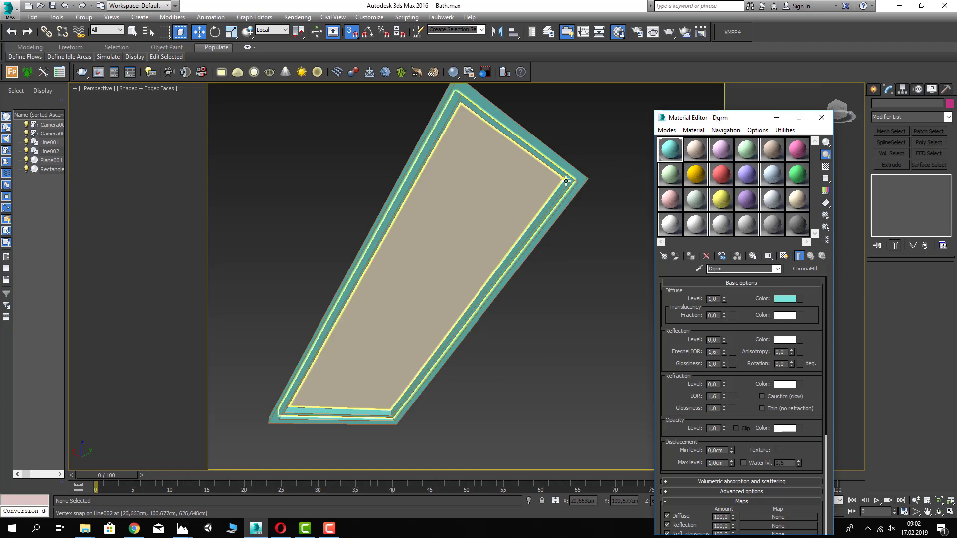
- Set the Dgrm material's diffuse colour to dark grey with value 10, reflection level to 0.3 and reflection glossiness to 0.6
click(784, 299)
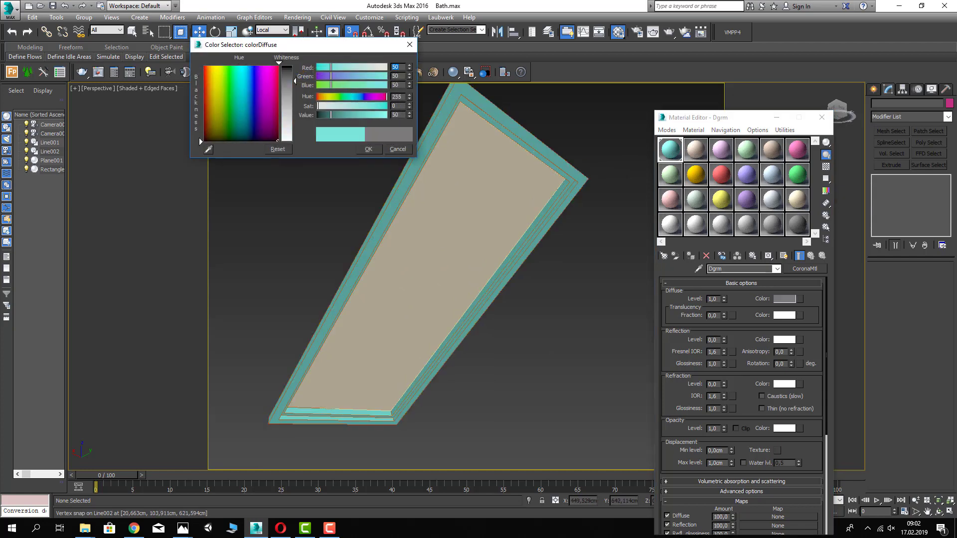
drag(287, 82, 295, 69)
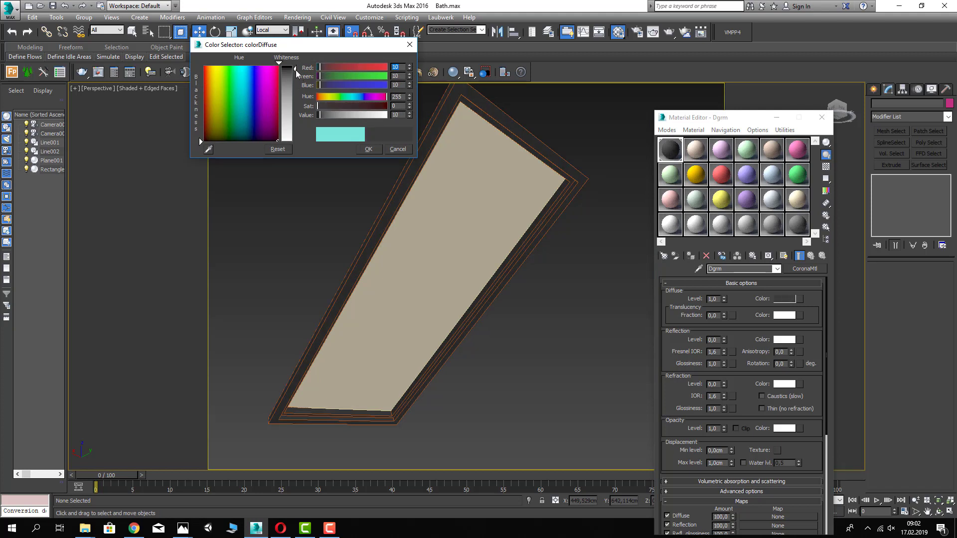
click(364, 149)
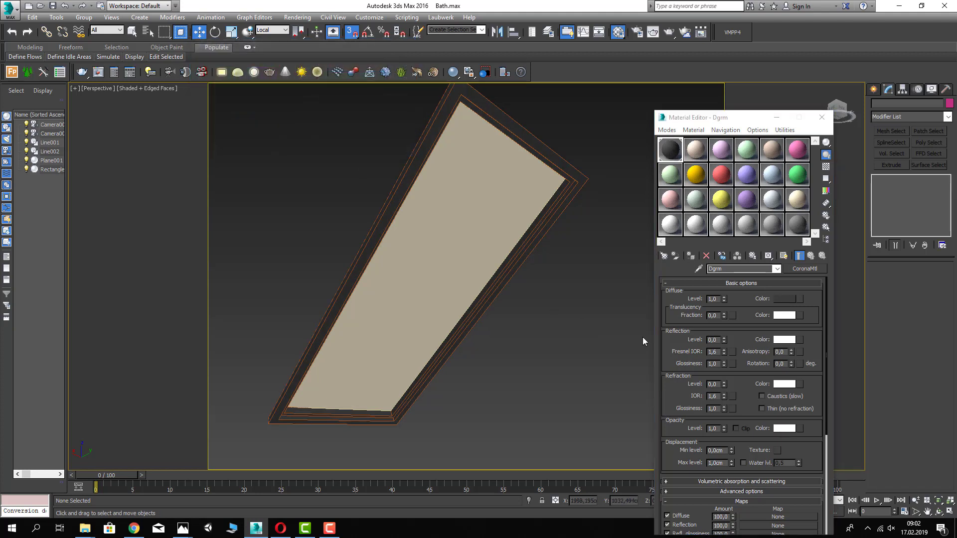
click(717, 340)
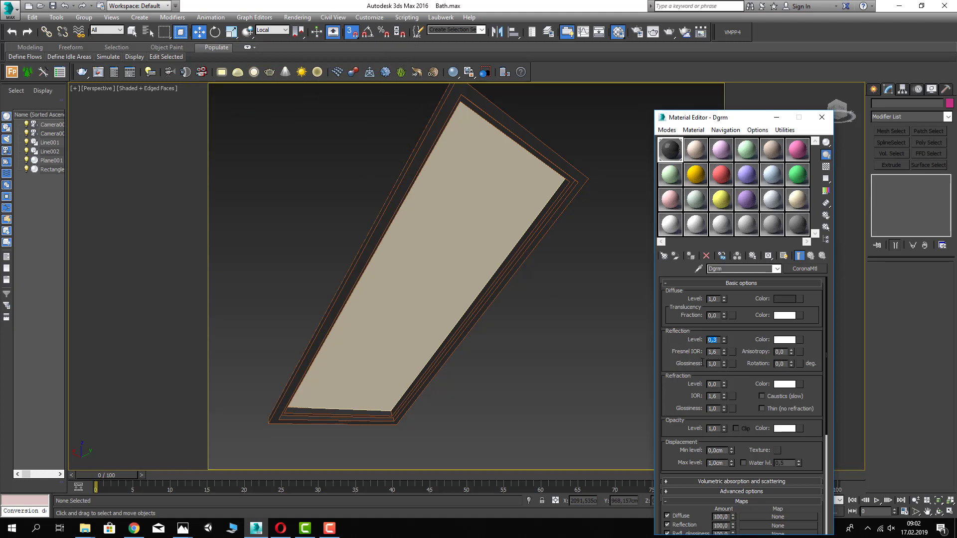
key(Tab)
click(607, 308)
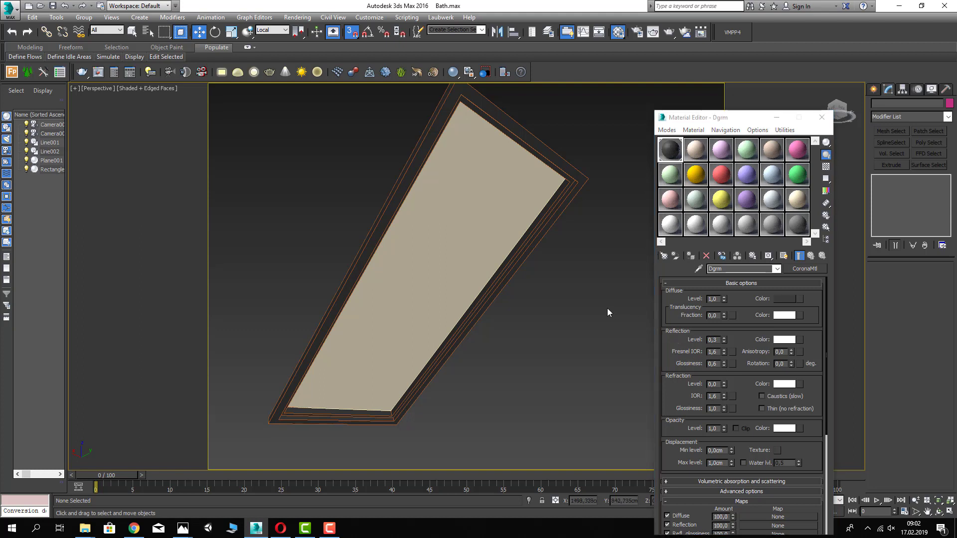
- Name the second material Gls and assign it to the window pane
click(695, 148)
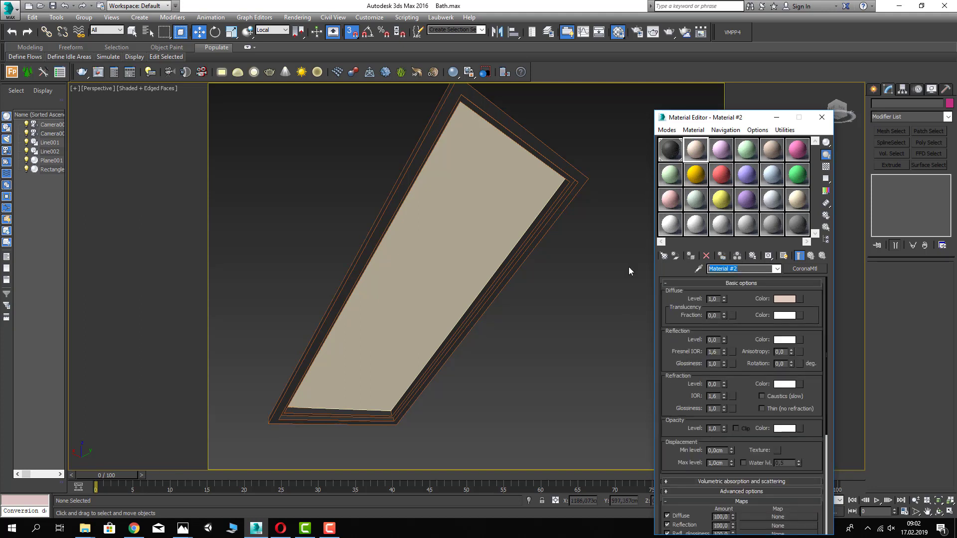
text(Gls)
drag(563, 184, 501, 211)
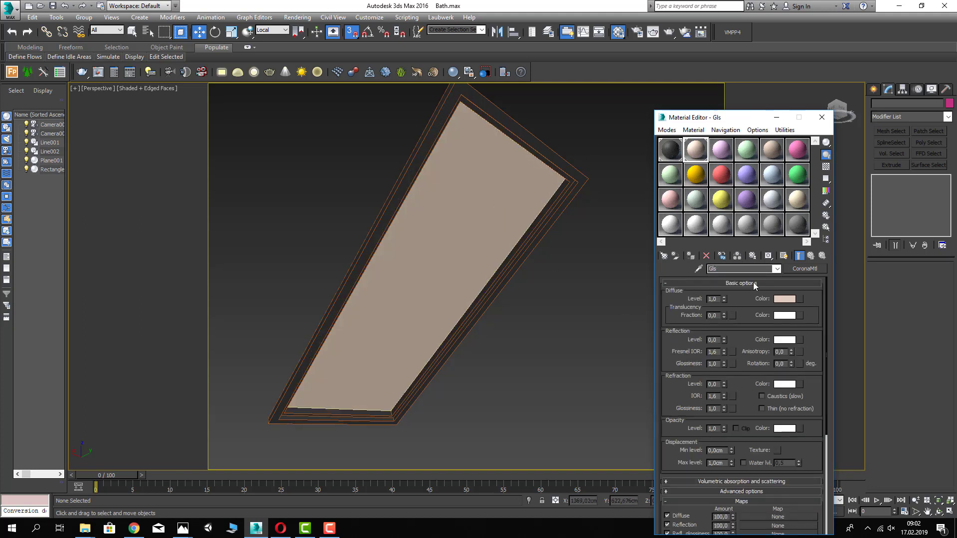
- Set the Gls material's diffuse colour to black and both its reflection and refraction levels to 1
click(784, 299)
mouse_move(288, 75)
mouse_down()
mouse_move(290, 115)
mouse_move(288, 68)
mouse_up()
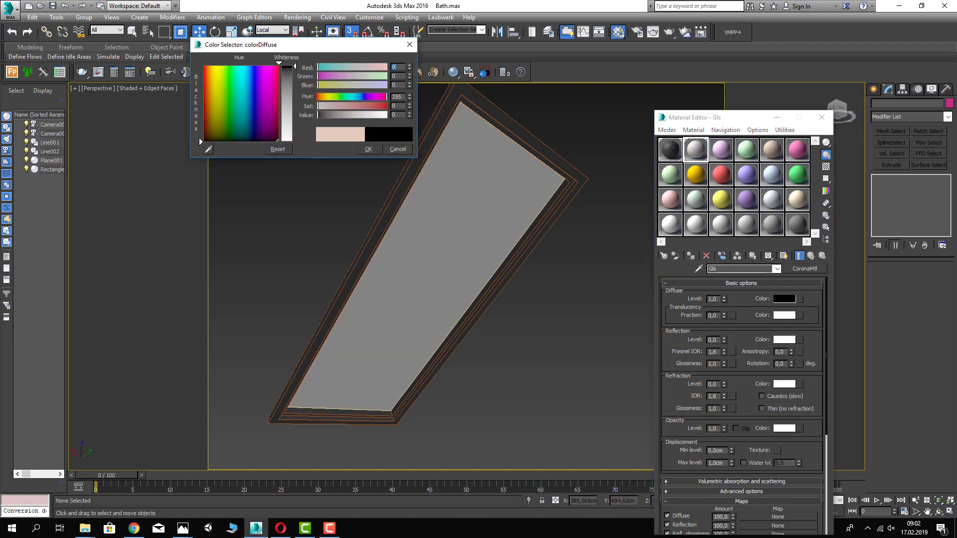
click(368, 149)
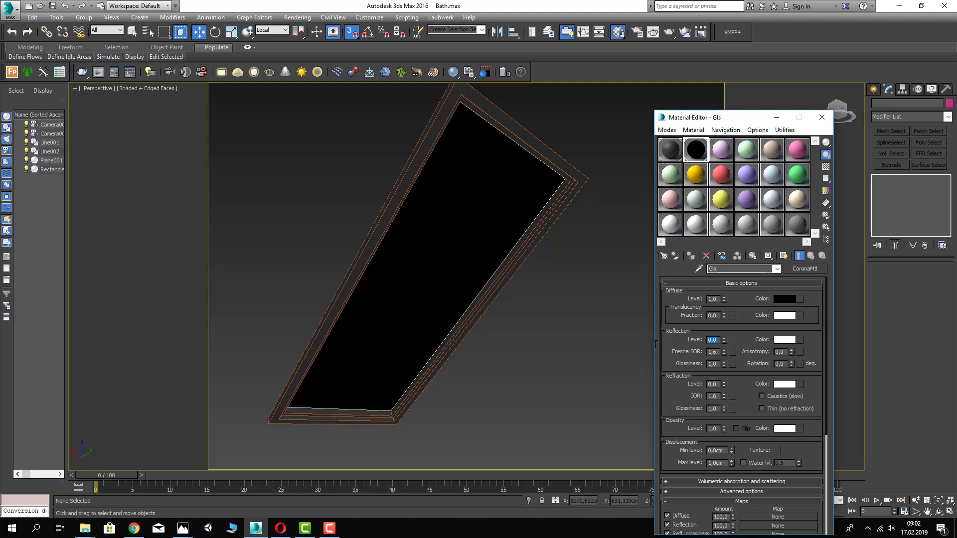
text(1)
key(Return)
text(1)
key(Return)
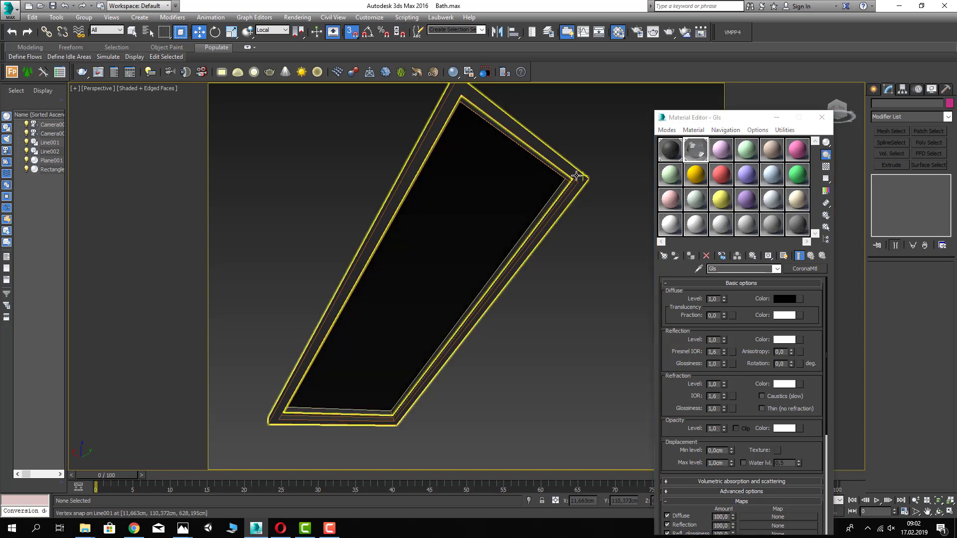
- Turn off snapping, select both window frames and add a Chamfer modifier to them
click(351, 32)
click(132, 31)
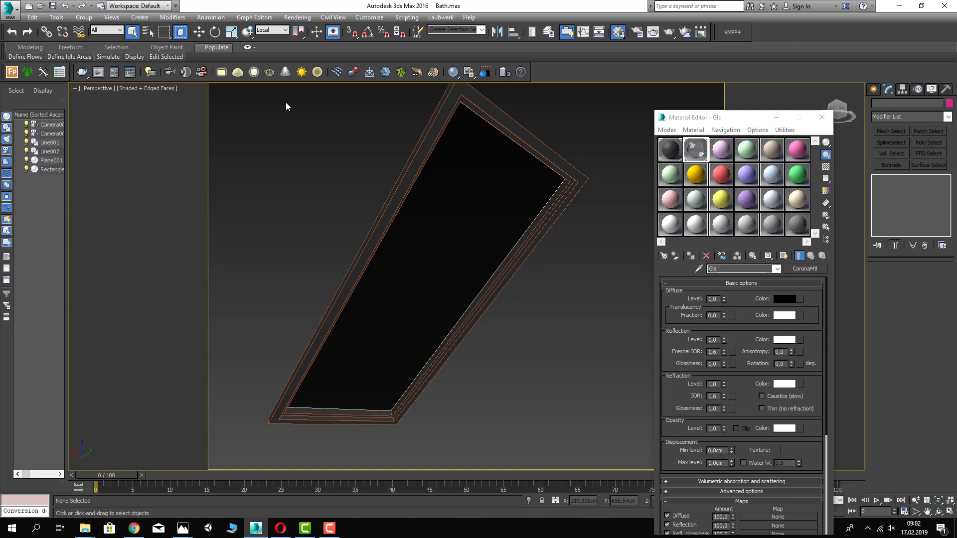
click(533, 148)
scroll(533, 148, up, 3)
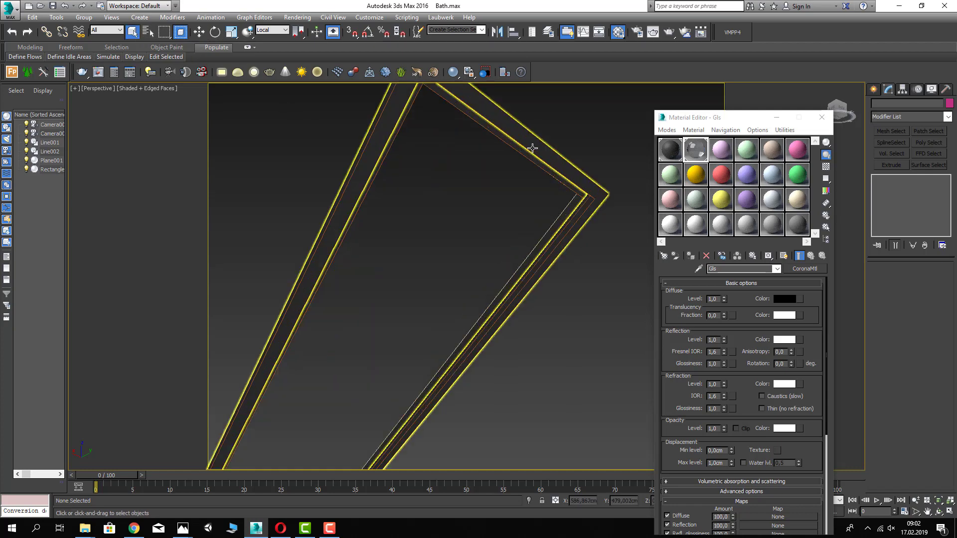
ctrl+click(563, 181)
click(898, 114)
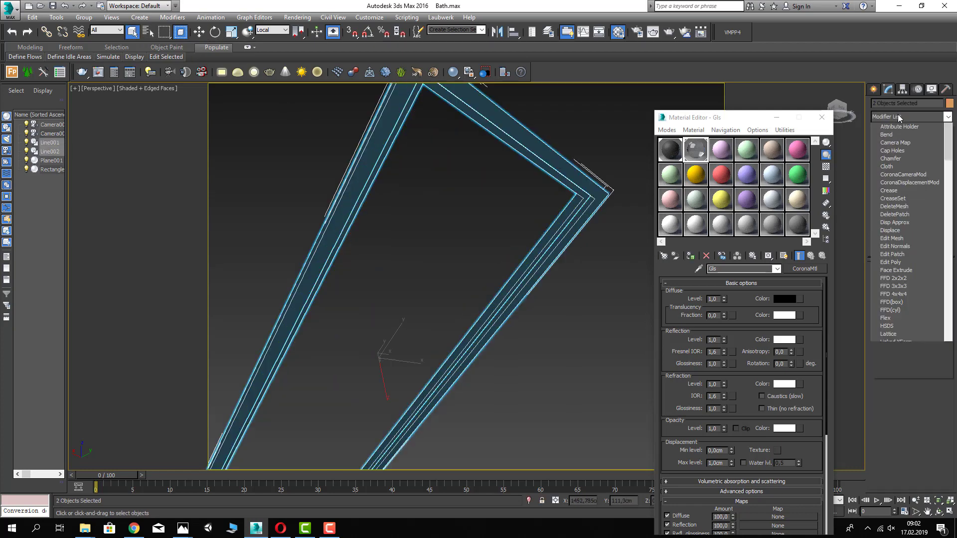
click(898, 115)
click(898, 114)
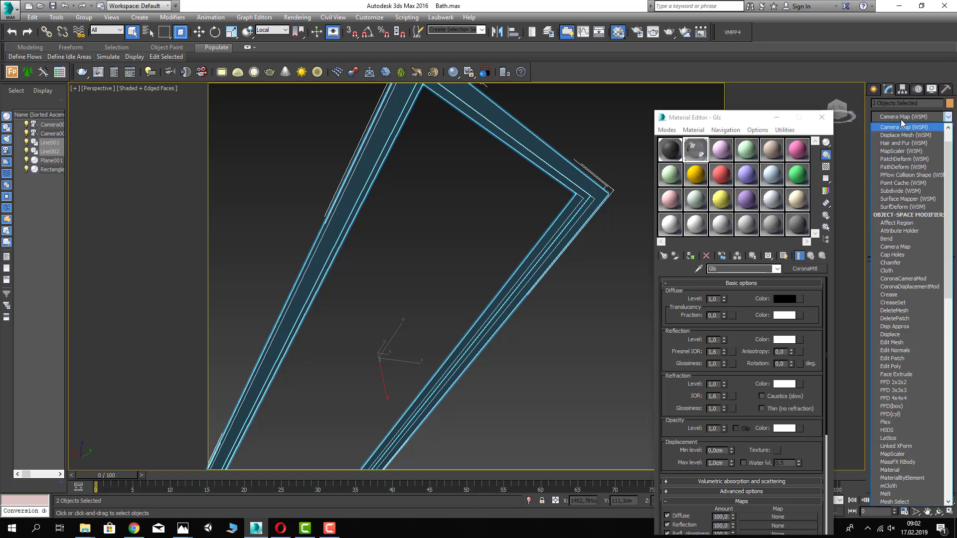
scroll(901, 120, up, 5)
click(901, 141)
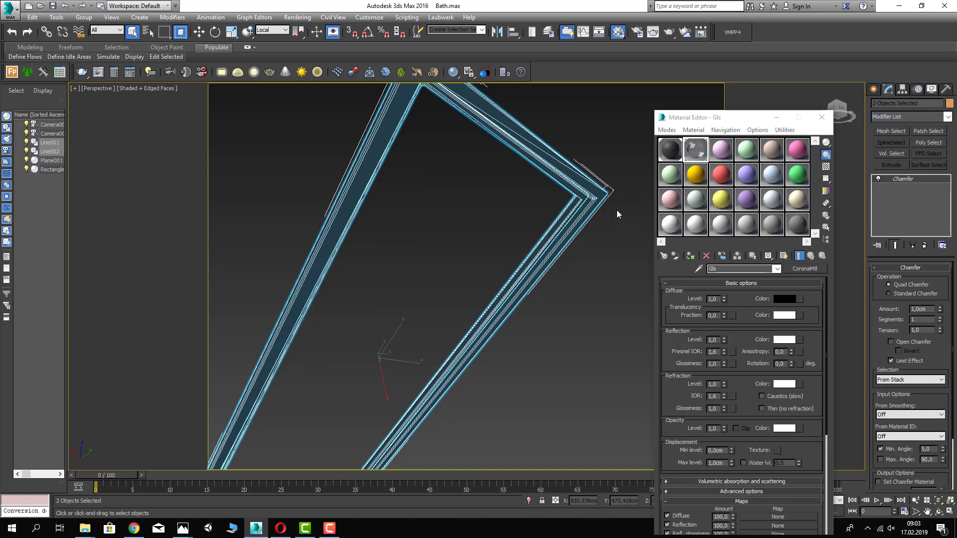
- Set the frames' chamfer amount to 0.3 cm, then close the Material Editor and deselect the frames
scroll(616, 210, up, 6)
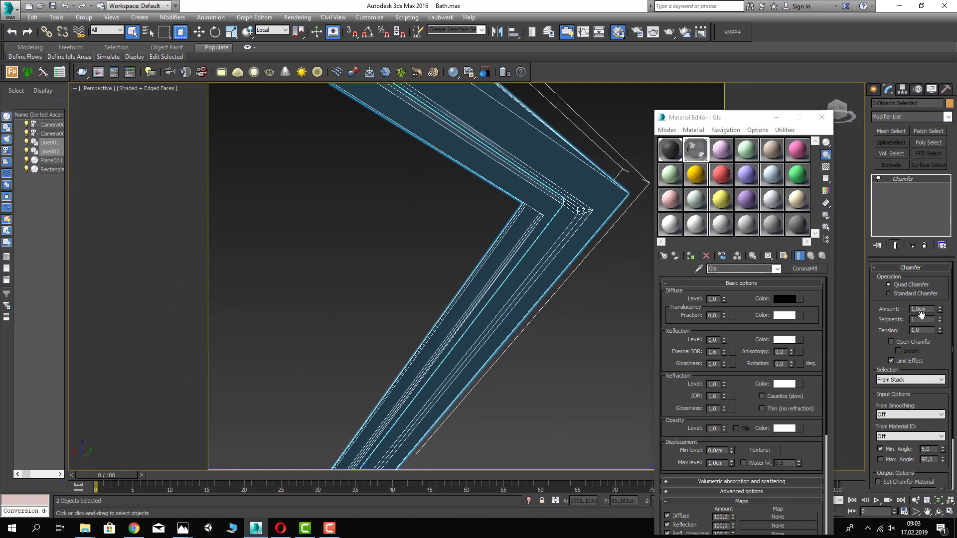
key(Return)
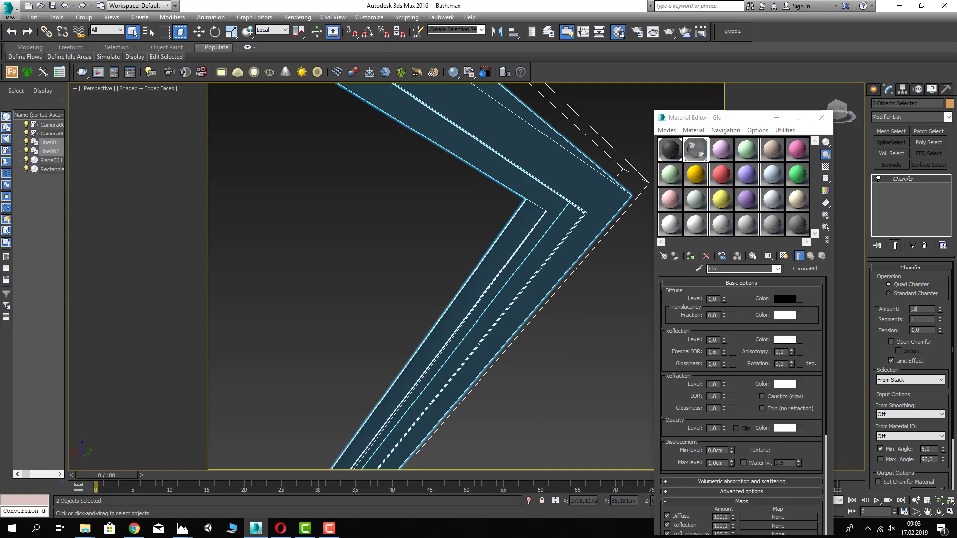
text(,3)
key(Return)
key(Return)
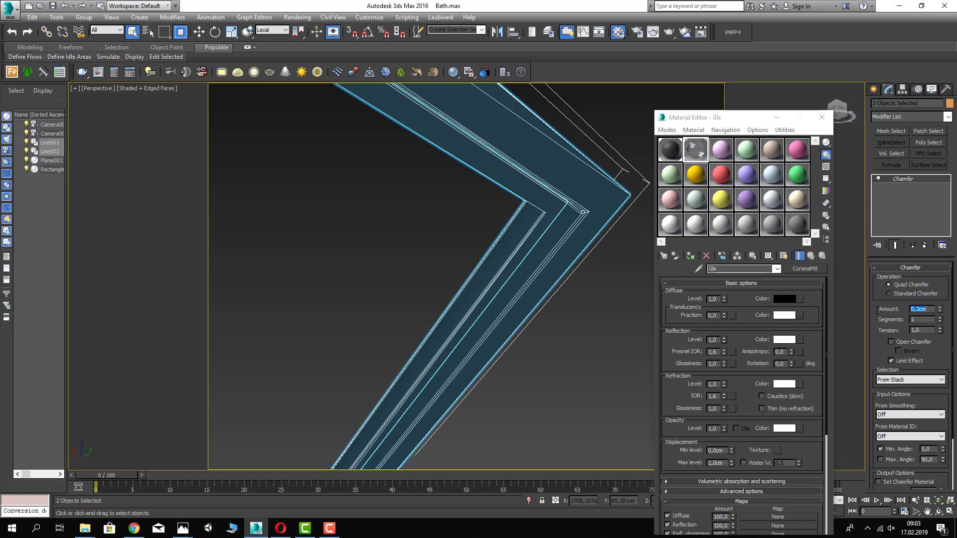
click(822, 117)
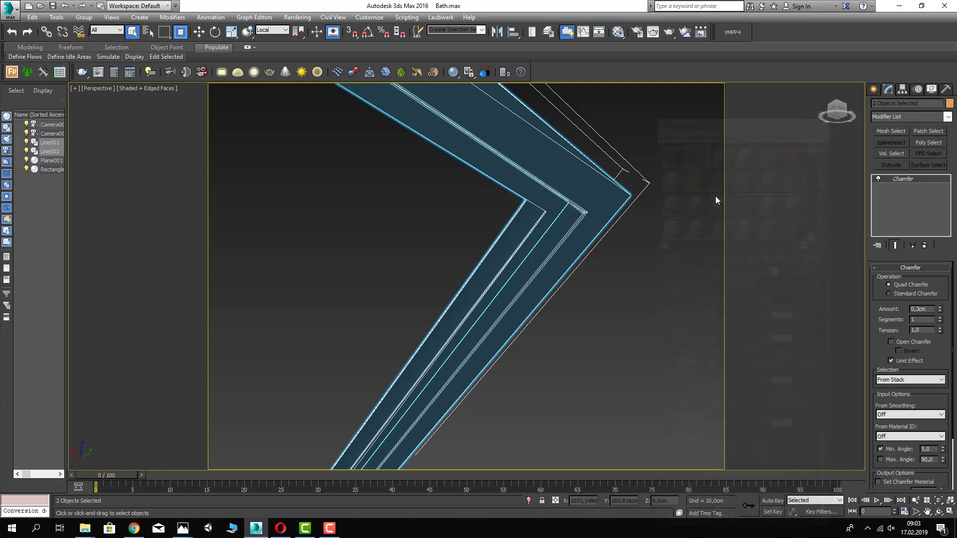
click(715, 196)
- Select both window frames and the glass pane and group them under the name Dgrm
scroll(647, 211, down, 6)
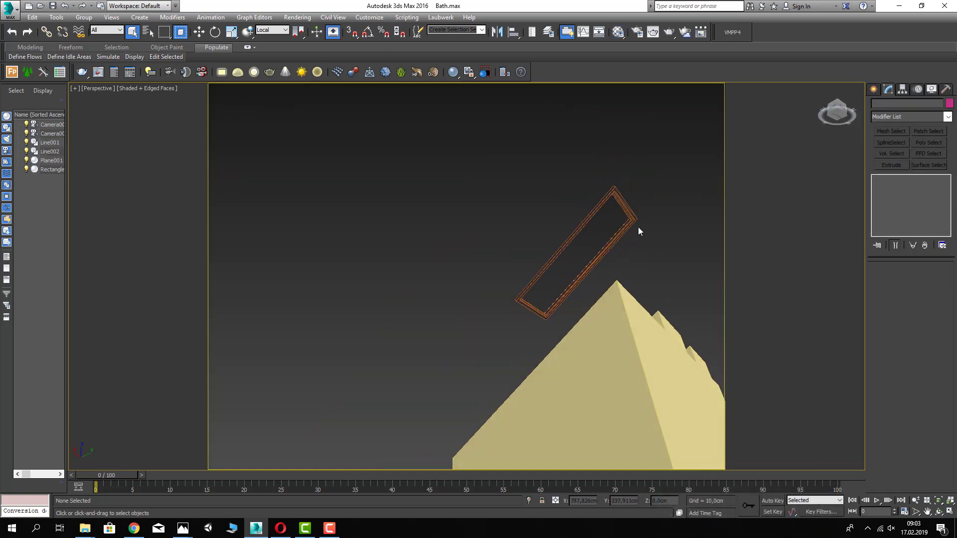
scroll(638, 223, up, 4)
key(F3)
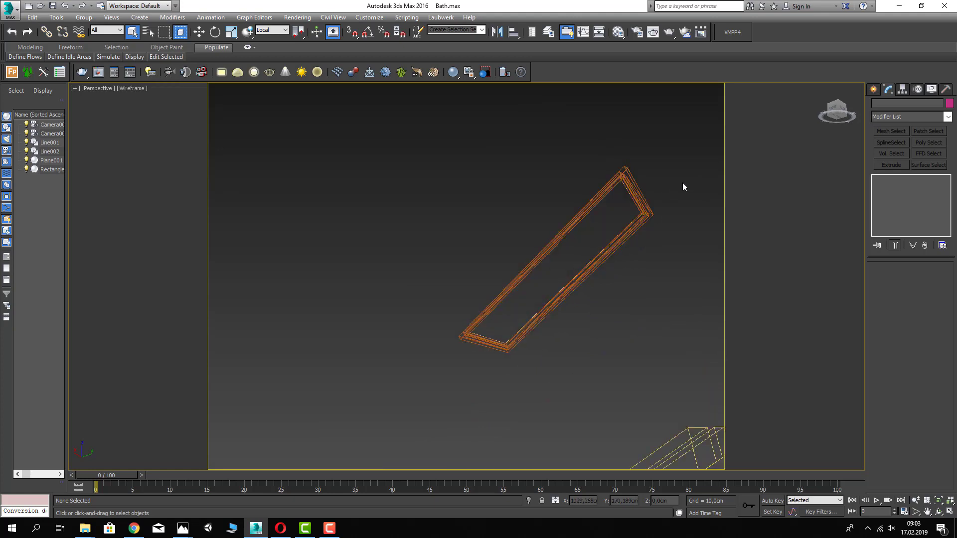
key(F3)
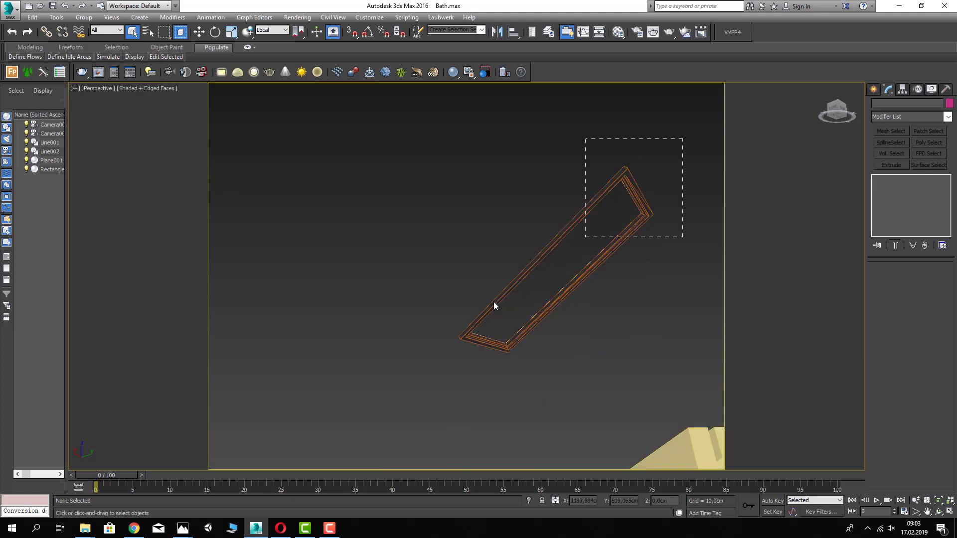
drag(493, 306, 405, 366)
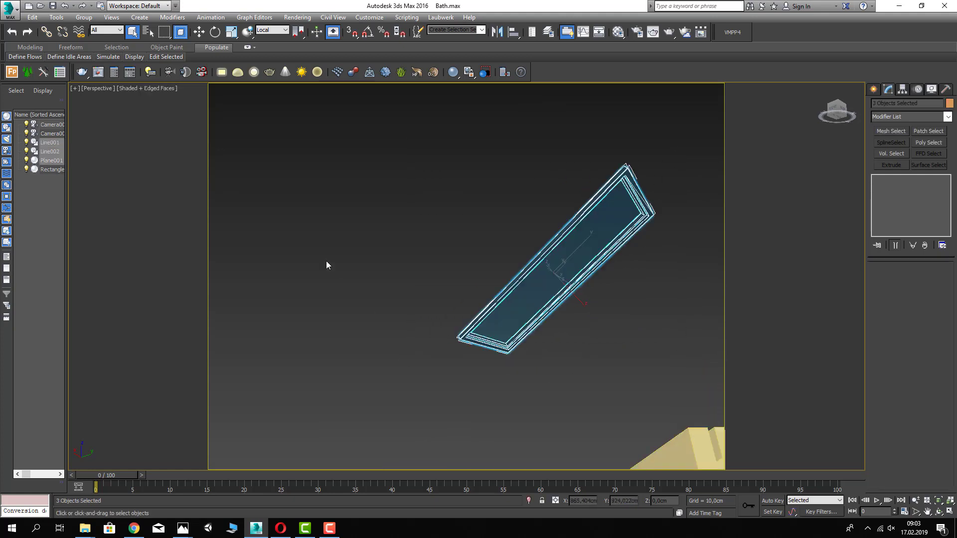
click(84, 17)
click(94, 29)
text(Dg)
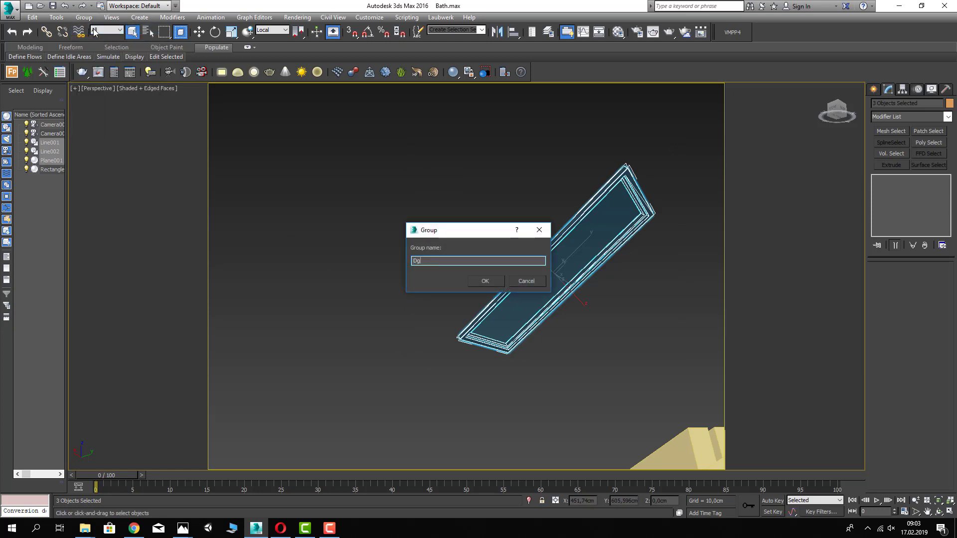
text(rm)
key(Return)
click(441, 240)
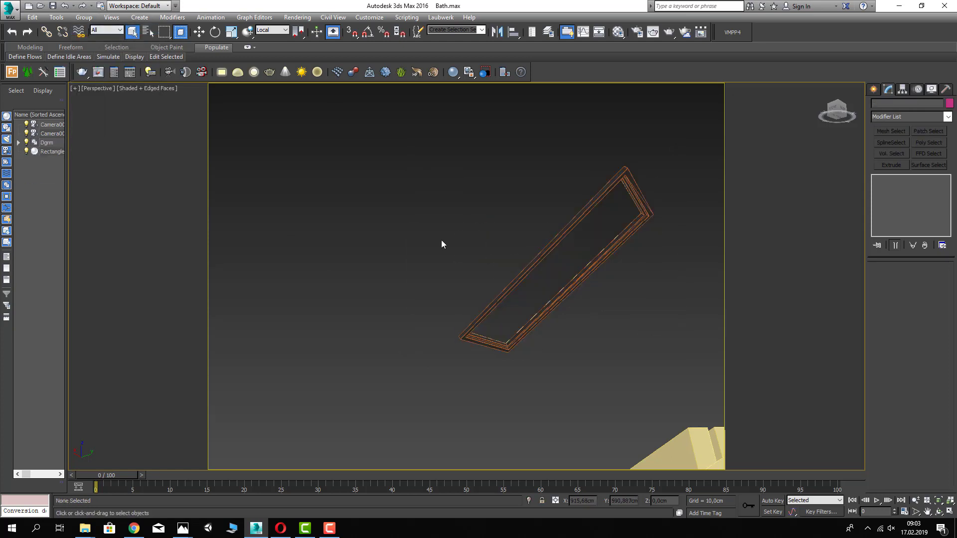
- Delete the two polygons that close the outer ends of the room shell's skylight shafts
alt+middle_drag(441, 240, 501, 314)
click(513, 358)
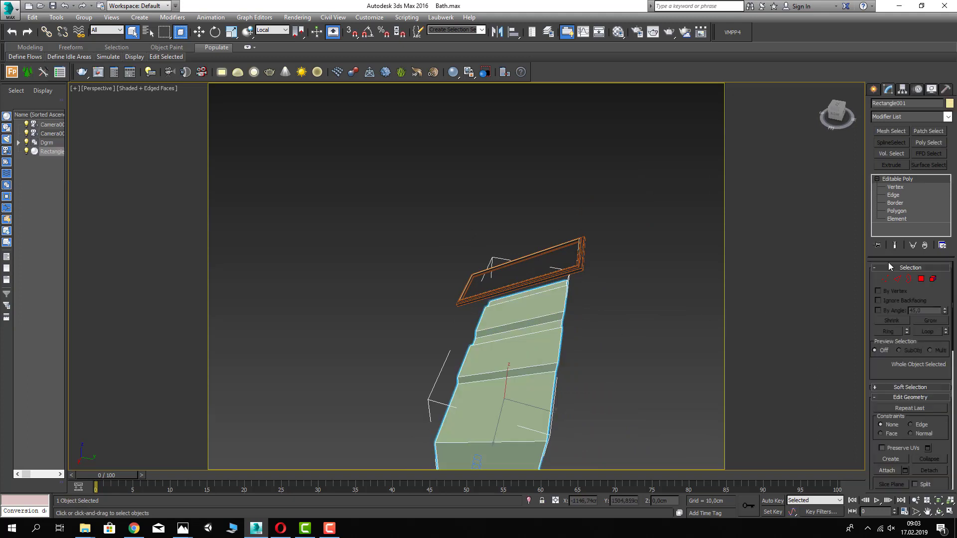
click(921, 279)
click(519, 349)
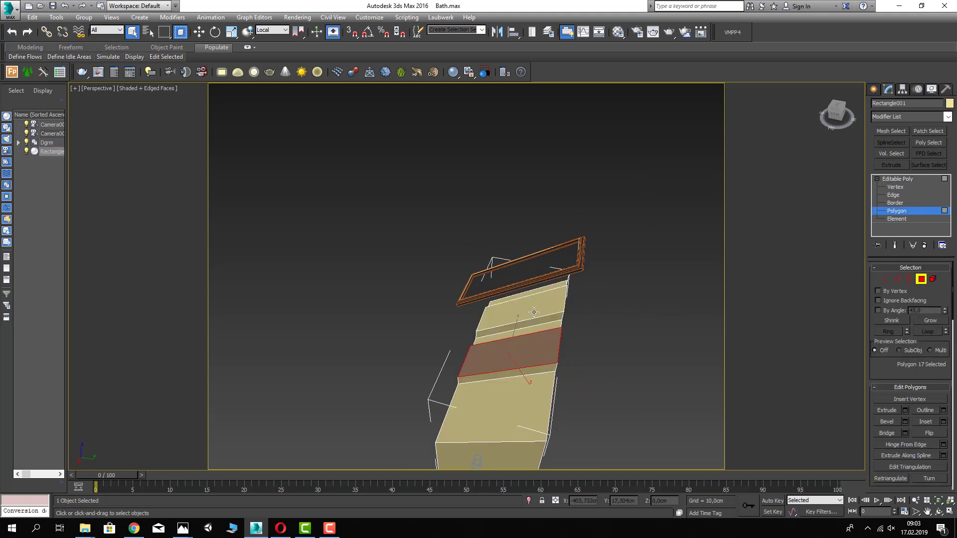
ctrl+click(534, 312)
key(Delete)
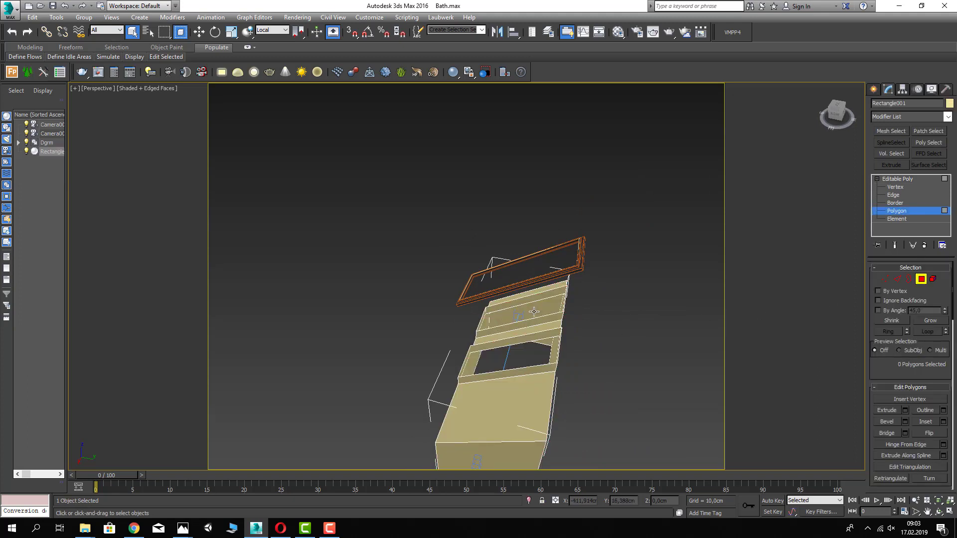
click(921, 279)
click(658, 235)
- Move the Dgrm window group with vertex snapping onto the outer opening of the first skylight shaft
click(578, 267)
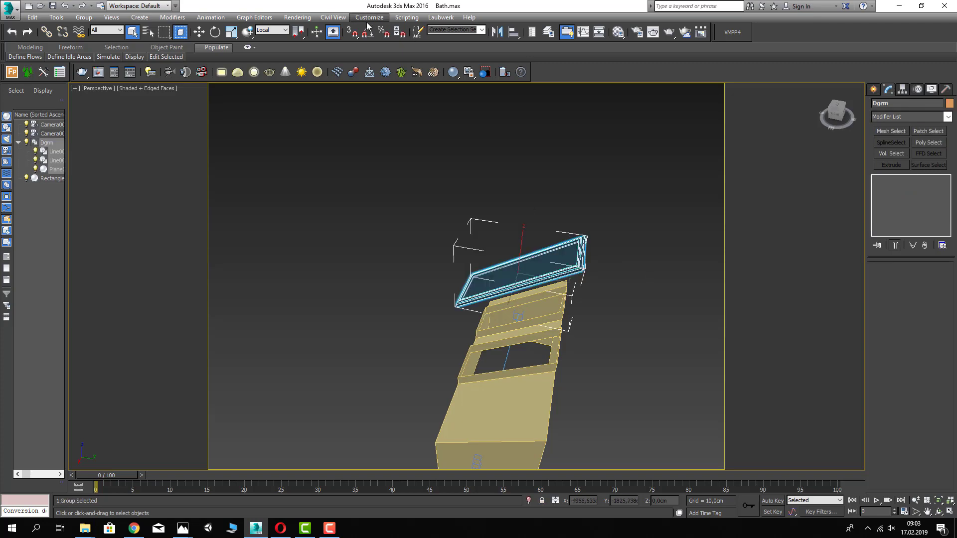
click(352, 32)
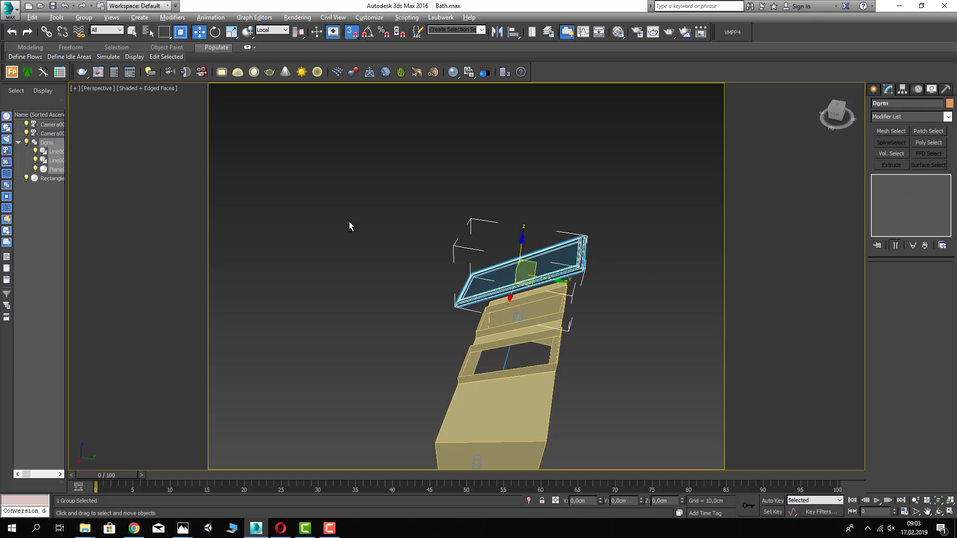
alt+middle_drag(349, 226, 548, 314)
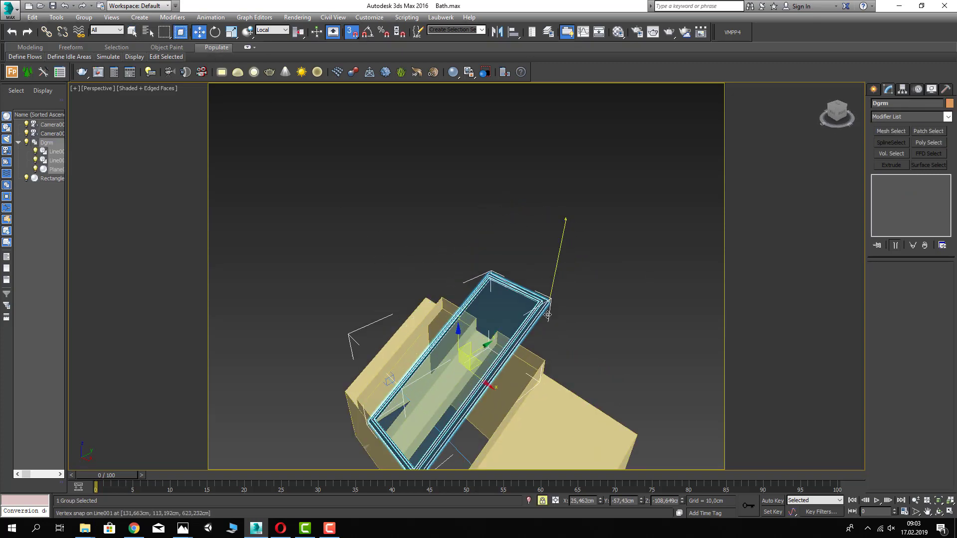
drag(548, 314, 544, 355)
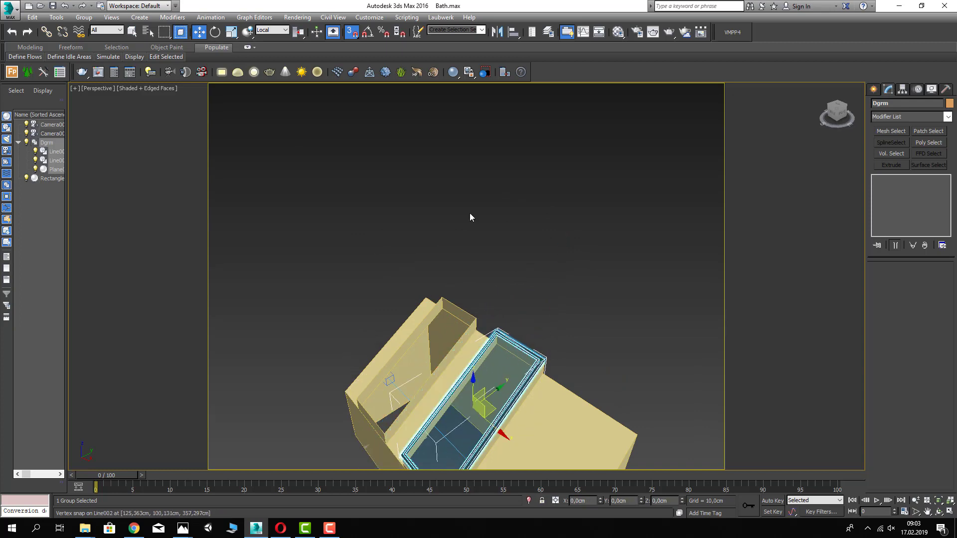
- Turn off snapping, lower the window group slightly onto the shaft opening and examine how its corners fit
click(352, 32)
alt+middle_drag(359, 85, 464, 246)
drag(463, 245, 467, 251)
alt+middle_drag(498, 239, 621, 219)
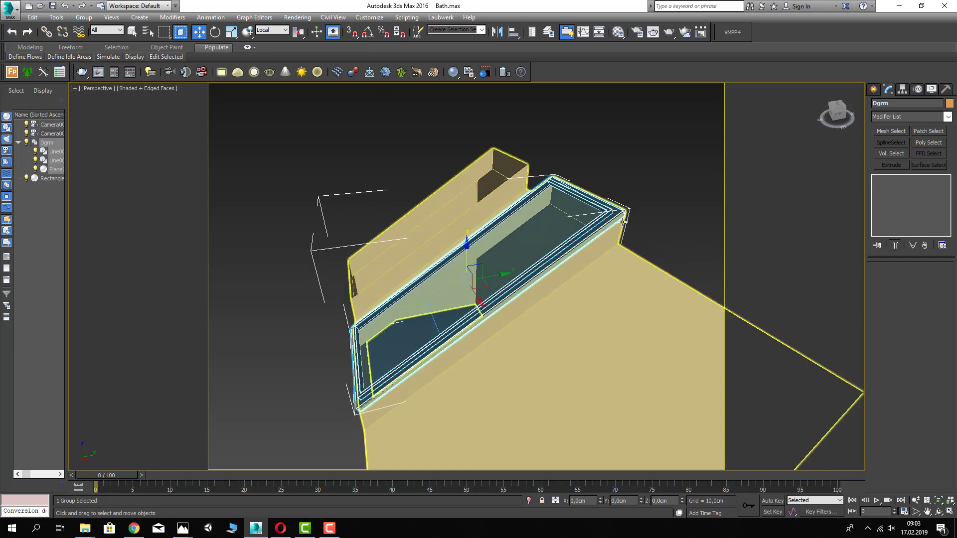
scroll(622, 219, up, 5)
scroll(650, 201, down, 5)
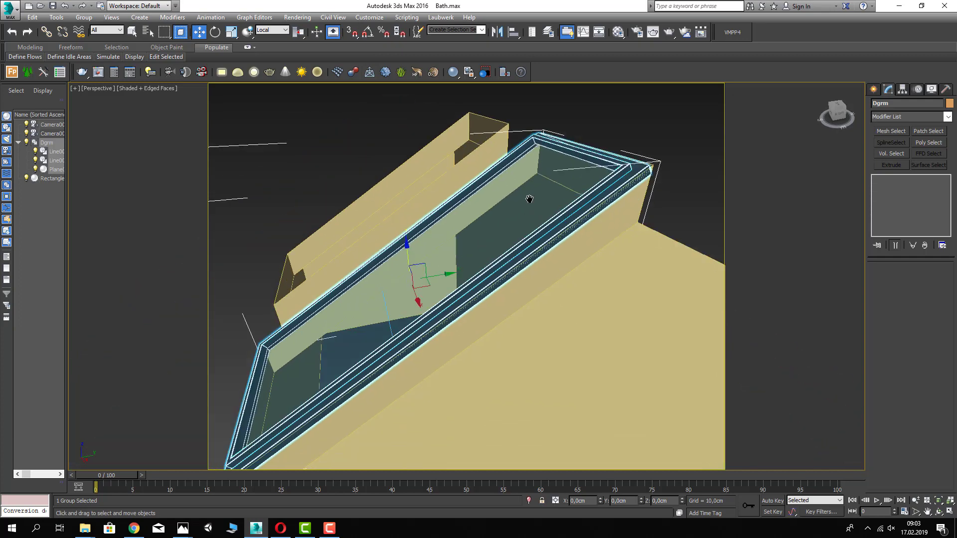
scroll(393, 289, up, 6)
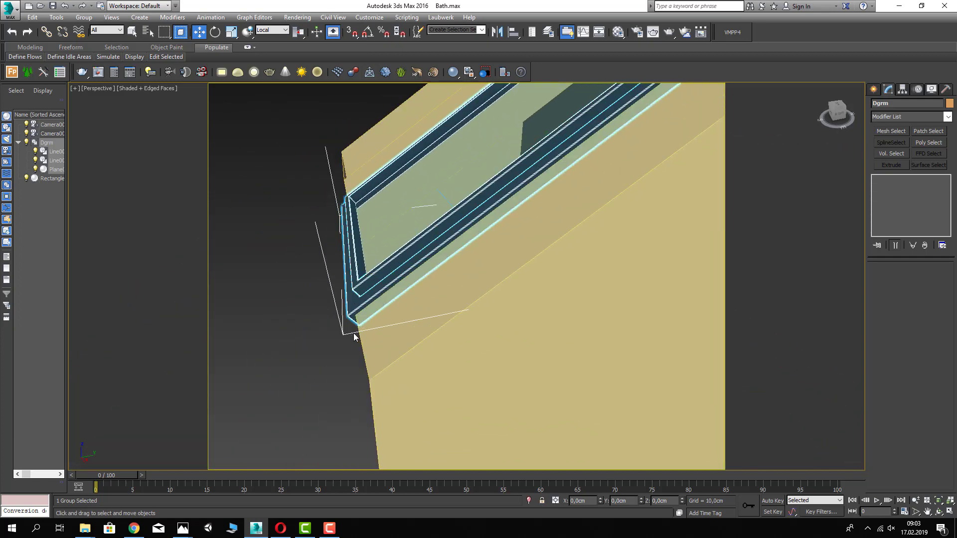
scroll(356, 337, down, 6)
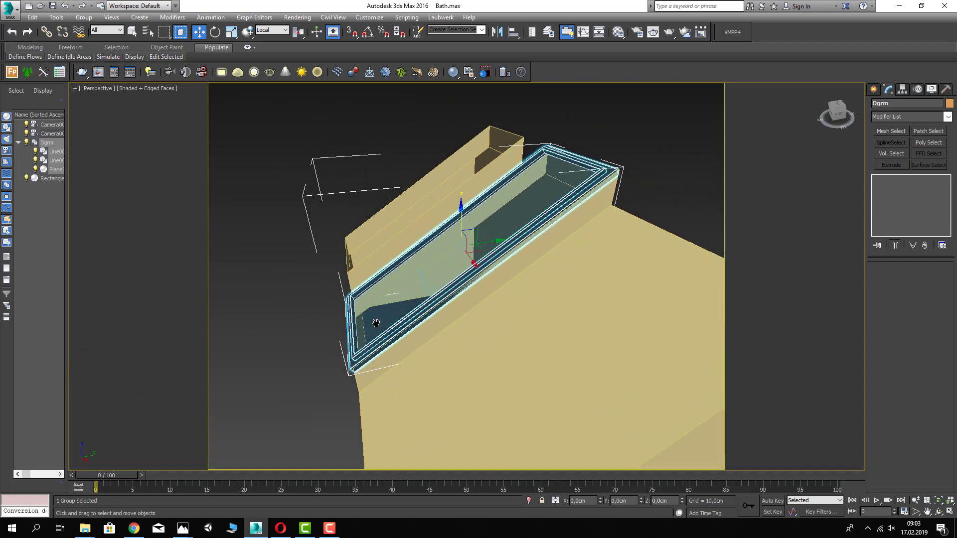
- Clone the window group as one instance, snapping it onto the opening of the second skylight shaft
click(352, 32)
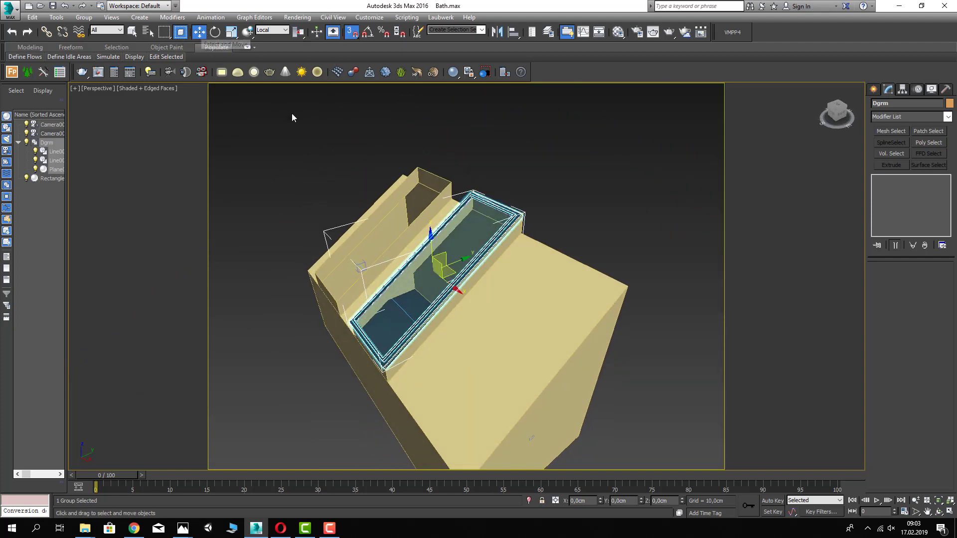
middle_drag(293, 115, 300, 139)
scroll(481, 212, up, 6)
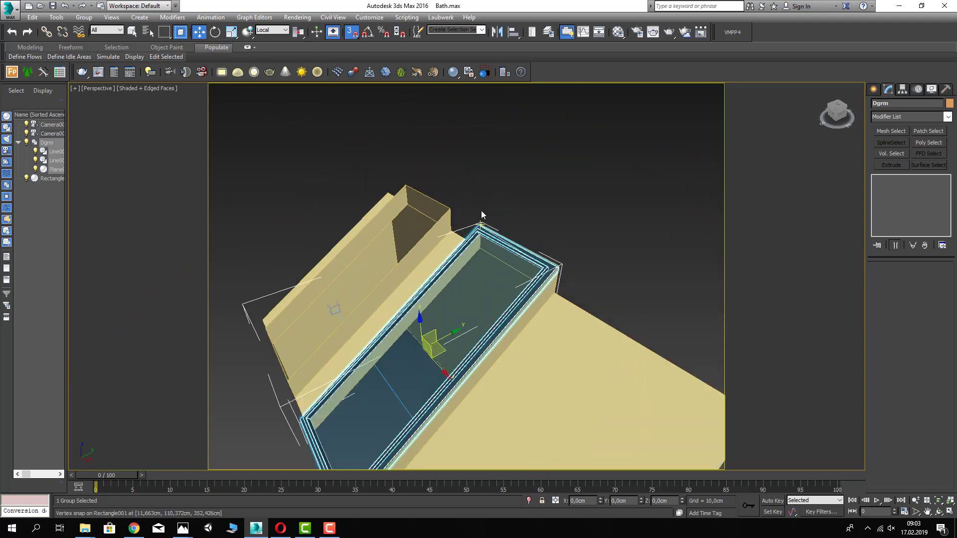
mouse_move(484, 234)
shift+mouse_down()
mouse_move(423, 141)
mouse_move(342, 161)
shift+mouse_up()
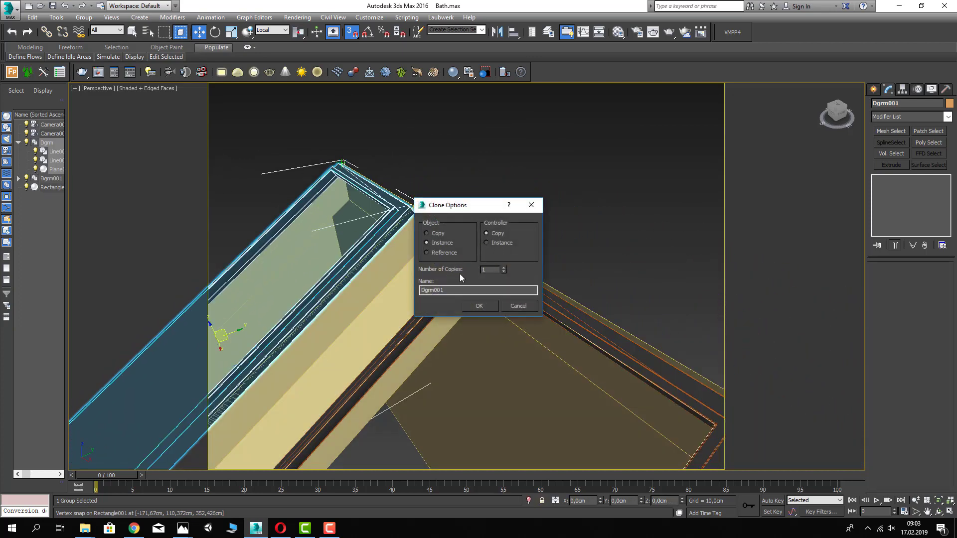
click(479, 306)
click(539, 205)
key(c)
key(F3)
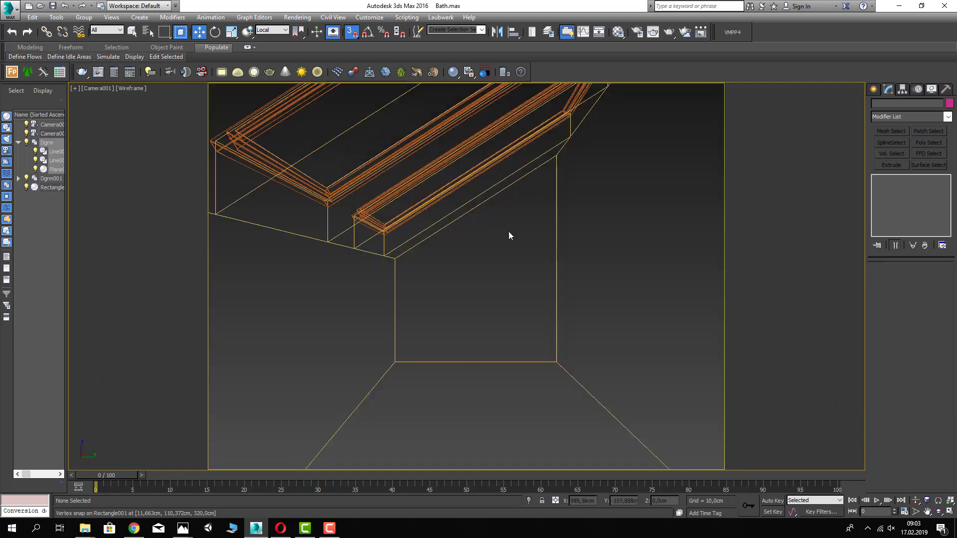
key(F3)
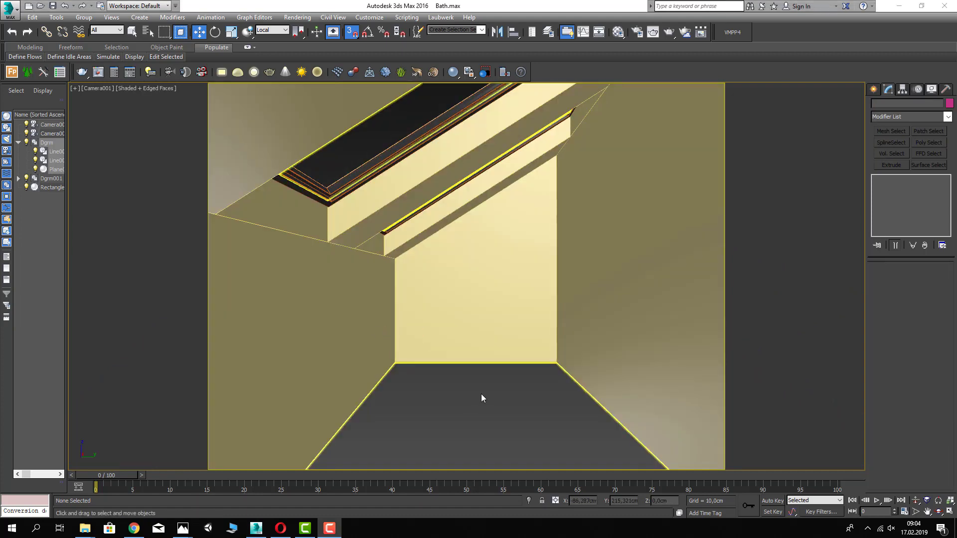
- Select the tall wall polygon of the room shell at the upper end of the skylight shafts
click(494, 320)
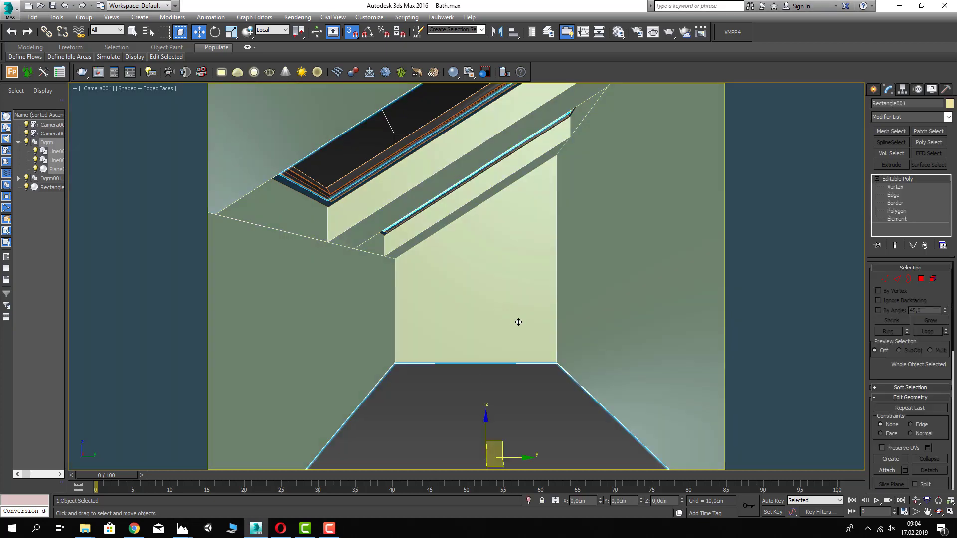
key(p)
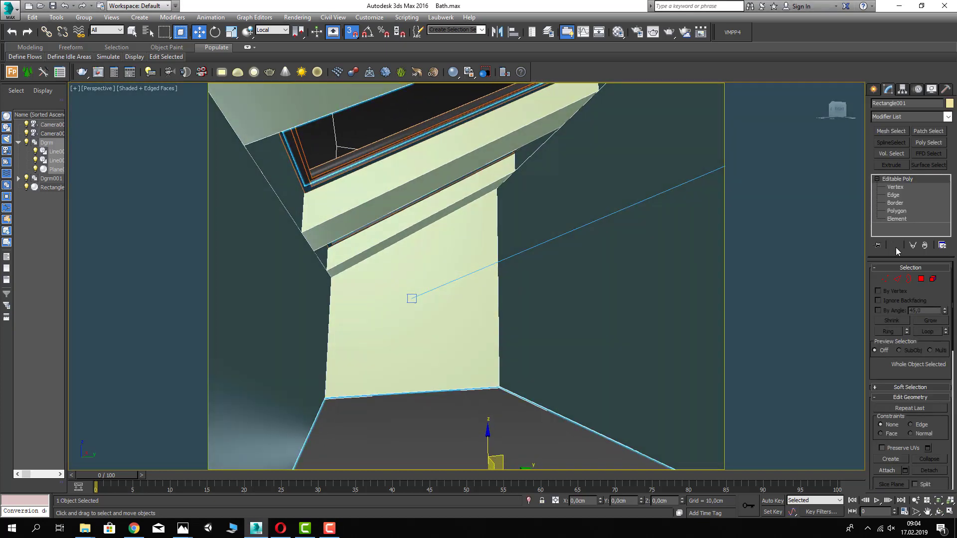
click(903, 214)
alt+middle_drag(563, 254, 521, 263)
click(512, 250)
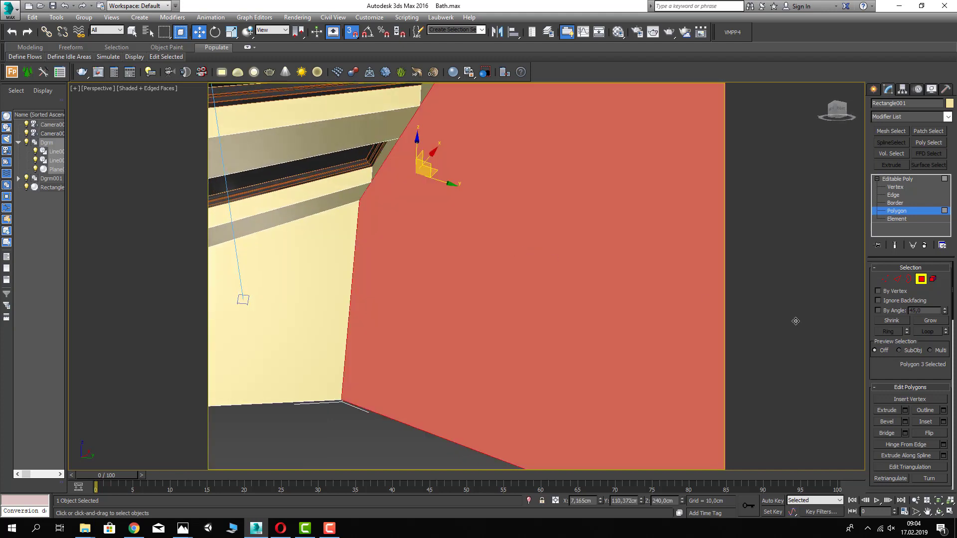
click(886, 410)
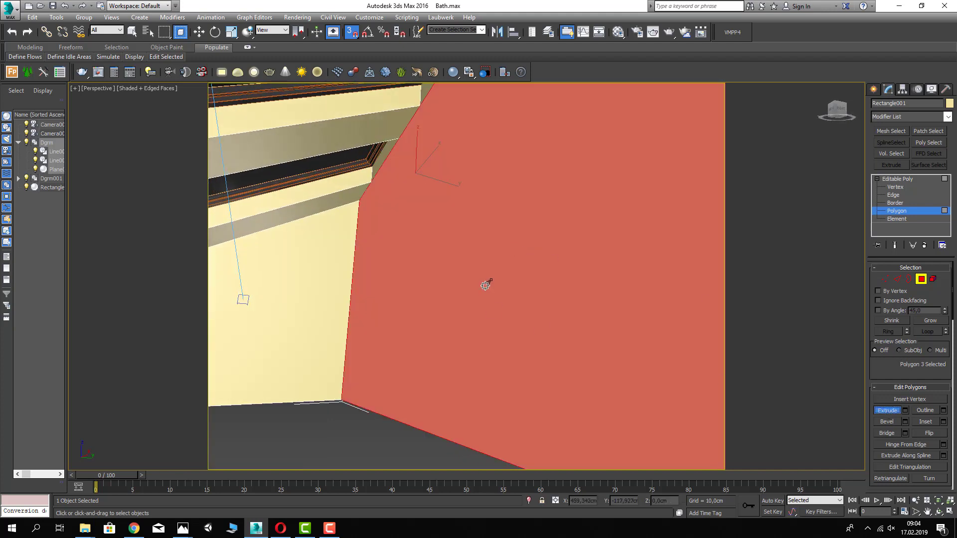
drag(485, 285, 487, 305)
key(w)
key(ctrl+z)
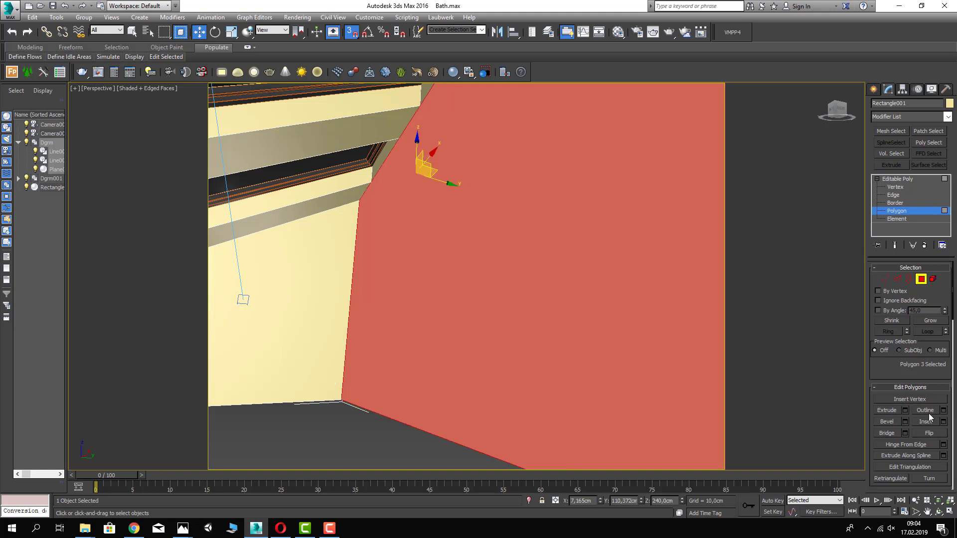
- Extrude the selected wall polygon by -12 cm to widen the room
click(905, 410)
double_click(498, 296)
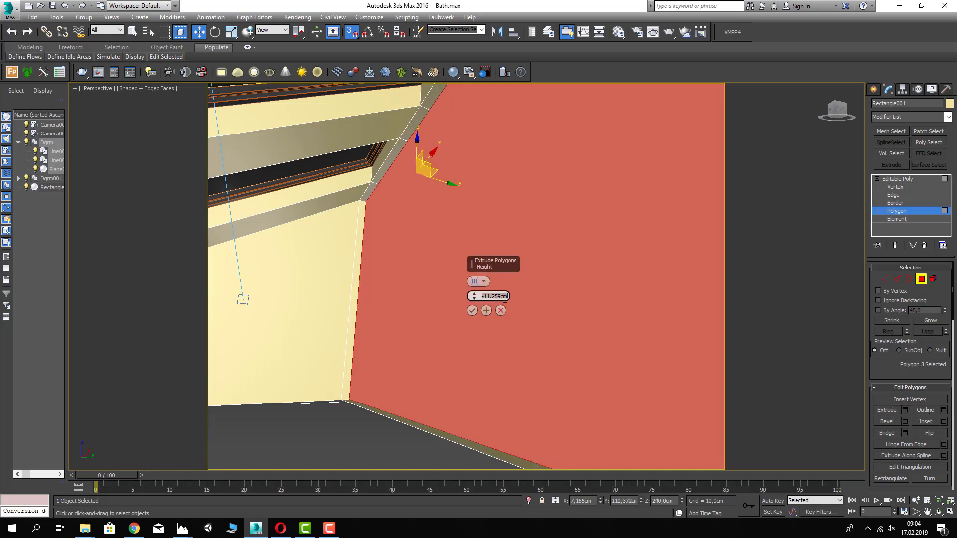
text(-12)
key(Return)
click(472, 310)
- Select the five narrow ceiling polygons created along the extruded wall and inset them slightly as one strip
click(369, 198)
ctrl+click(383, 175)
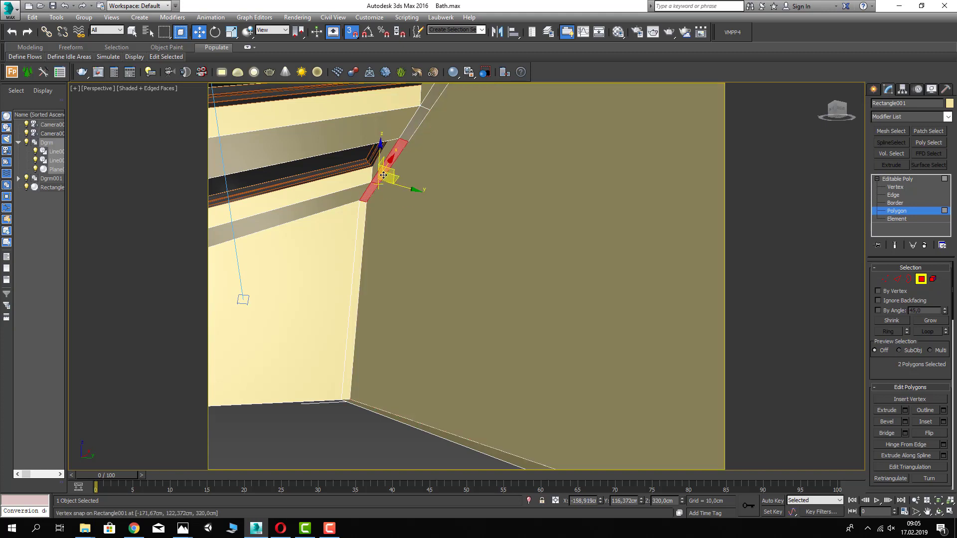
ctrl+click(406, 135)
middle_drag(431, 140, 483, 192)
ctrl+click(423, 219)
ctrl+click(434, 199)
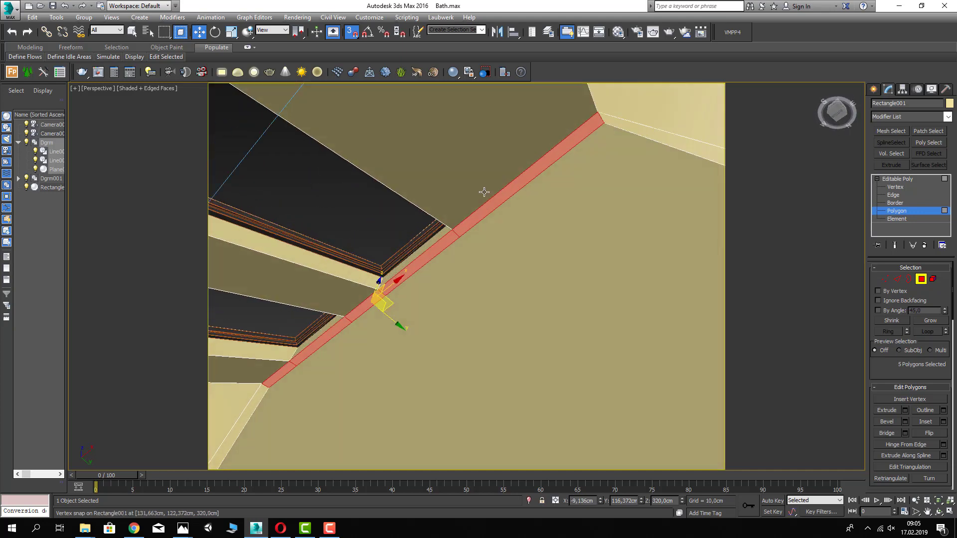
click(924, 422)
scroll(404, 305, up, 2)
scroll(399, 302, up, 2)
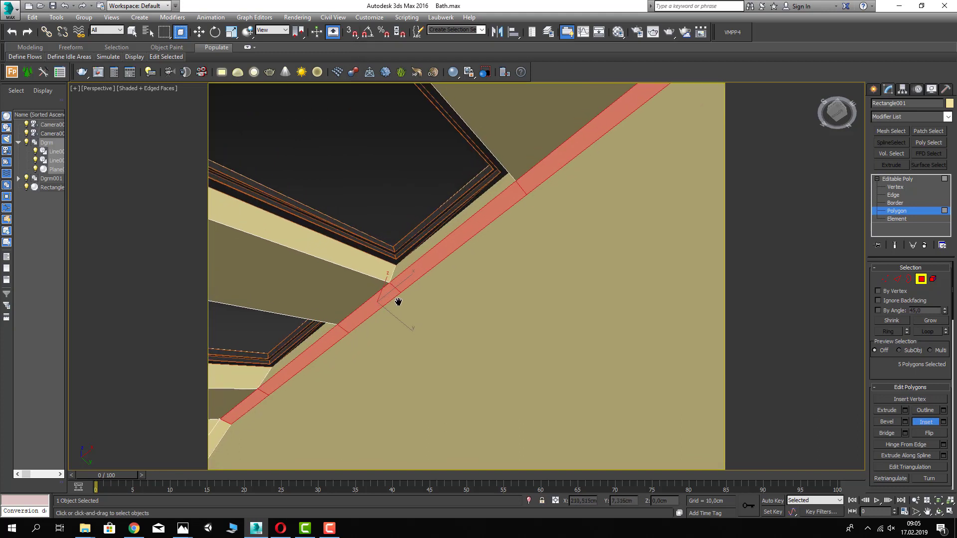
scroll(398, 301, up, 2)
drag(397, 285, 398, 289)
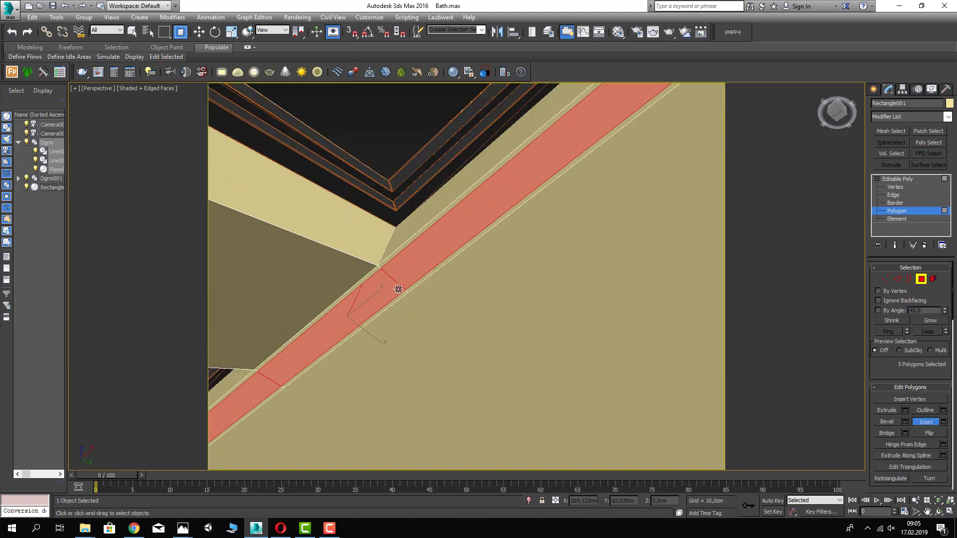
right_click(398, 289)
- Extrude the inset ceiling strip upward about 62 cm to form a slot along the wall
click(887, 411)
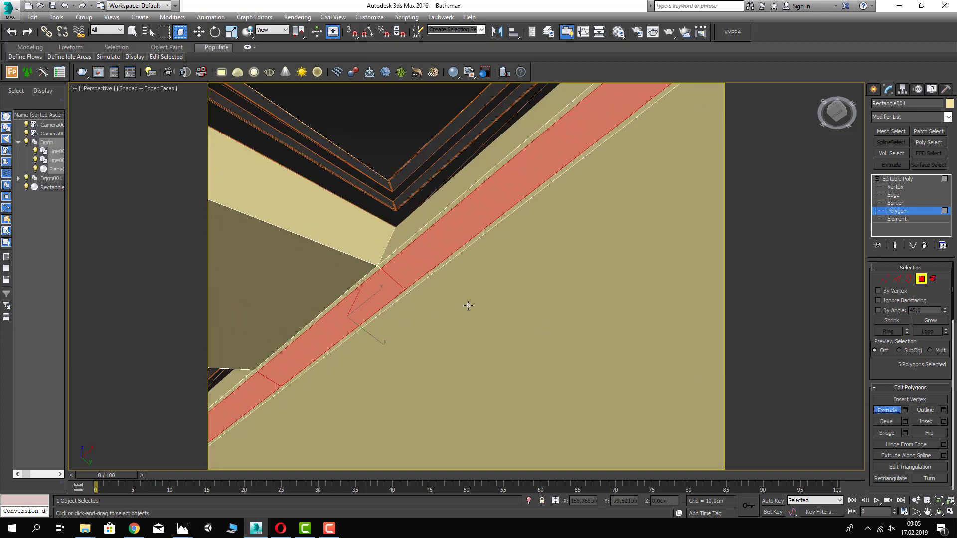
drag(411, 265, 414, 336)
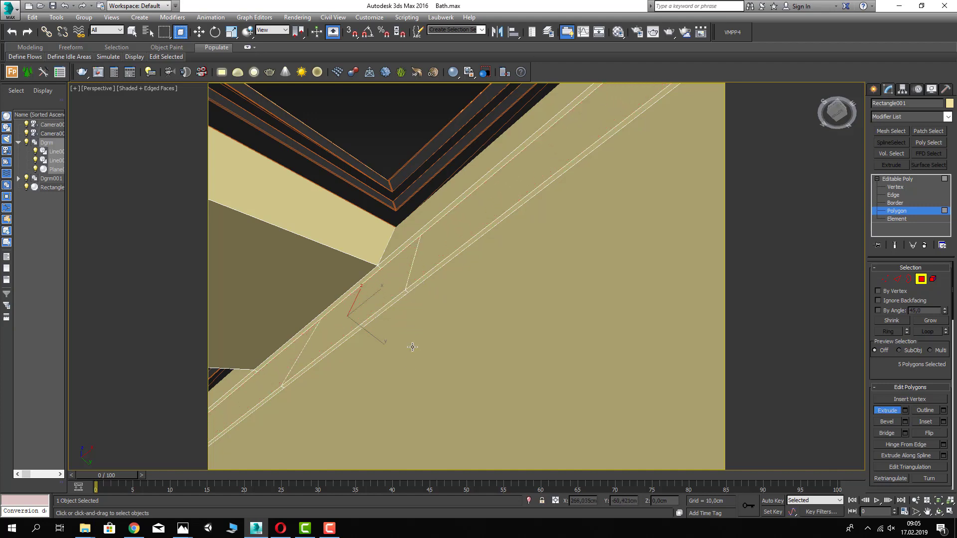
key(w)
alt+middle_drag(423, 279, 427, 327)
scroll(418, 331, down, 3)
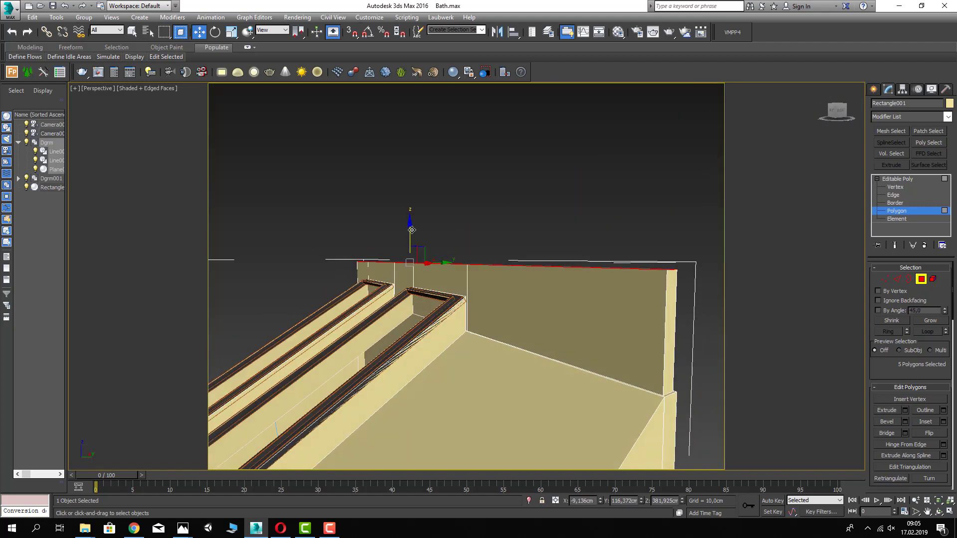
- Lower the top polygons of the ceiling slot slightly along Z and return to the camera view
drag(412, 229, 411, 240)
click(921, 280)
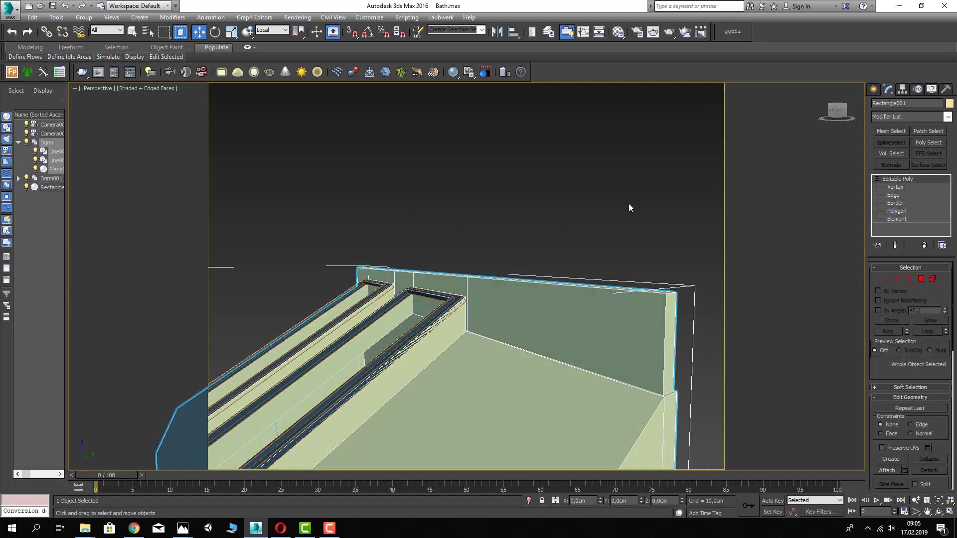
click(628, 204)
key(c)
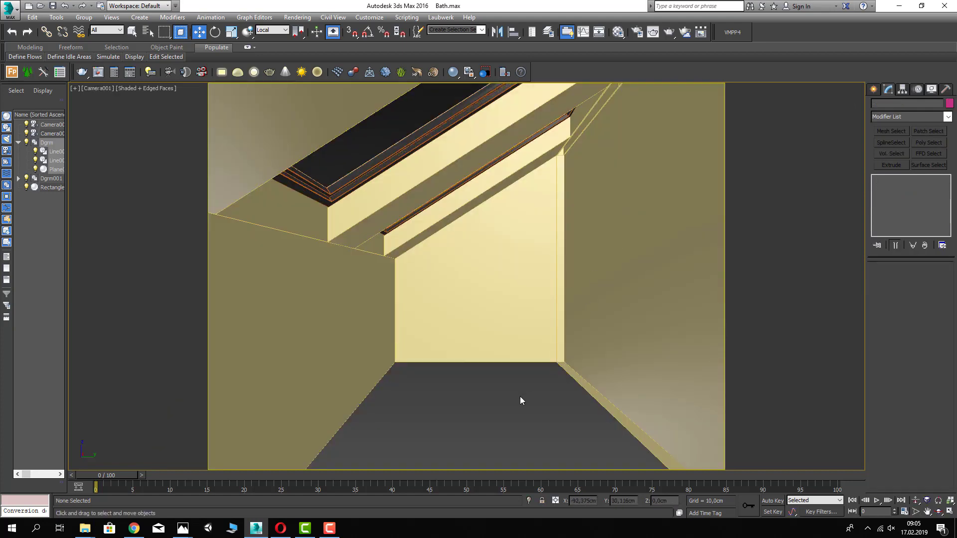
- Delete the narrow floor strip polygon of the room shell along the widened wall
click(519, 396)
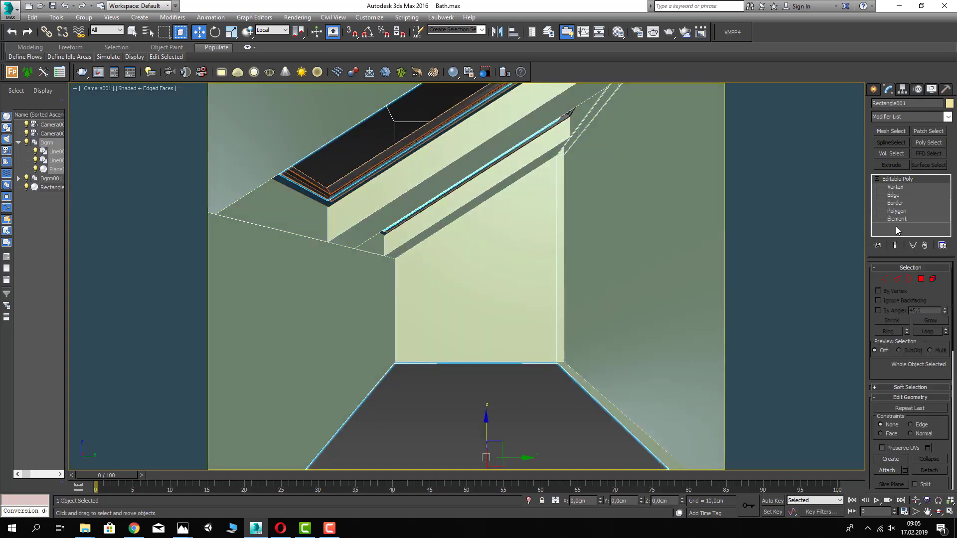
click(921, 280)
click(623, 418)
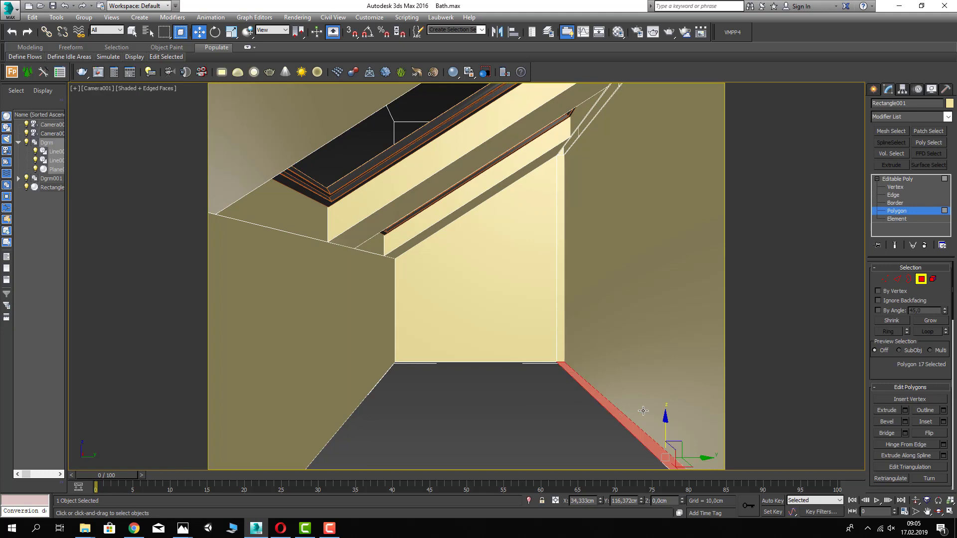
alt+click(600, 403)
click(921, 279)
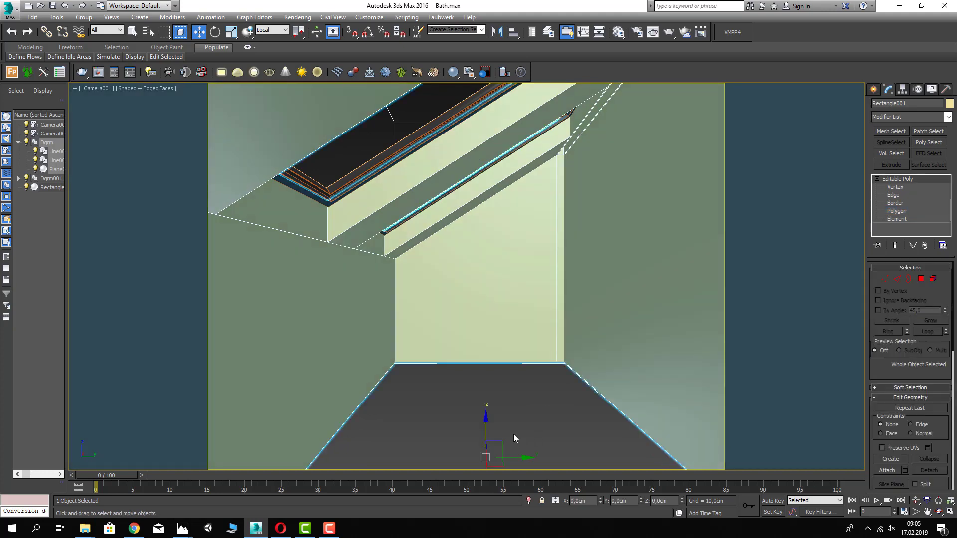
click(505, 382)
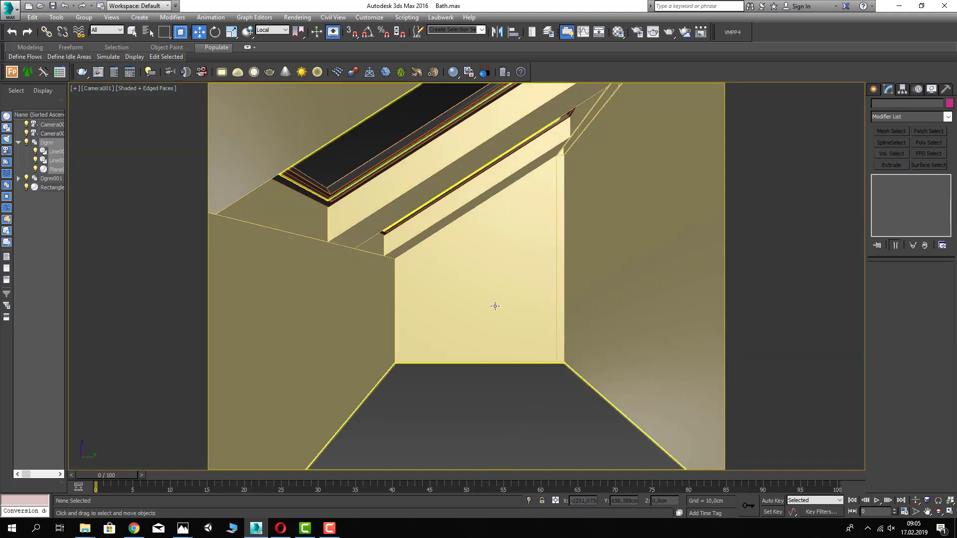
- Name the unused pink Corona material S1 and assign it to the whole room shell
key(F10)
key(m)
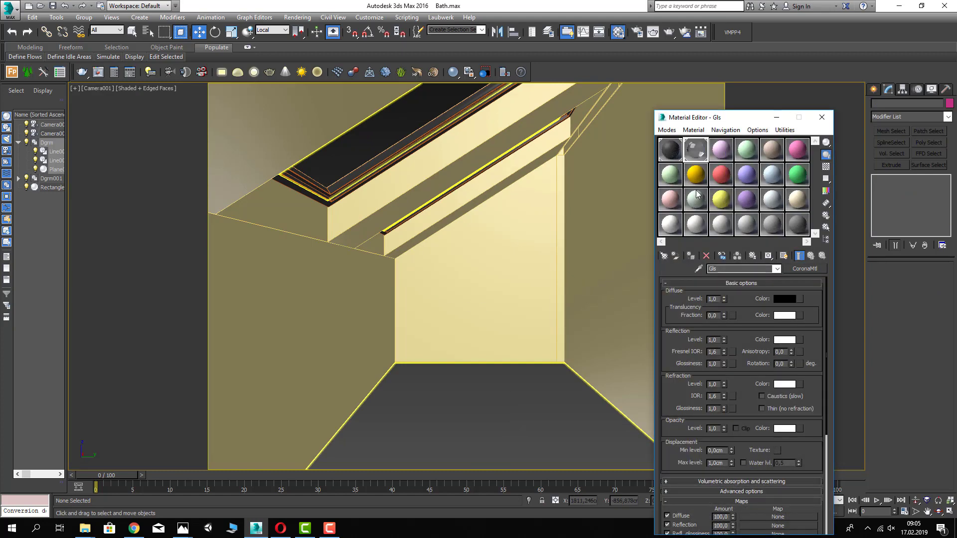
click(747, 268)
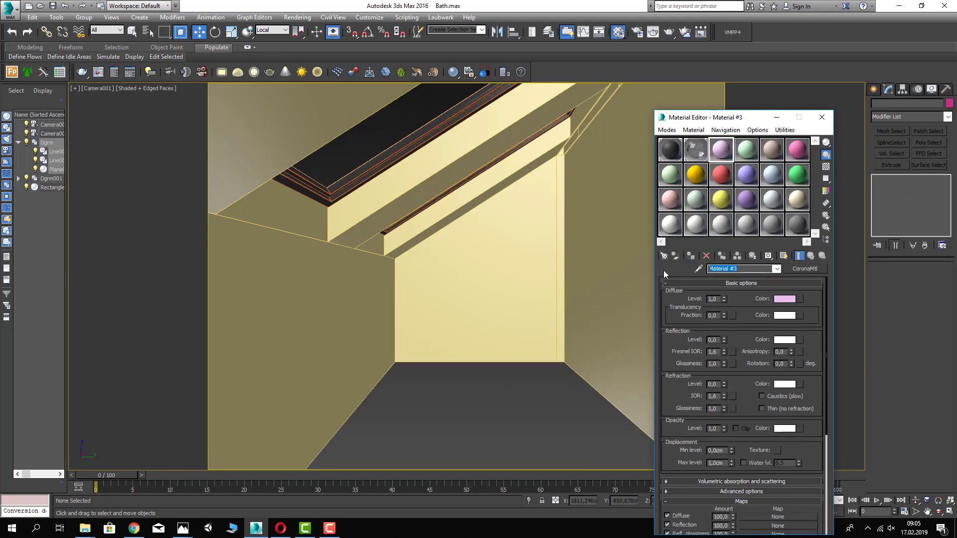
text(S1)
key(Return)
drag(721, 150, 541, 263)
- Give material S1 a dark grey diffuse colour, a reflection level of 1.0 and a reflection glossiness of 0.4
click(785, 299)
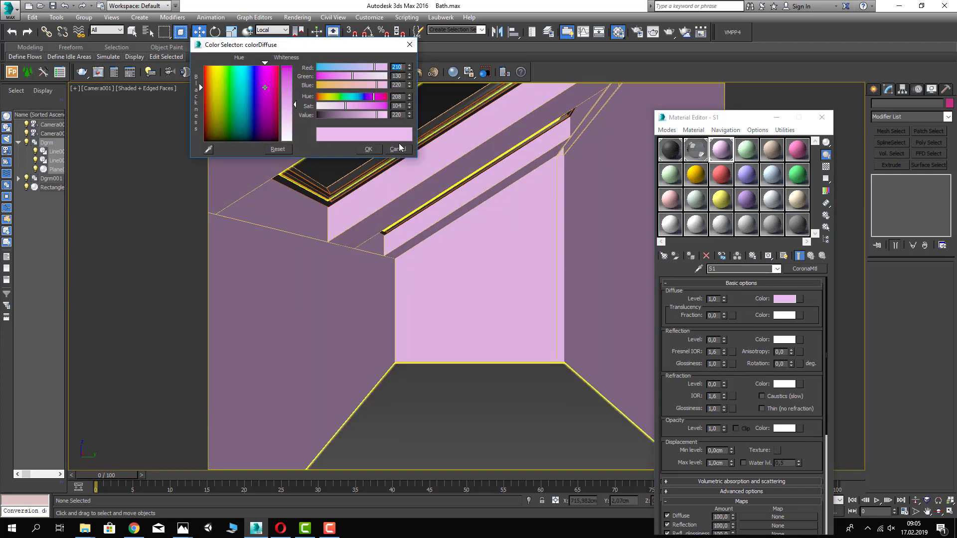
mouse_move(286, 69)
mouse_down()
mouse_move(282, 141)
mouse_move(287, 72)
mouse_up()
click(367, 148)
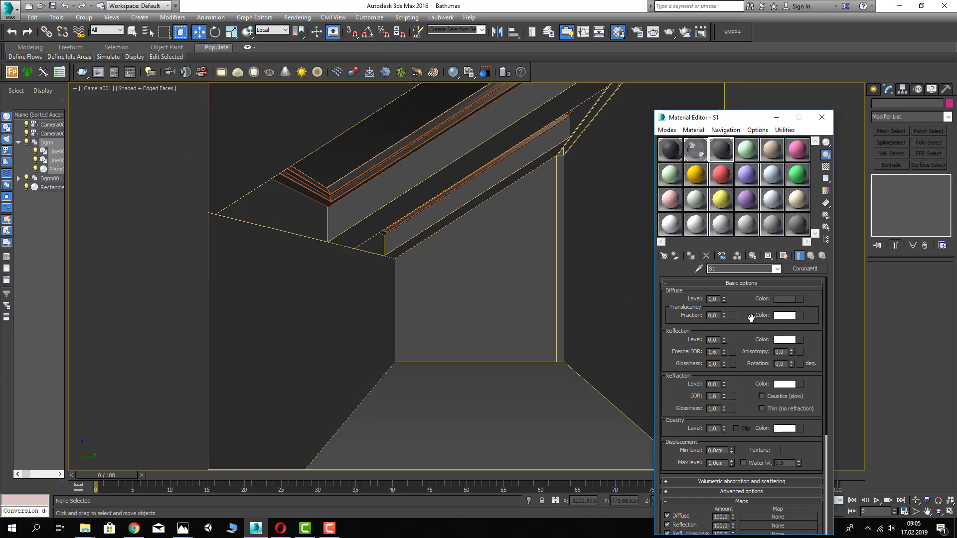
text(1)
key(Return)
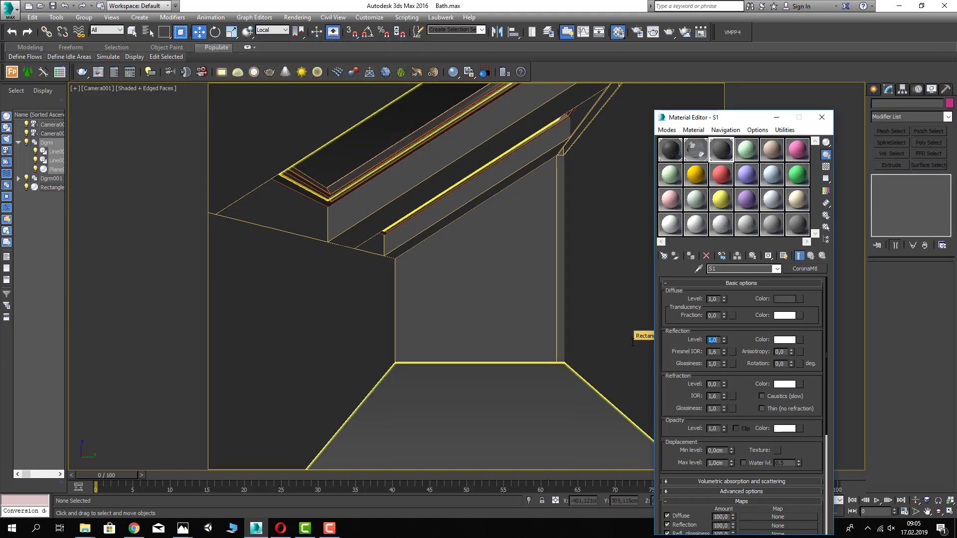
click(715, 363)
text(,4)
key(Return)
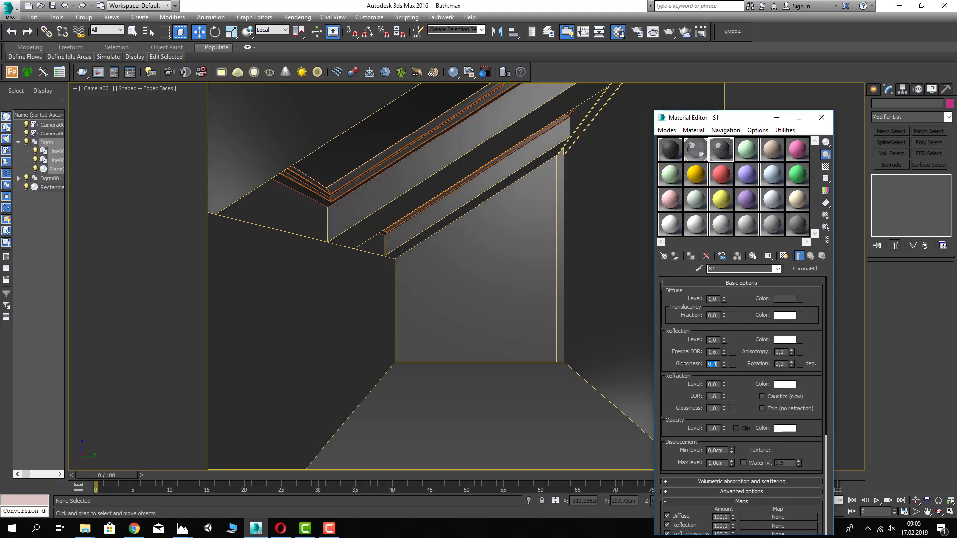
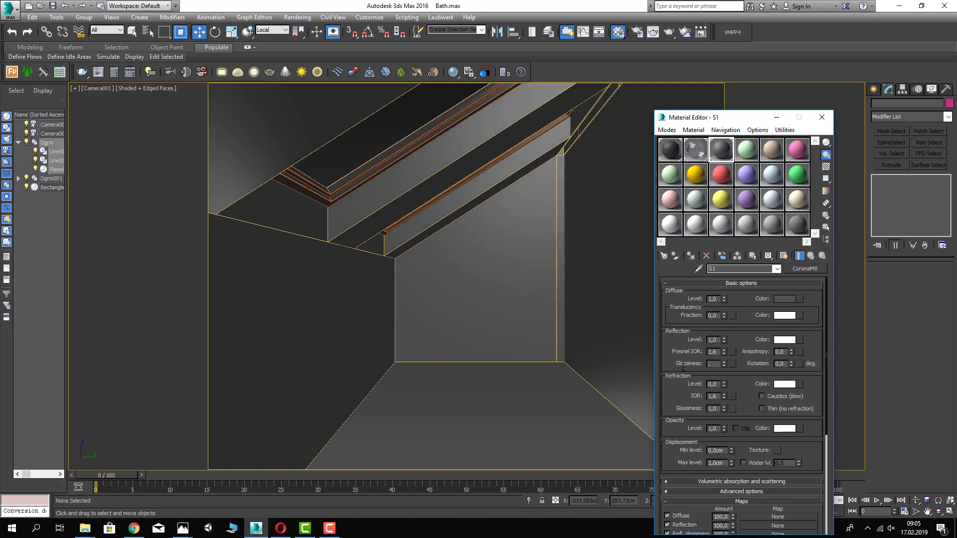
- Name the green material S2 and assign it to all shell polygons except the low side wall and the skylight shaft end face above it
click(748, 150)
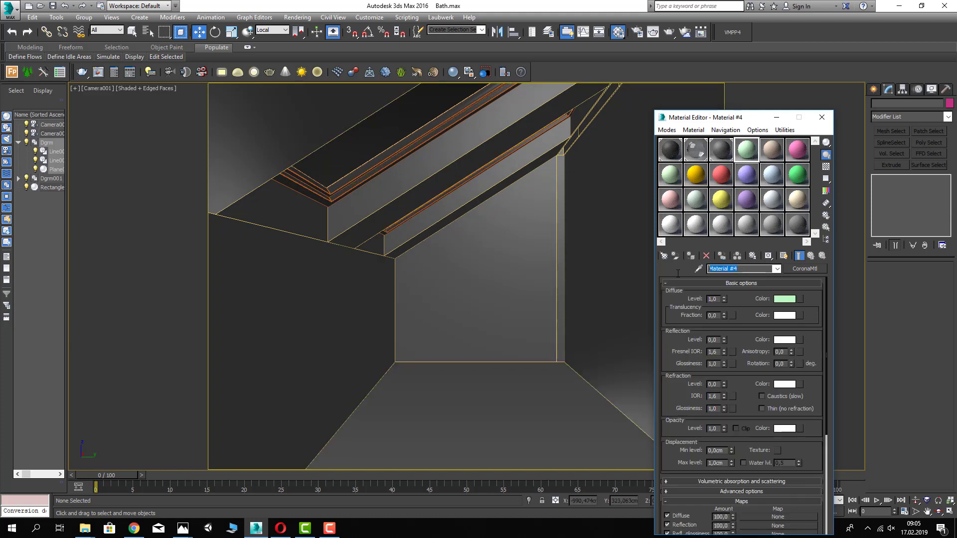
text(S2)
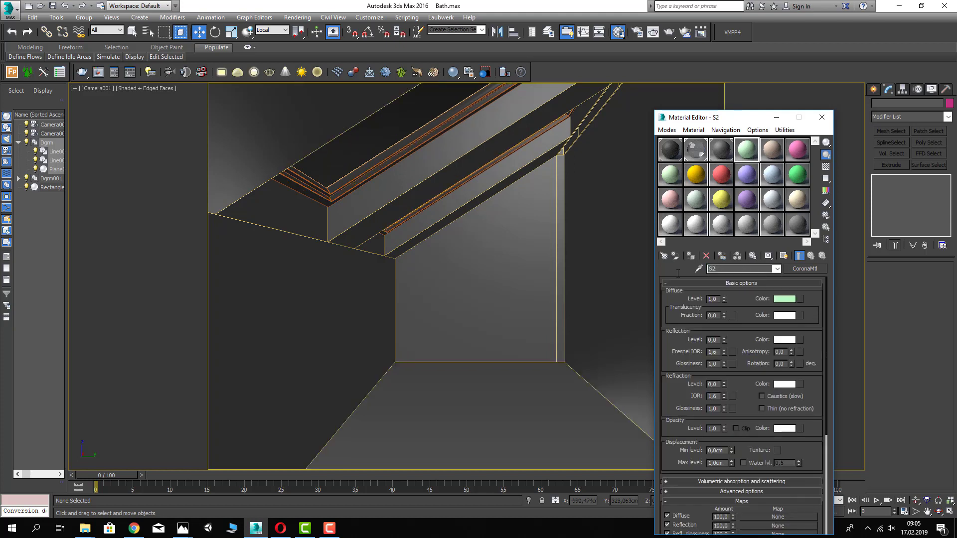
click(418, 265)
click(892, 211)
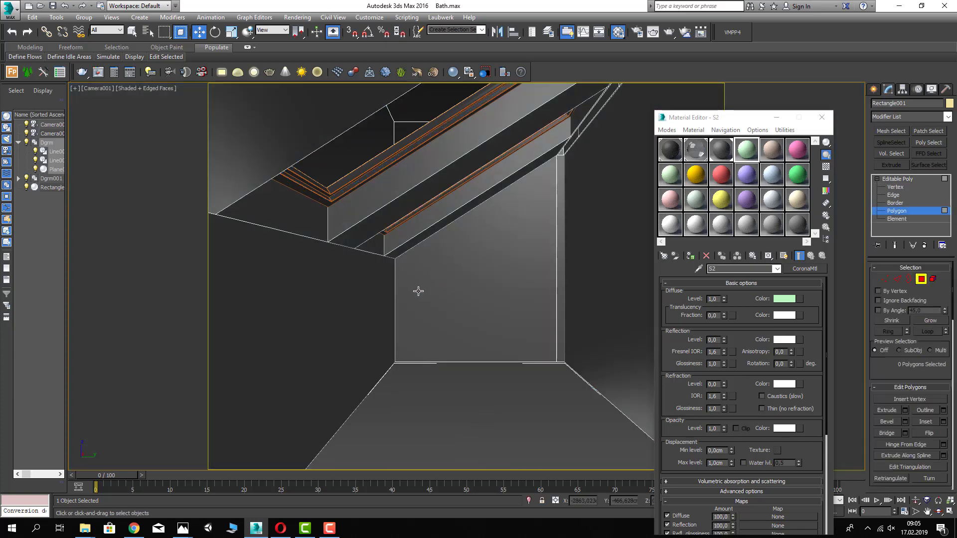
key(ctrl+a)
alt+click(315, 256)
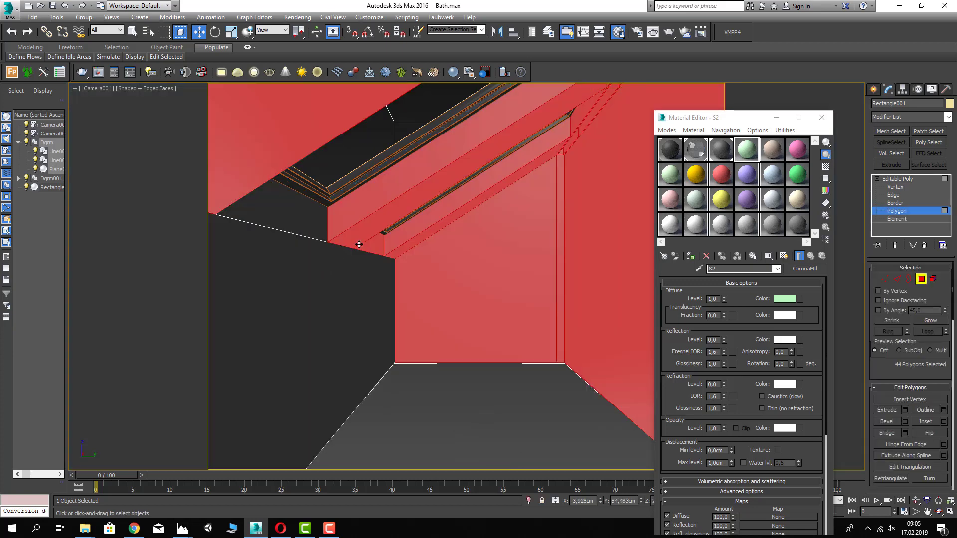
alt+click(369, 246)
click(694, 257)
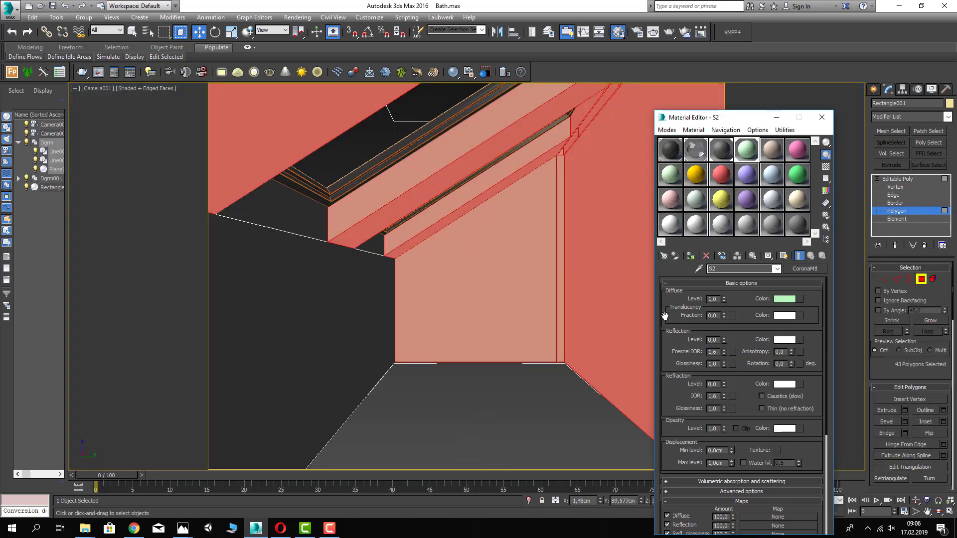
click(552, 382)
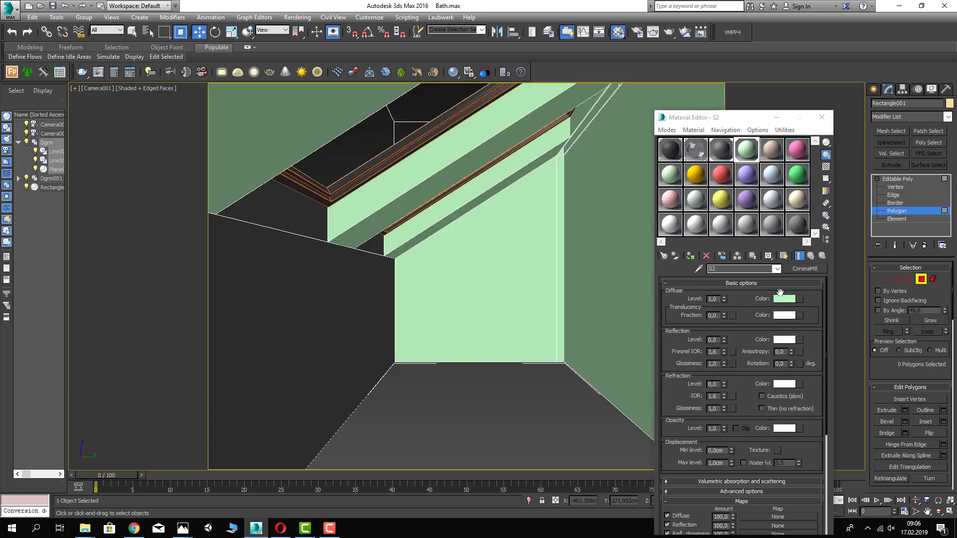
click(921, 279)
click(499, 390)
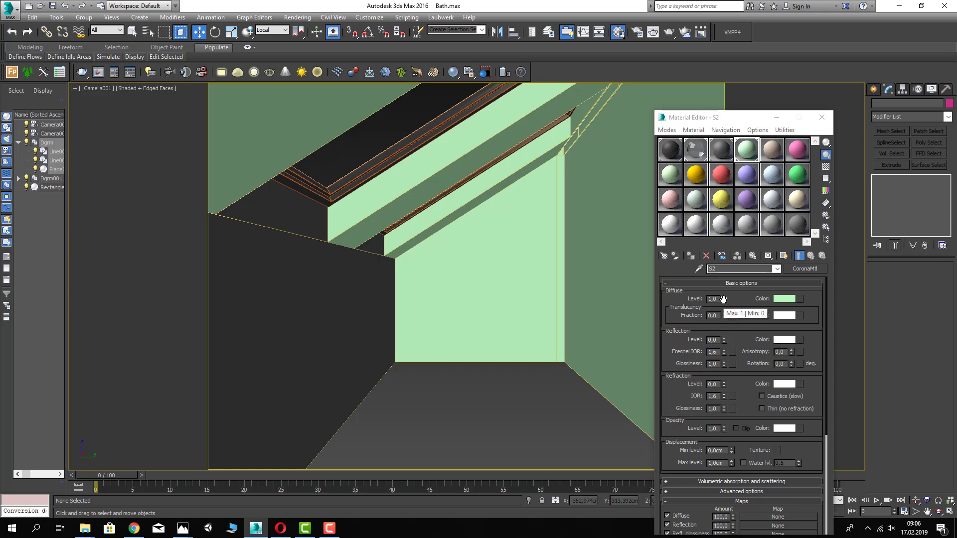
- Load textured-white-marble-textures-plain.jpg as a CoronaBitmap in the diffuse slot of S2 and show it in the viewport
click(800, 298)
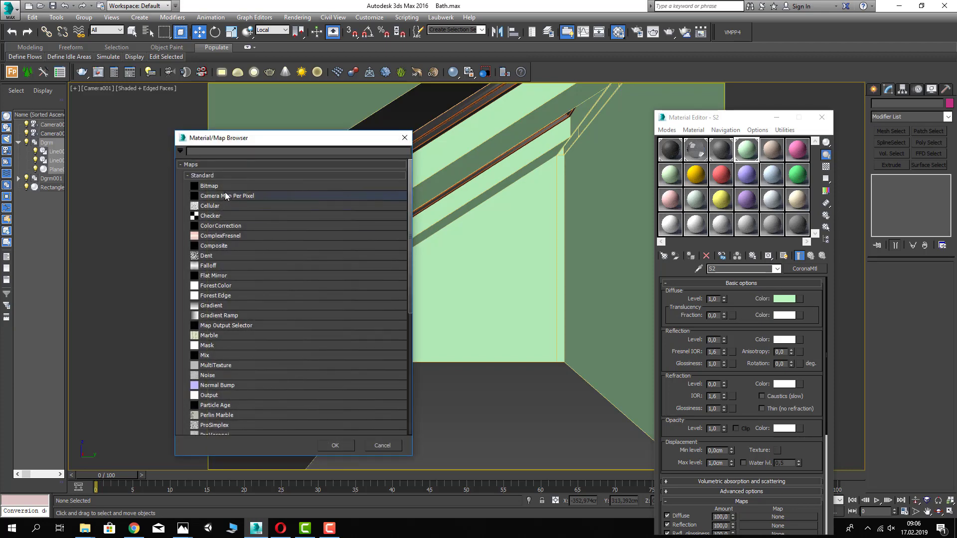
click(220, 187)
text(coronabi)
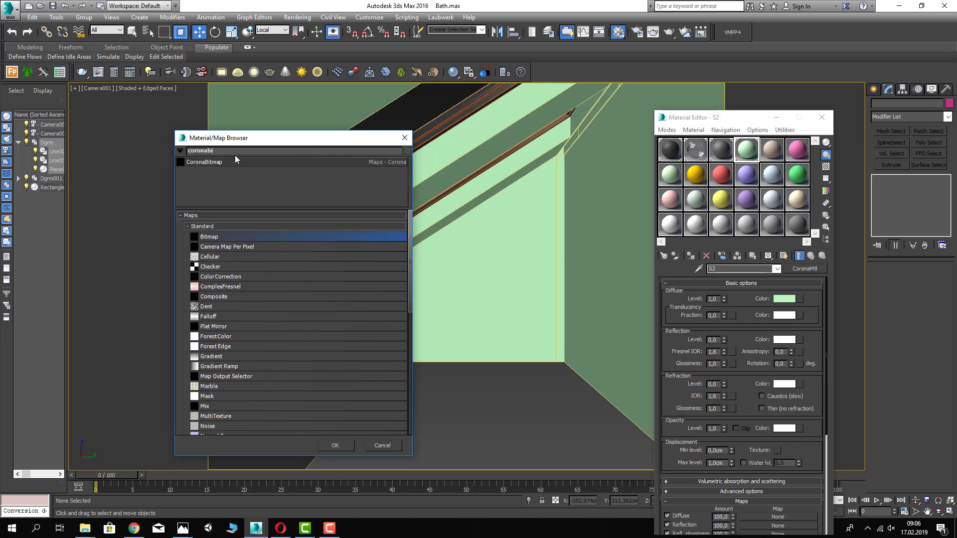
double_click(198, 159)
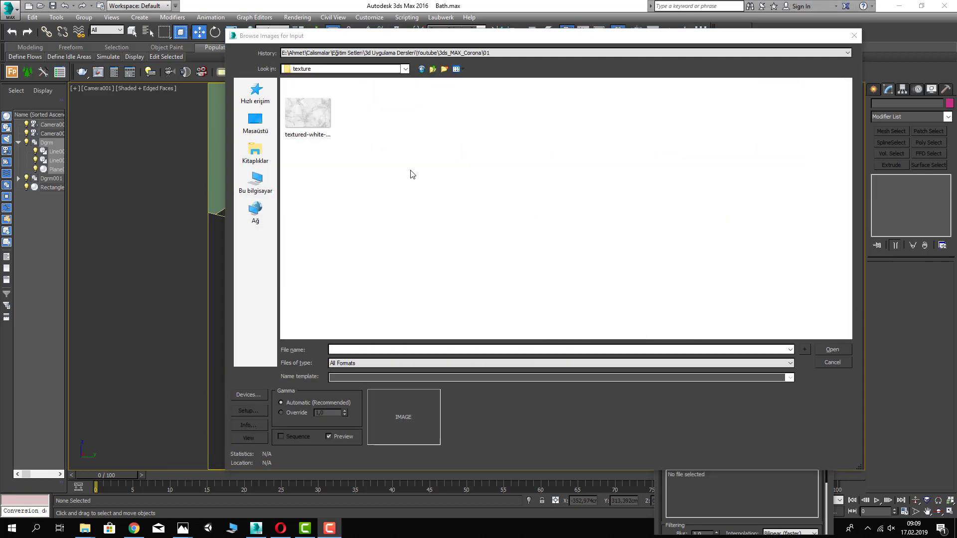
double_click(306, 117)
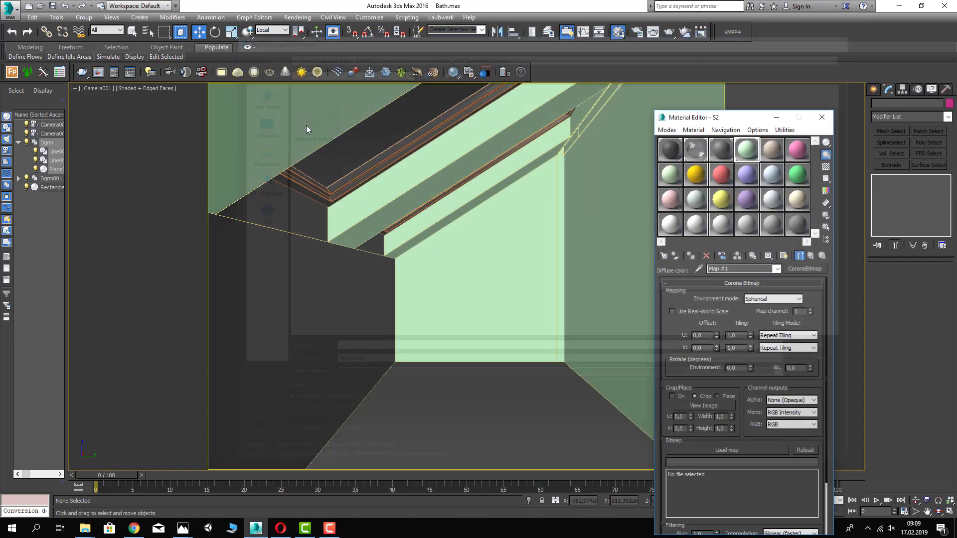
click(514, 213)
click(784, 255)
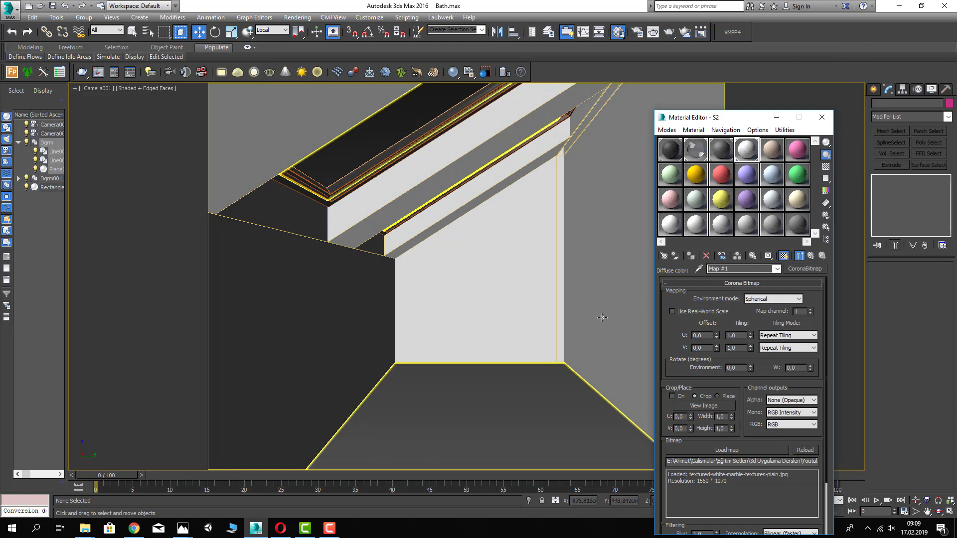
- Add a UVW Map modifier with Box mapping to the room shell
click(539, 271)
click(911, 120)
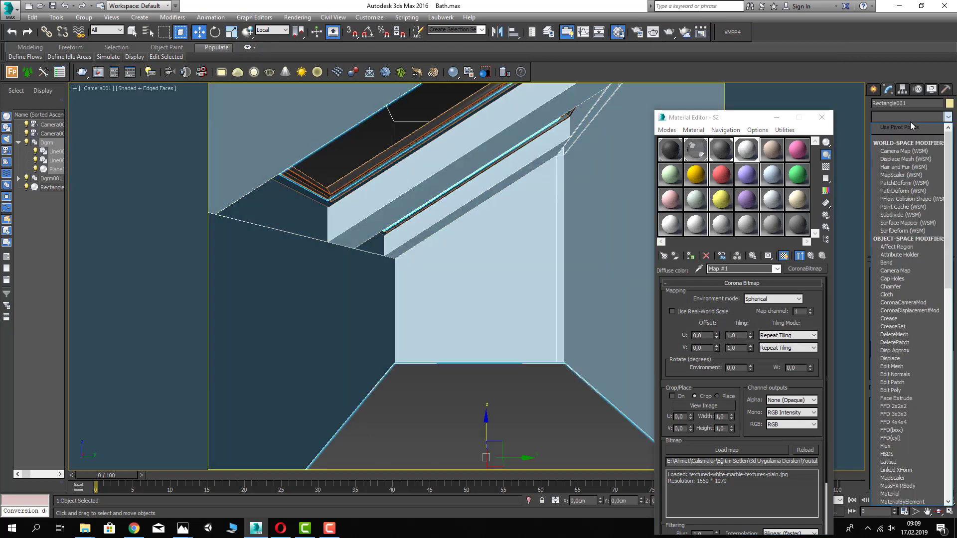
scroll(918, 299, down, 5)
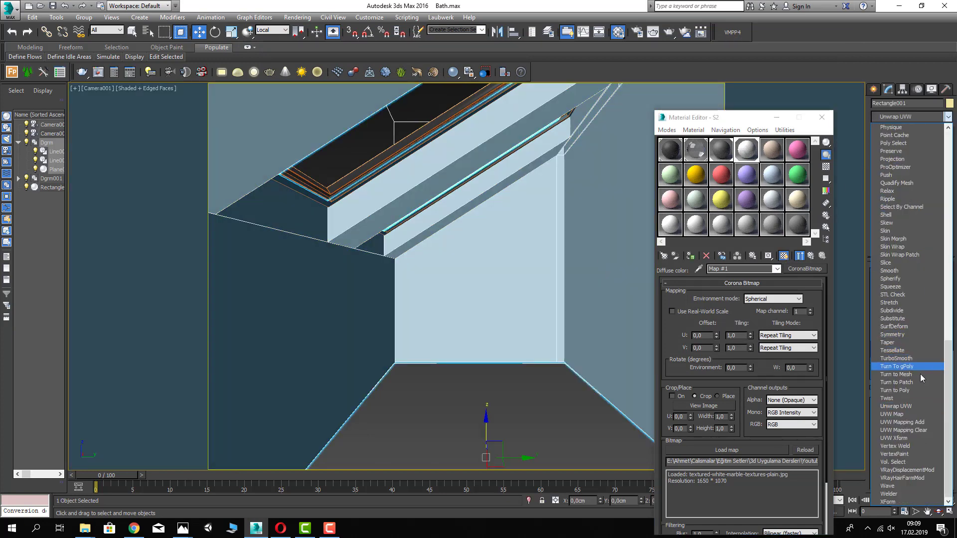
click(905, 415)
click(896, 324)
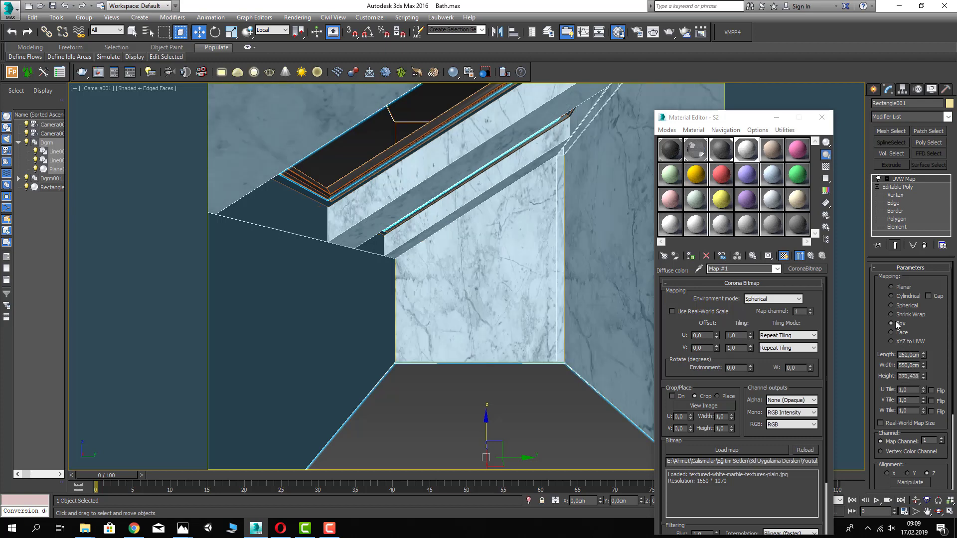
- Set the length and width of the box mapping to 500 cm each
double_click(916, 355)
text(350)
key(Tab)
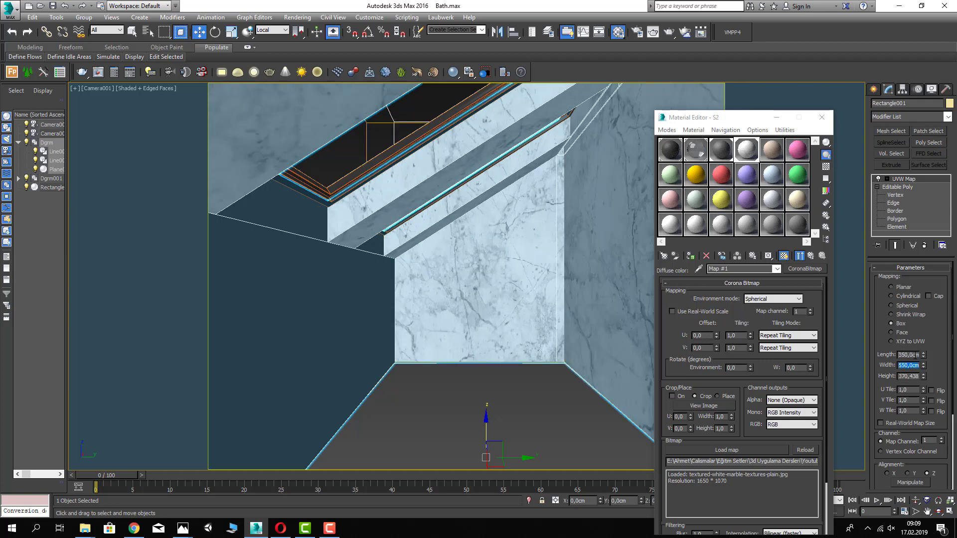
text(500)
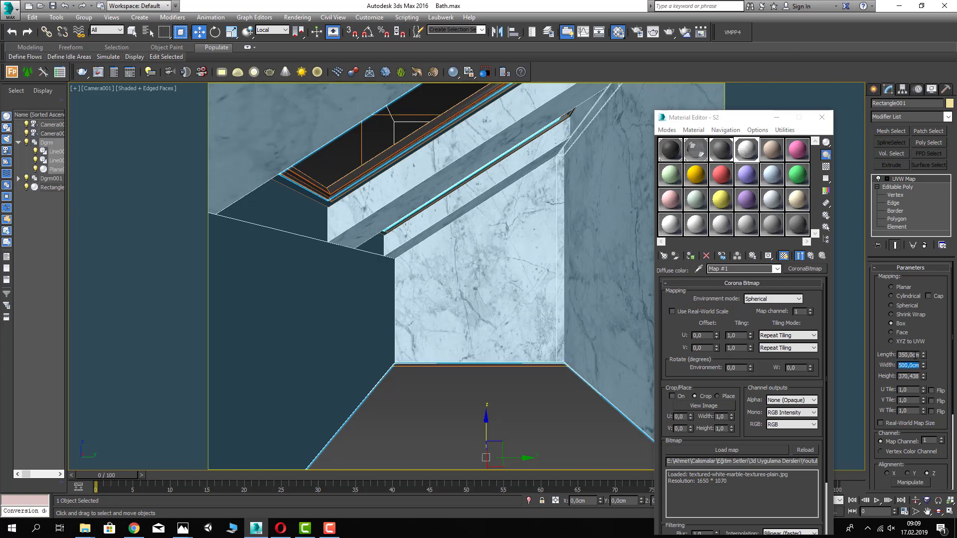
double_click(916, 354)
text(500)
key(Return)
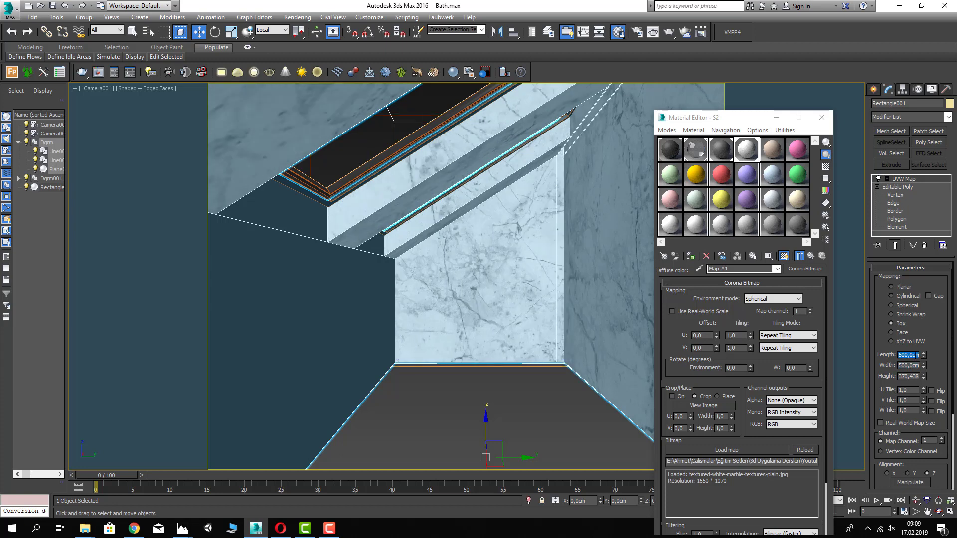
- Set the box mapping's height to 380 cm and return to the base settings of material S2
key(Tab)
key(Tab)
key(Return)
text(500)
key(Return)
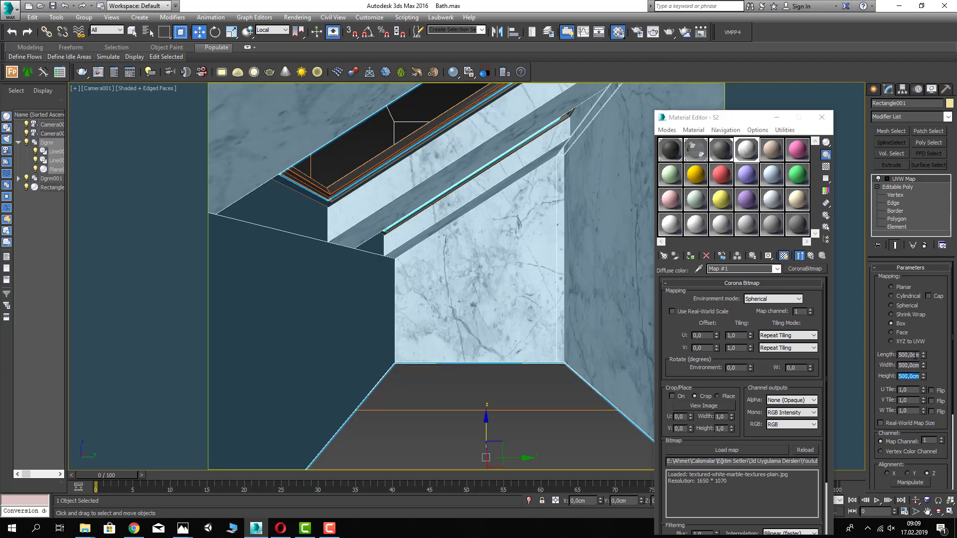
text(350)
key(Return)
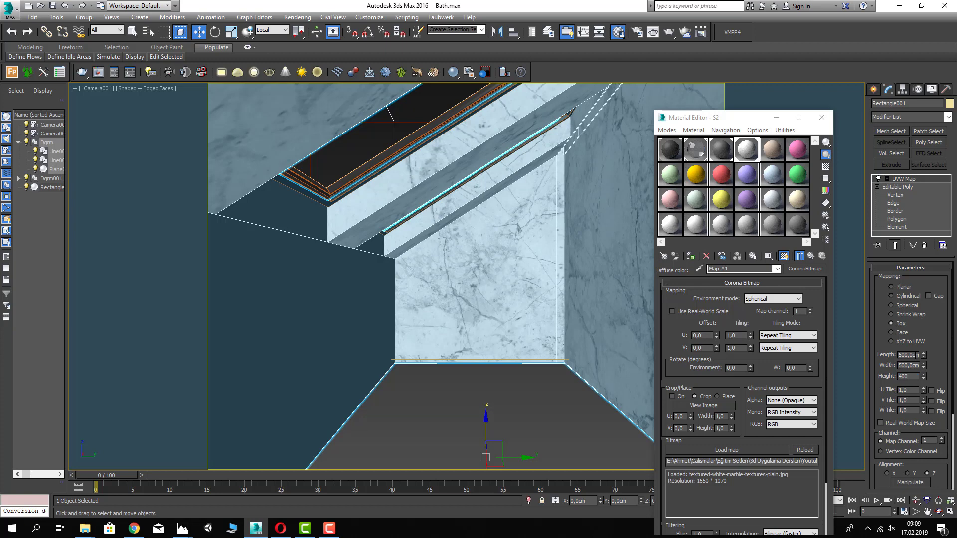
key(Return)
text(380)
key(Return)
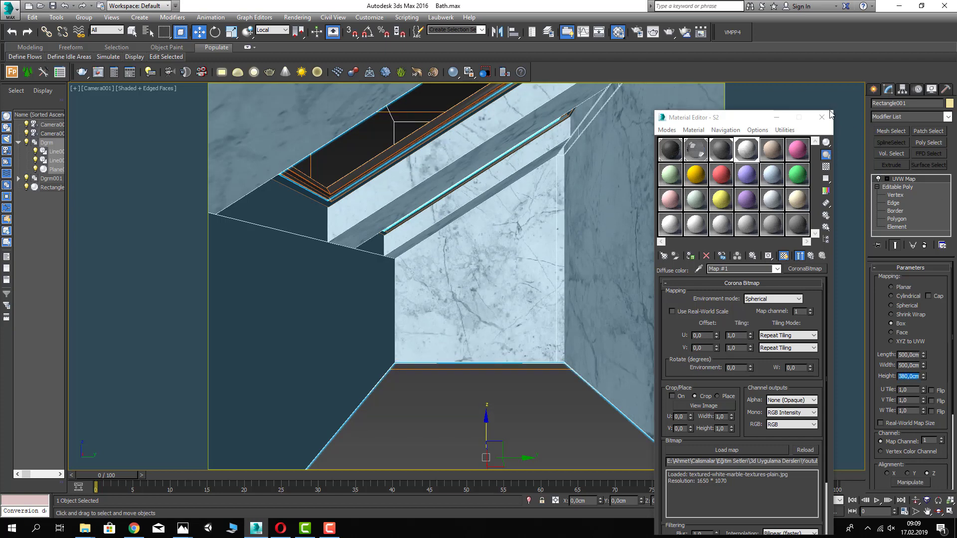
click(810, 256)
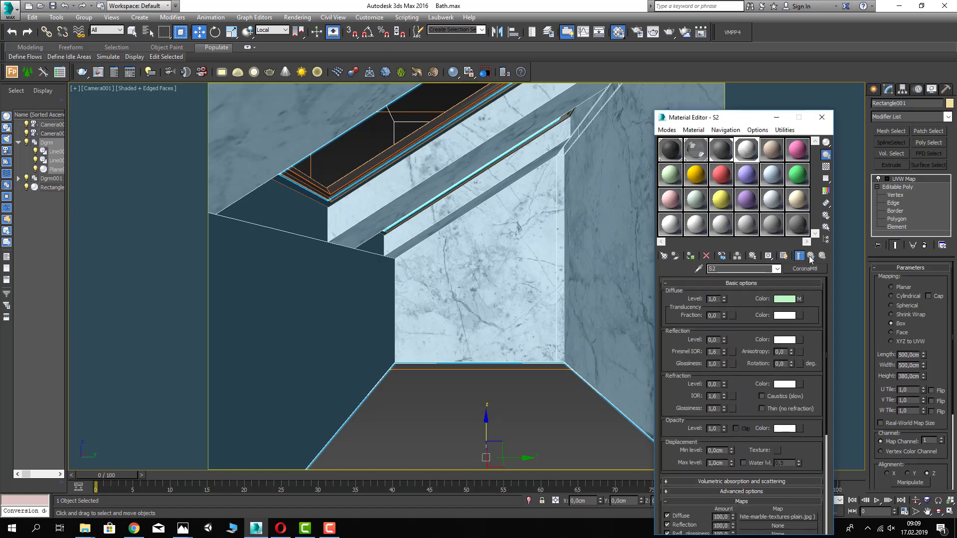
- Set the reflection level of material S2 to 1.0 and its reflection glossiness to 0.6, closing the Material Editor
drag(714, 337, 700, 341)
text(1)
key(Return)
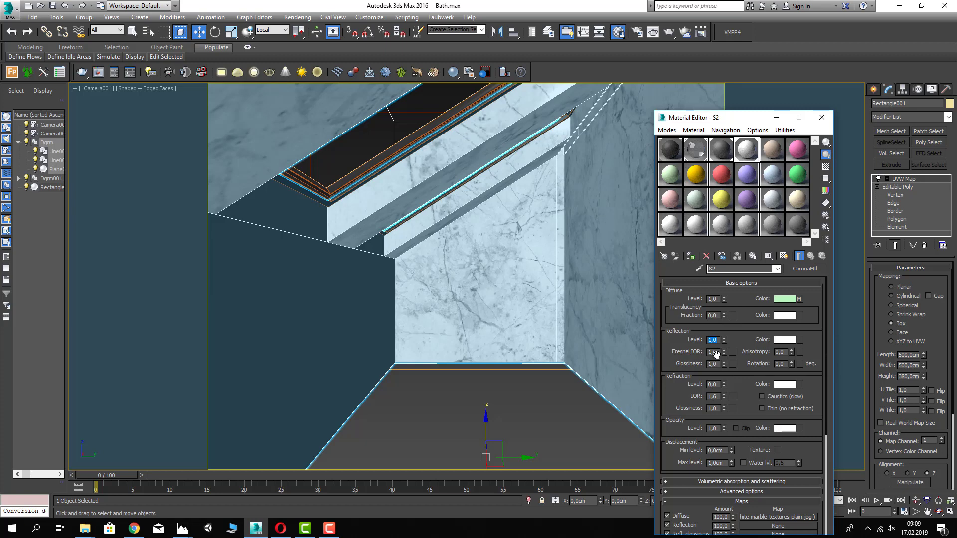
drag(717, 362, 673, 367)
key(Return)
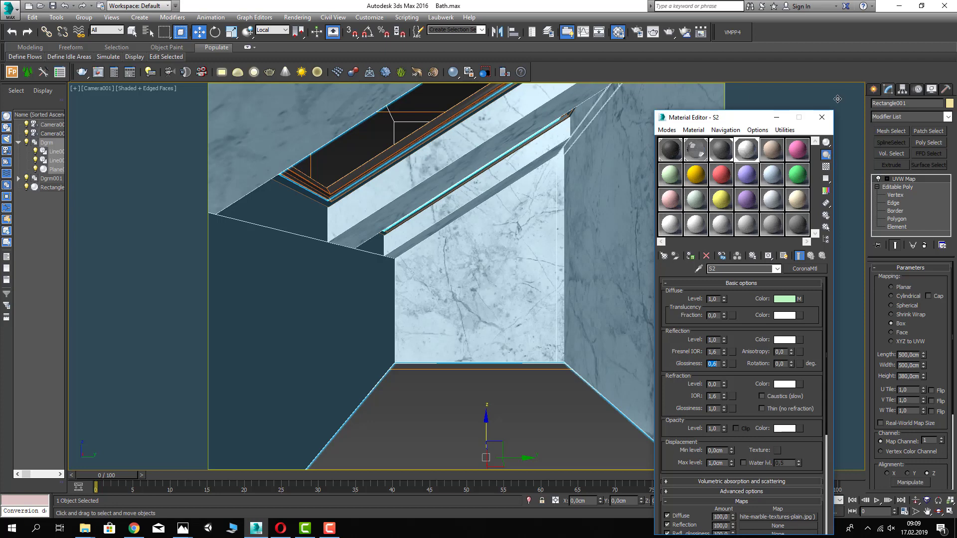
click(822, 117)
click(506, 403)
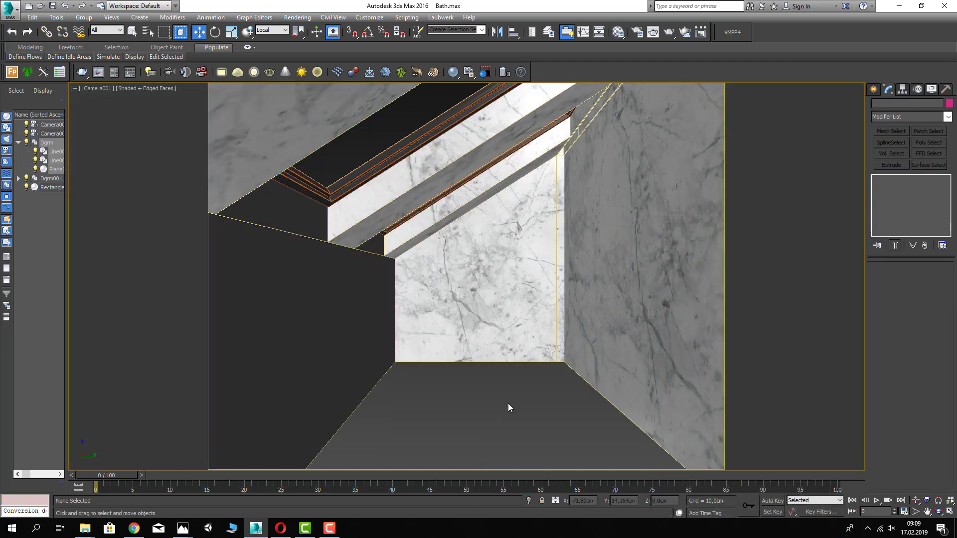
- Move the floor's open long edge onto the bottom edge of the dark left wall using vertex snapping
click(616, 384)
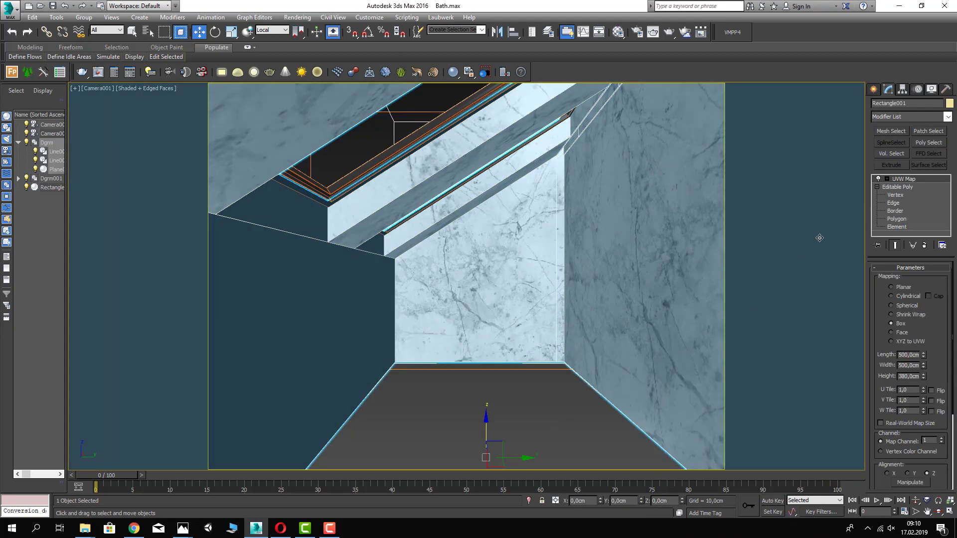
click(894, 203)
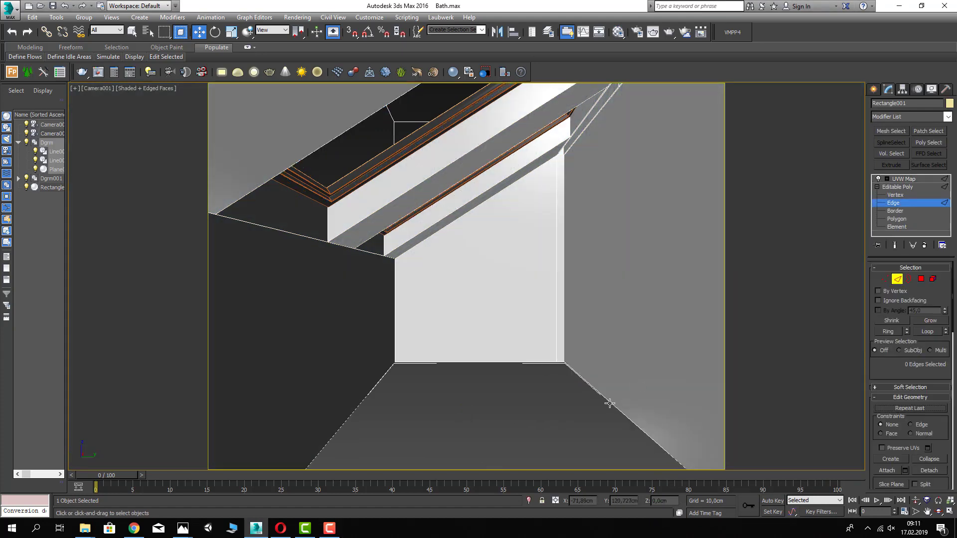
click(605, 404)
click(351, 31)
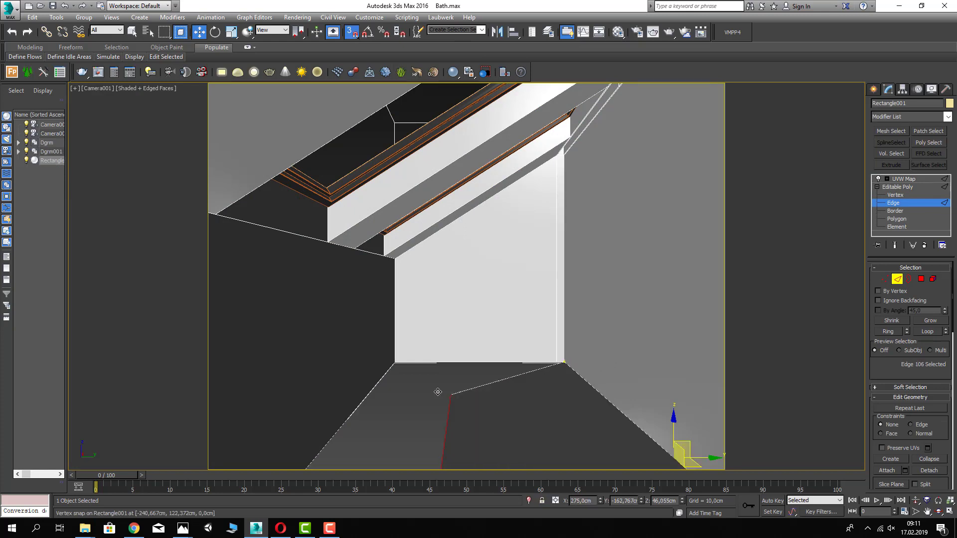
click(363, 399)
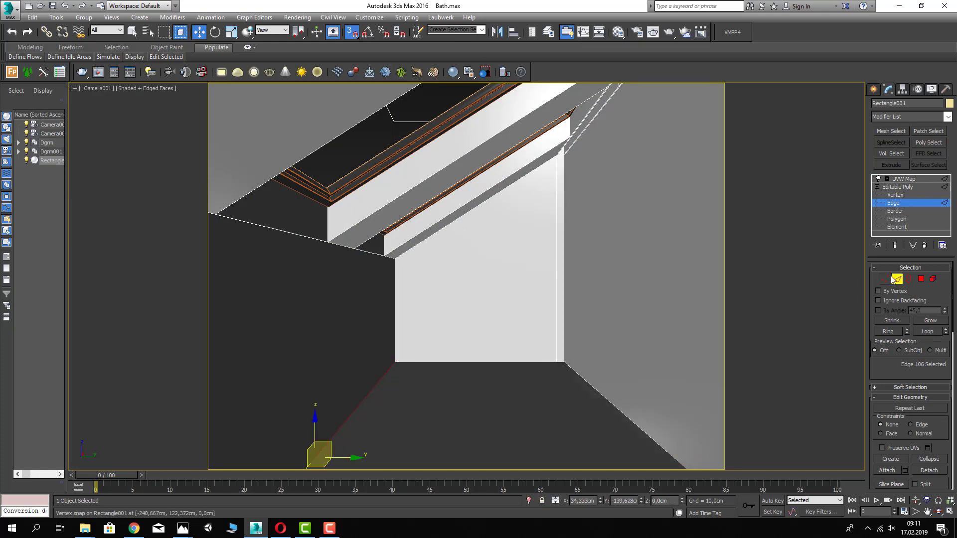
- Assign material ID 2 to the floor polygon of the room shell
click(908, 217)
click(681, 286)
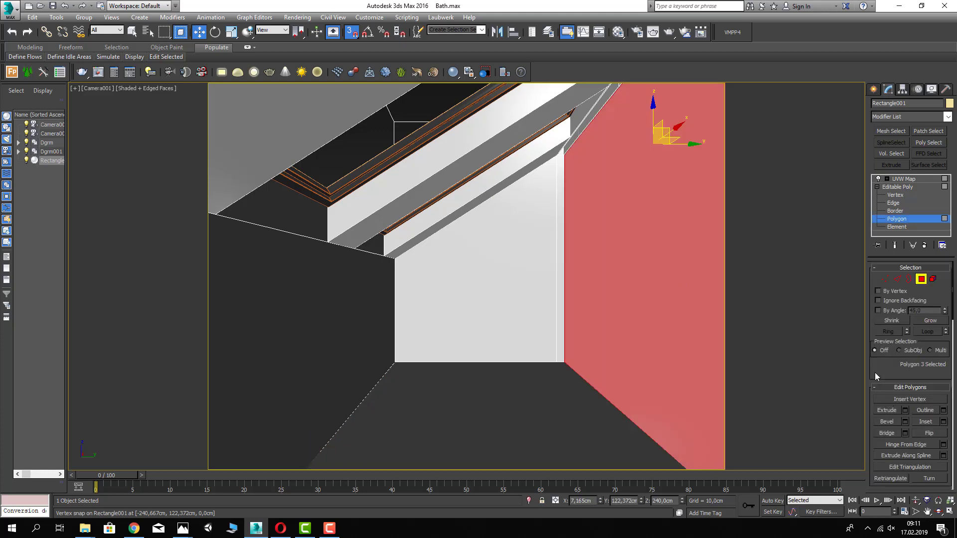
scroll(877, 374, down, 10)
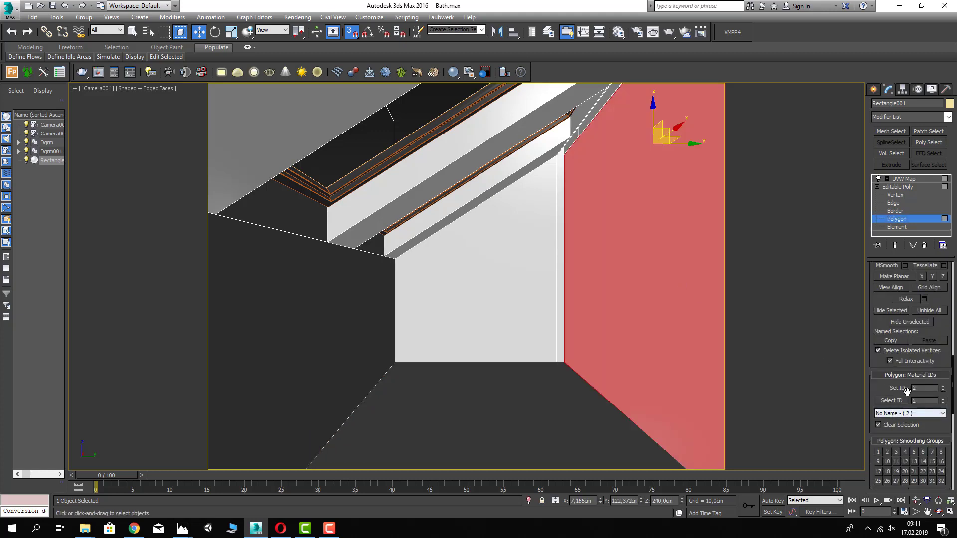
click(568, 408)
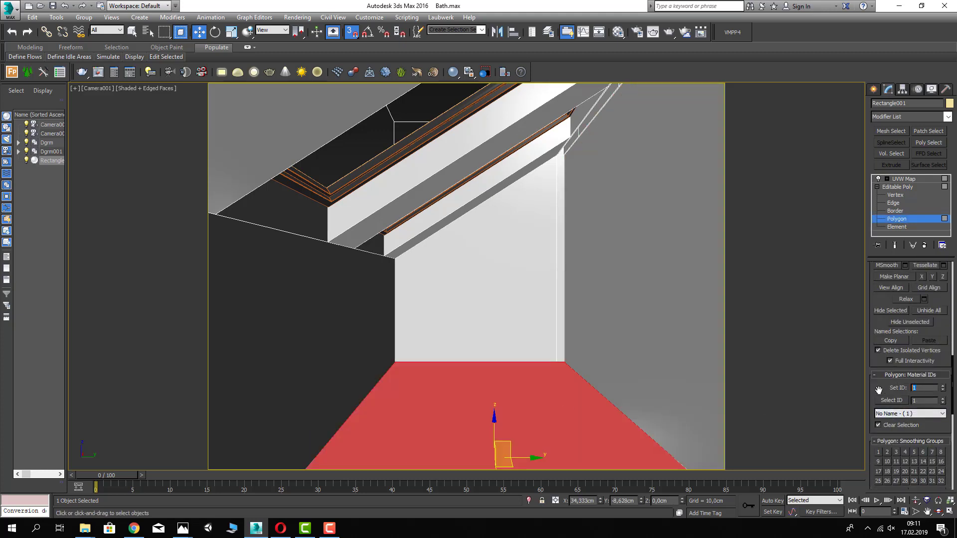
text(2)
key(Return)
- Clear the smoothing groups of all polygons of the room shell and return to its UVW Map modifier
click(690, 376)
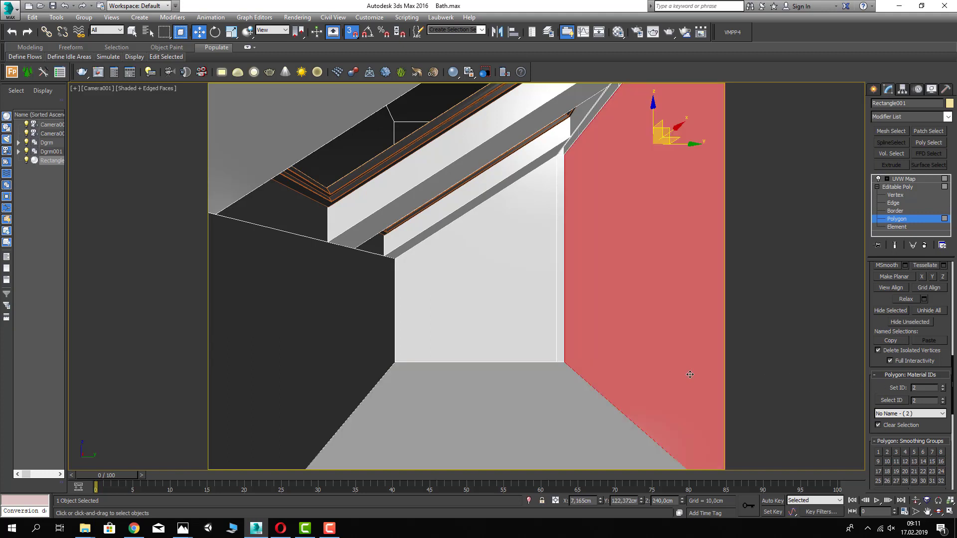
key(ctrl+a)
scroll(900, 406, down, 2)
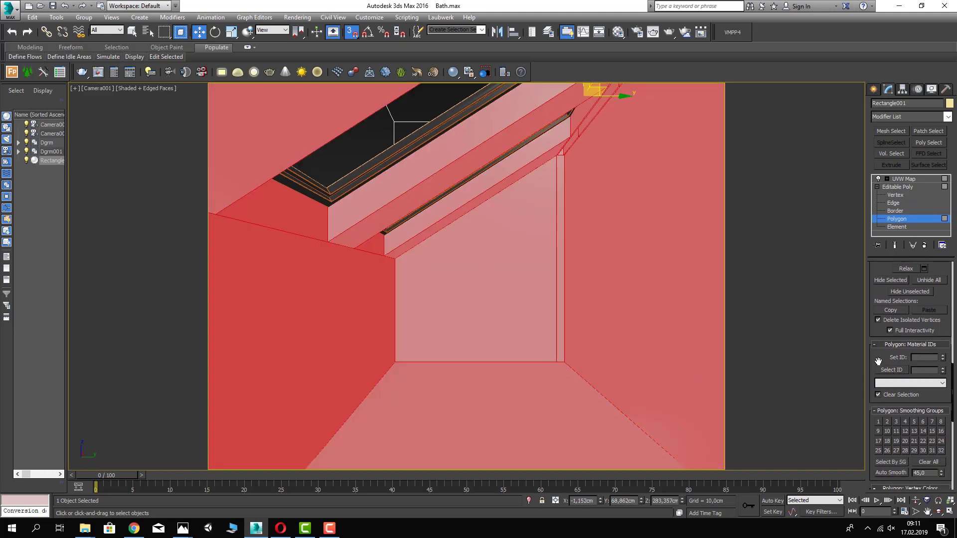
click(934, 463)
click(897, 187)
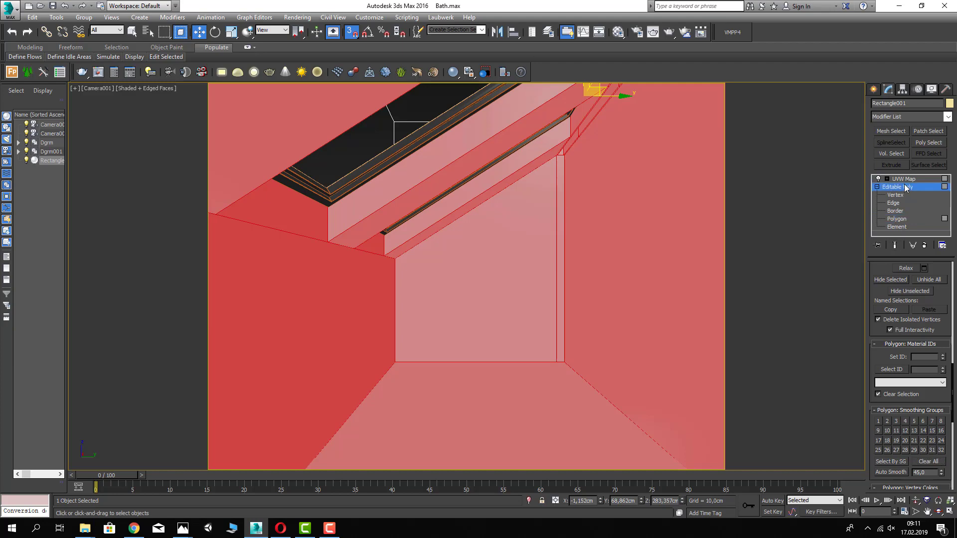
click(903, 179)
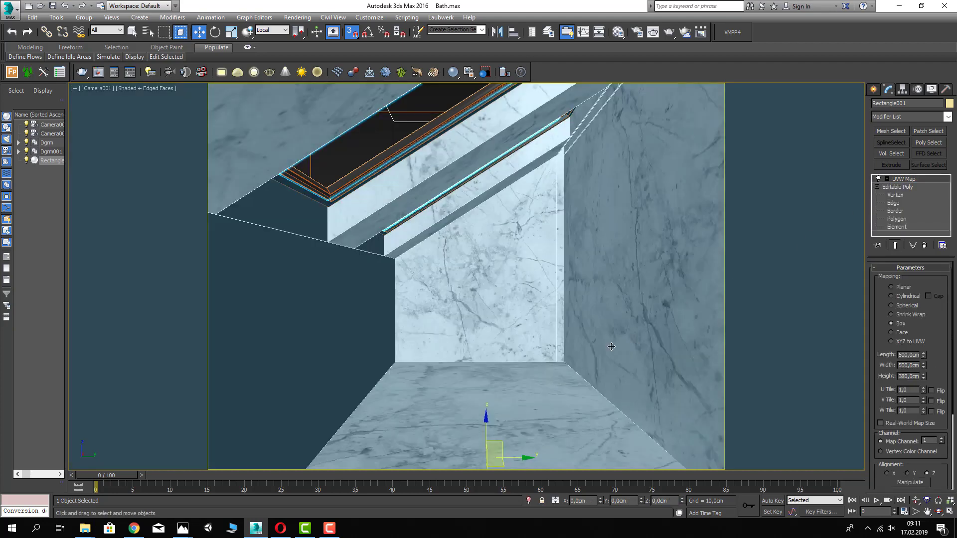
- Turn off the edged-faces display and inspect the shell from outside in perspective before returning to the camera view
key(F4)
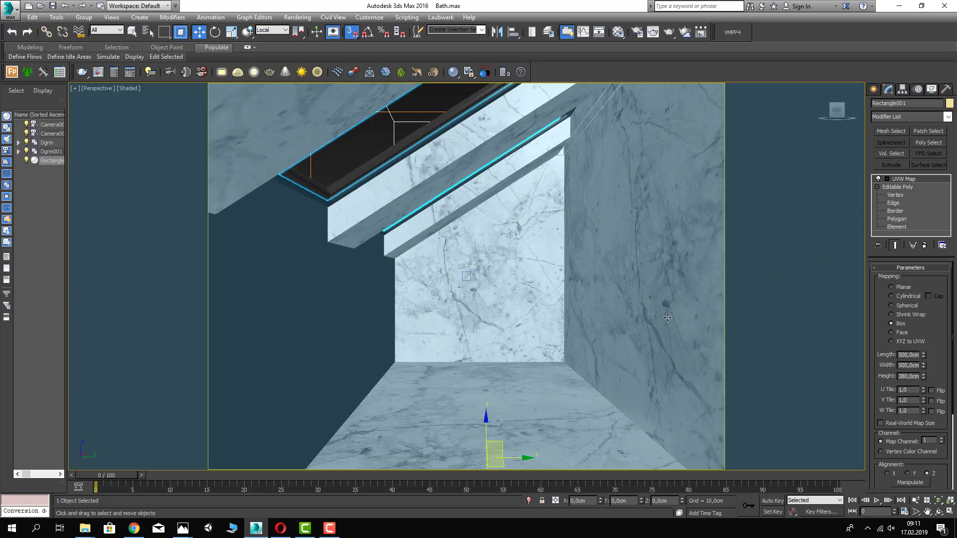
key(p)
scroll(612, 283, down, 10)
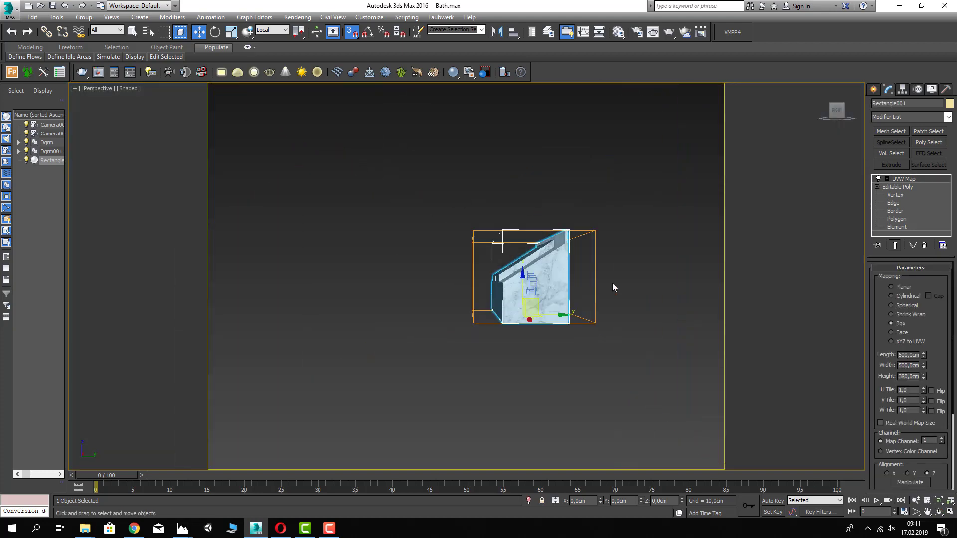
click(612, 283)
alt+middle_drag(612, 283, 635, 312)
key(c)
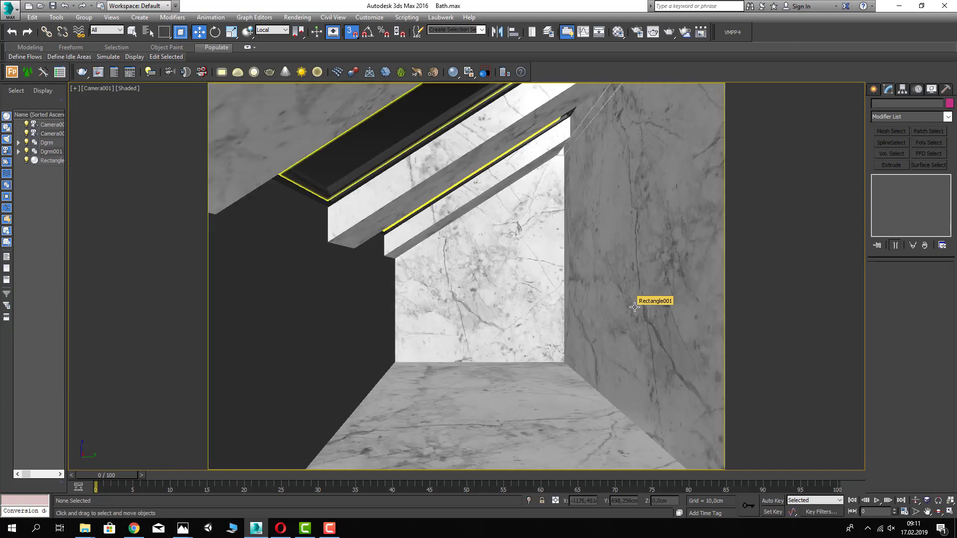
- Set the floor polygon's material ID to 1 and return the shell to its UVW Map level, leaving it deselected
click(639, 295)
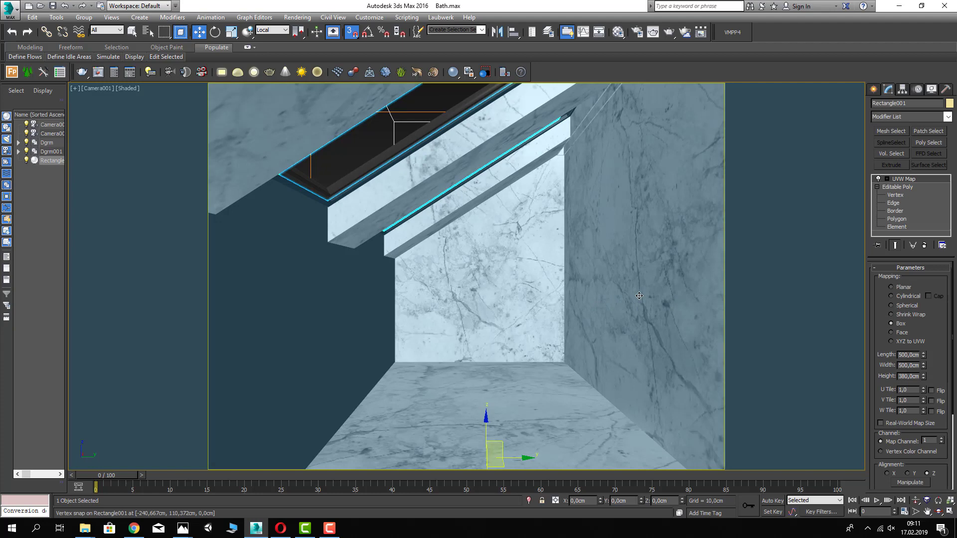
click(903, 218)
click(380, 327)
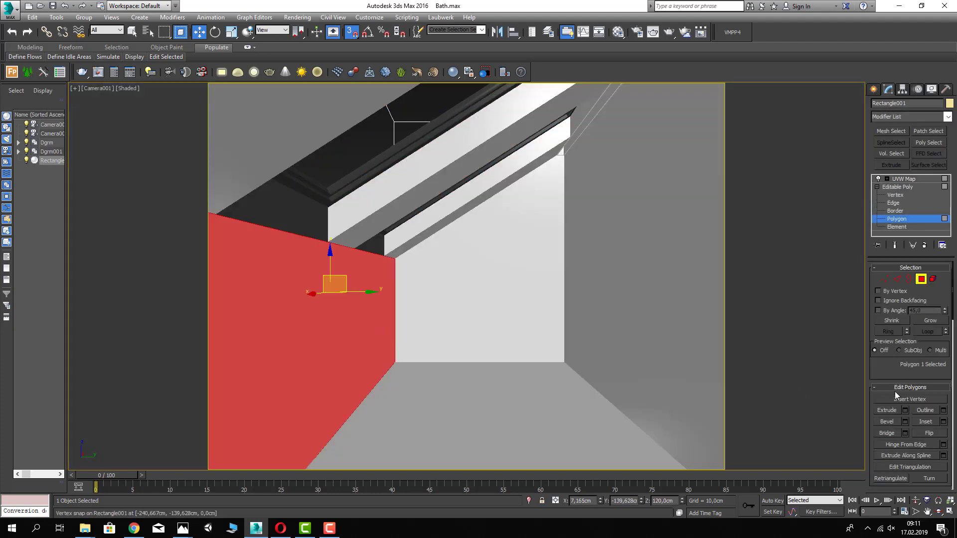
scroll(895, 391, down, 10)
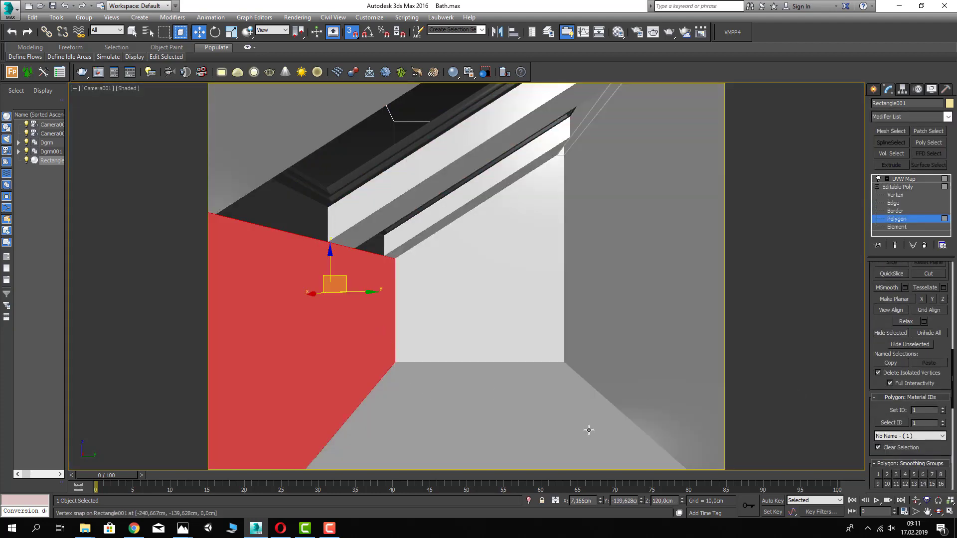
click(588, 430)
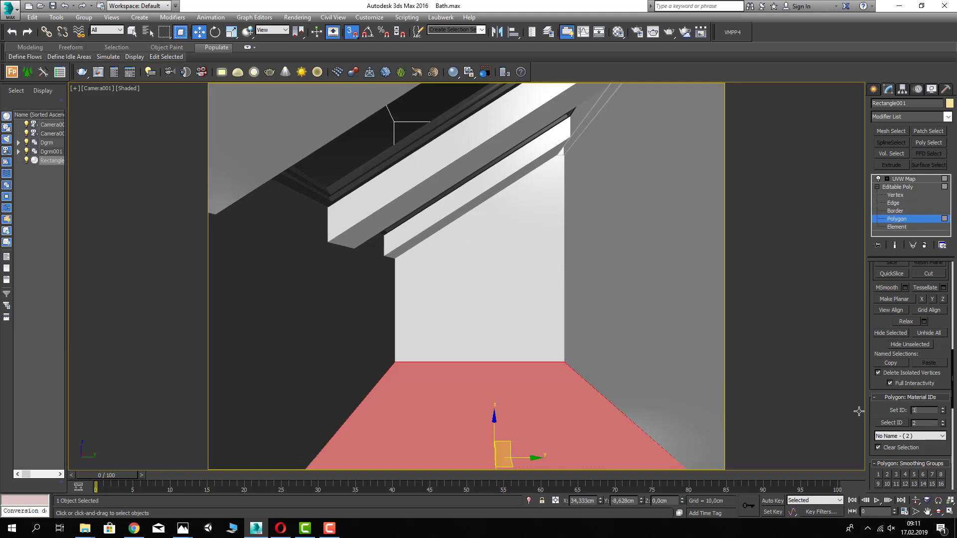
text(1)
key(Return)
click(905, 182)
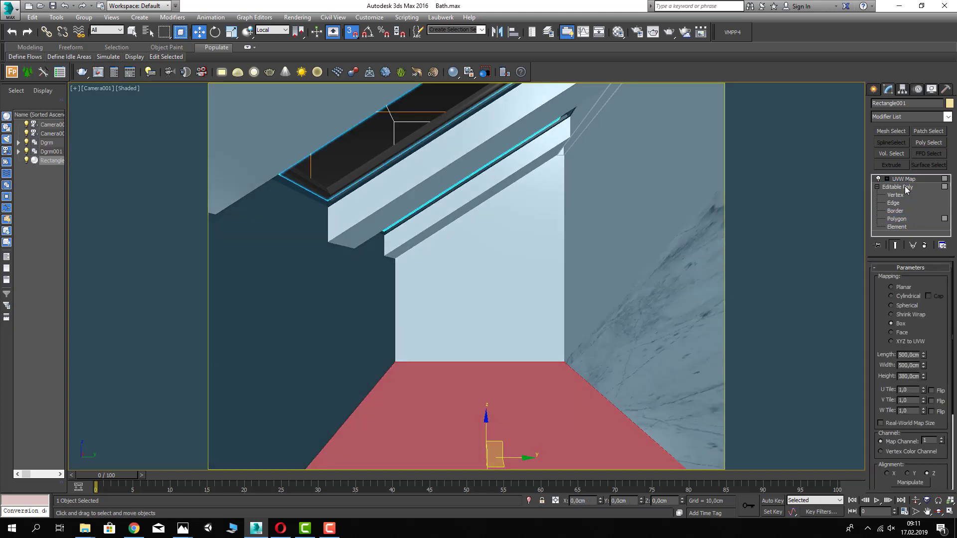
click(904, 186)
click(907, 187)
click(904, 178)
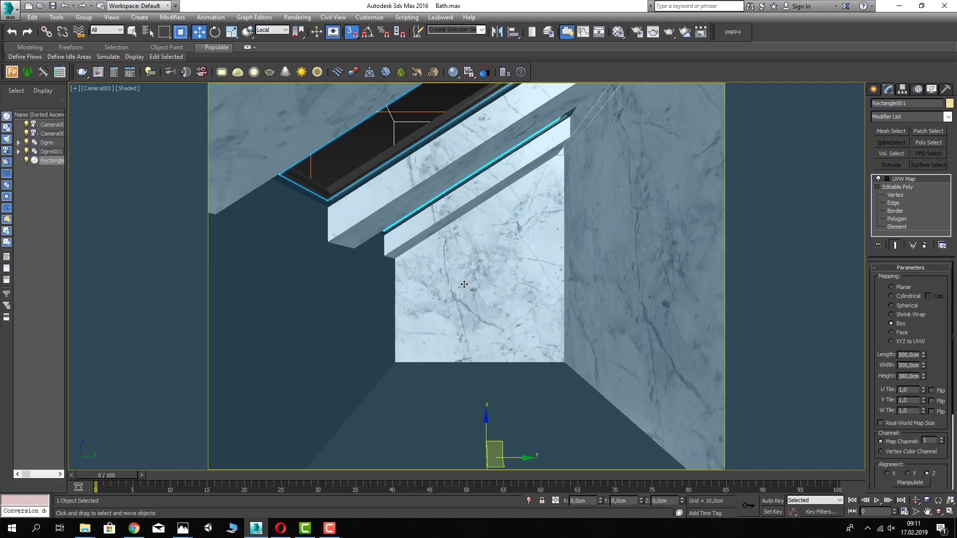
click(483, 309)
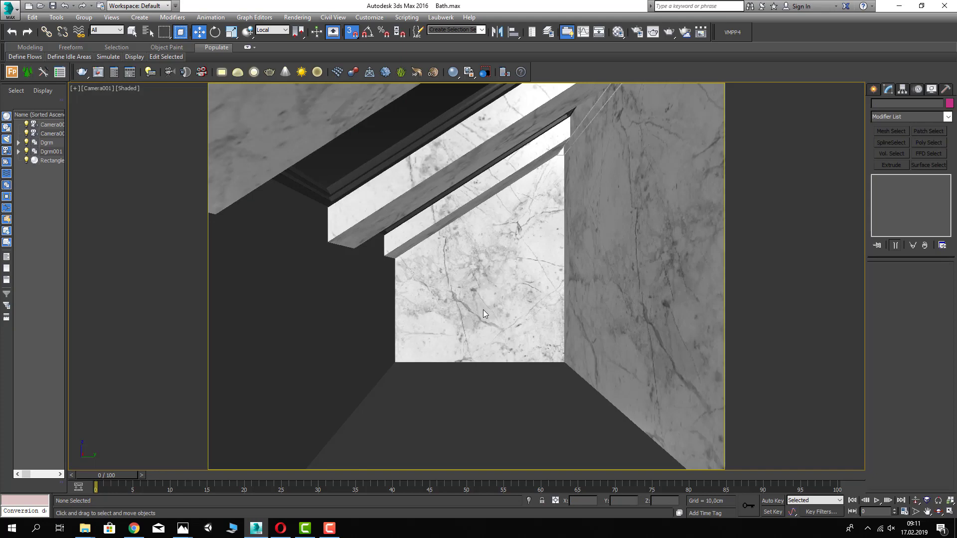
click(8, 11)
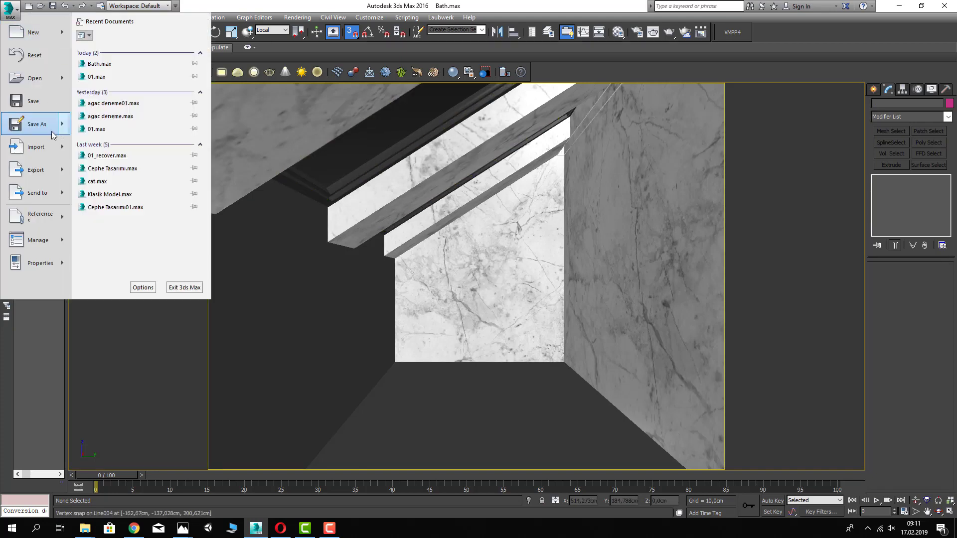
mouse_move(67, 149)
click(114, 90)
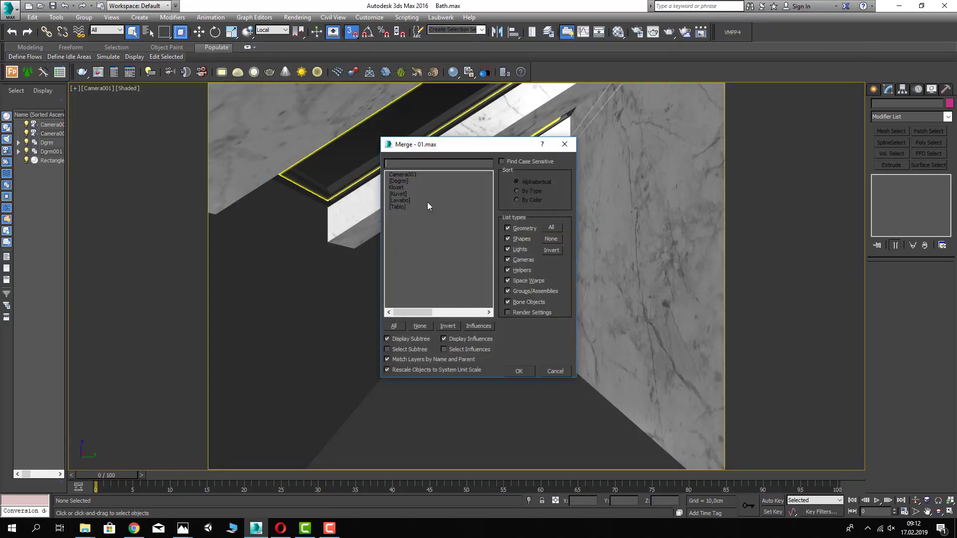
drag(407, 175, 408, 214)
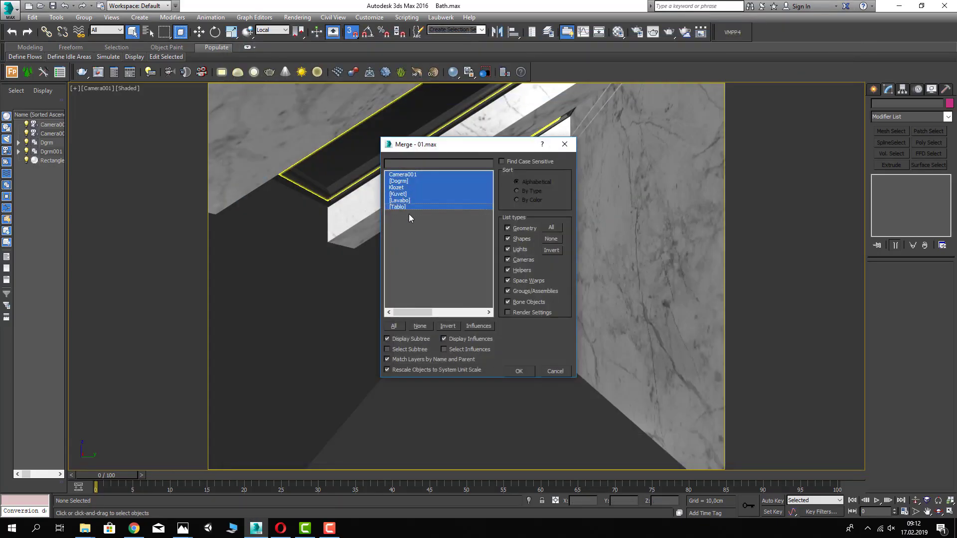
click(519, 371)
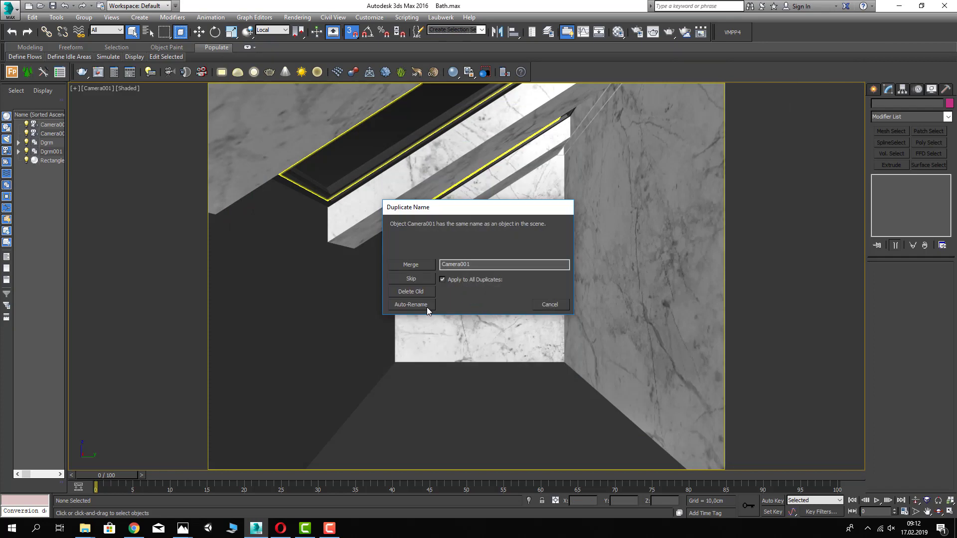
click(538, 305)
- Merge Dogrm, Klozet, Kuvet, Lavabo and Tablo from 01.max into the scene, leaving out cameras and lights
click(6, 10)
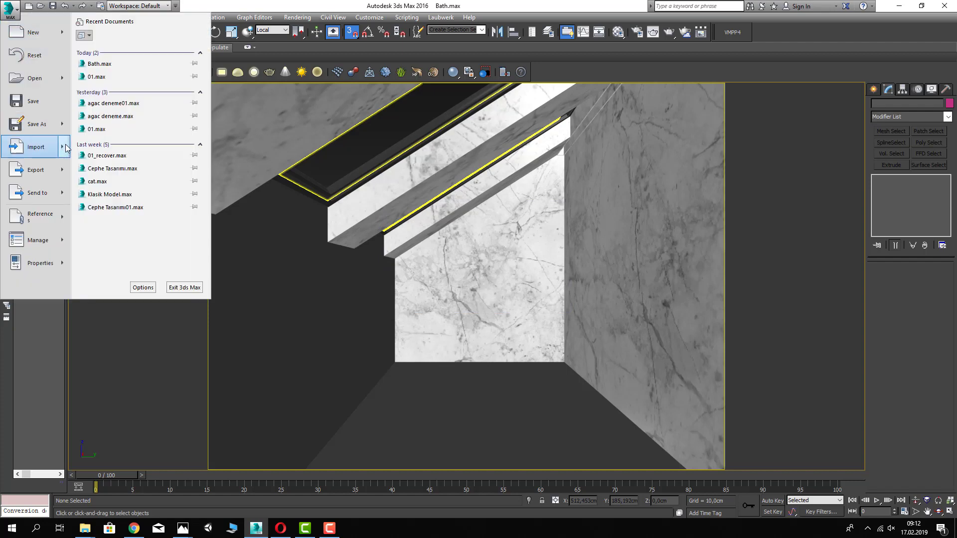
mouse_move(30, 146)
click(195, 104)
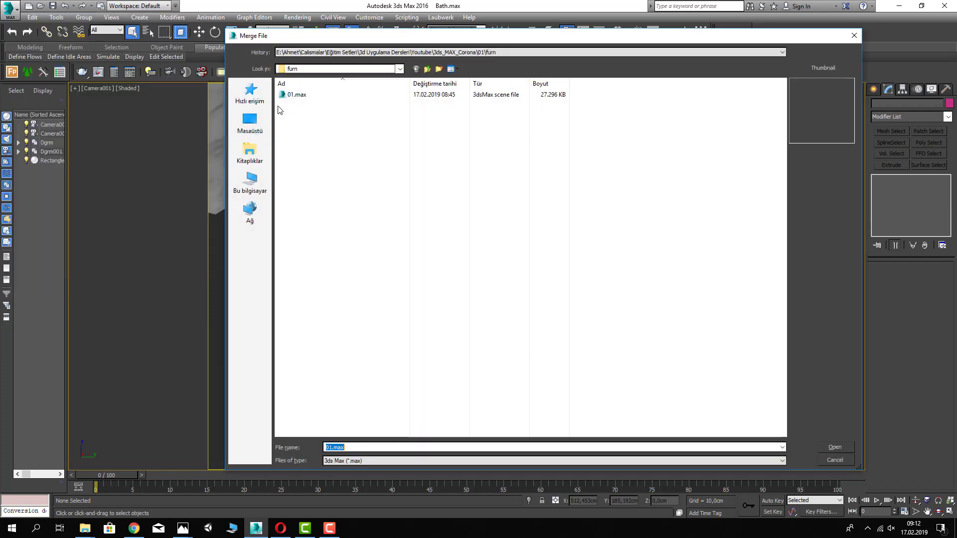
double_click(283, 97)
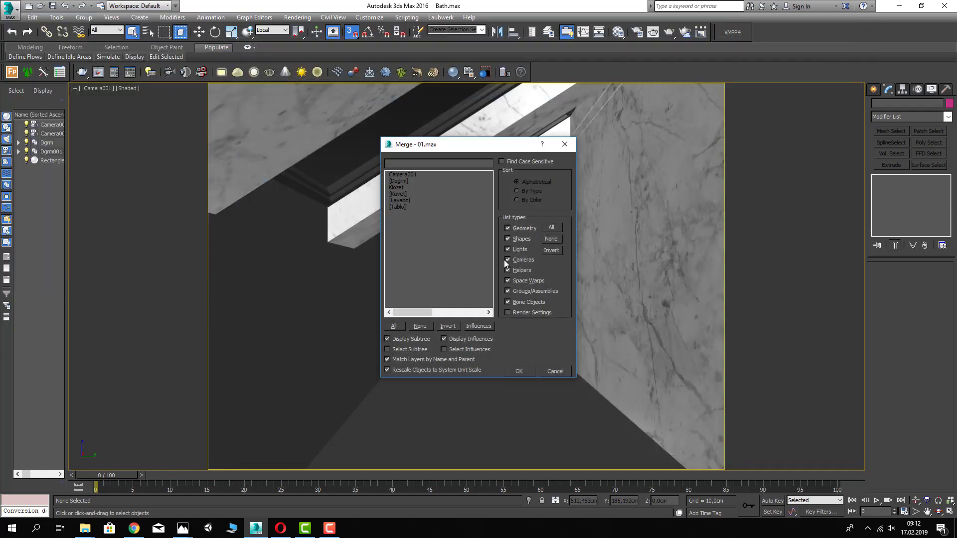
click(509, 259)
click(513, 249)
drag(412, 175, 414, 204)
click(516, 371)
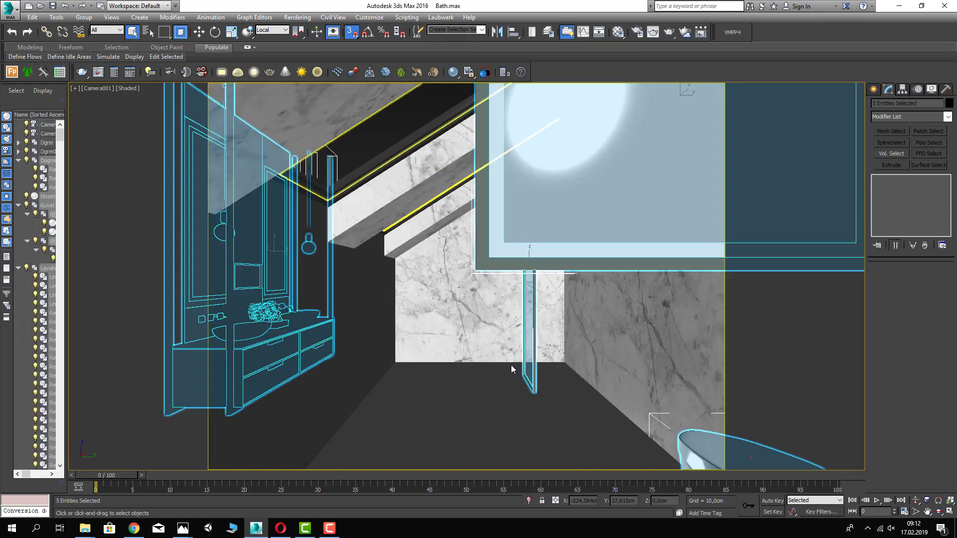
- Move the five merged furnishing objects away from the room shell in the top view with snapping off
key(p)
key(z)
alt+middle_drag(440, 327, 408, 342)
key(t)
scroll(421, 331, up, 3)
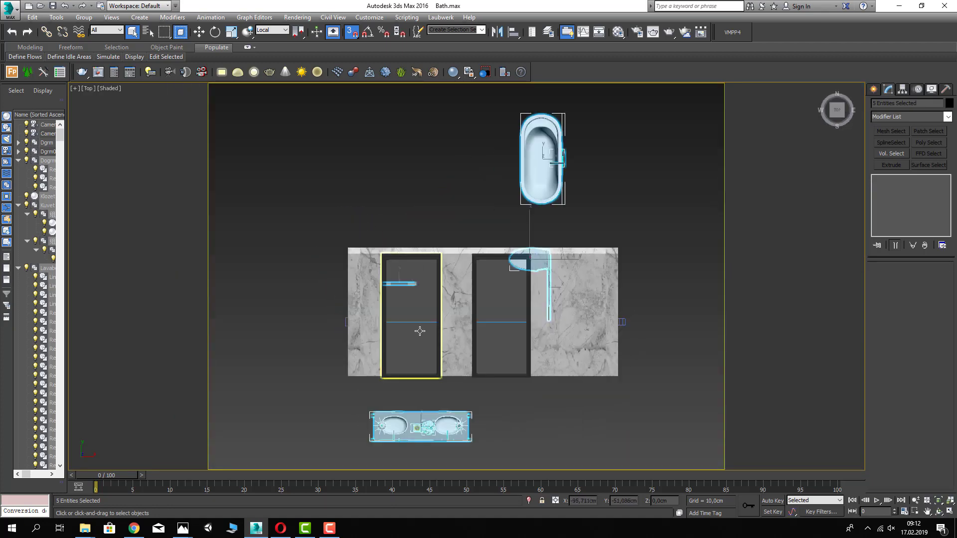
scroll(421, 331, down, 5)
key(w)
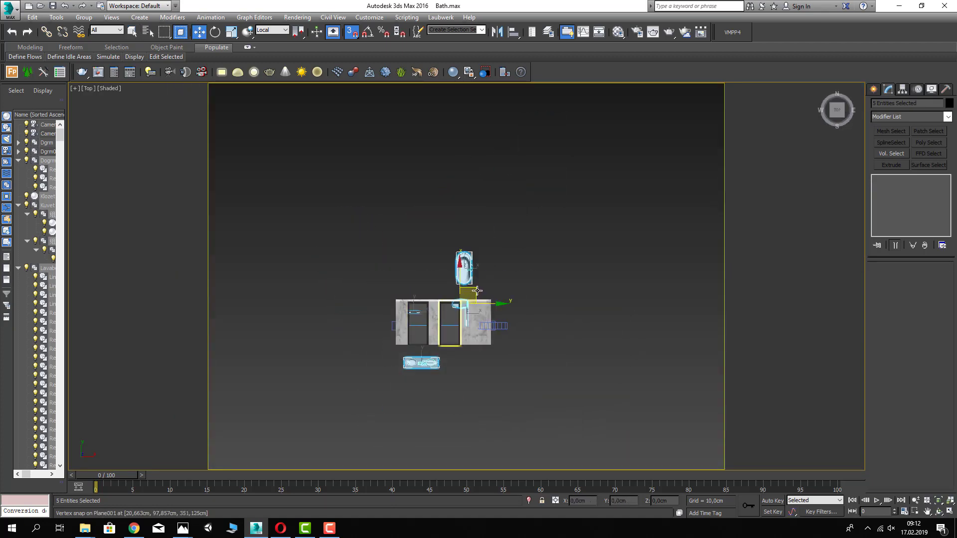
click(349, 35)
drag(467, 289, 461, 204)
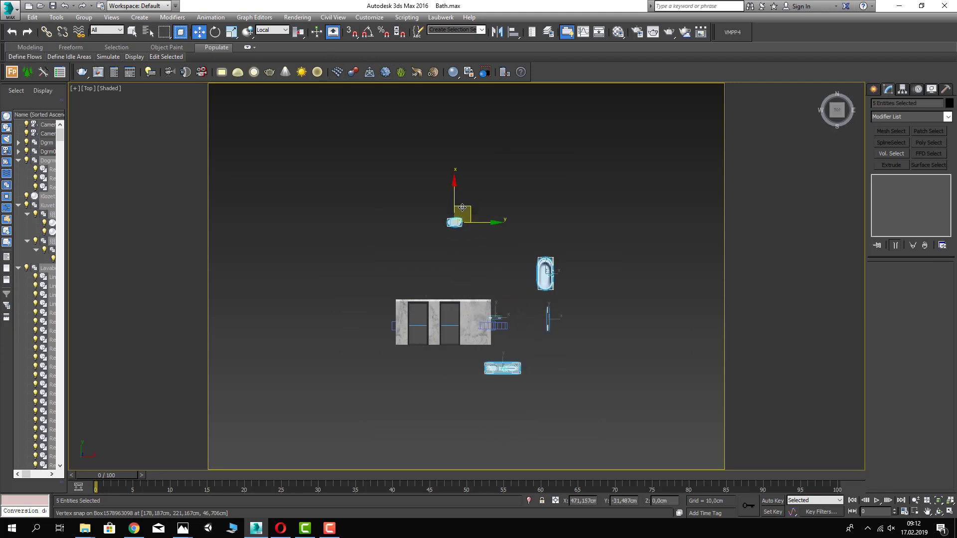
- Undo the last move and, using the View coordinate system, place the five merged objects clear above the room in the top view, then deselect them
key(ctrl+z)
click(271, 30)
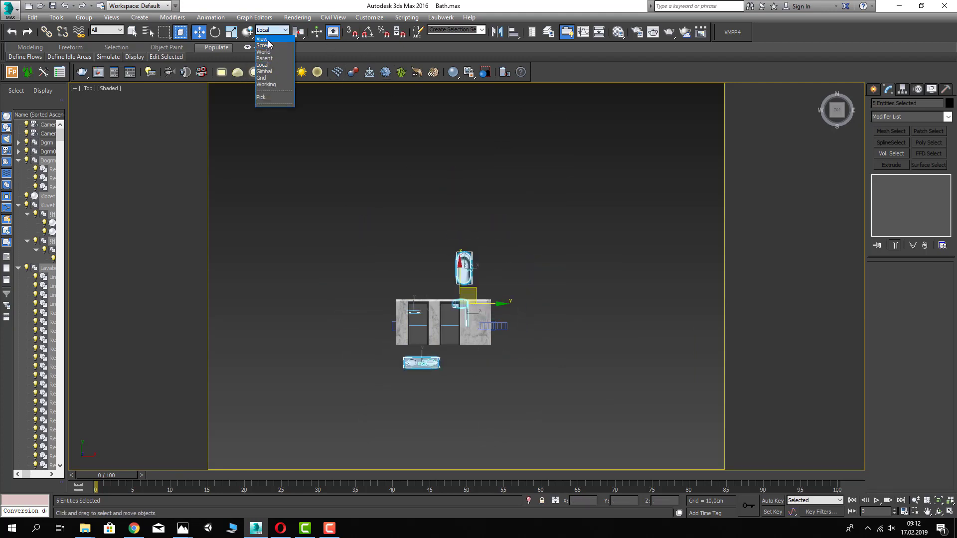
click(266, 37)
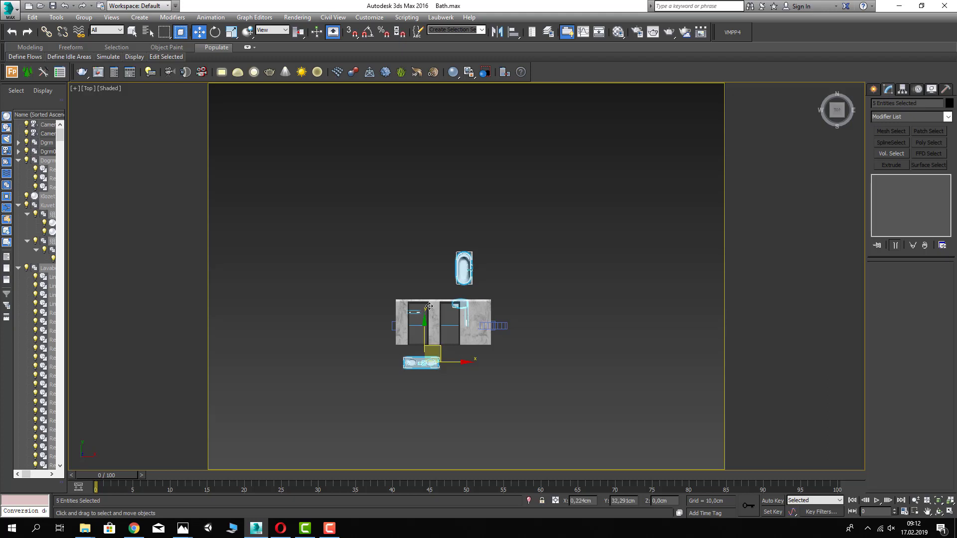
drag(436, 346, 402, 218)
click(436, 171)
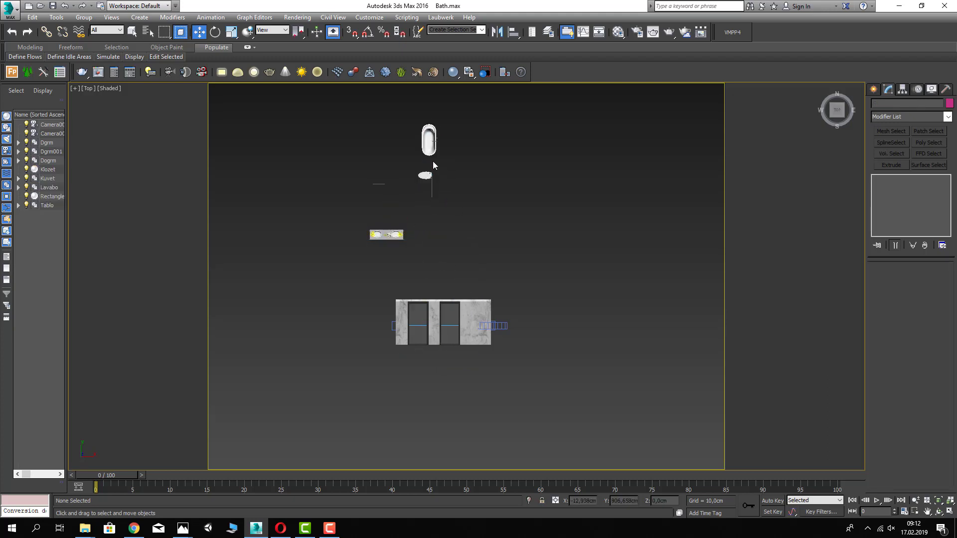
- Rotate the Kuvet bathtub group 180 degrees about the Z axis
click(430, 149)
right_click(215, 32)
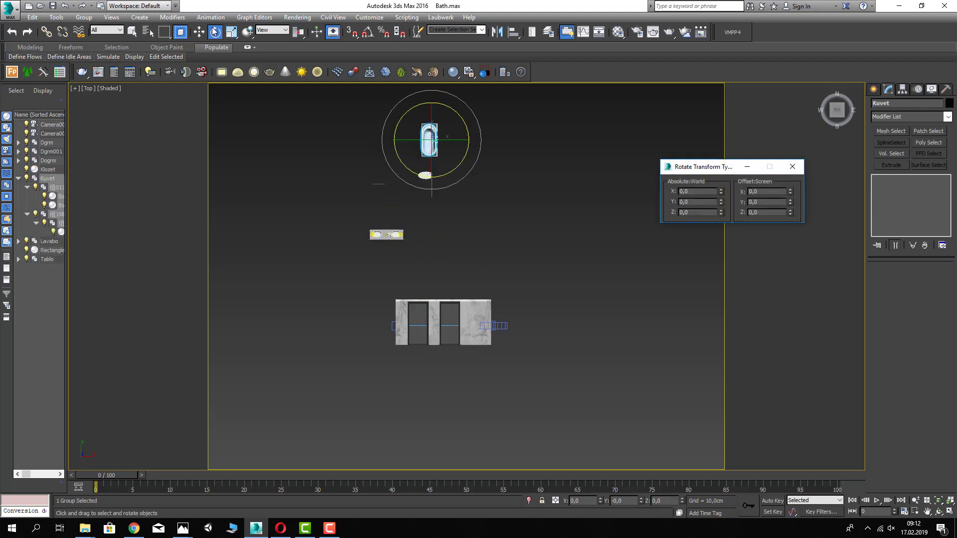
text(180)
key(Return)
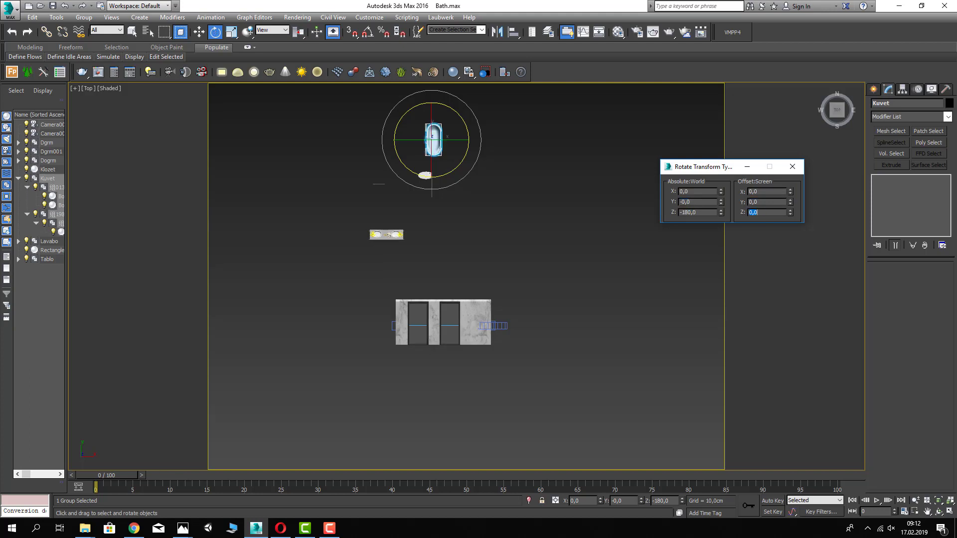
- Move the Kuvet bathtub into the room's left end in the top view, at about X -181 cm, Y -15 cm
click(199, 32)
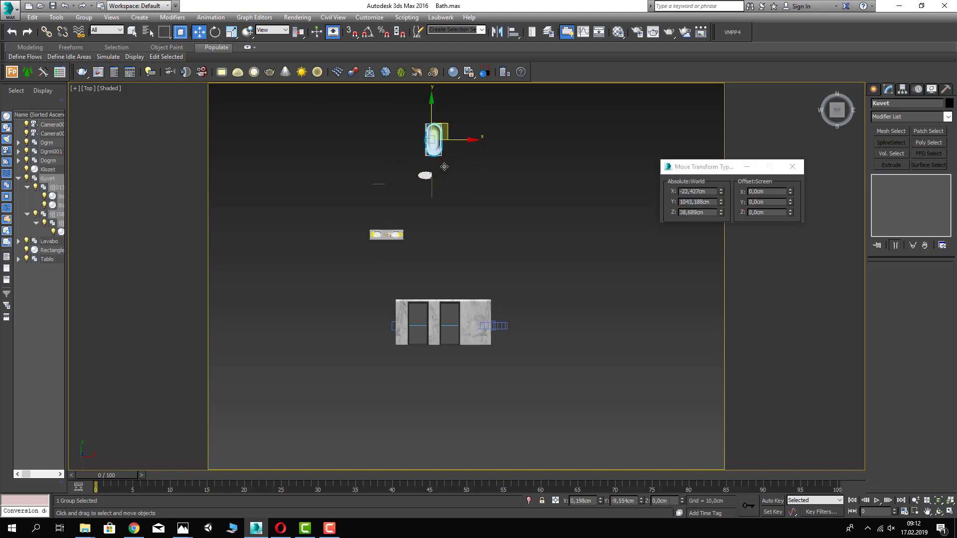
drag(449, 132, 424, 305)
scroll(414, 329, up, 6)
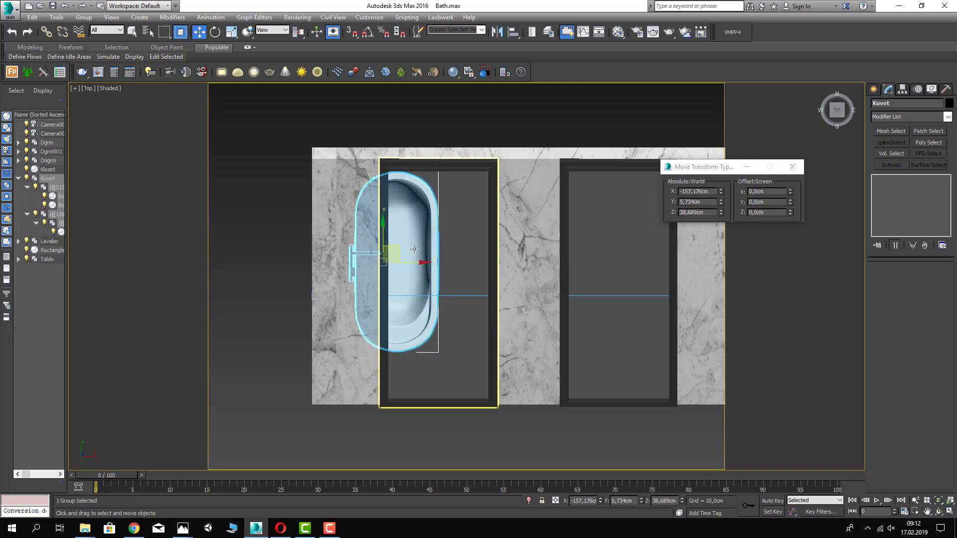
drag(399, 250, 383, 265)
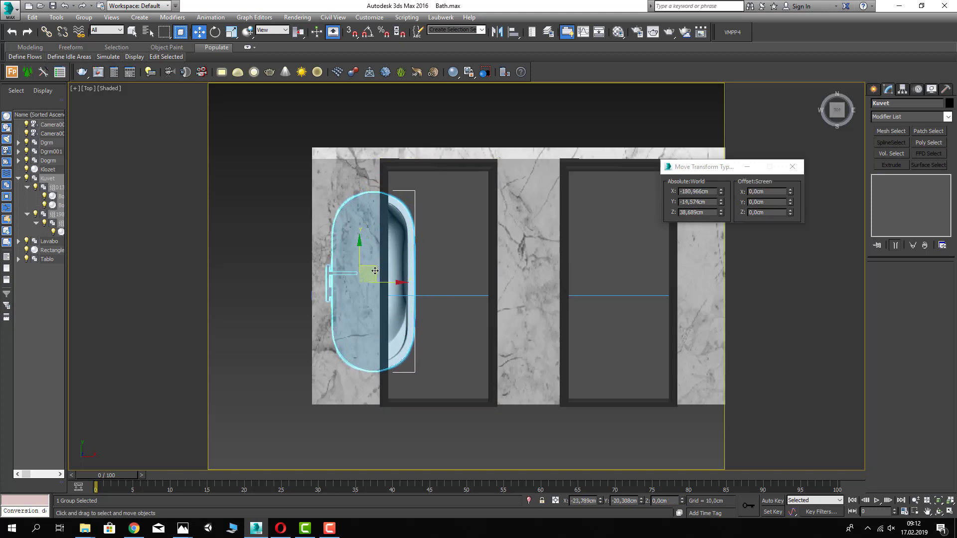
- Move the bathtub group Kuvet along X against the room's end wall, to about X -196 cm
key(f)
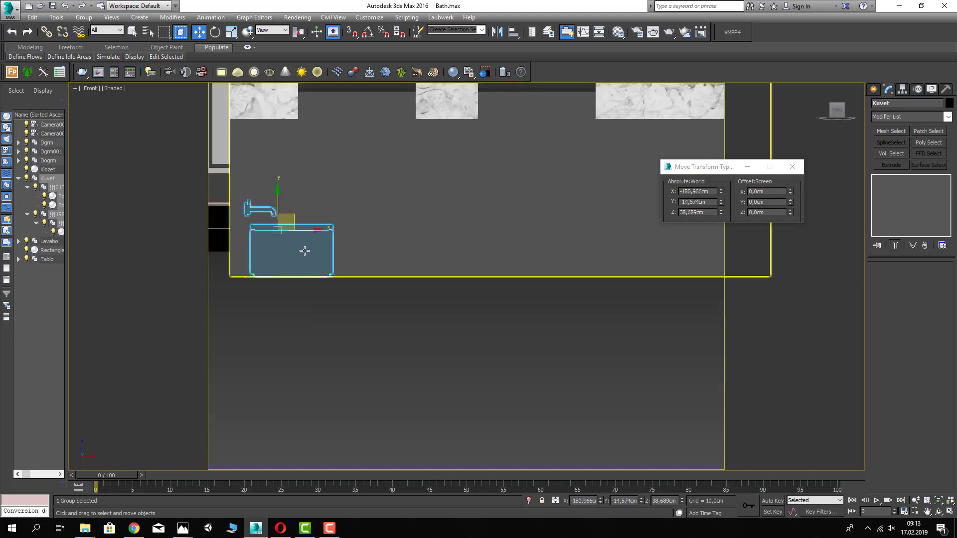
middle_drag(305, 250, 439, 253)
scroll(399, 247, up, 2)
drag(427, 232, 407, 233)
key(F3)
key(F3)
key(t)
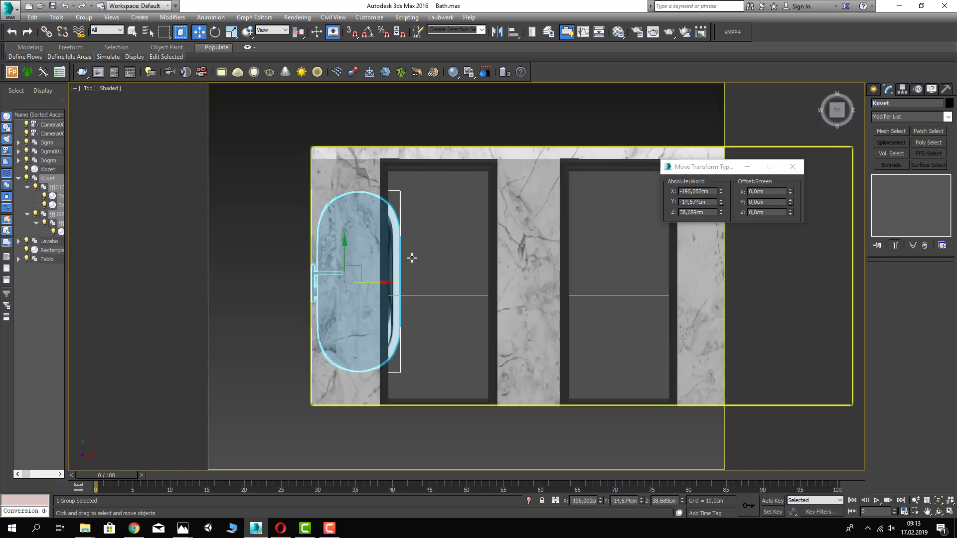
- Rotate the washbasin group Lavabo outside the room by -180 degrees about the Z axis
scroll(401, 260, down, 3)
click(396, 170)
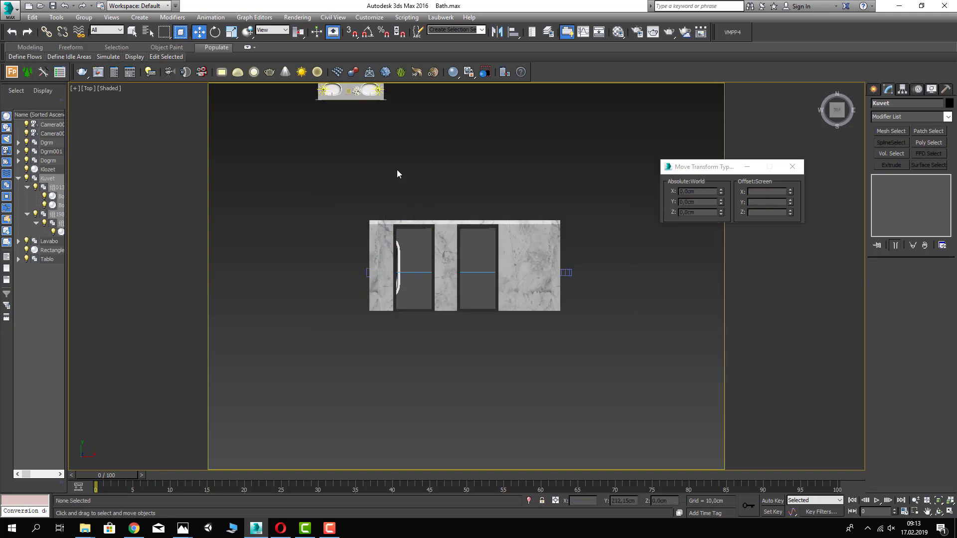
key(F3)
middle_drag(418, 203, 426, 299)
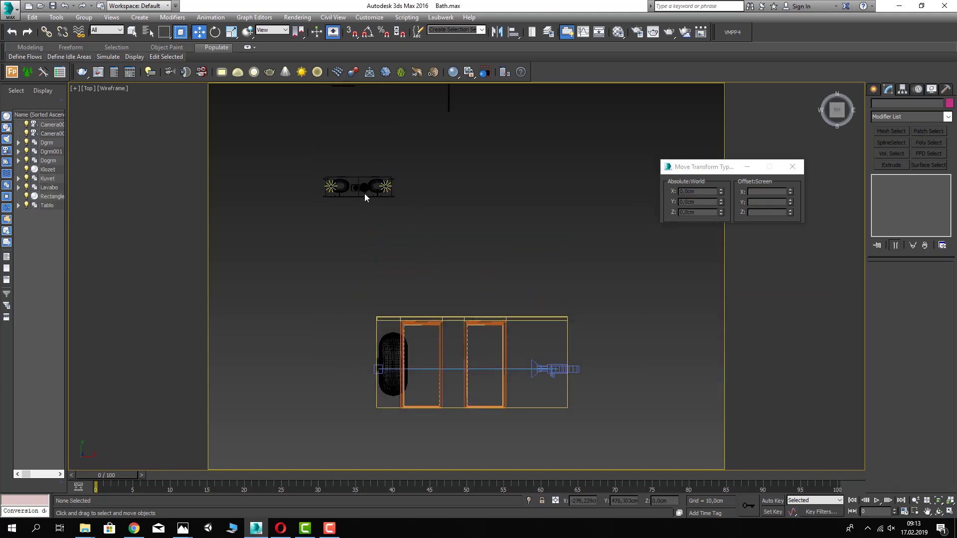
click(364, 193)
scroll(331, 177, up, 5)
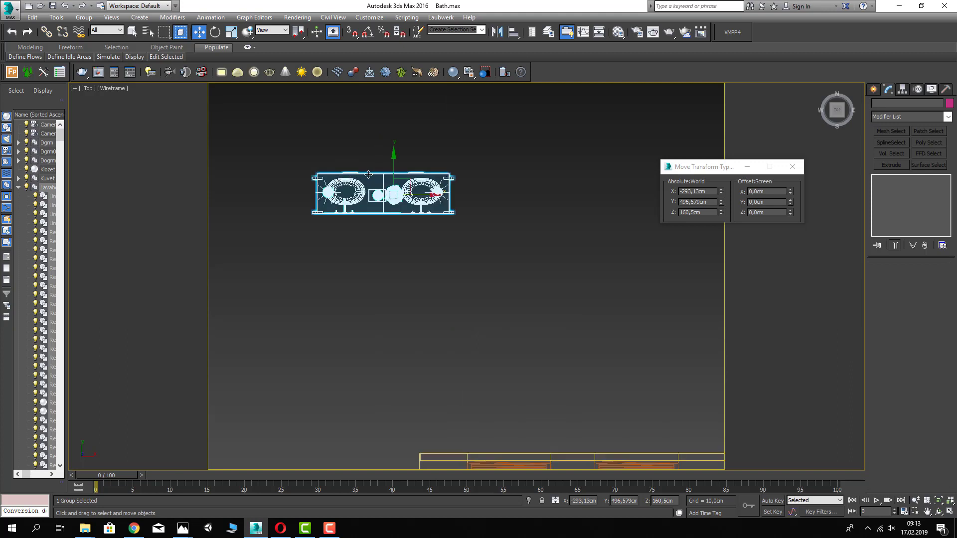
click(214, 32)
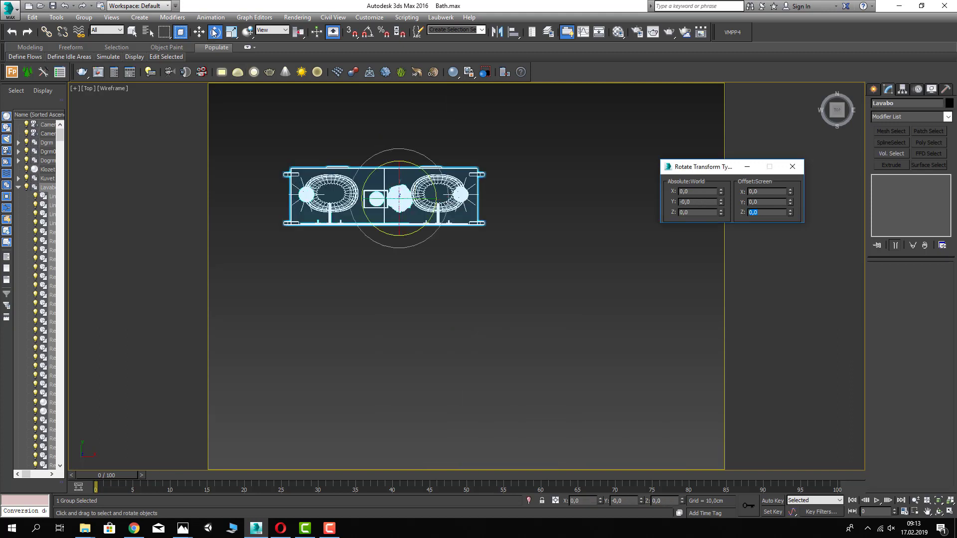
key(Return)
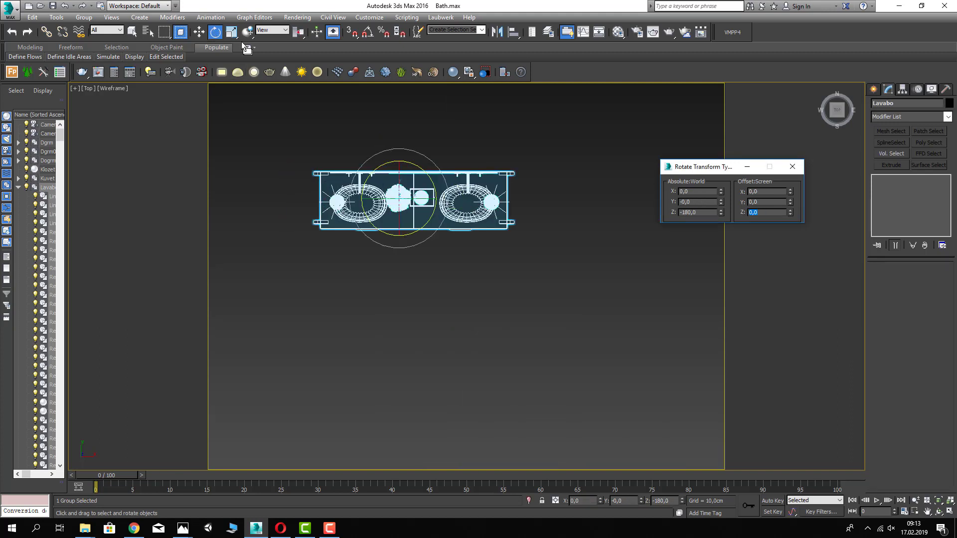
- Move the Lavabo group into the room against its long back wall, to about X 35 cm, Y 79 cm
click(199, 32)
scroll(407, 239, down, 10)
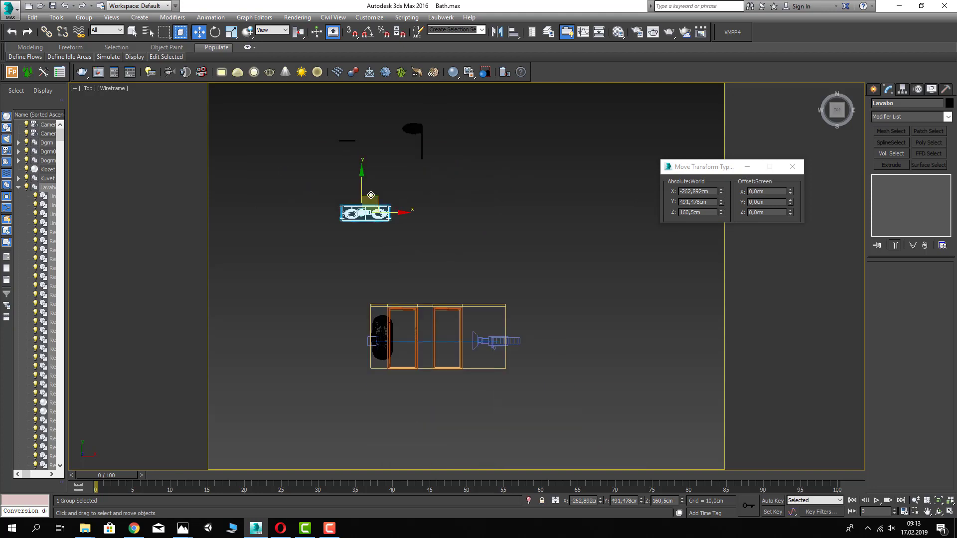
drag(371, 199, 426, 291)
scroll(440, 317, up, 5)
scroll(441, 318, up, 2)
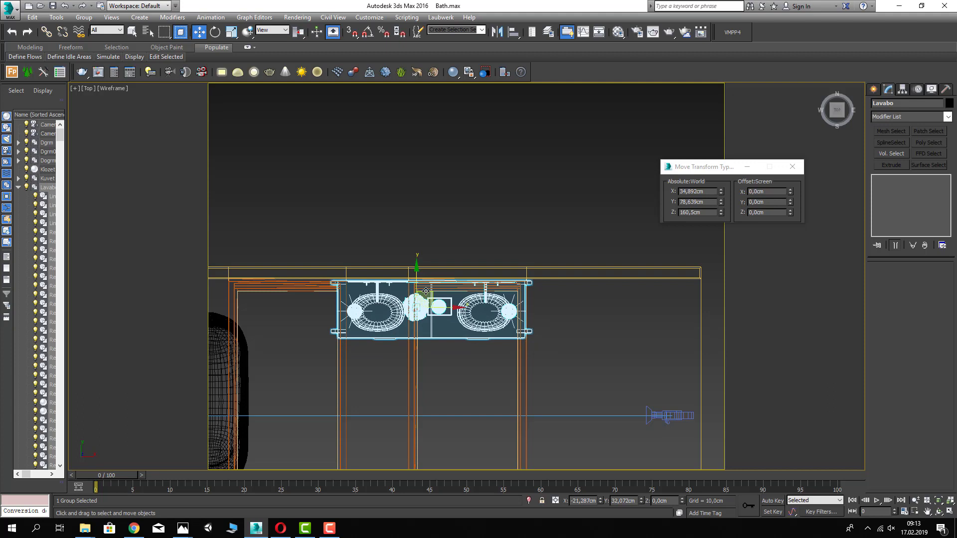
scroll(426, 291, down, 6)
click(413, 225)
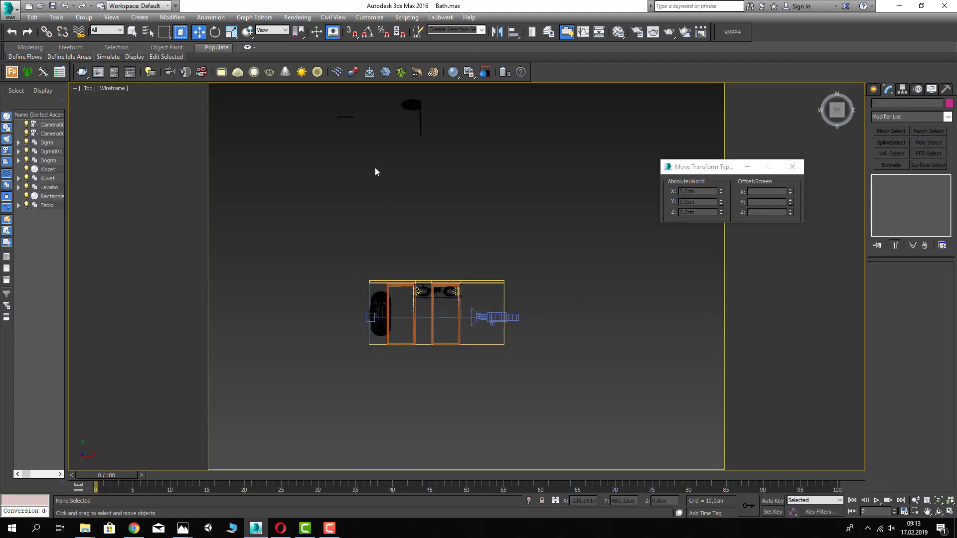
- Move the toilet Klozet into the room and rotate it -90 degrees about the Z axis
middle_drag(375, 171, 417, 266)
click(454, 193)
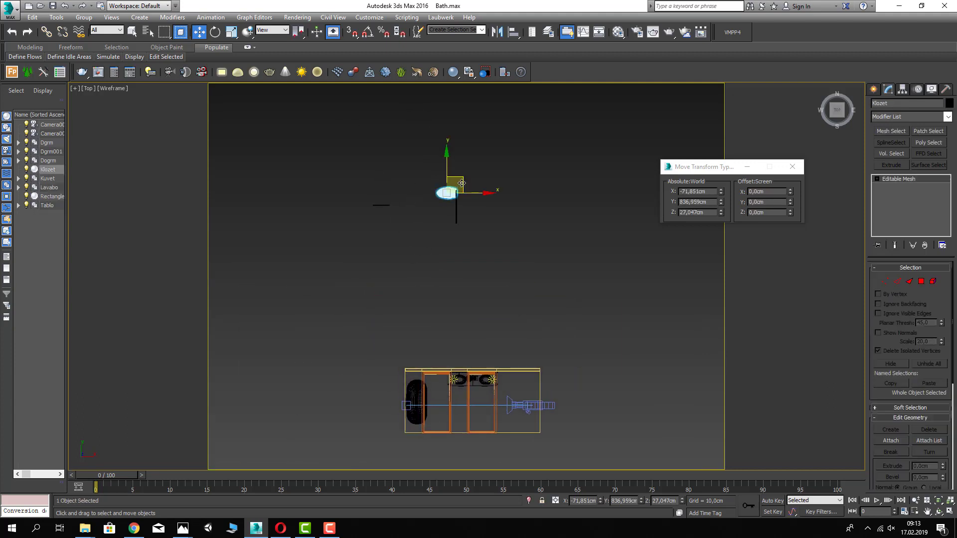
drag(461, 183, 467, 384)
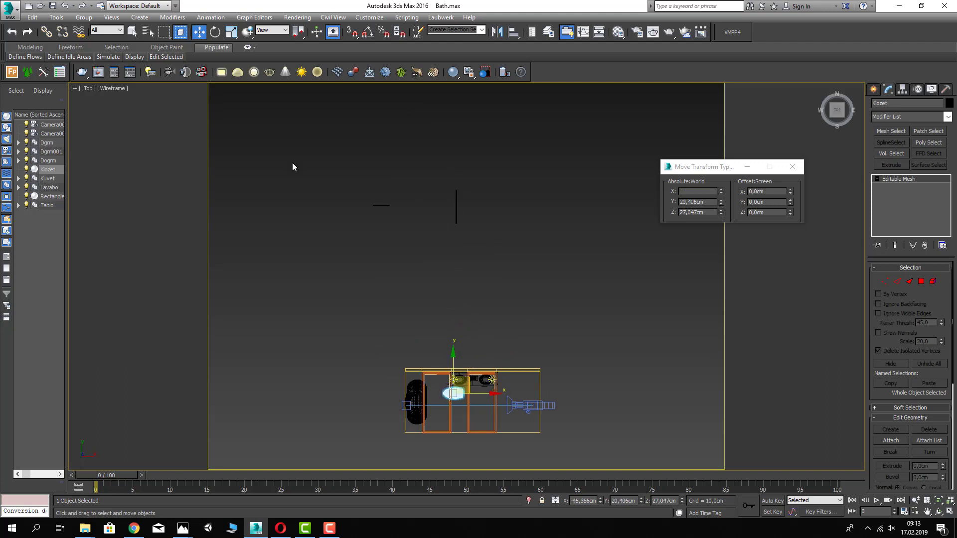
click(217, 36)
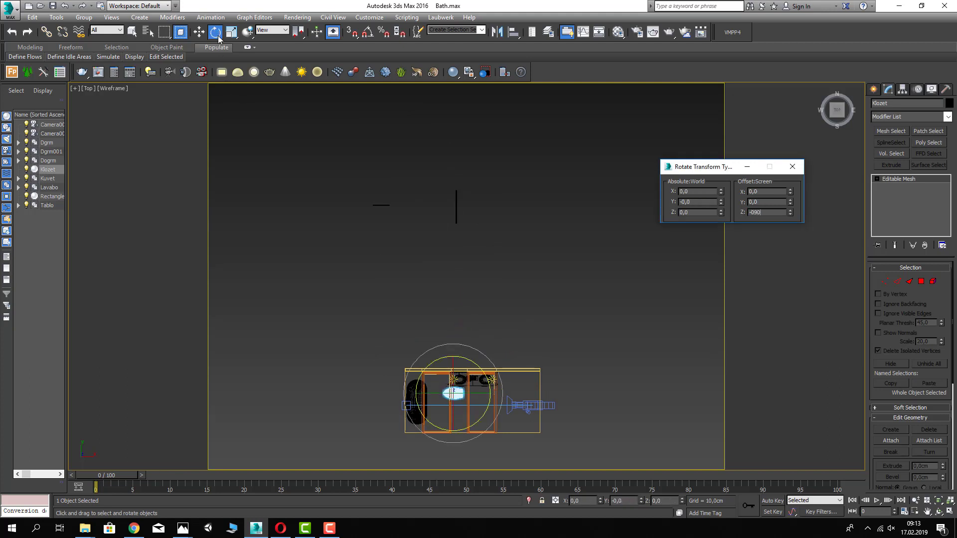
key(Return)
click(199, 32)
- Place the toilet against the long wall opposite the washbasins, at about X -31 cm, Y -100 cm
middle_drag(454, 411, 429, 298)
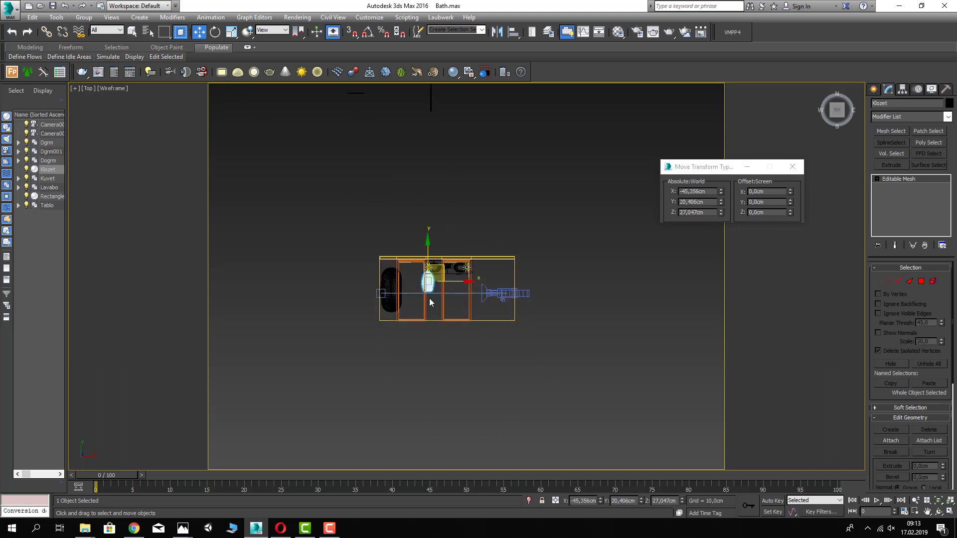
scroll(429, 298, up, 4)
drag(373, 178, 379, 252)
scroll(379, 251, up, 4)
drag(359, 213, 364, 241)
scroll(431, 313, down, 6)
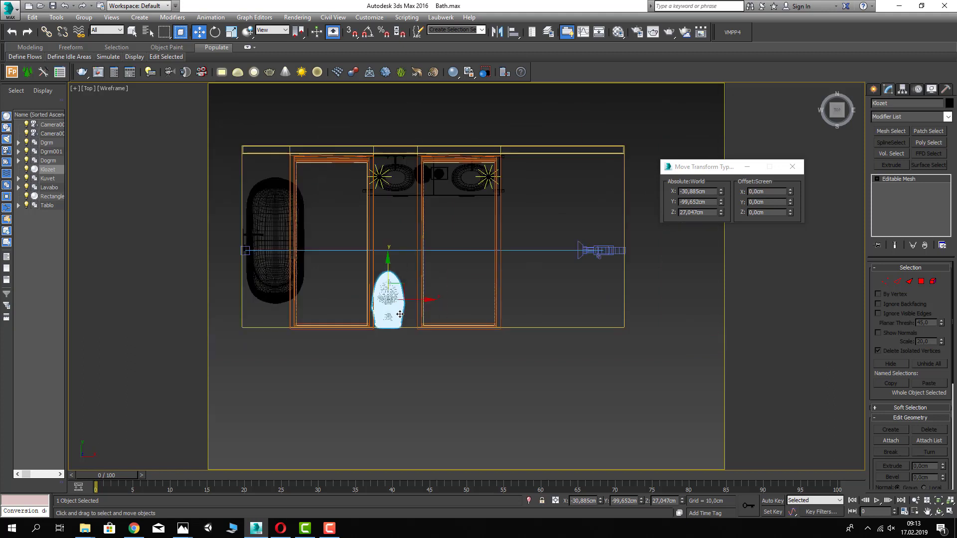
scroll(386, 196, down, 3)
scroll(398, 205, up, 3)
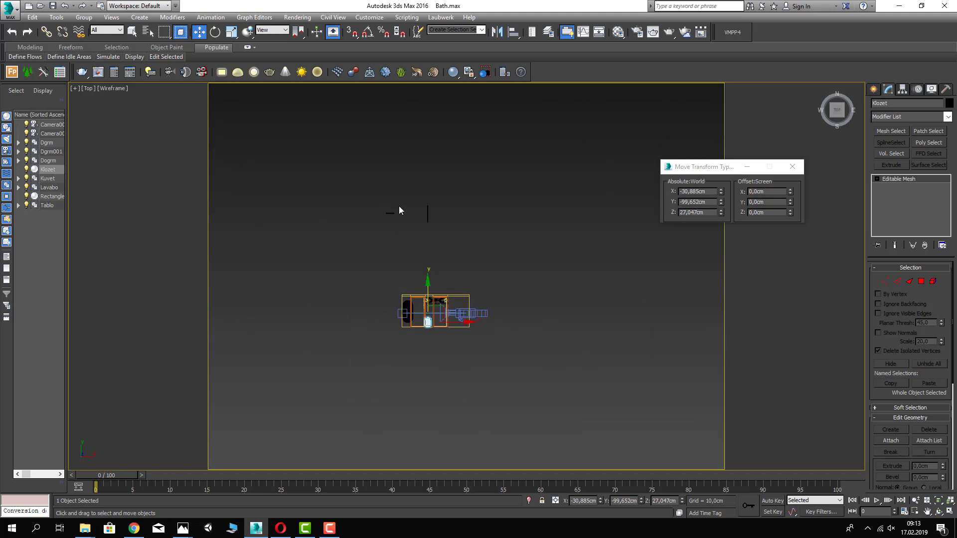
- Move the Dogrm frame group into the room near the bathtub and rotate it 90 degrees about the Z axis
click(457, 222)
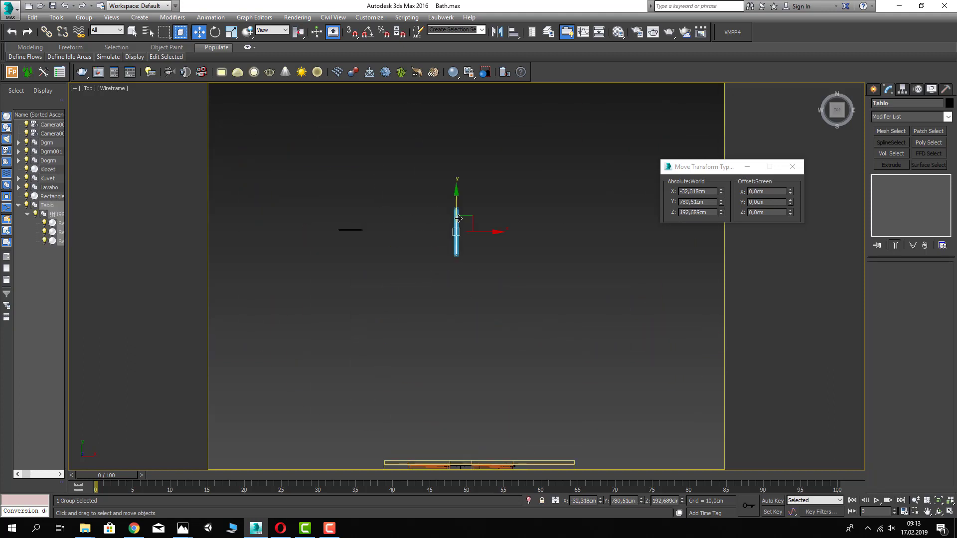
drag(309, 218, 398, 369)
scroll(370, 255, down, 4)
scroll(398, 369, up, 4)
click(214, 32)
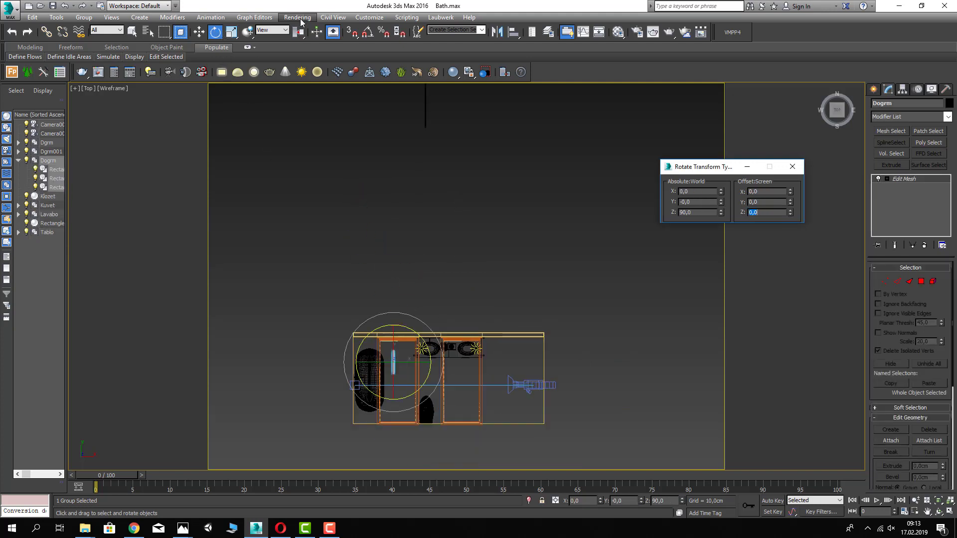
- Place the Dogrm frame against the back wall beside the bathtub, at about X -128 cm, Y 77 cm
click(199, 32)
middle_drag(353, 330, 378, 288)
scroll(379, 288, up, 3)
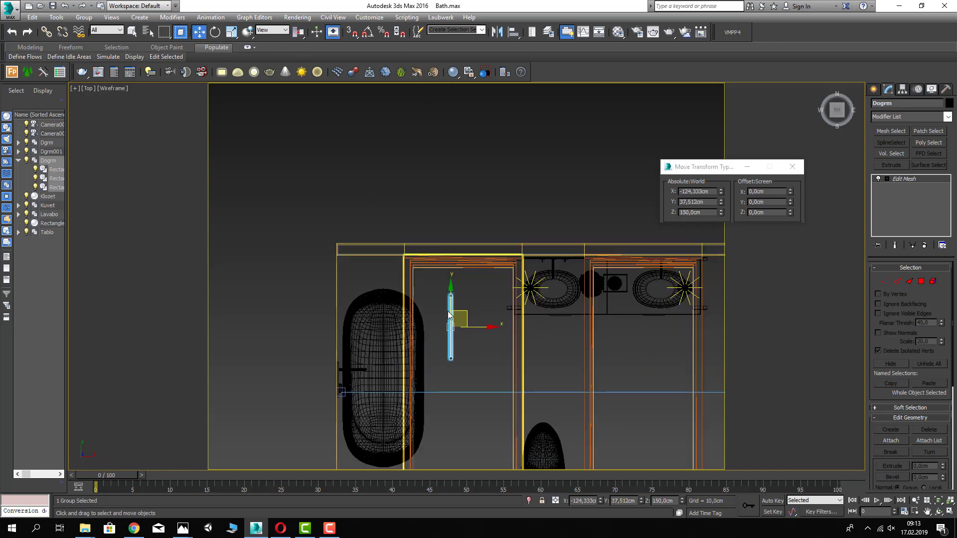
drag(466, 312, 458, 273)
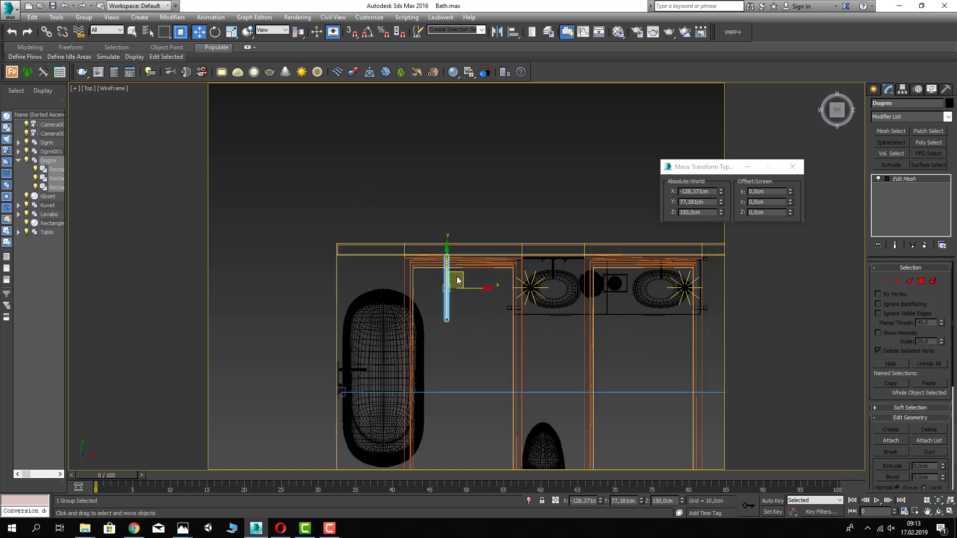
- In the Camera001 view, move the toilet along X towards the camera, to about X 70 cm
key(c)
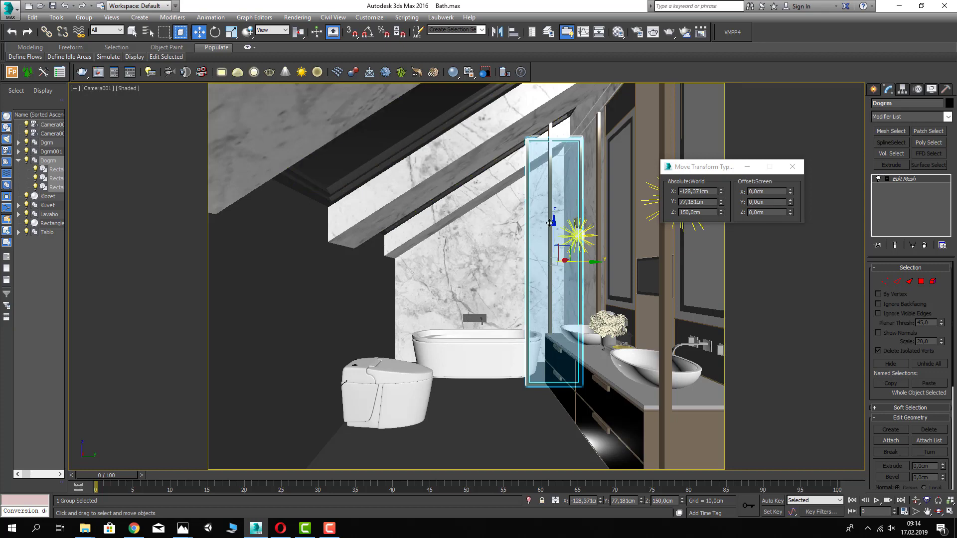
drag(552, 225, 549, 237)
right_click(548, 237)
click(388, 373)
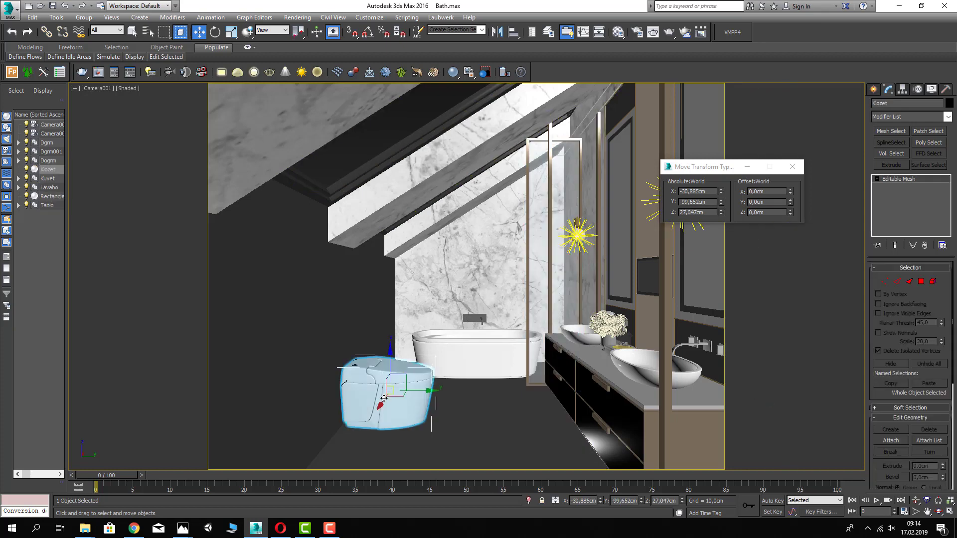
drag(383, 388, 335, 467)
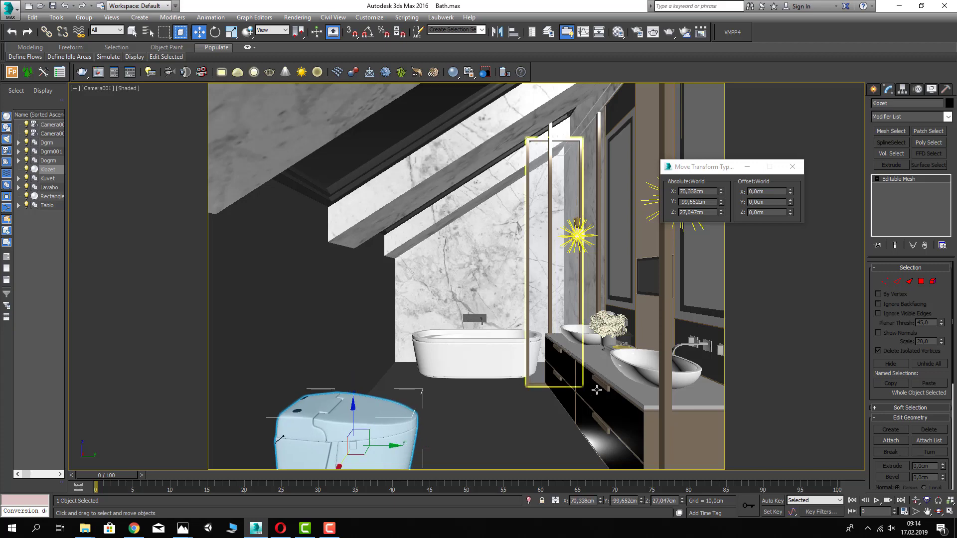
- Shift the washbasin group Lavabo along X towards the camera, to about X 52 cm
click(619, 383)
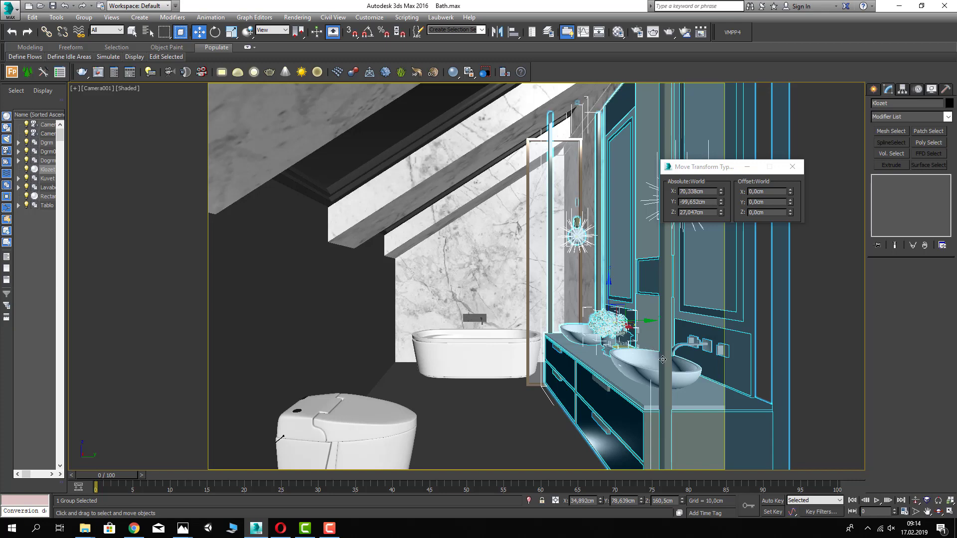
drag(663, 360, 670, 342)
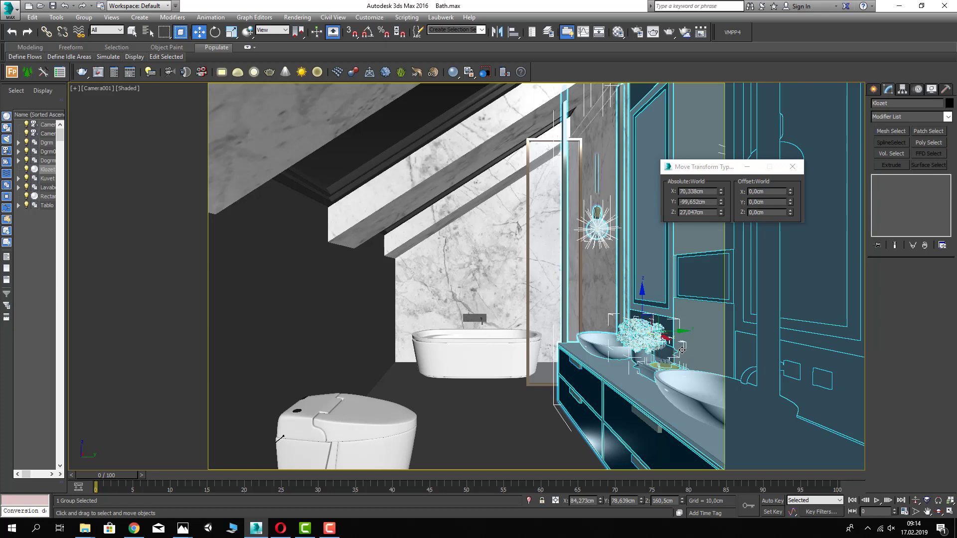
drag(668, 343, 647, 341)
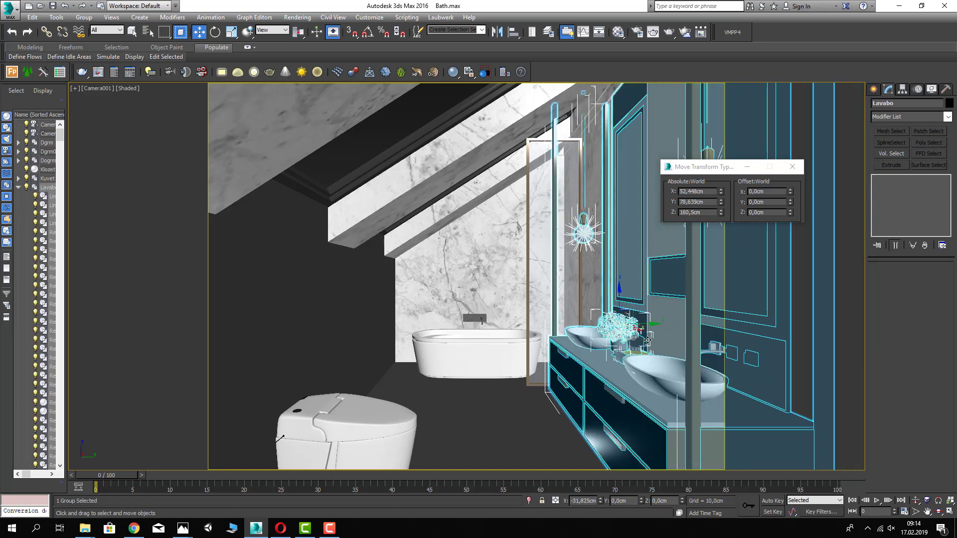
- Move the Dogrm frame across the room to about Y -106 cm and lower its top vertices towards the sloping ceiling
click(529, 306)
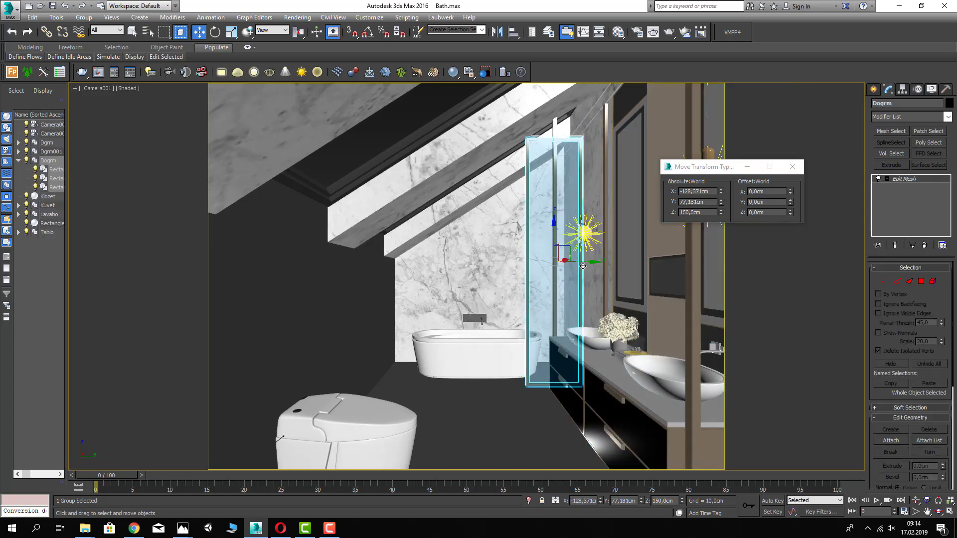
drag(583, 265, 432, 292)
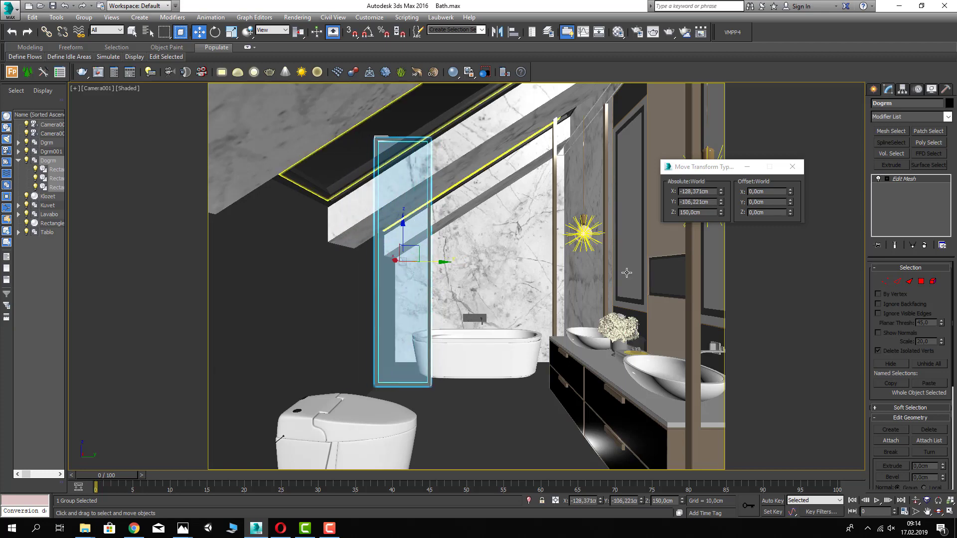
click(887, 179)
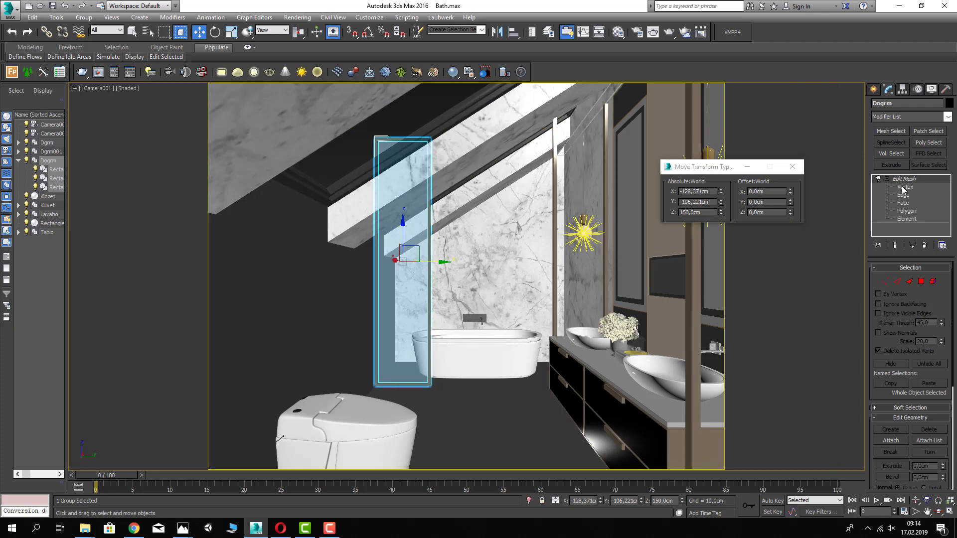
click(905, 186)
drag(369, 149, 405, 177)
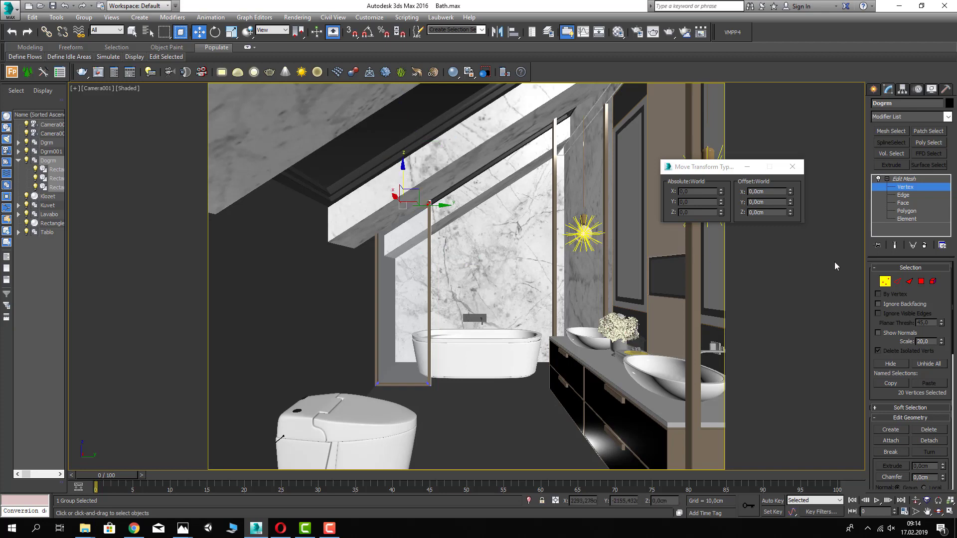
key(1)
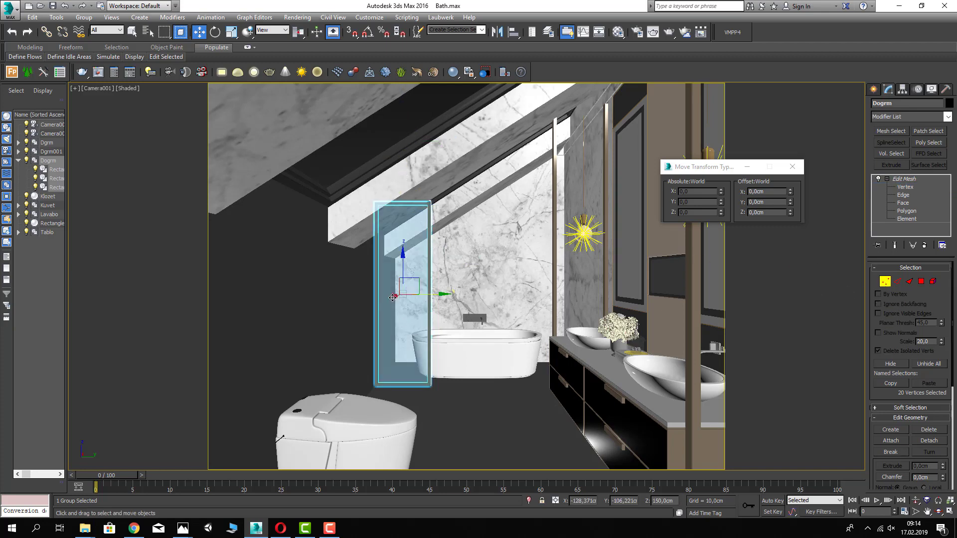
- Move the Dogrm frame along X to about -41 cm and lower its top vertices further to fit the sloping ceiling
drag(390, 298, 376, 305)
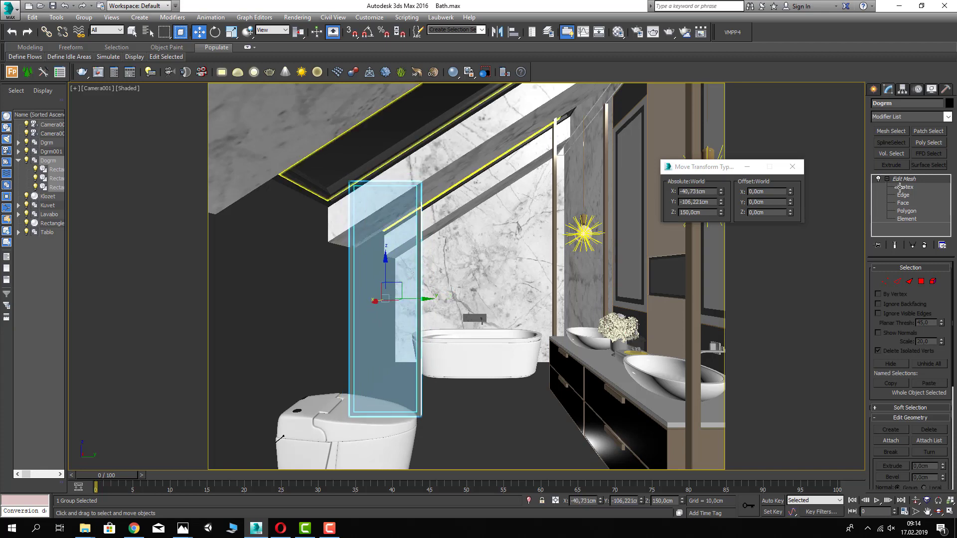
click(902, 187)
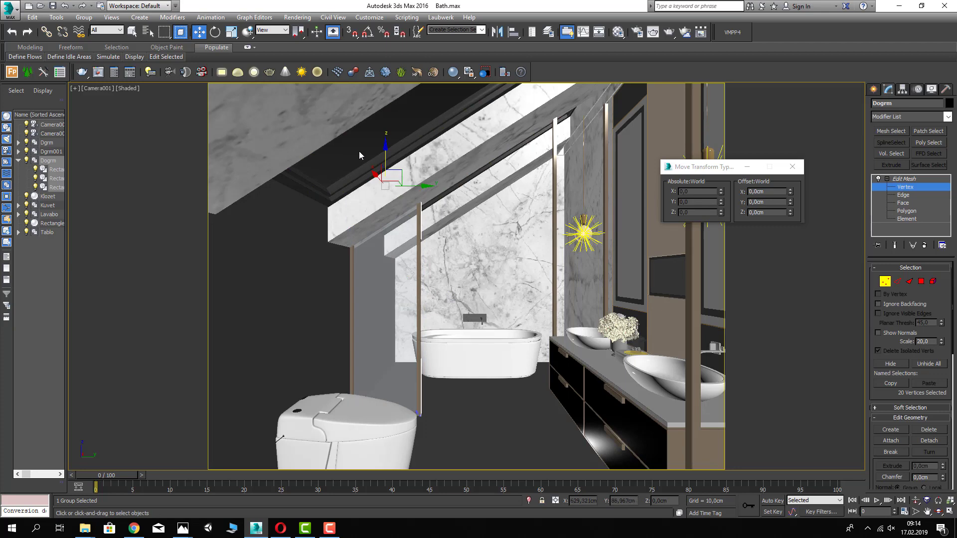
key(F3)
key(F3)
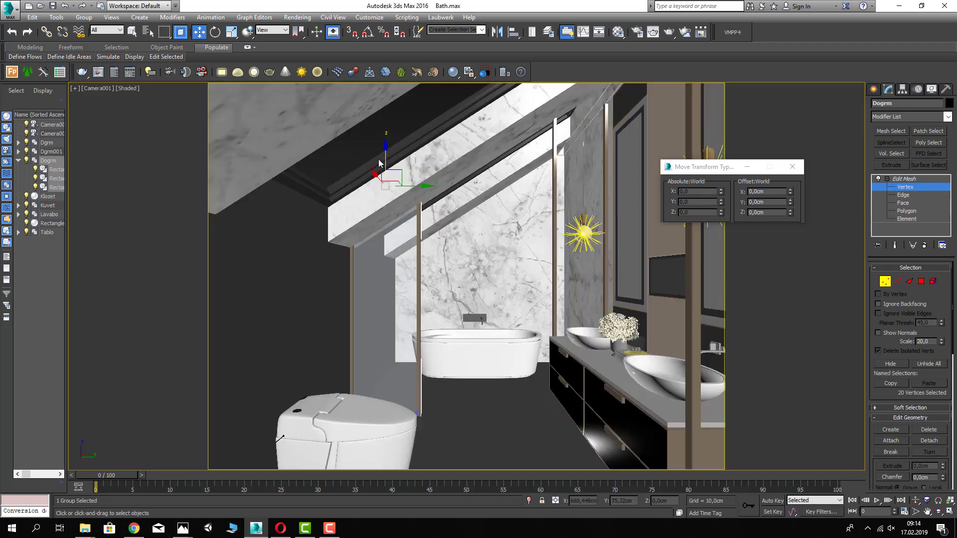
drag(385, 164, 382, 198)
key(F3)
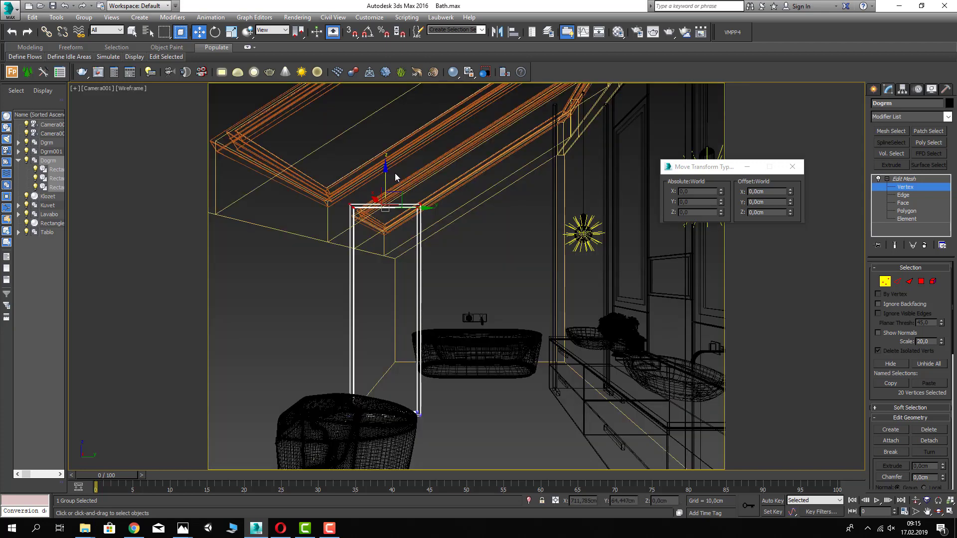
- Lower the Dogrm frame's top vertices on the low side to the ceiling slope and select the opposite top vertices, using shaded display
alt+drag(433, 232, 407, 197)
key(F3)
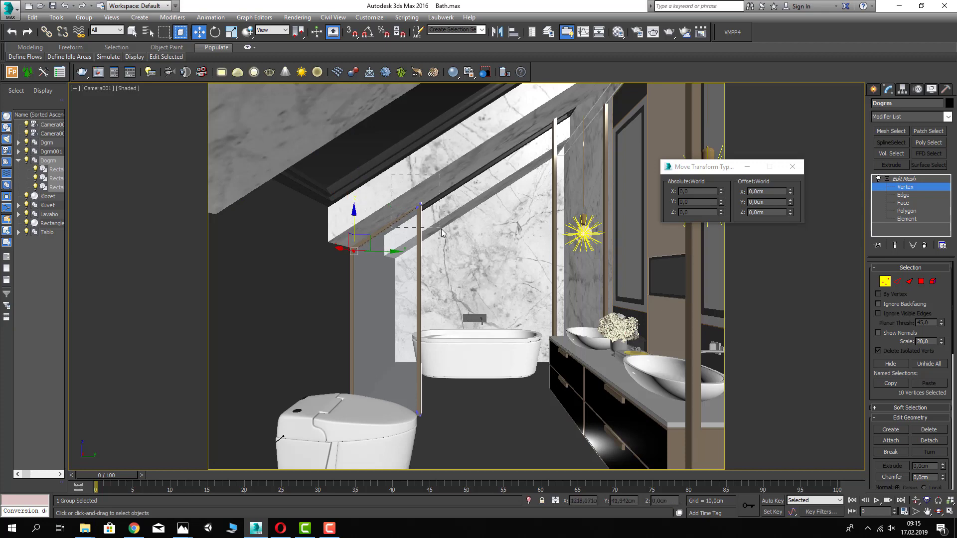
drag(398, 187, 418, 182)
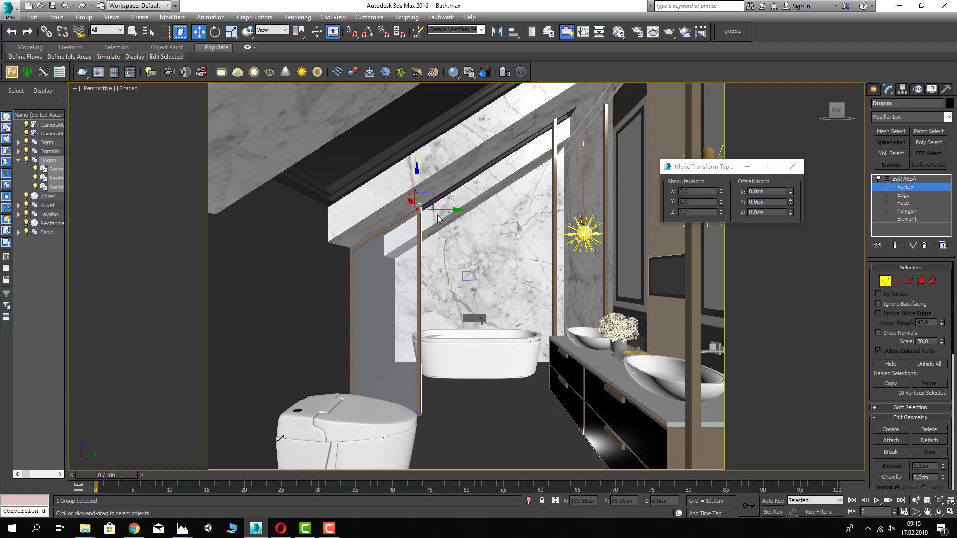
- Fit the high top corner vertices of the Dogrm frame to the sloping ceiling in perspective, then return to the camera view and finish vertex editing
key(p)
alt+middle_drag(471, 242, 512, 195)
scroll(512, 195, up, 5)
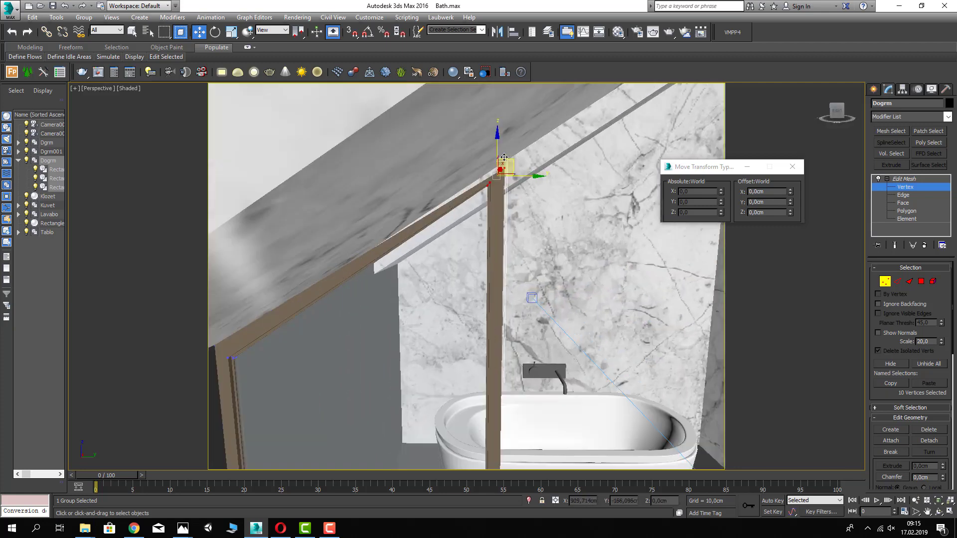
mouse_move(498, 149)
mouse_down()
mouse_move(498, 136)
mouse_move(490, 160)
mouse_up()
click(493, 159)
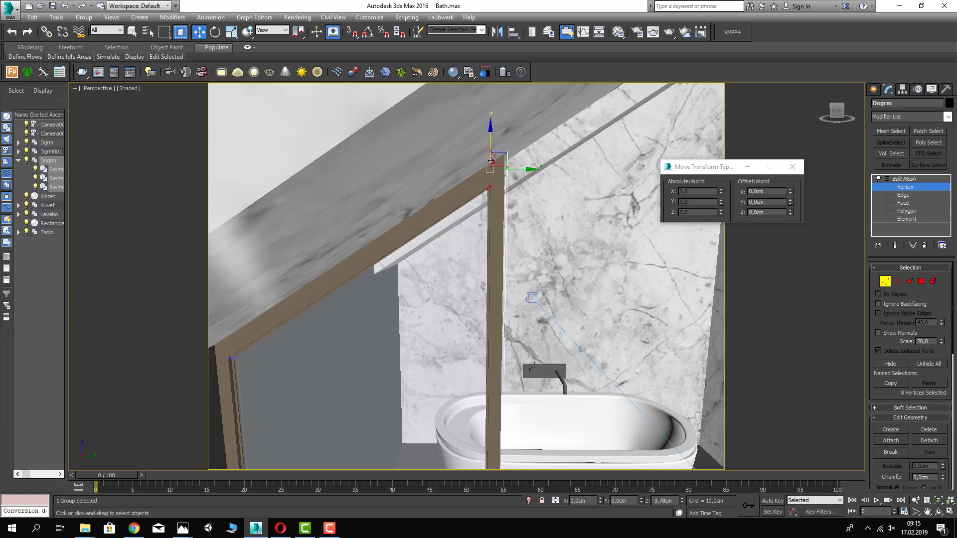
alt+middle_drag(491, 161, 471, 210)
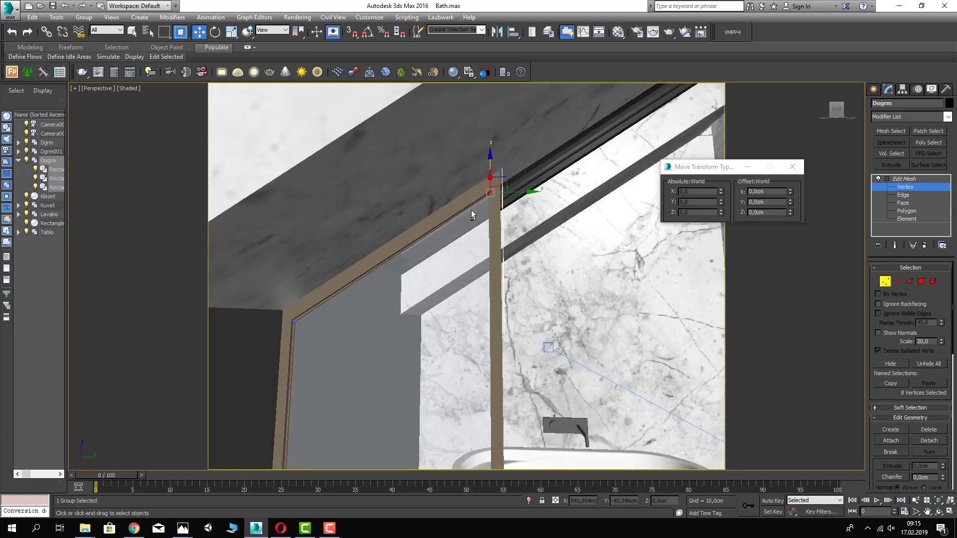
key(c)
click(885, 282)
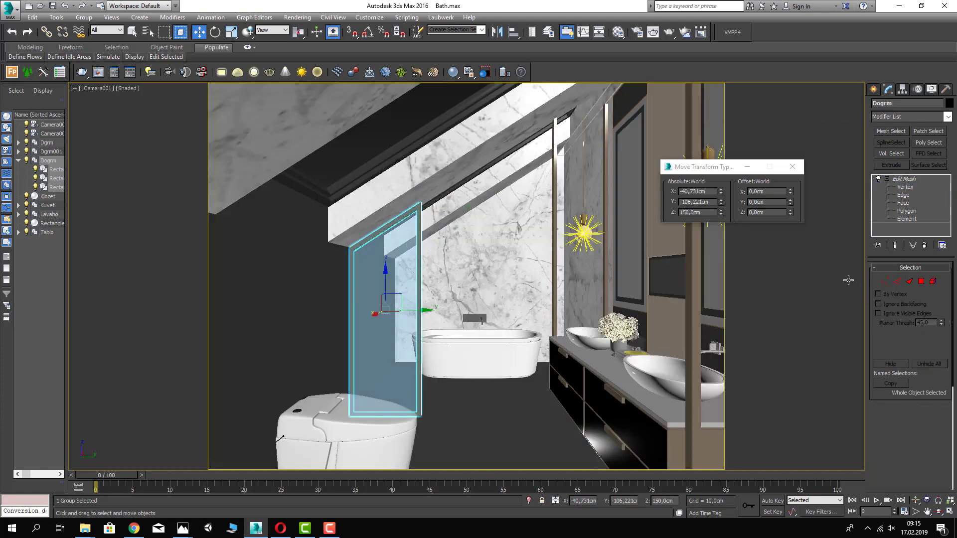
click(791, 167)
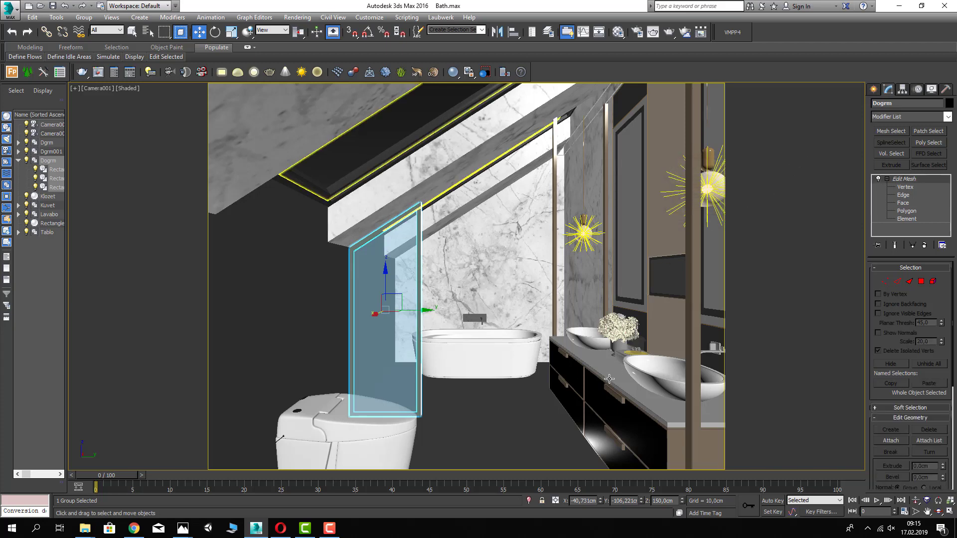
- Move the Lavabo washbasin group to about X 80, Y 85 and Z 156 cm, and save the scene
click(631, 391)
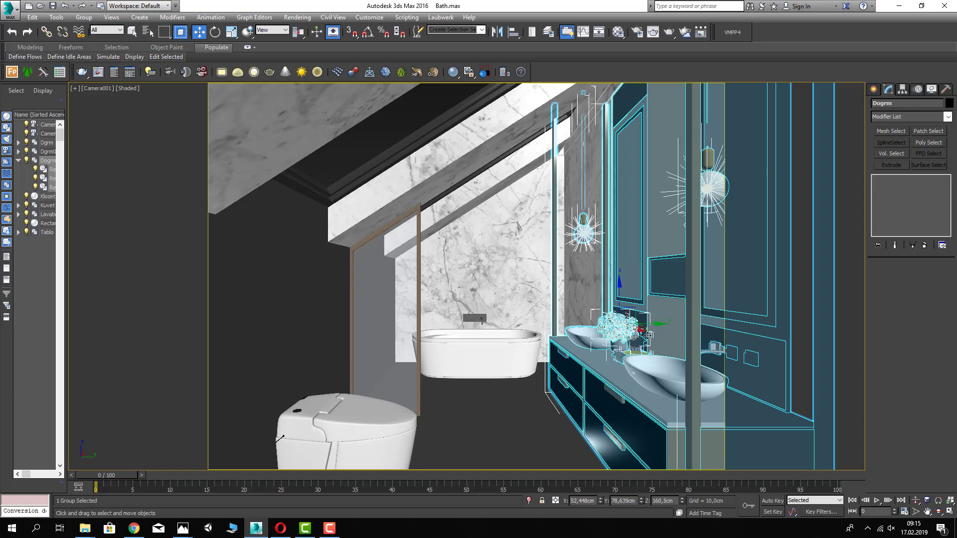
drag(650, 337, 647, 343)
key(ctrl+s)
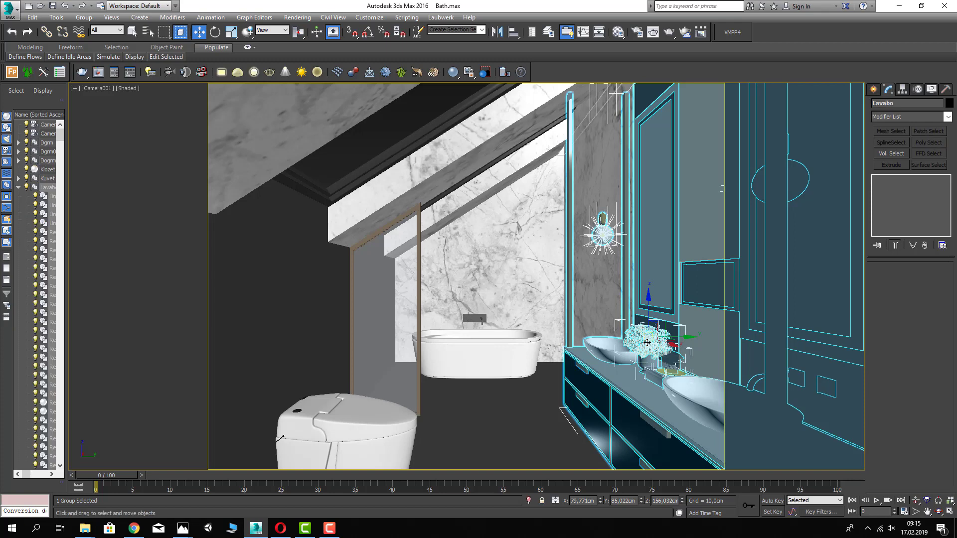
- Move the Kuvet bathtub group along Y towards the washbasins, to about Y 7 cm
click(497, 363)
drag(503, 339, 518, 339)
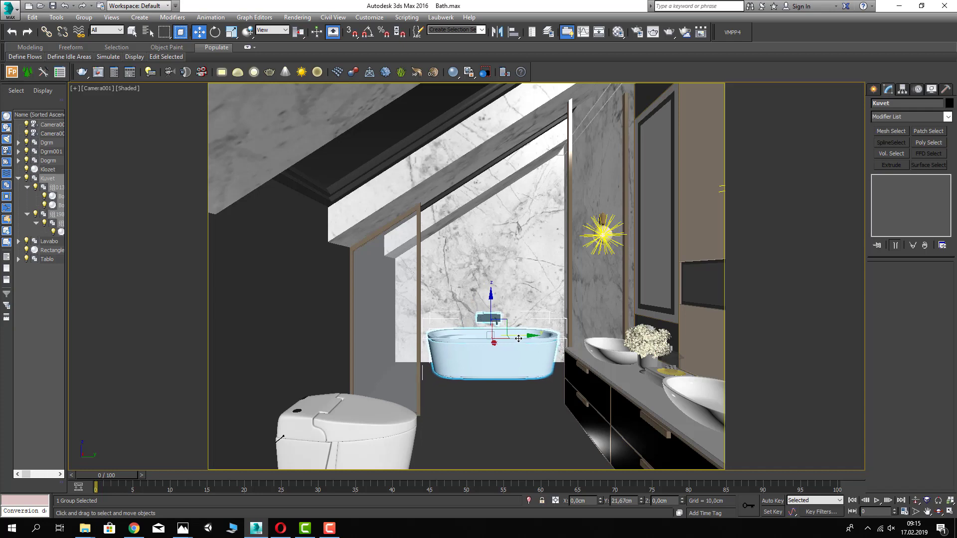
click(591, 396)
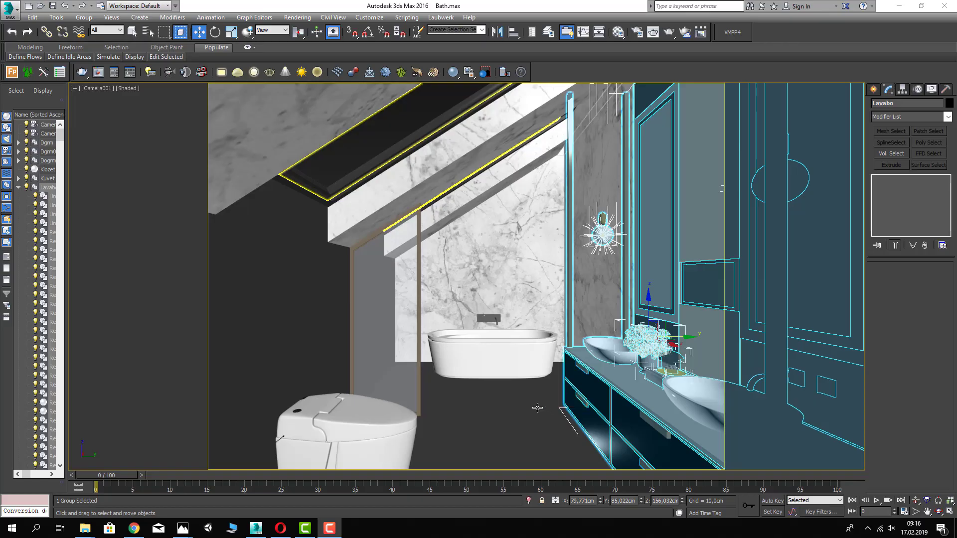
click(507, 359)
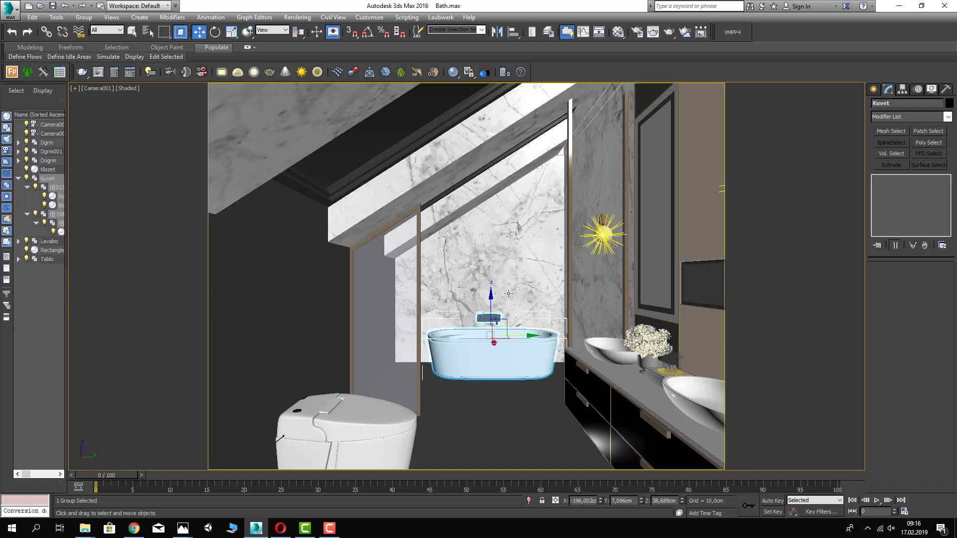
- Examine the whole attic room model from outside and above in the perspective view, with nothing left selected
key(p)
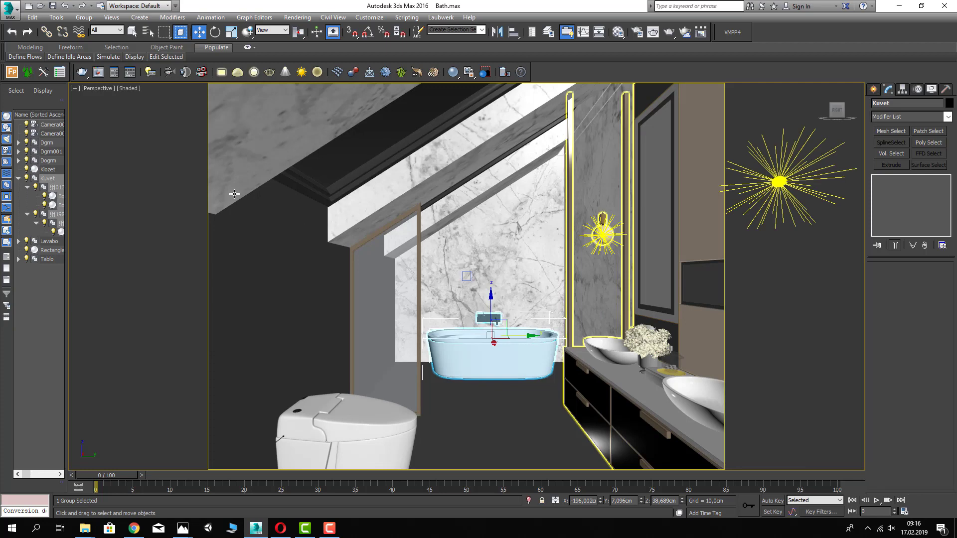
click(519, 299)
key(alt+q)
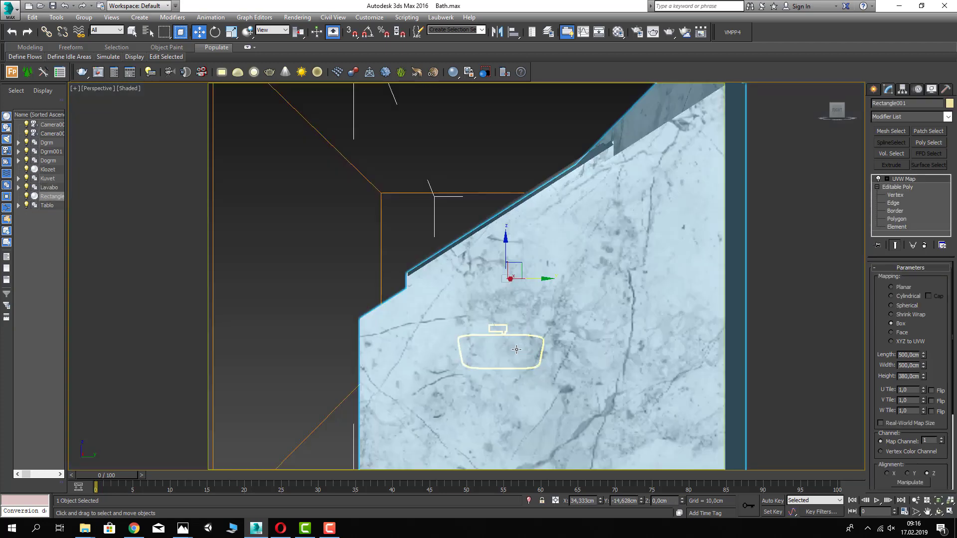
click(938, 512)
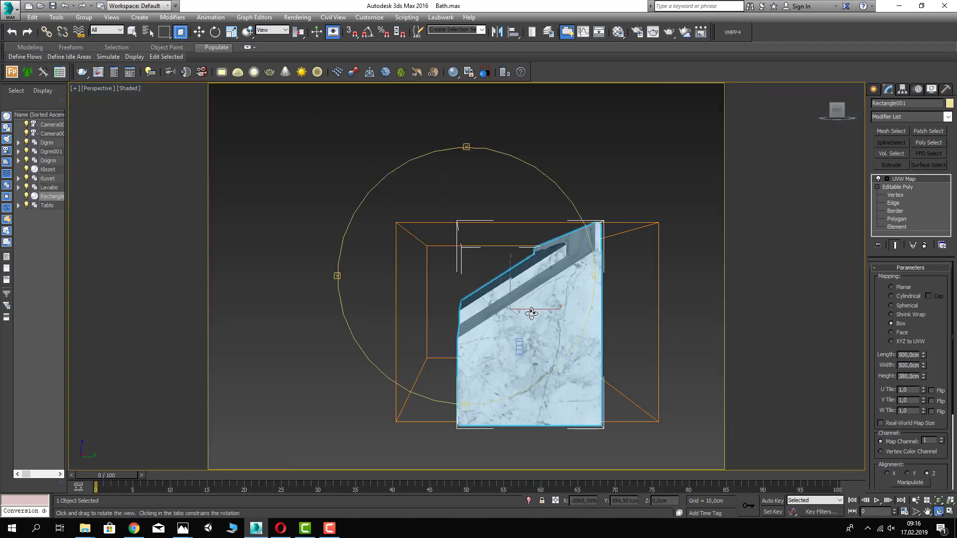
drag(530, 312, 565, 298)
key(w)
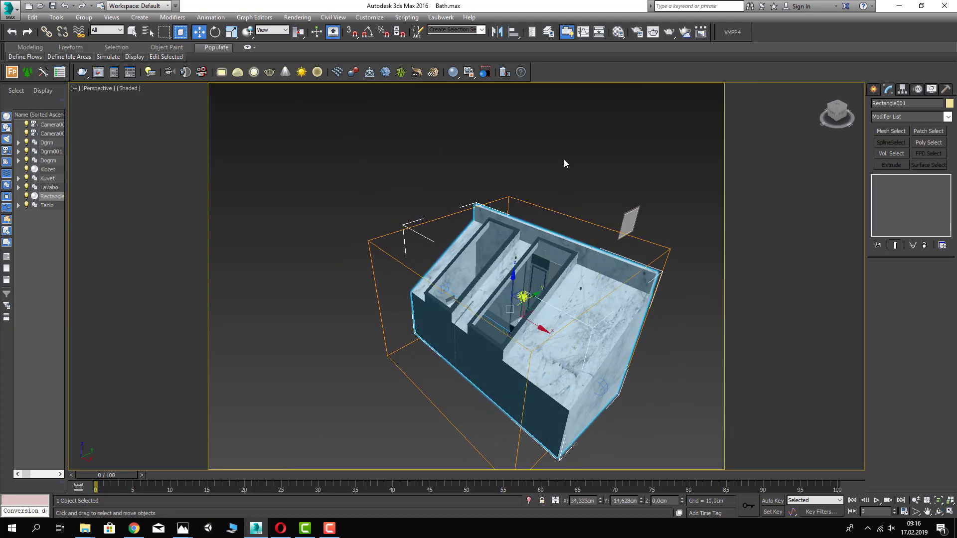
click(564, 159)
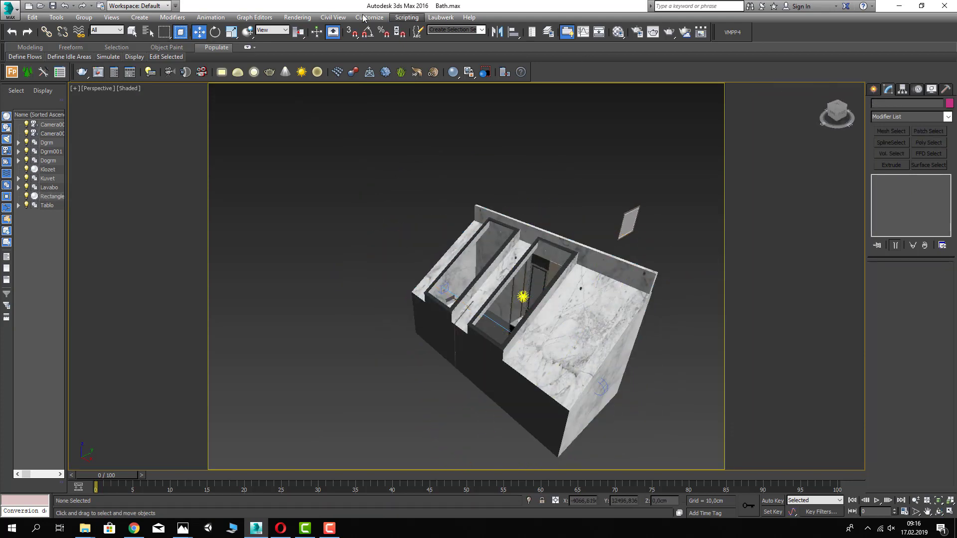
- In the Corona render setup, use the Corona scene environment and assign a CoronaBitmap map to it
click(297, 17)
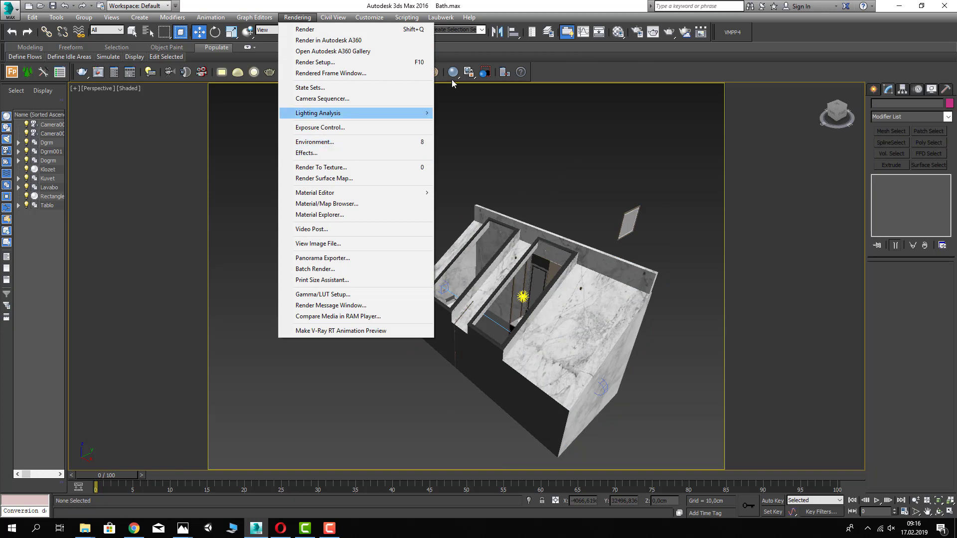
click(547, 48)
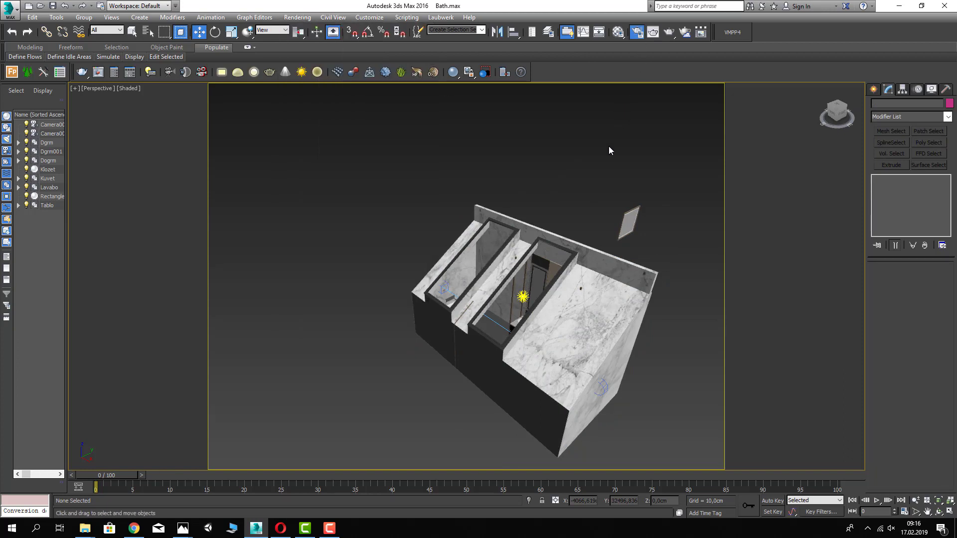
key(F10)
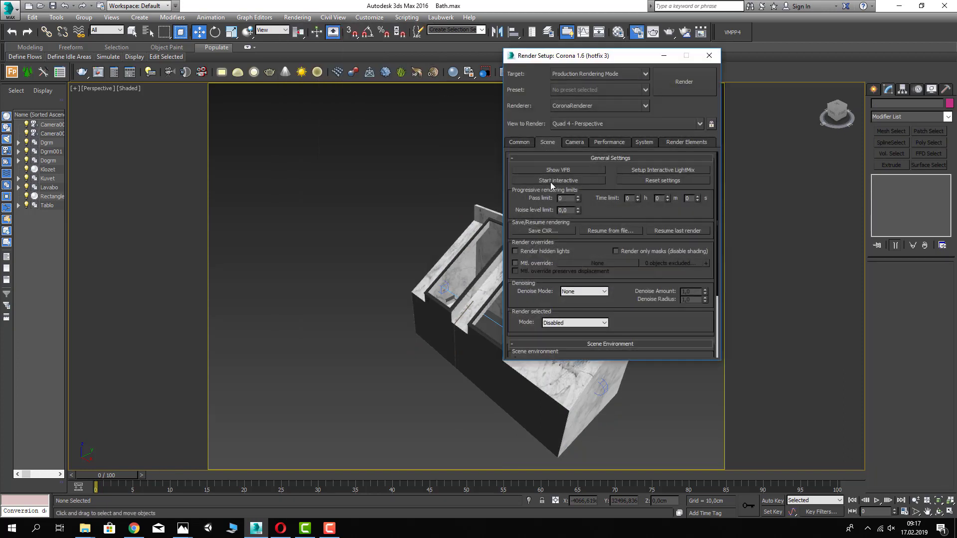
scroll(574, 257, down, 3)
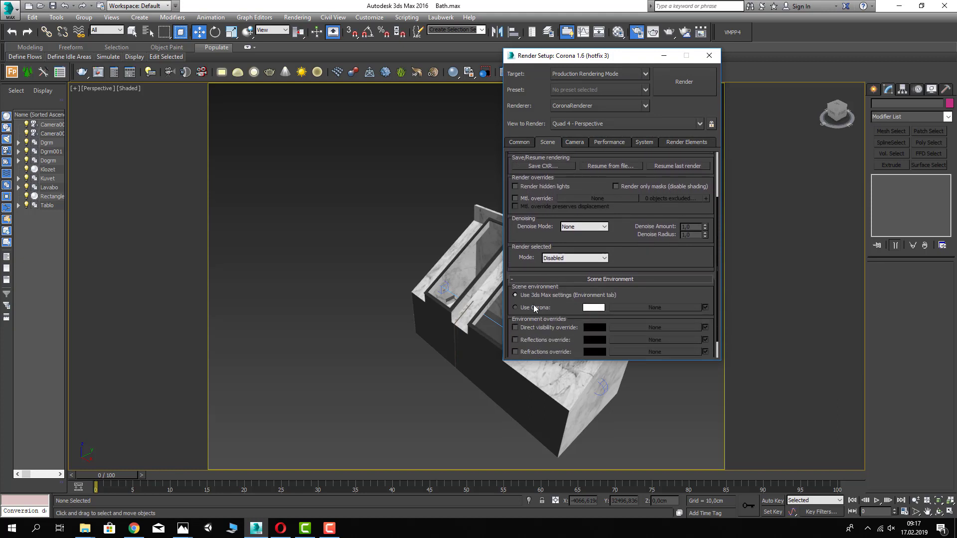
click(651, 311)
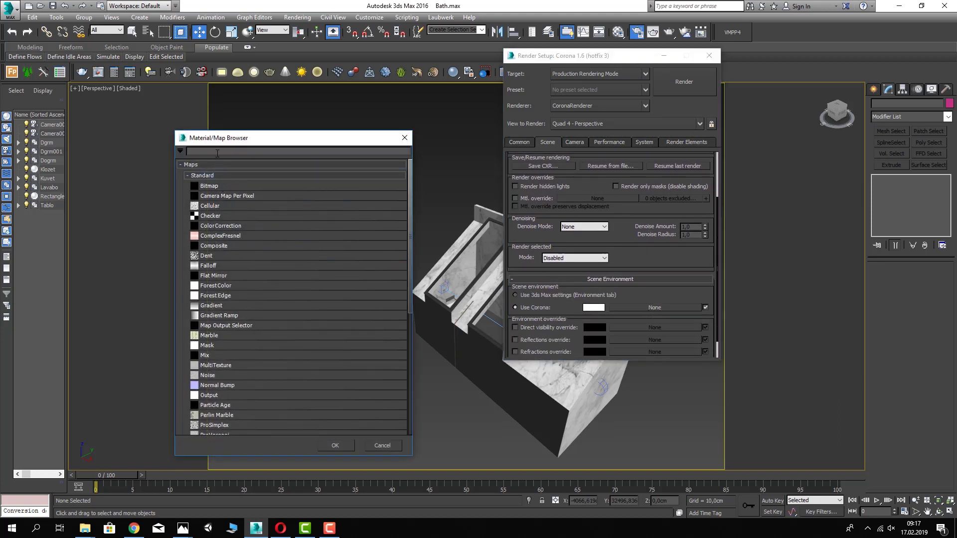
text(corona)
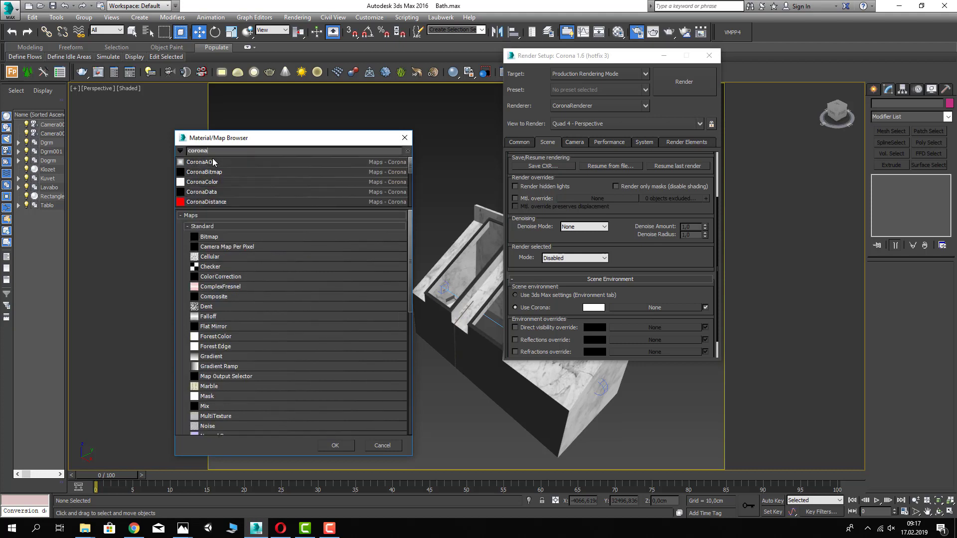
text(bit)
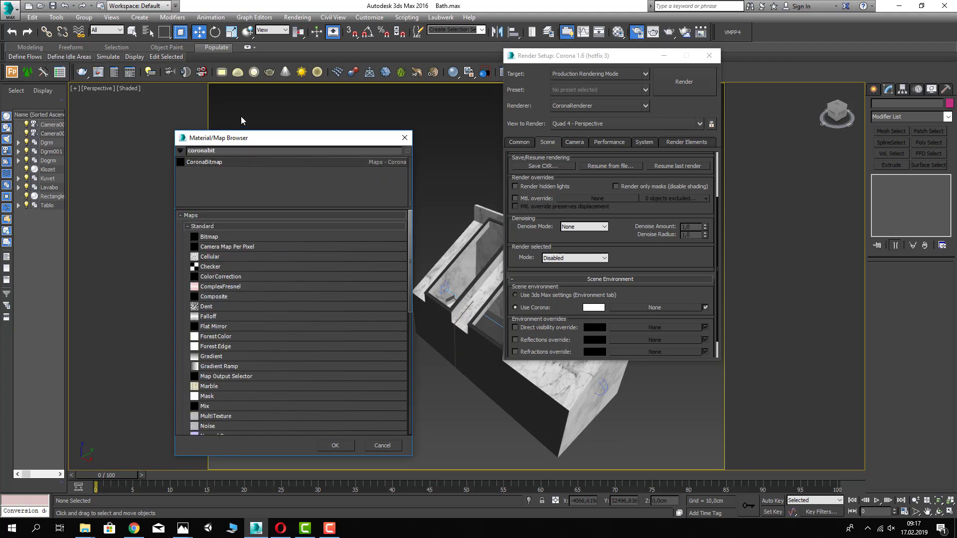
double_click(228, 162)
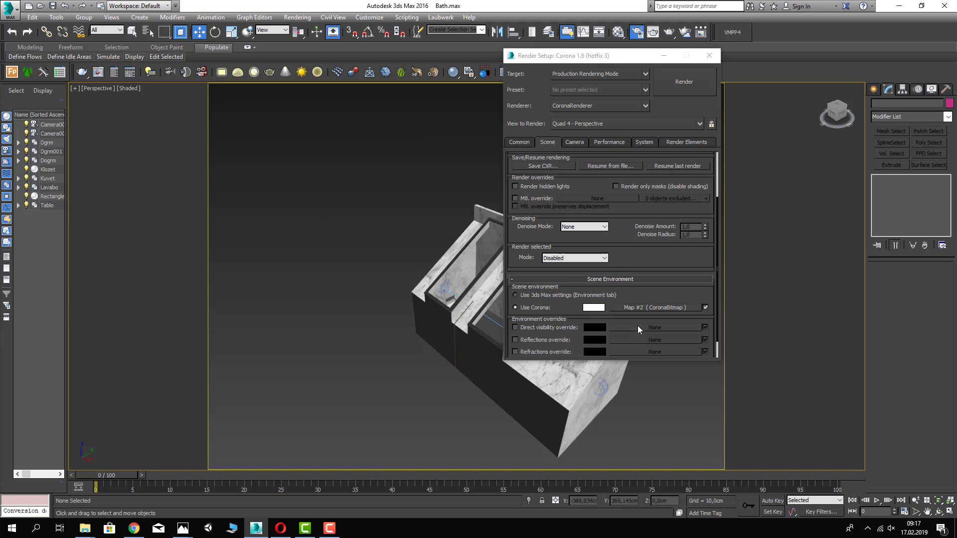
- Place the environment's CoronaBitmap as an instance in the fifth sample slot of the Material Editor's first row
key(m)
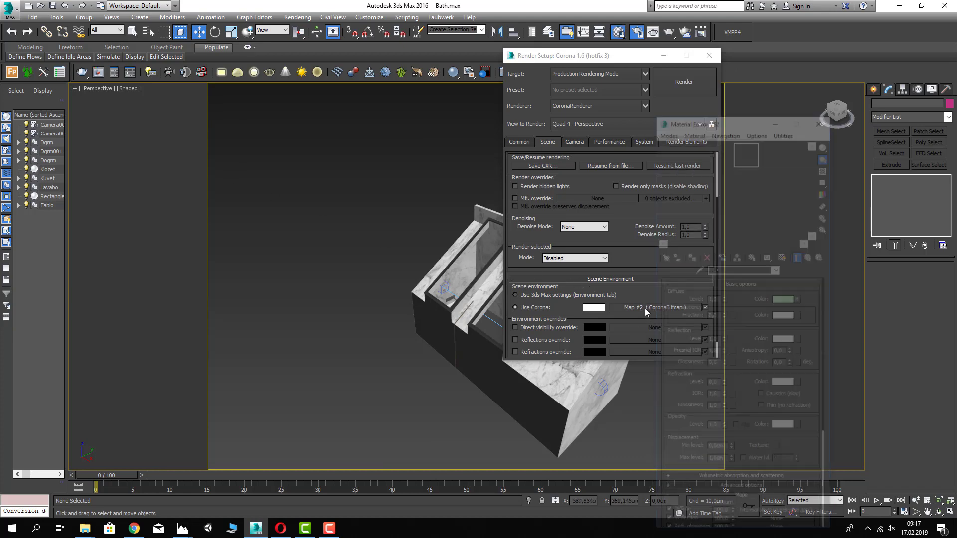
drag(721, 118, 283, 86)
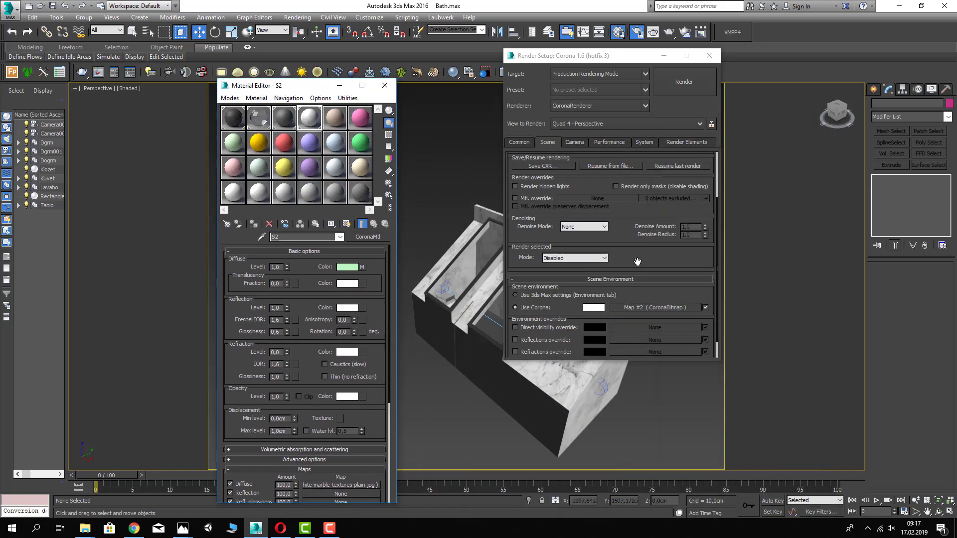
drag(667, 312, 340, 124)
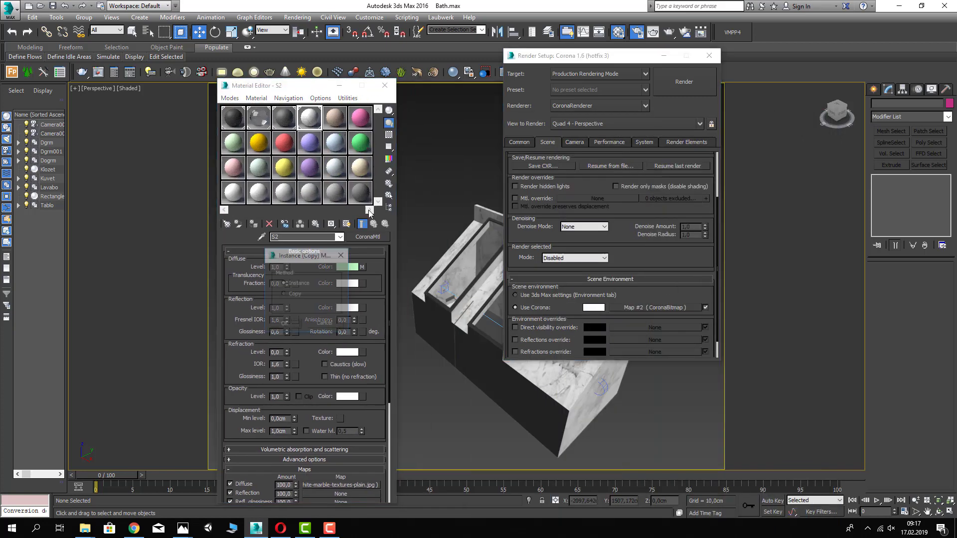
click(284, 324)
click(337, 149)
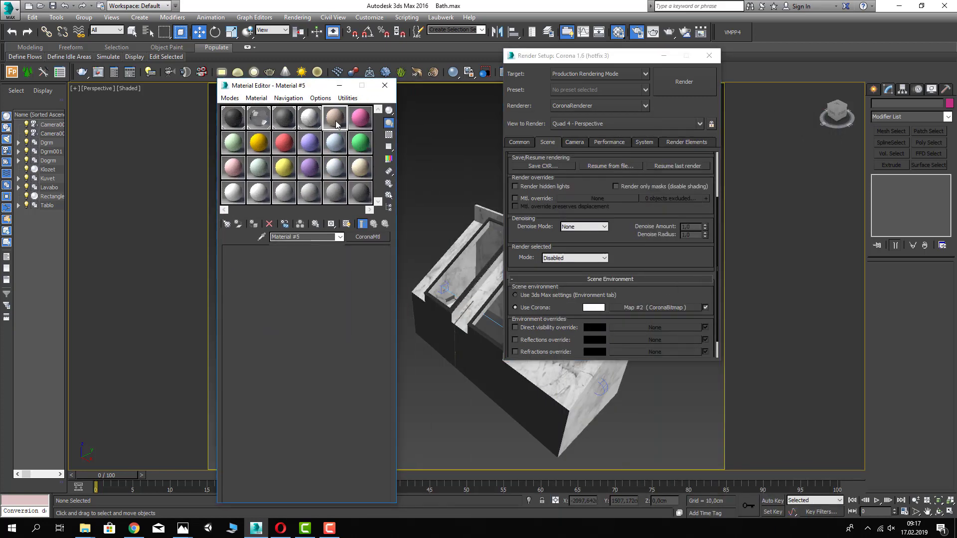
- Load VizPeople_non_commercial_hdr_v1_05(Gunduz).hdr into the environment map with Spherical environment mode, then close the Material Editor and render setup
click(337, 291)
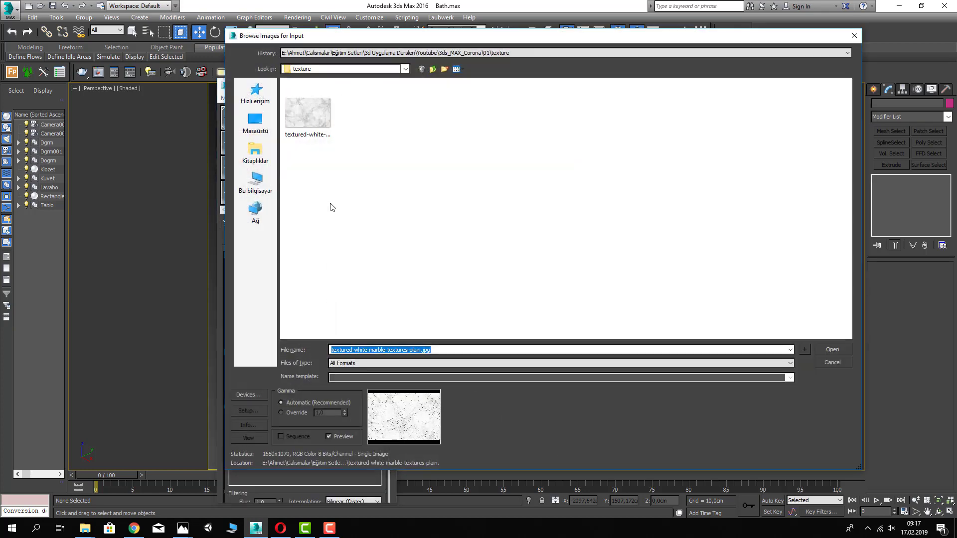
click(375, 52)
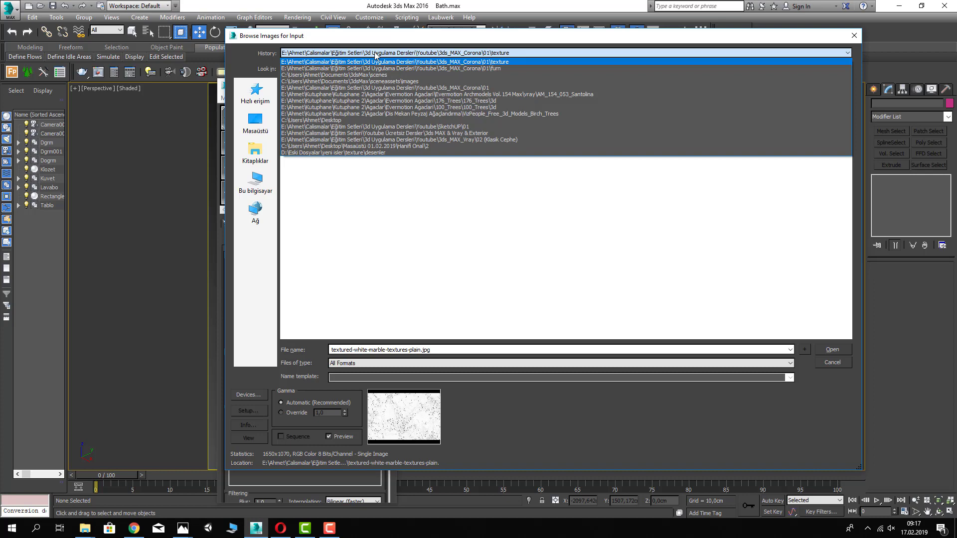
click(377, 52)
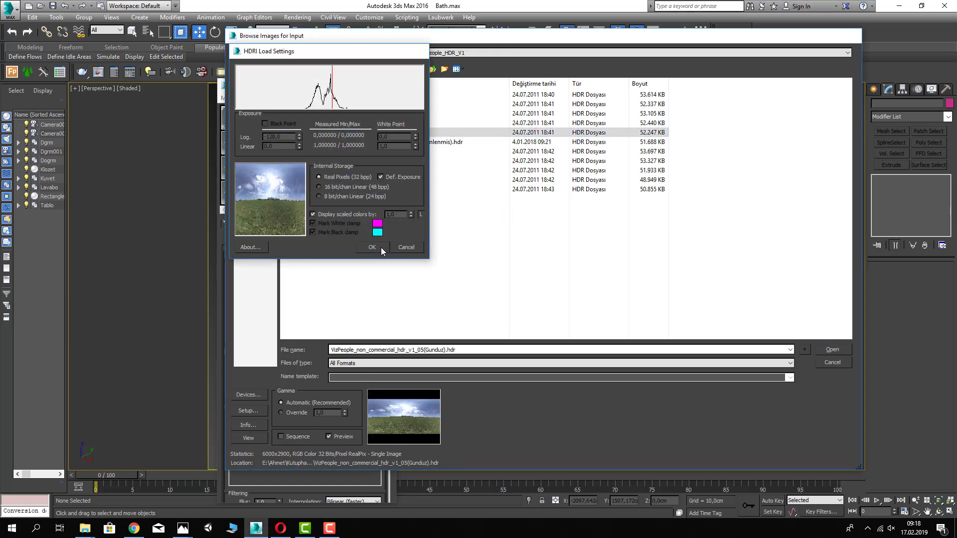
click(381, 247)
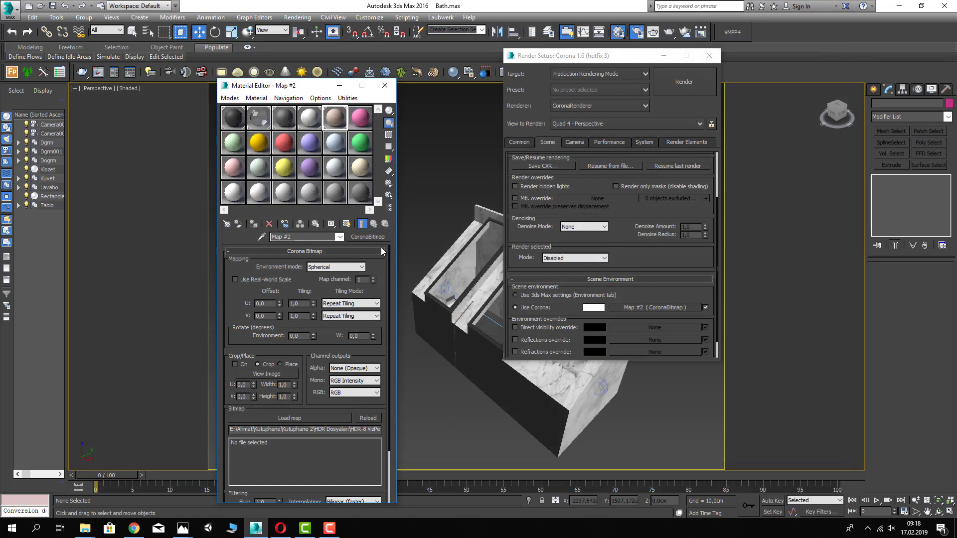
click(360, 268)
click(332, 275)
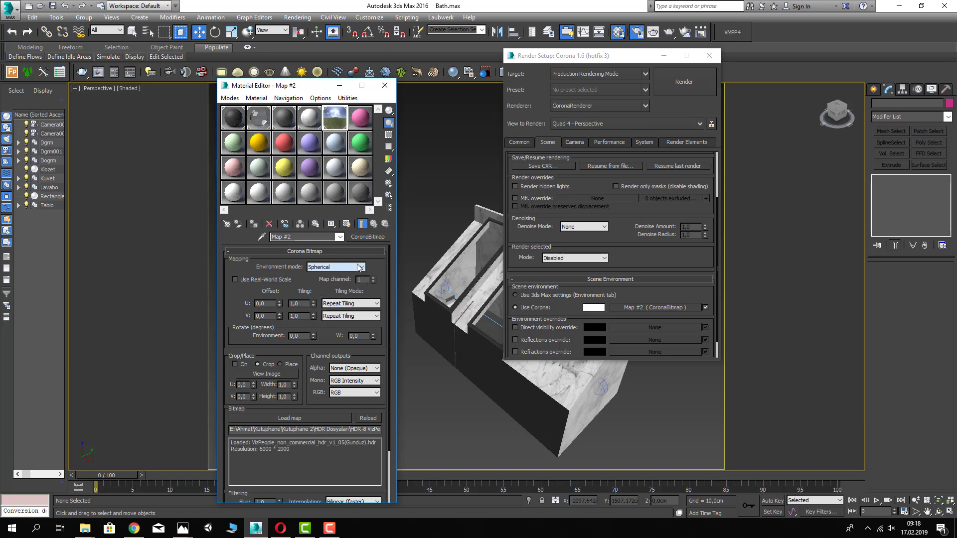
click(387, 87)
click(709, 55)
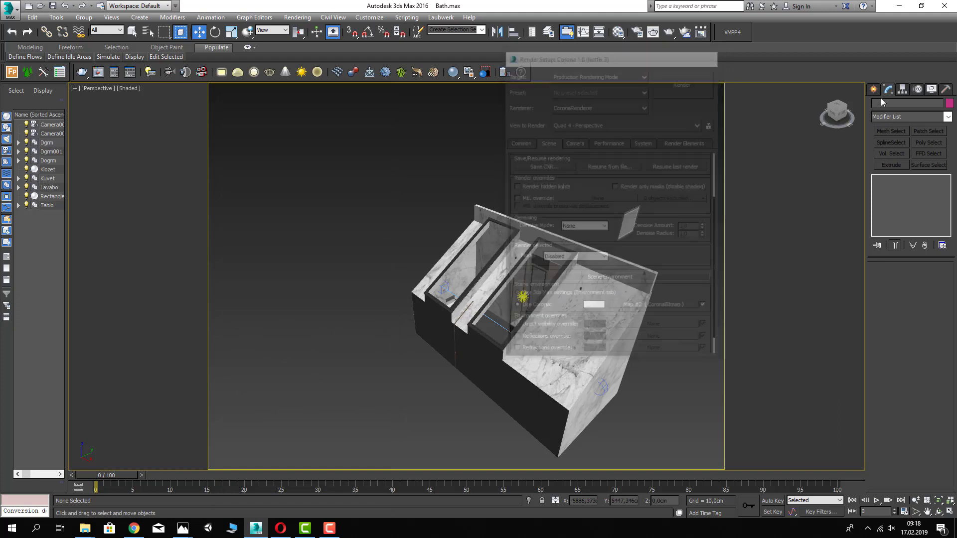
- Create a spherical CoronaLight with a radius of about 18 cm on the lower corner of the skylight frame above the bathtub
click(873, 88)
click(900, 105)
click(910, 119)
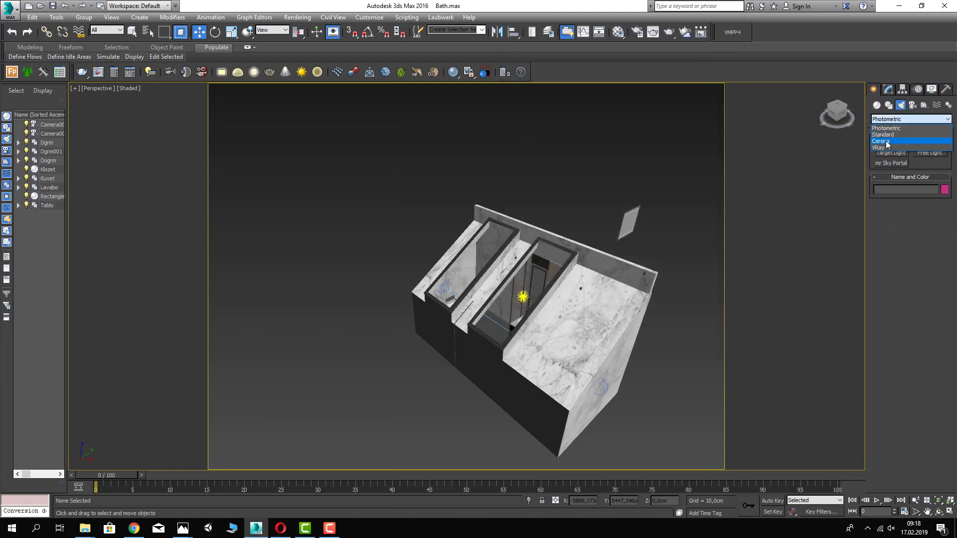
click(886, 141)
click(891, 153)
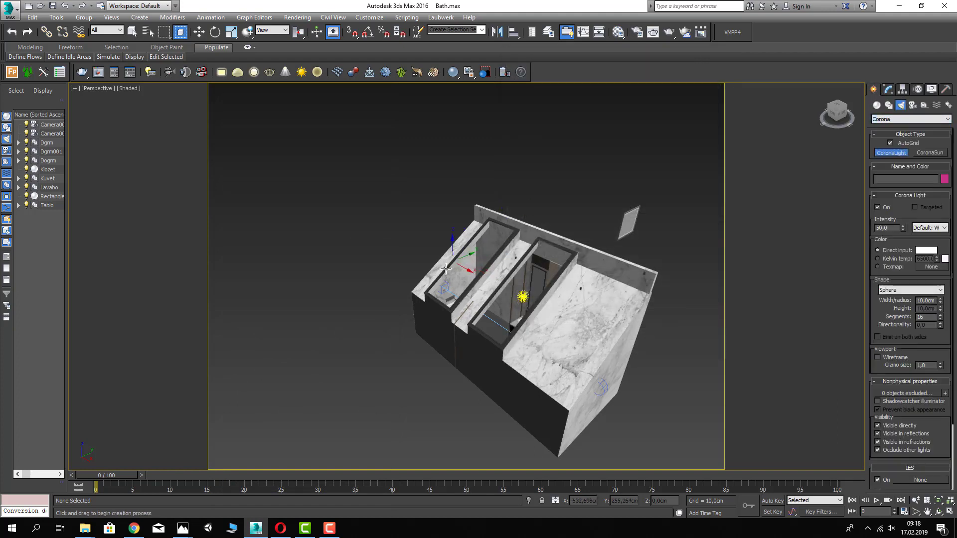
scroll(464, 271, up, 8)
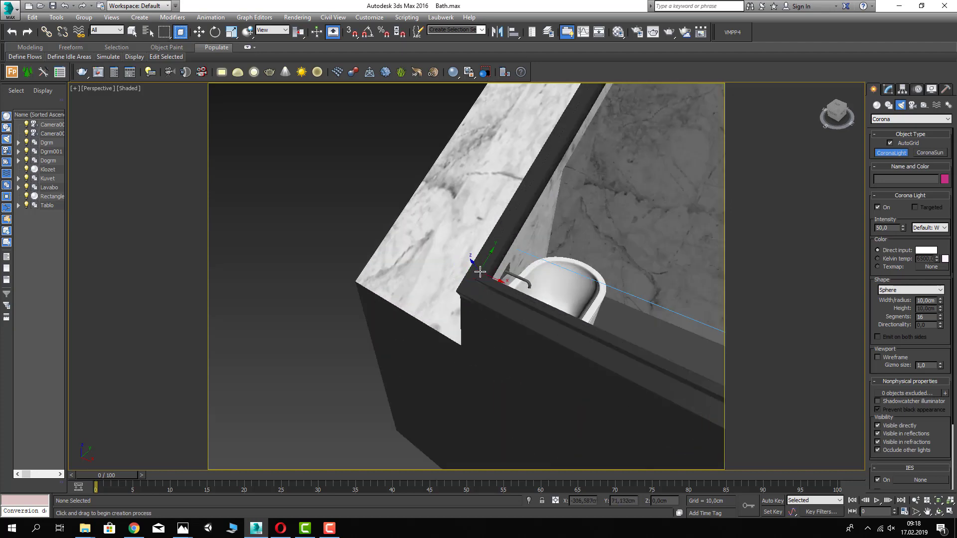
drag(480, 272, 531, 258)
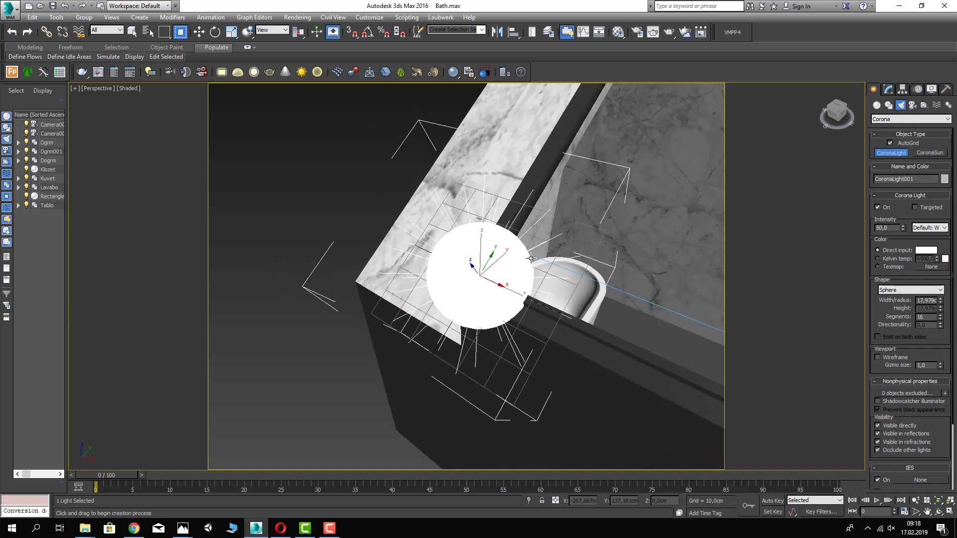
- Change the new light's shape to Rectangle, then delete the light from the skylight corner
key(w)
click(888, 89)
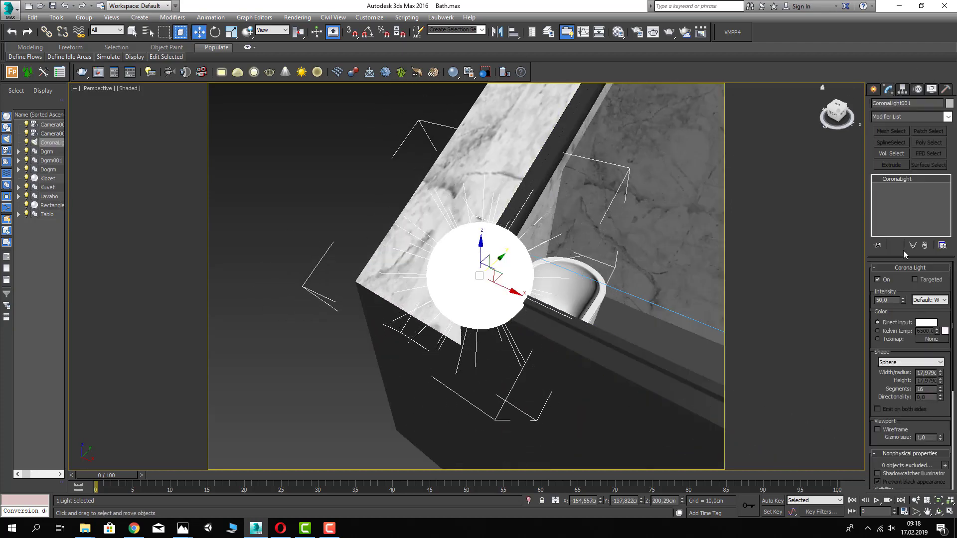
scroll(908, 278, down, 1)
click(899, 342)
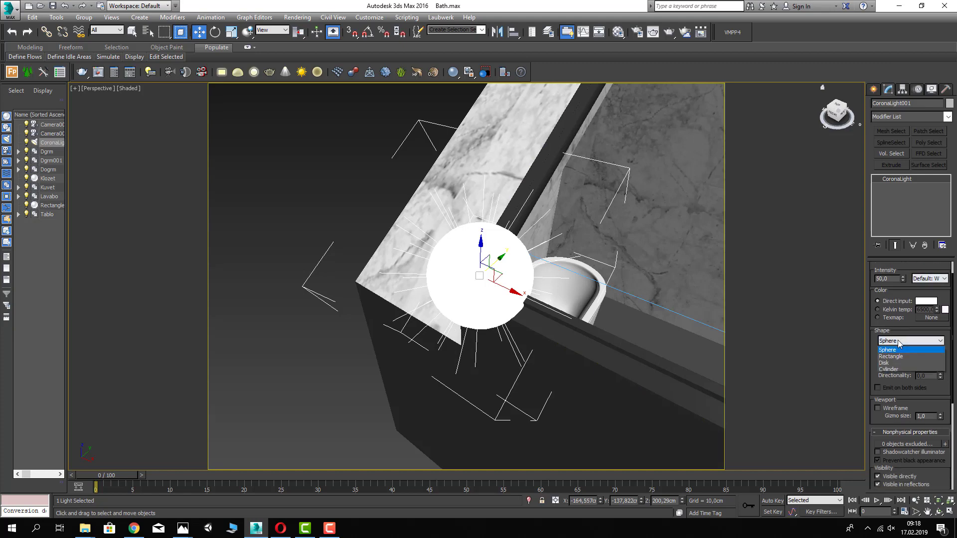
click(890, 356)
scroll(519, 250, down, 6)
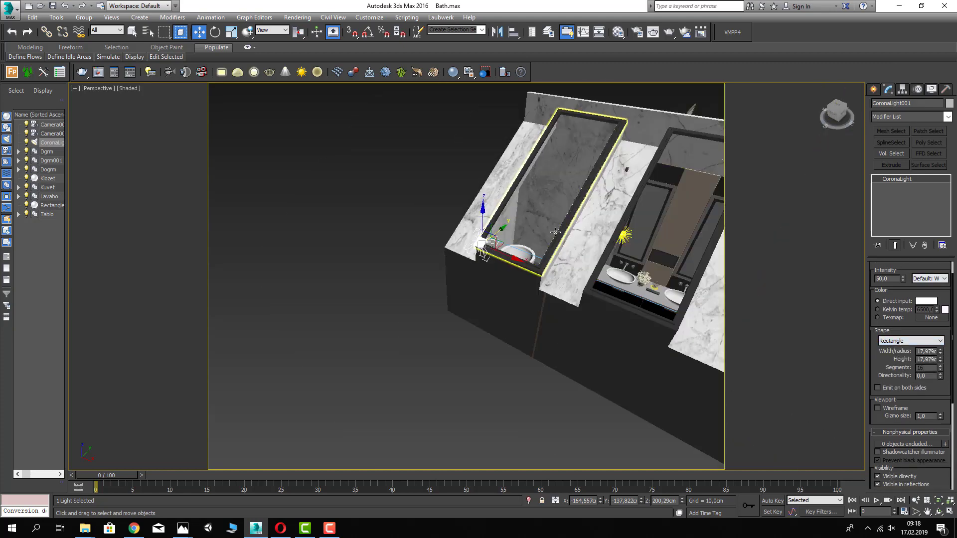
alt+middle_drag(555, 232, 500, 240)
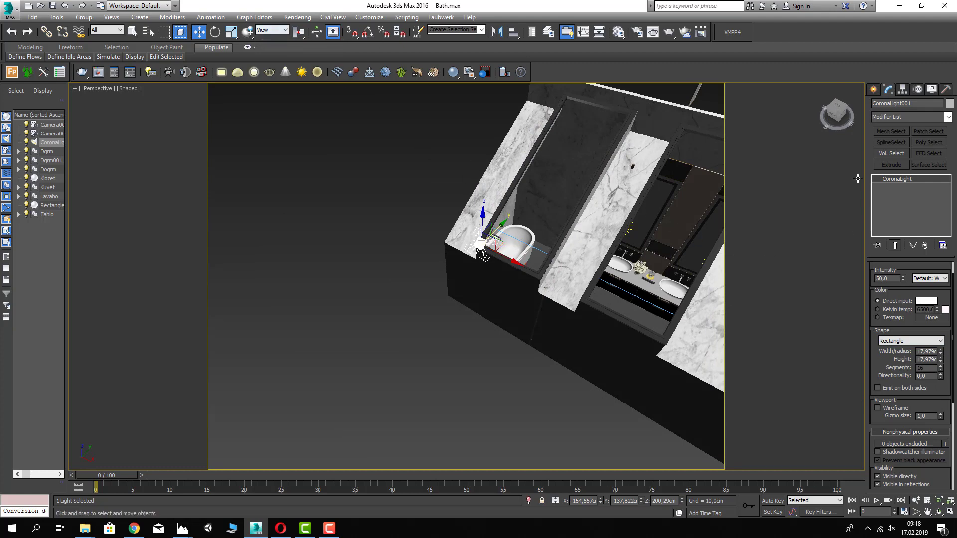
key(Delete)
- Draw a rectangular CoronaLight about 104 by 277.5 cm across the whole skylight opening above the bathtub
click(873, 88)
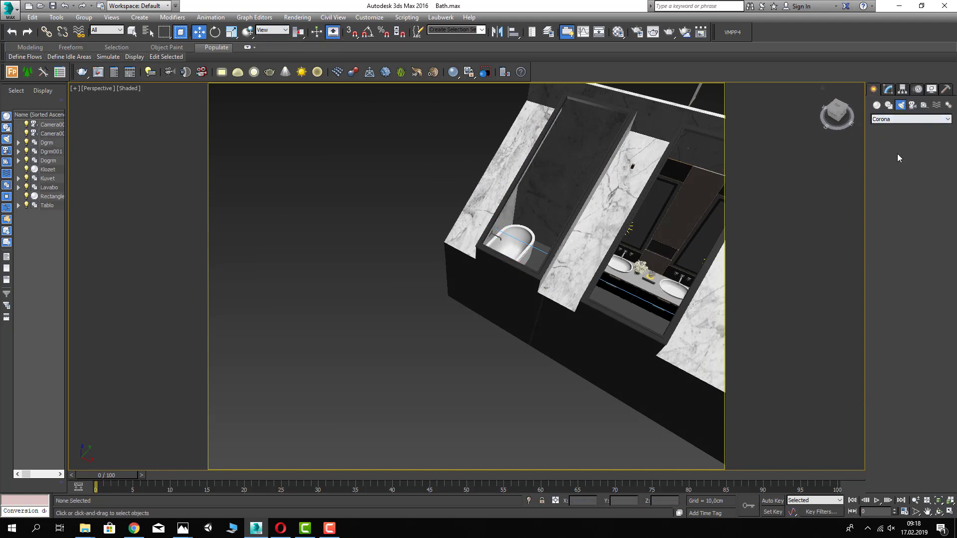
click(897, 154)
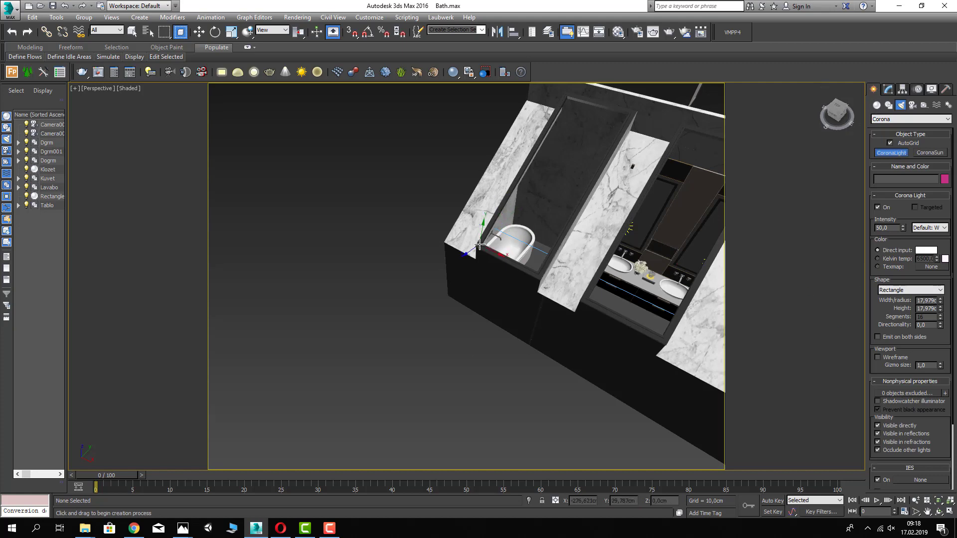
scroll(479, 244, up, 6)
scroll(471, 254, down, 3)
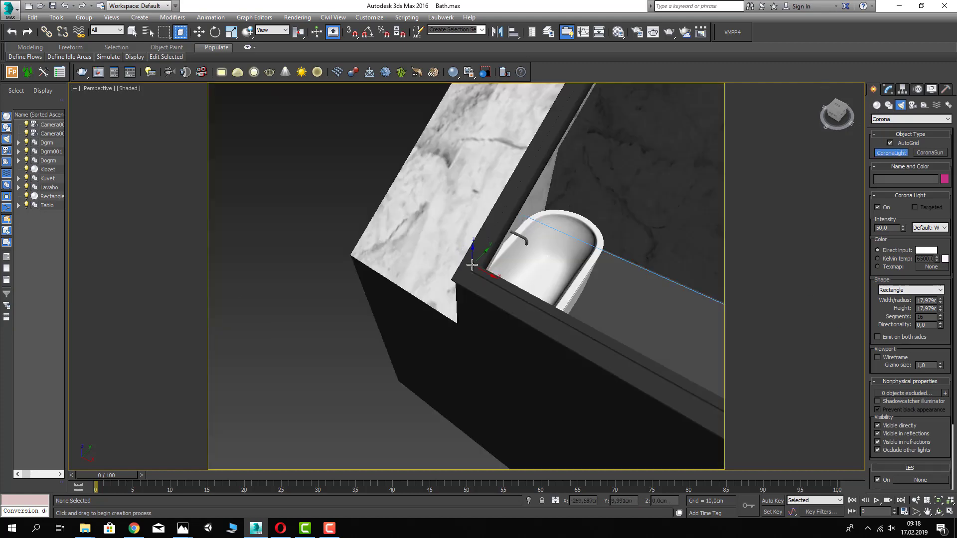
drag(472, 265, 439, 344)
scroll(523, 200, down, 4)
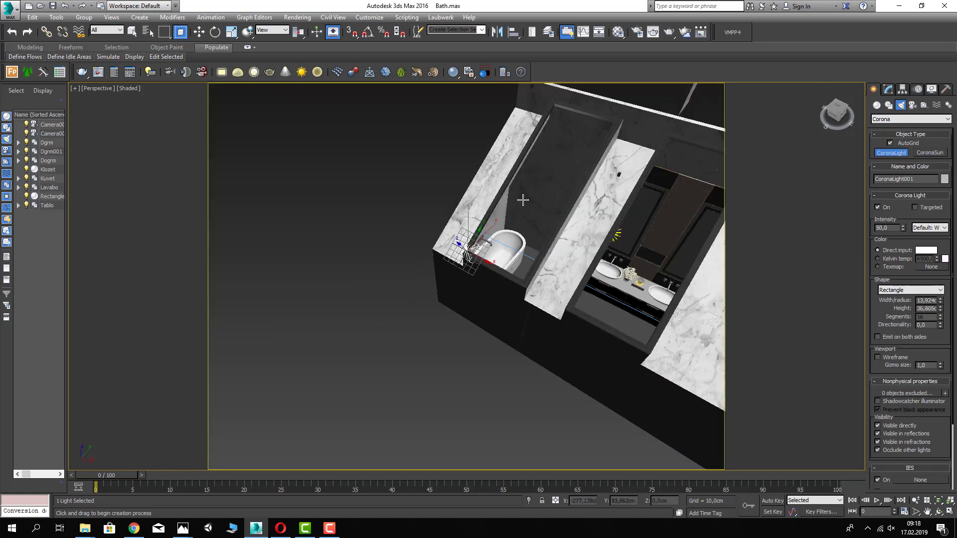
drag(522, 199, 626, 108)
scroll(621, 147, up, 3)
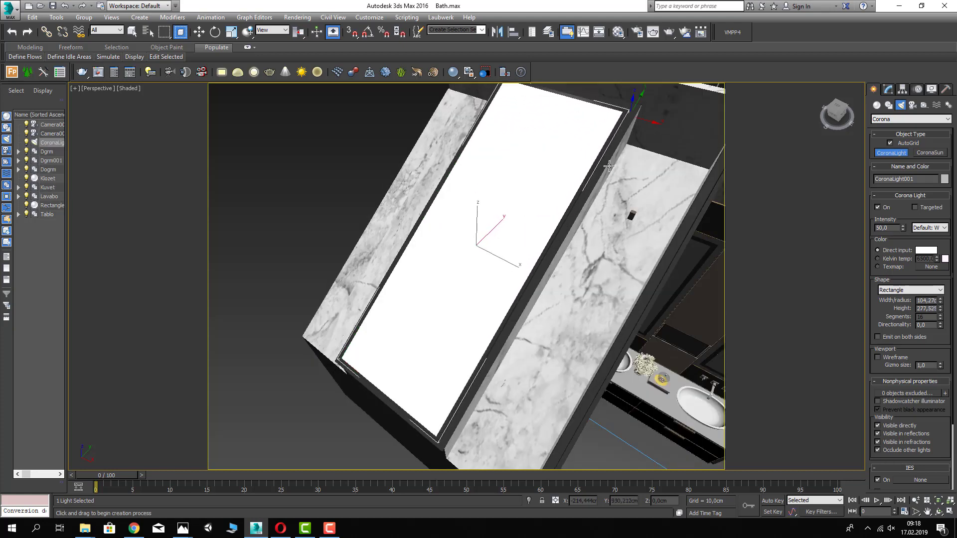
- Examine the skylight light's intensity, color, shape, visibility and IES parameters
click(887, 89)
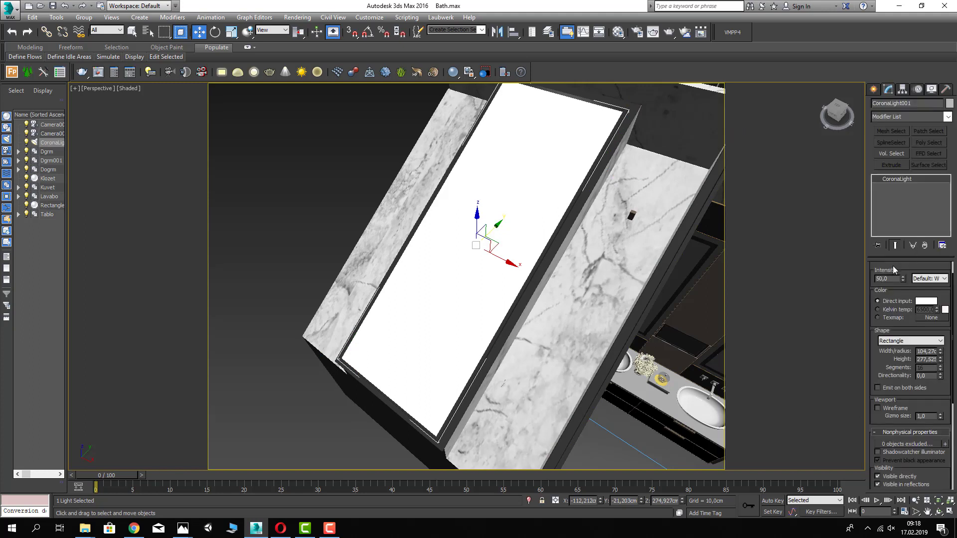
scroll(885, 385, down, 4)
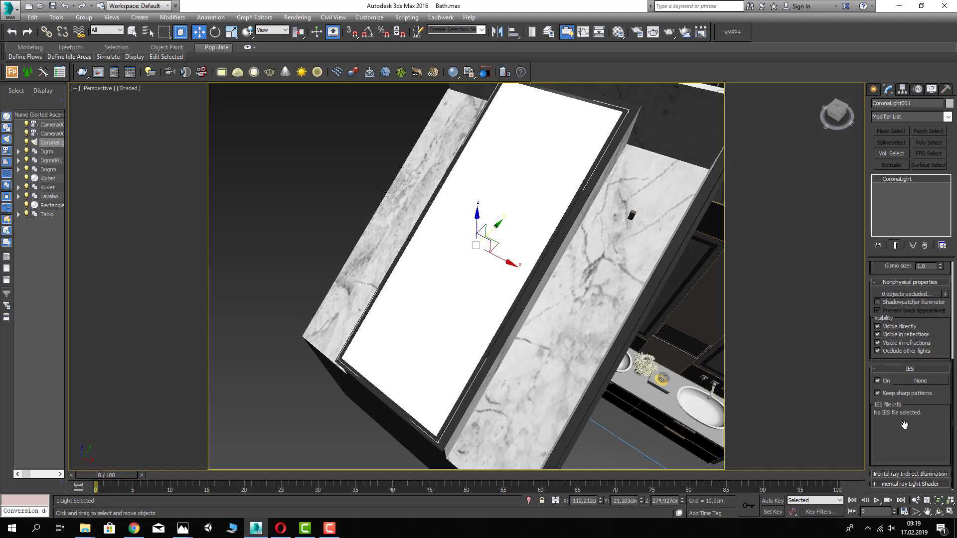
scroll(904, 425, up, 1)
scroll(904, 425, up, 6)
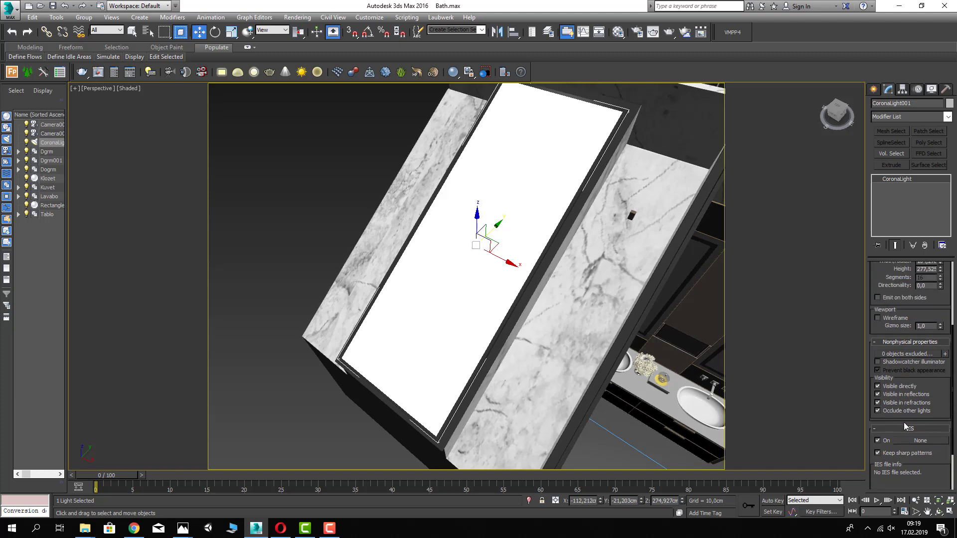
scroll(902, 417, up, 5)
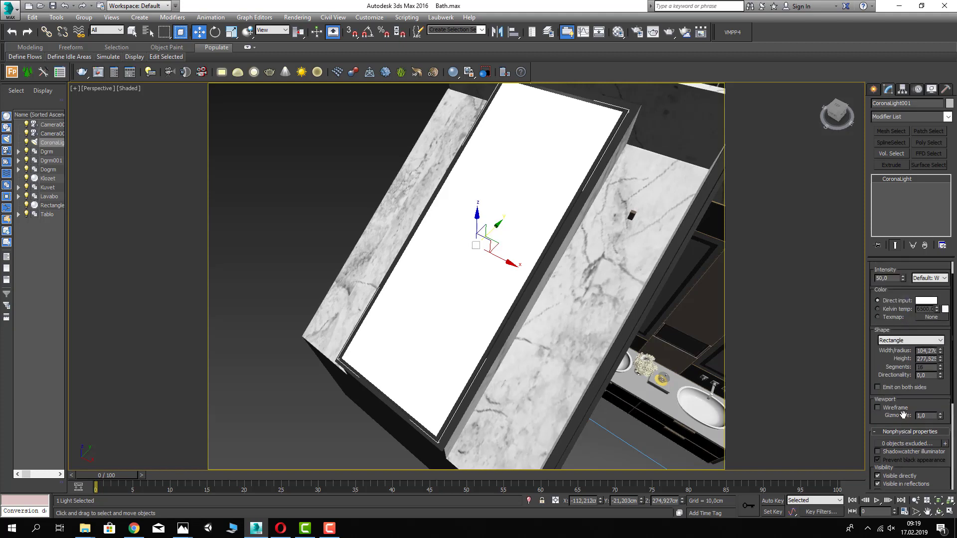
drag(901, 400, 890, 276)
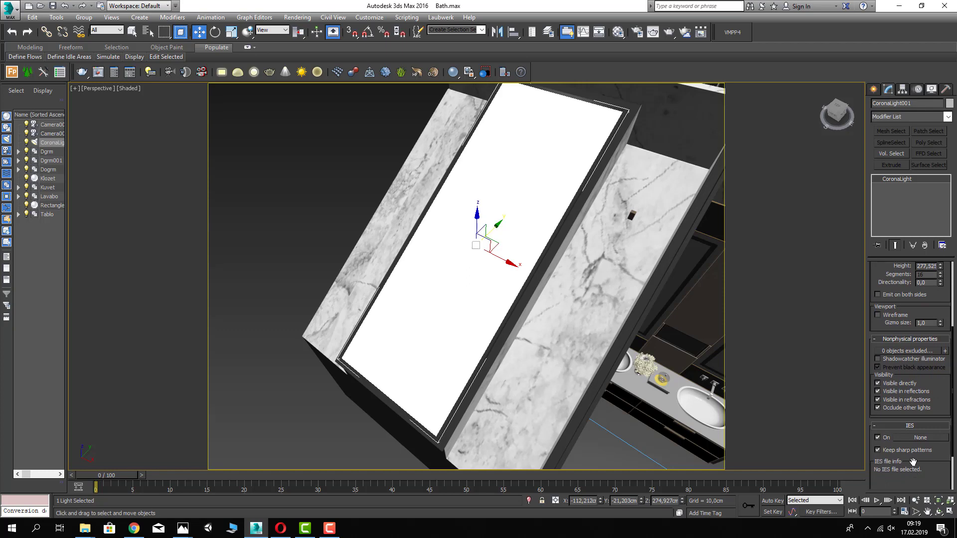
drag(913, 462, 901, 360)
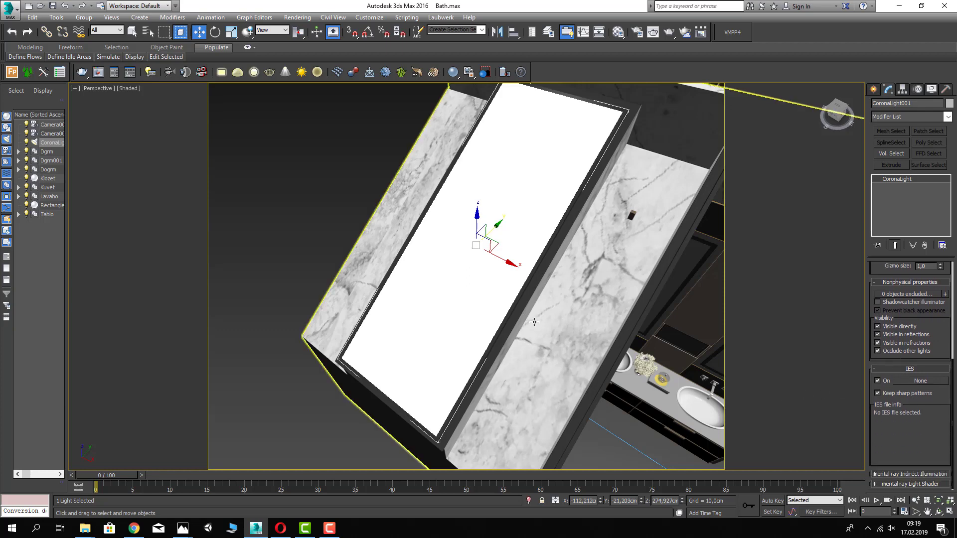
- Clone the light along X as one instance over the second skylight, then save the scene in the Camera001 view
alt+middle_drag(670, 365, 493, 259)
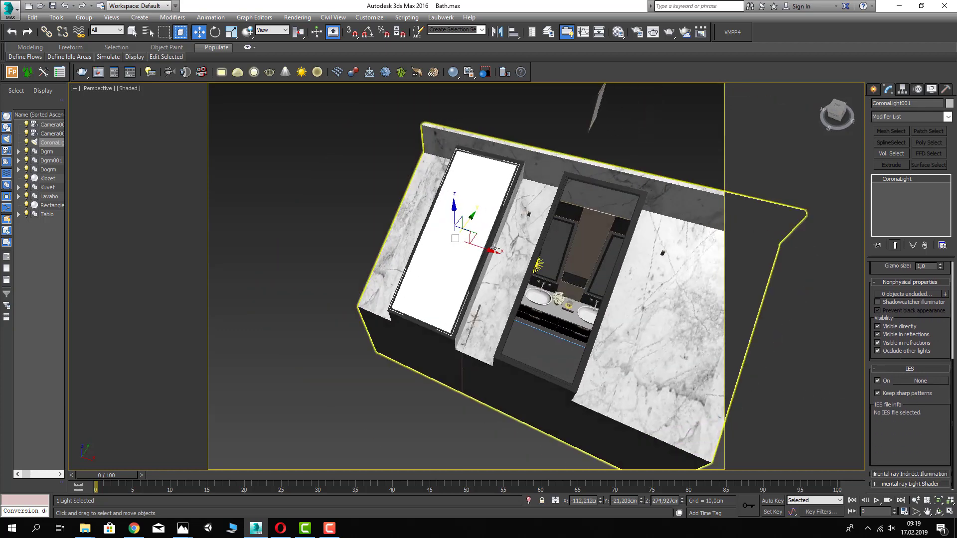
mouse_move(494, 254)
shift+mouse_down()
mouse_move(601, 300)
mouse_move(614, 294)
mouse_move(599, 301)
shift+mouse_up()
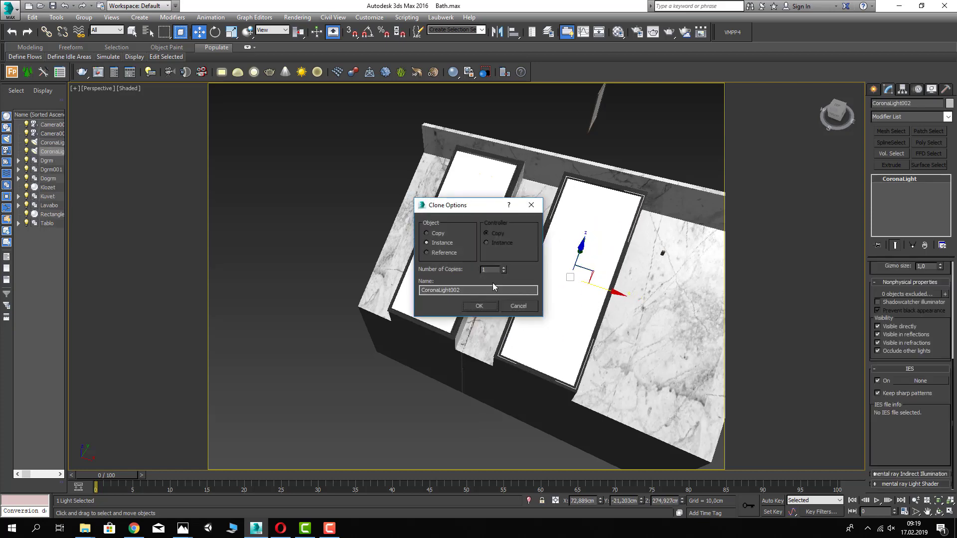
click(473, 306)
key(c)
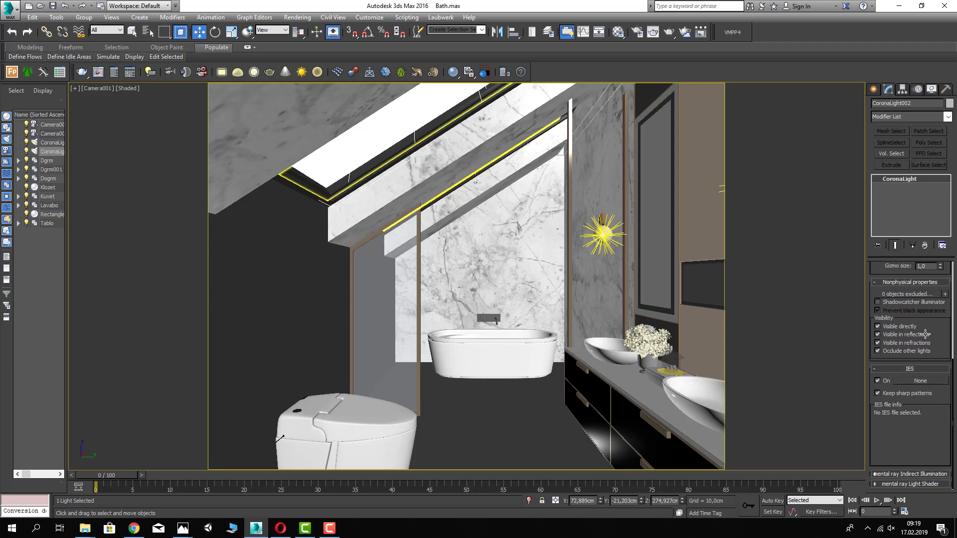
key(ctrl+s)
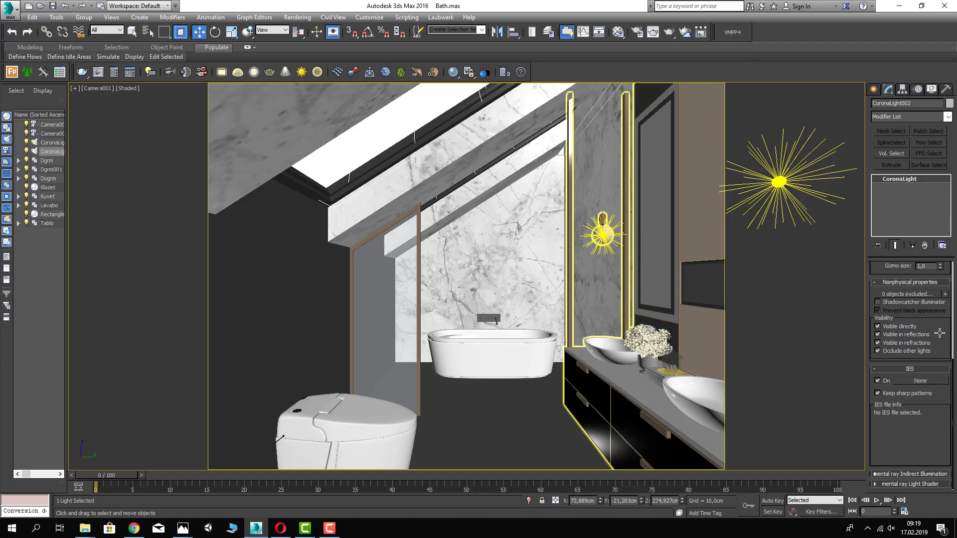
- Review the cloned light's visibility, shape and intensity parameters, keeping Rectangle as its shape
scroll(939, 328, up, 2)
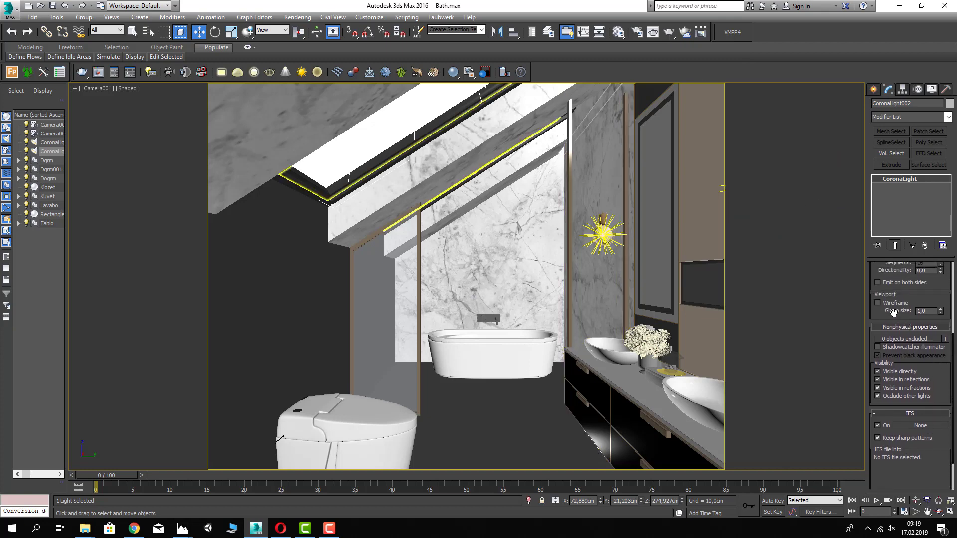
scroll(897, 328, up, 2)
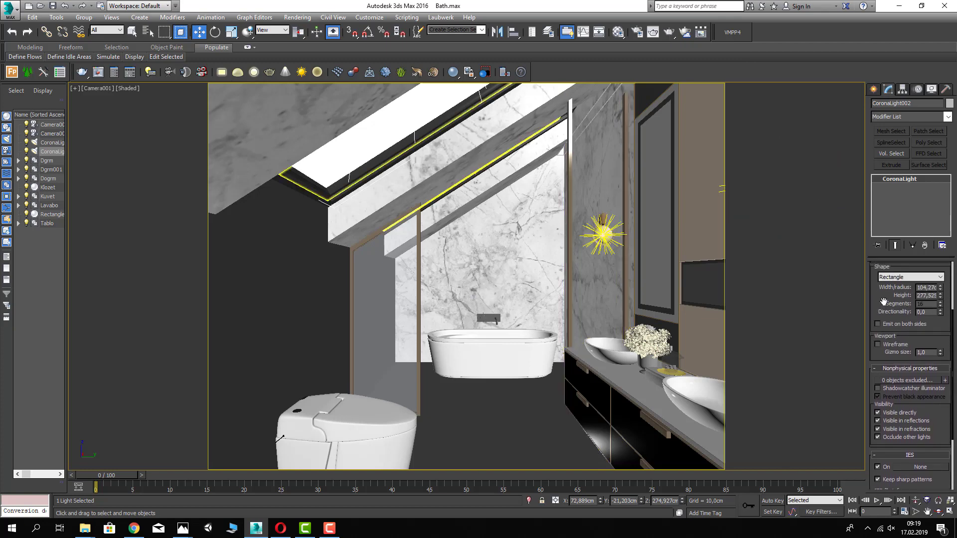
scroll(883, 302, up, 2)
click(892, 313)
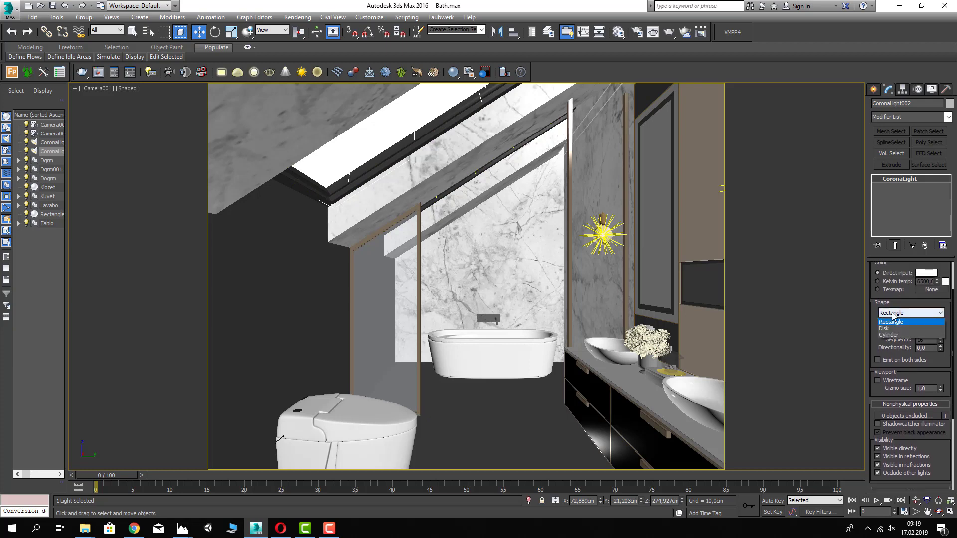
click(891, 322)
scroll(882, 348, up, 2)
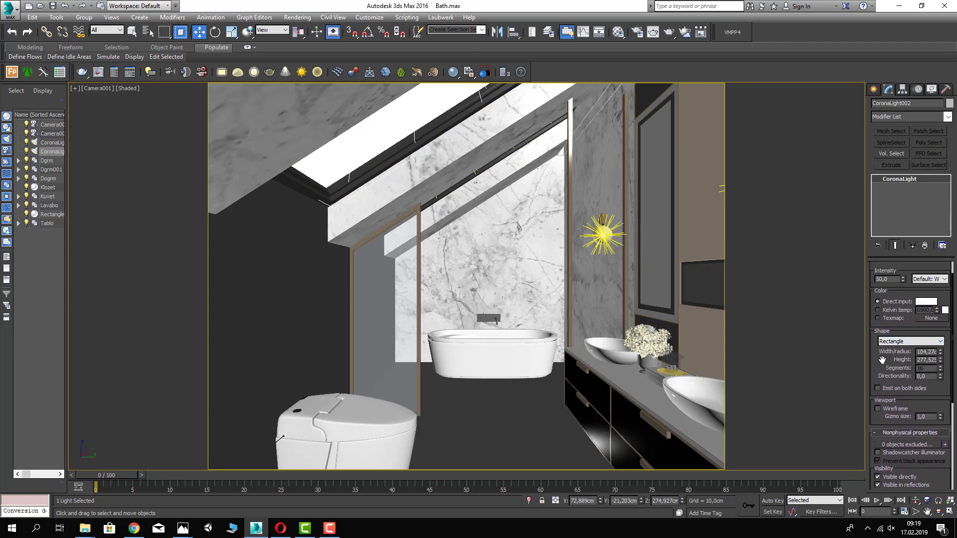
scroll(882, 360, up, 2)
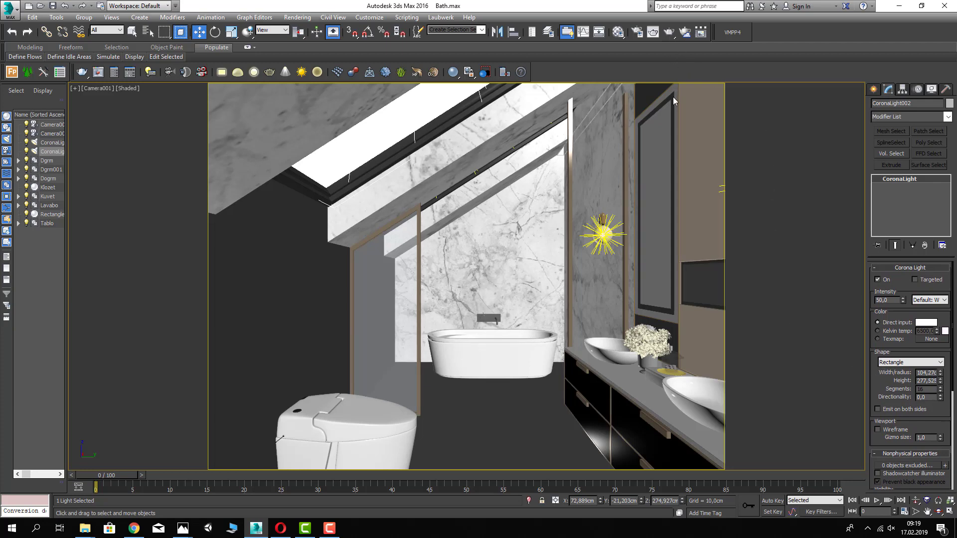
- Render the Camera001 view and set the tone mapping exposure to about -3.8 EV in the frame buffer
click(669, 32)
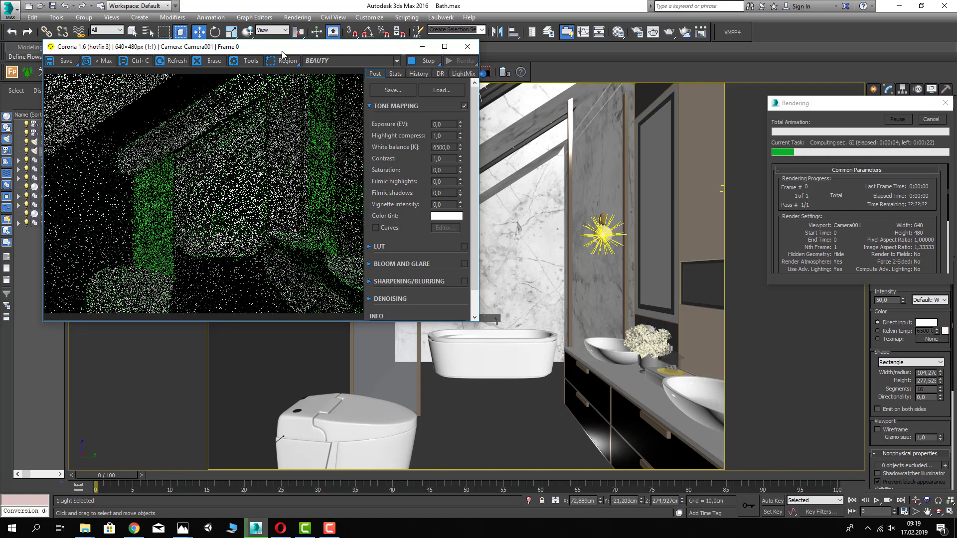
drag(282, 54, 344, 160)
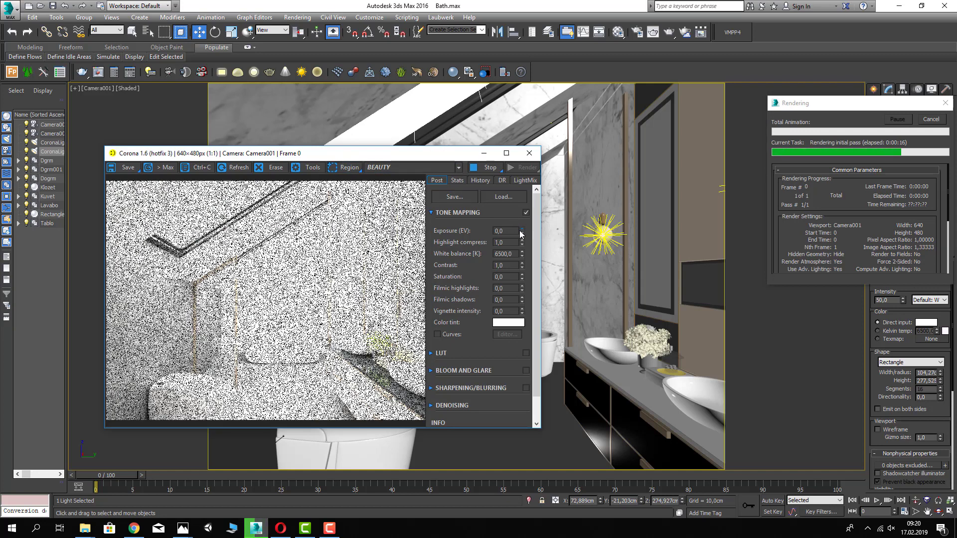
drag(523, 233, 522, 478)
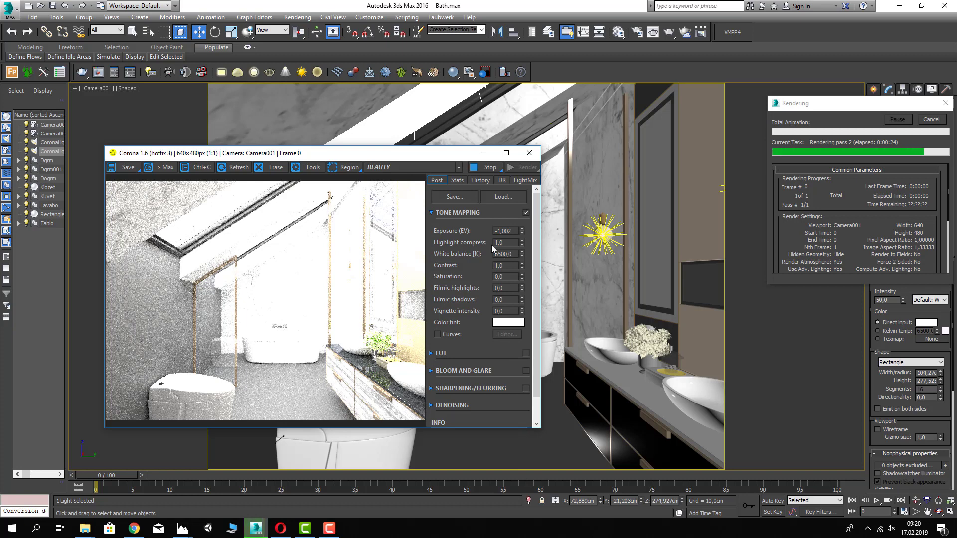
drag(526, 234, 536, 36)
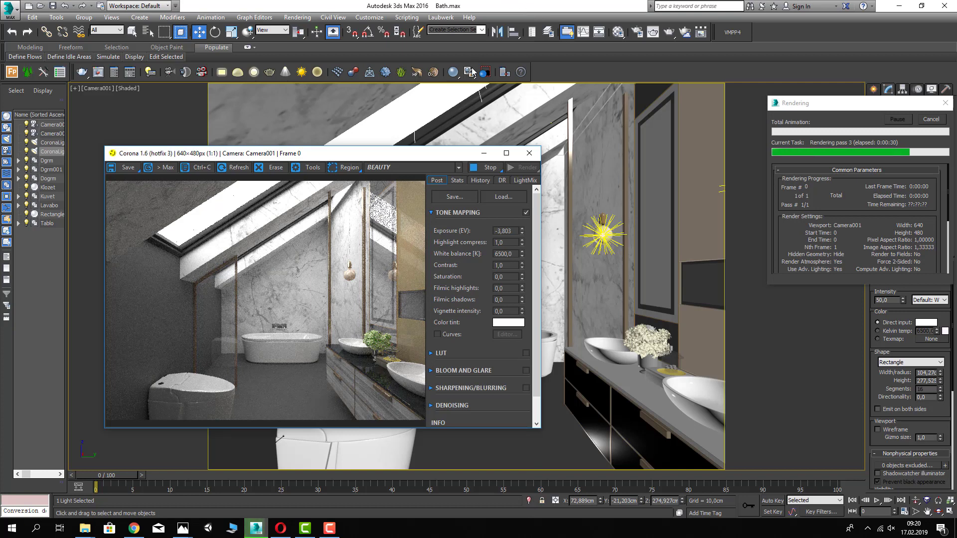
- Stop the render and start interactive rendering, with the frame buffer moved clear of the bathtub and vanity in the viewport
click(488, 168)
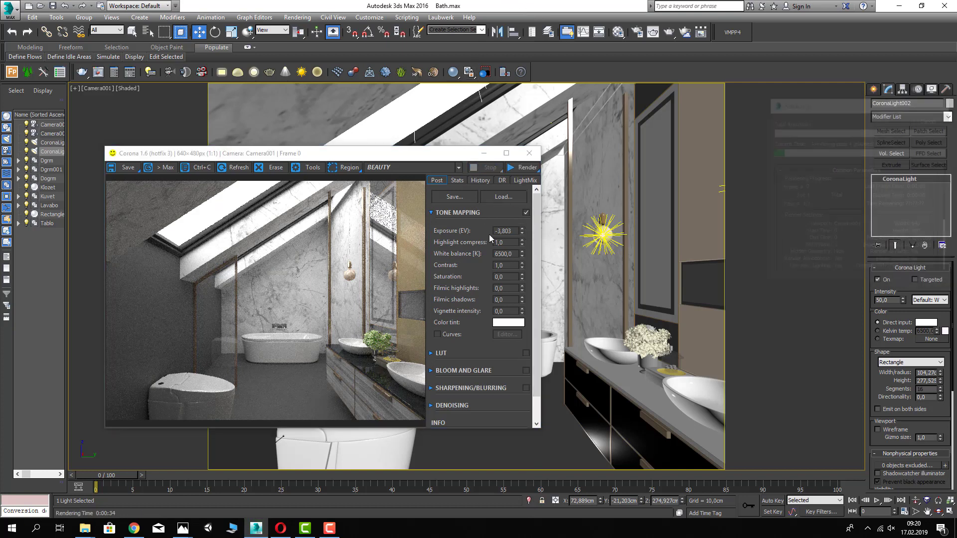
click(537, 170)
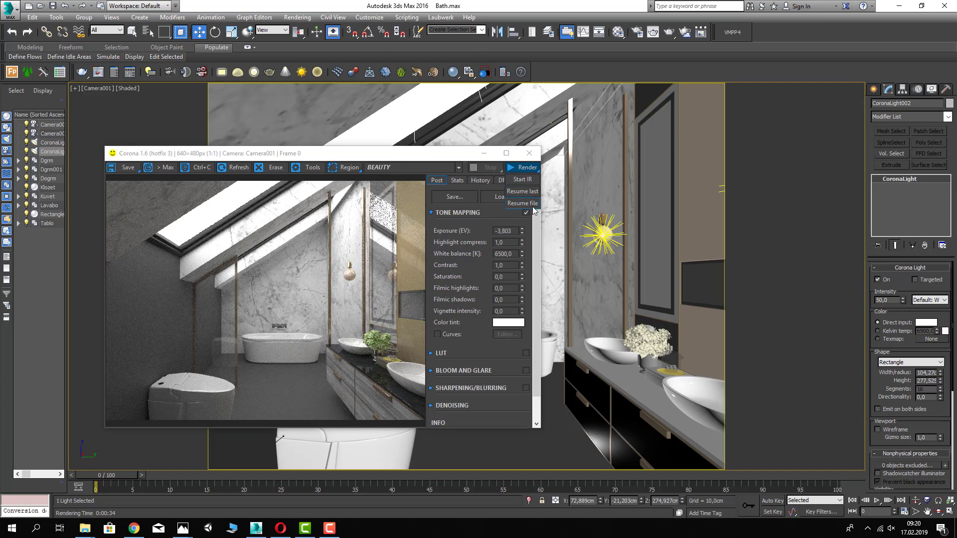
click(522, 180)
drag(383, 159, 339, 135)
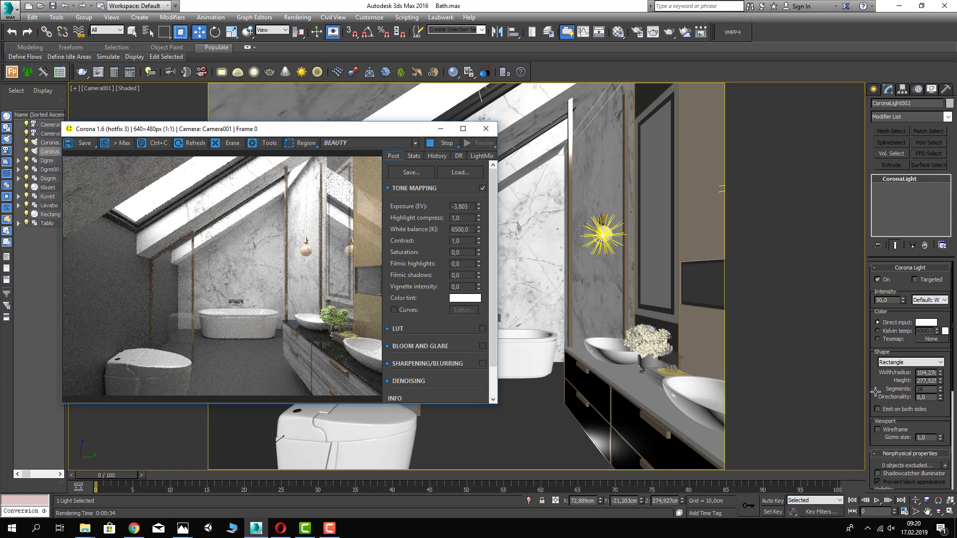
- Turn off direct visibility for the selected skylight light, then stop the interactive render and close the frame buffer
scroll(888, 376, down, 4)
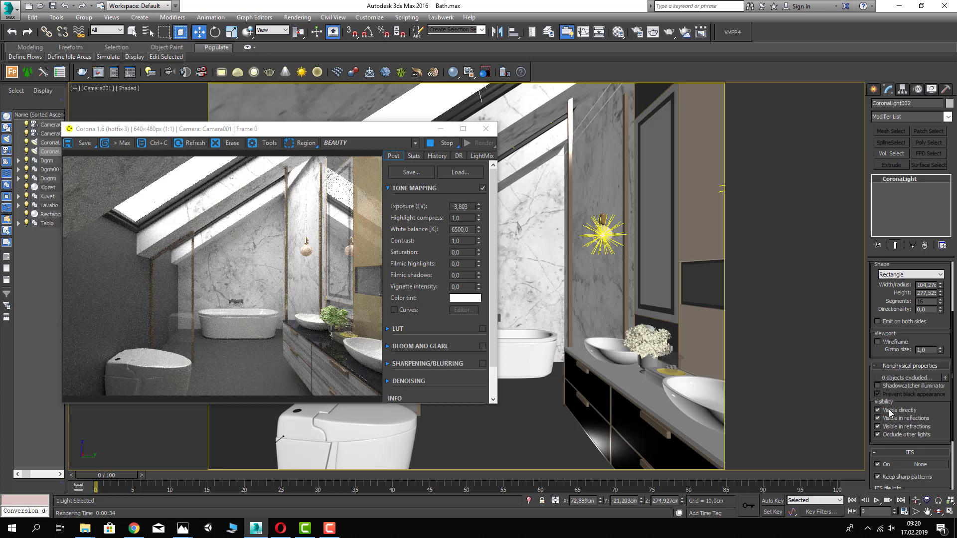
click(890, 411)
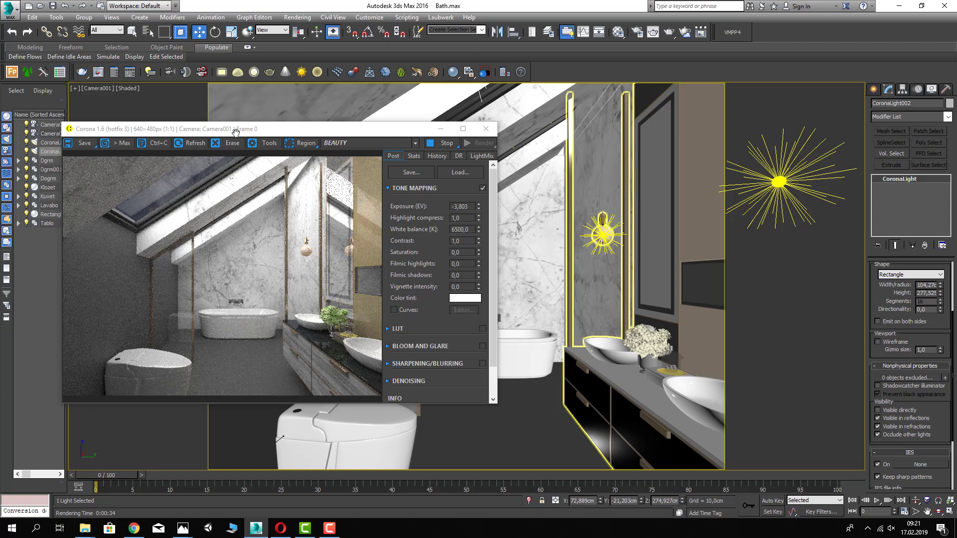
drag(243, 133, 229, 125)
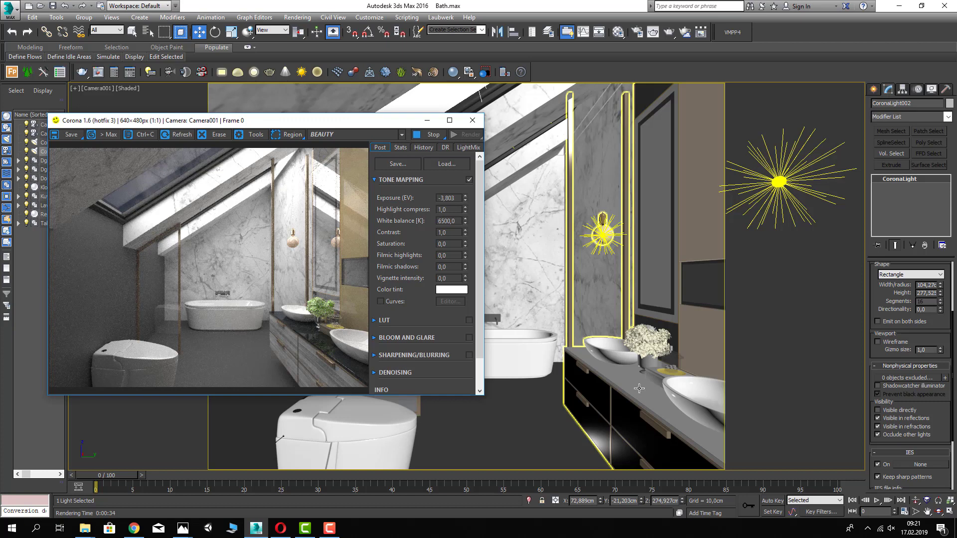
click(428, 135)
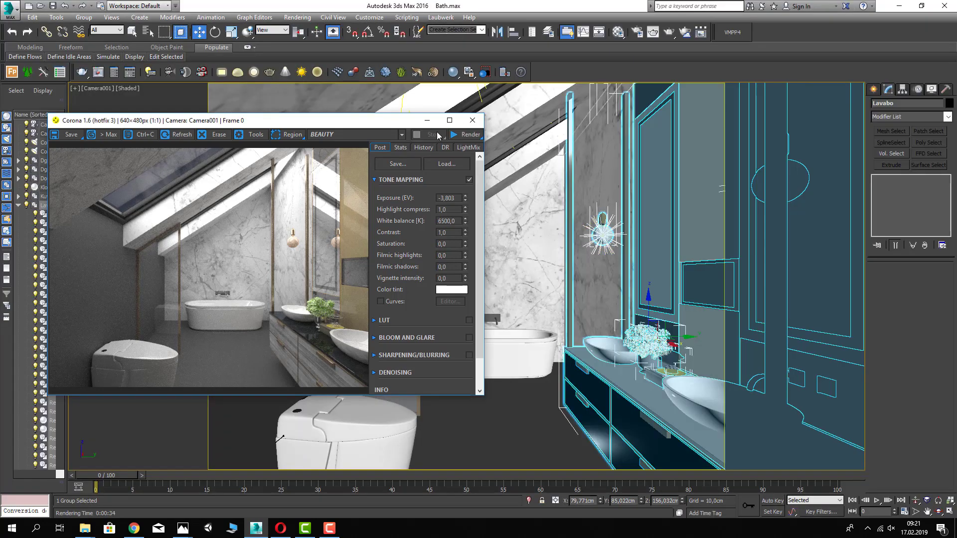
click(468, 124)
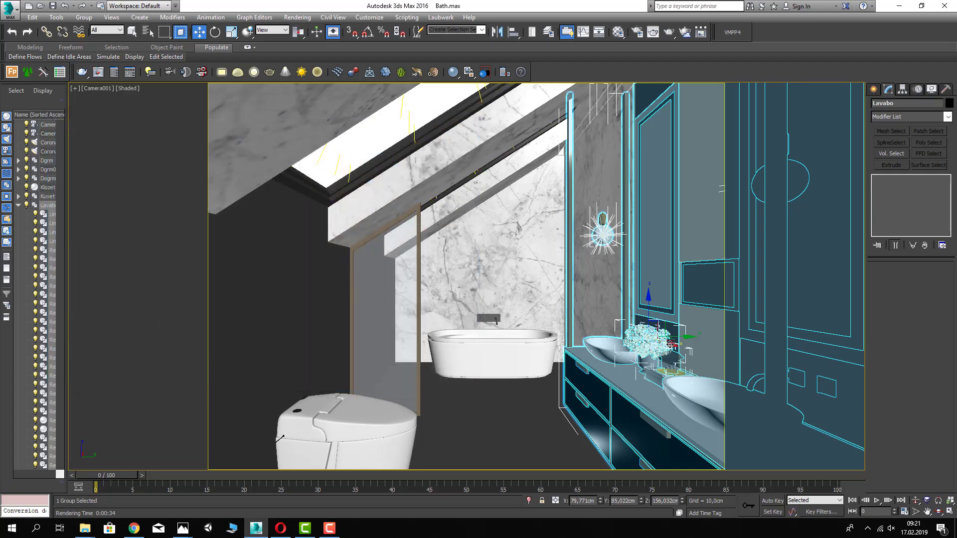
- Shift the vanity group about -20 cm along X and move the framed partition along X to about -49 cm
drag(670, 344, 654, 338)
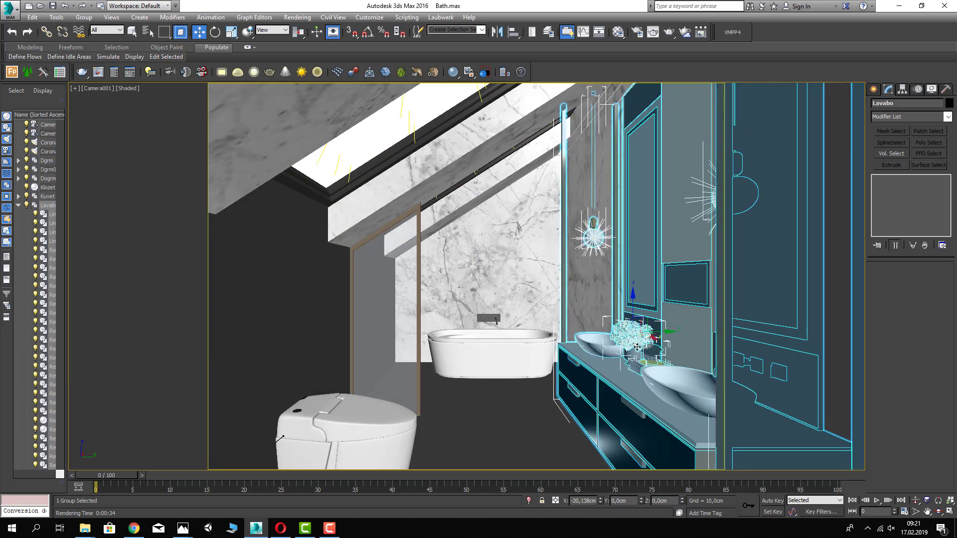
click(421, 281)
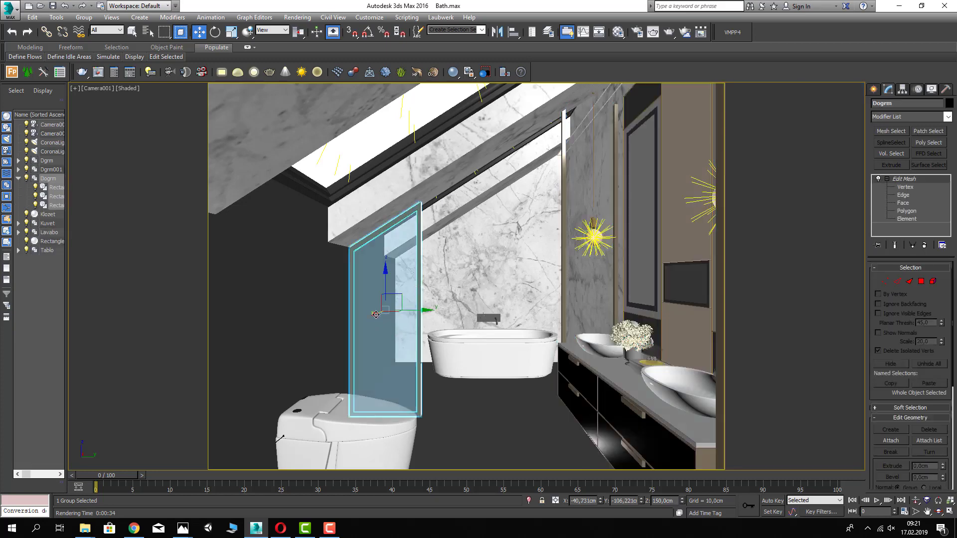
drag(375, 314, 374, 322)
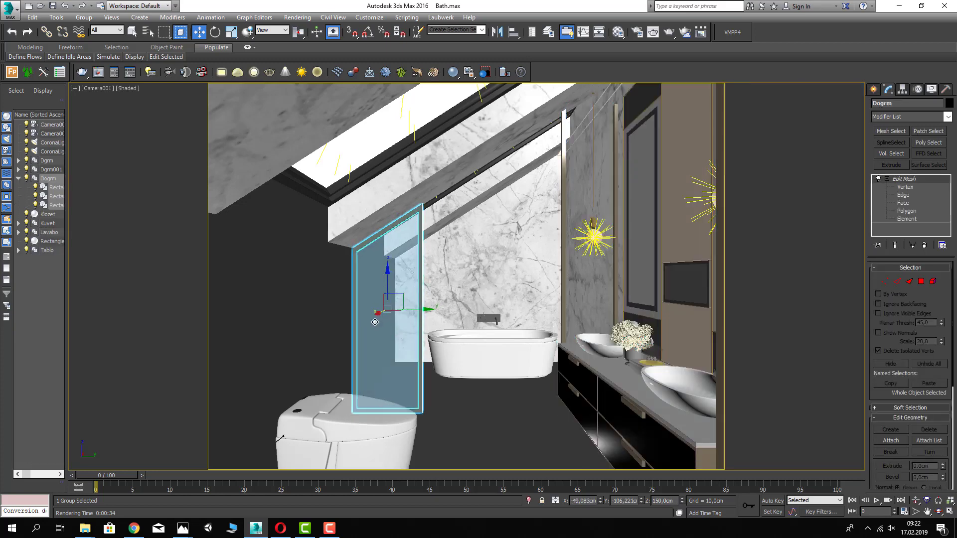
- Move the toilet deeper into the room along X to about 2.1 cm and save the scene
click(309, 438)
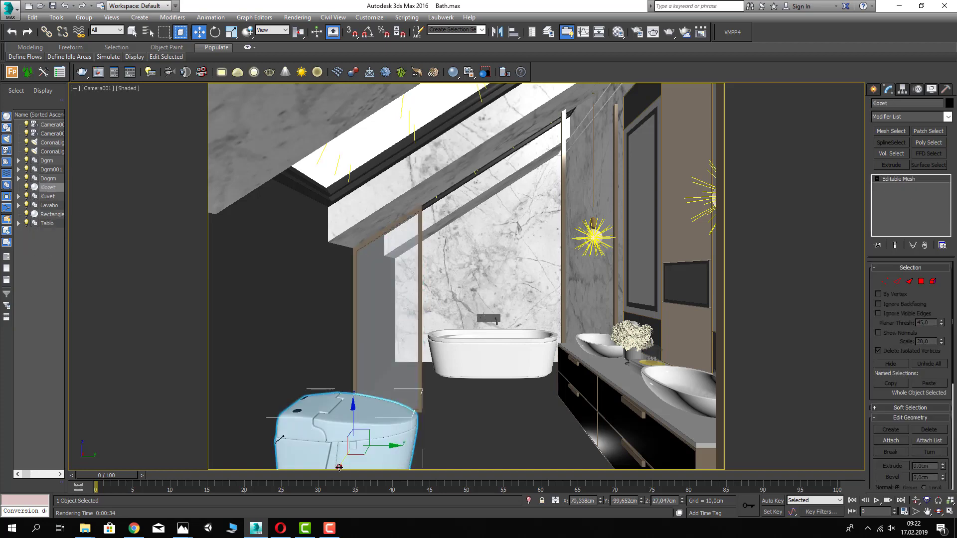
drag(339, 468, 369, 431)
key(ctrl+s)
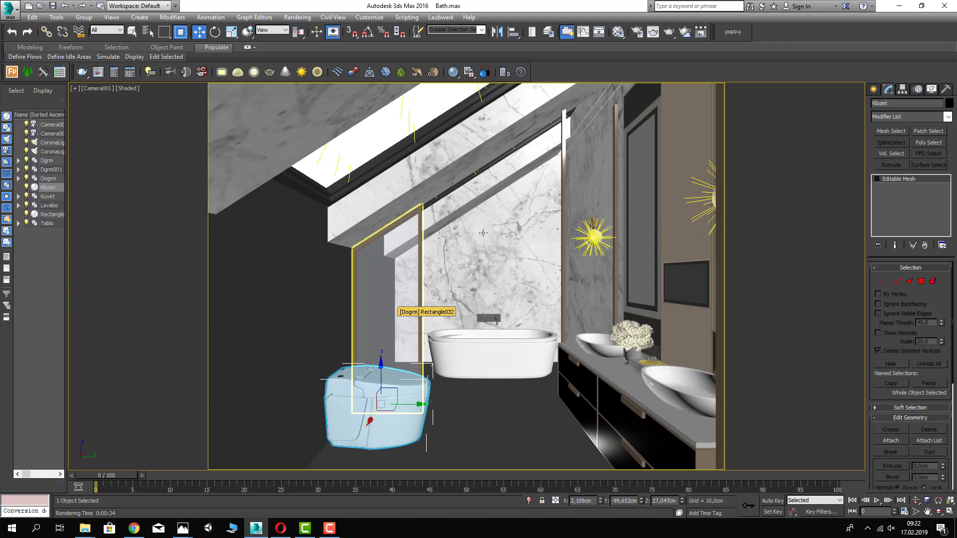
- From a perspective view outside the room, tint the far skylight's Corona light pale blue with RGB 169, 192, 249
key(p)
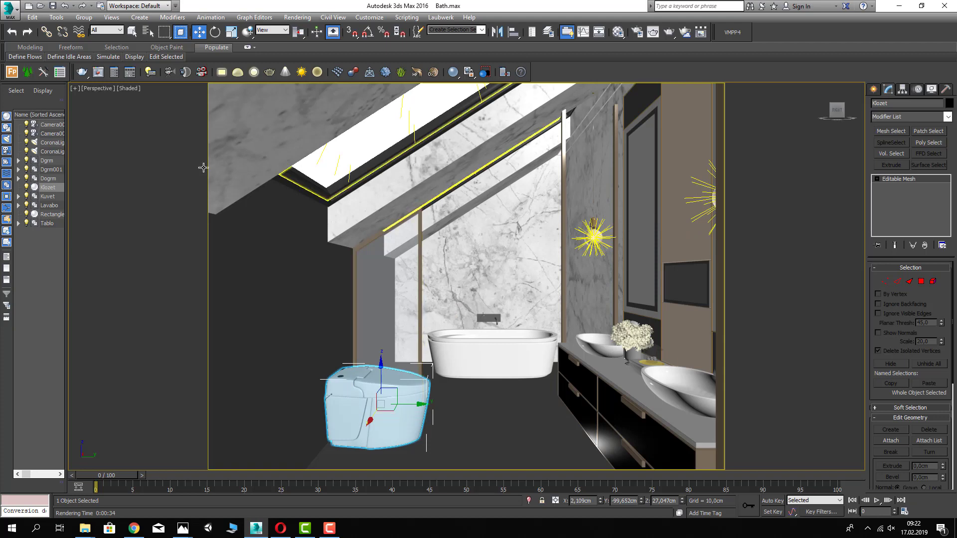
click(253, 145)
scroll(395, 246, up, 6)
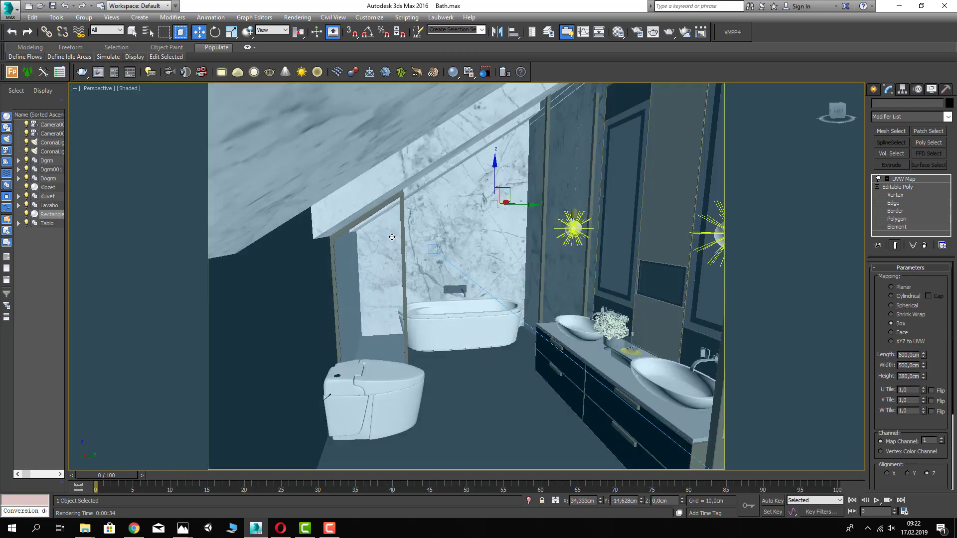
scroll(411, 263, down, 5)
alt+middle_drag(412, 263, 366, 187)
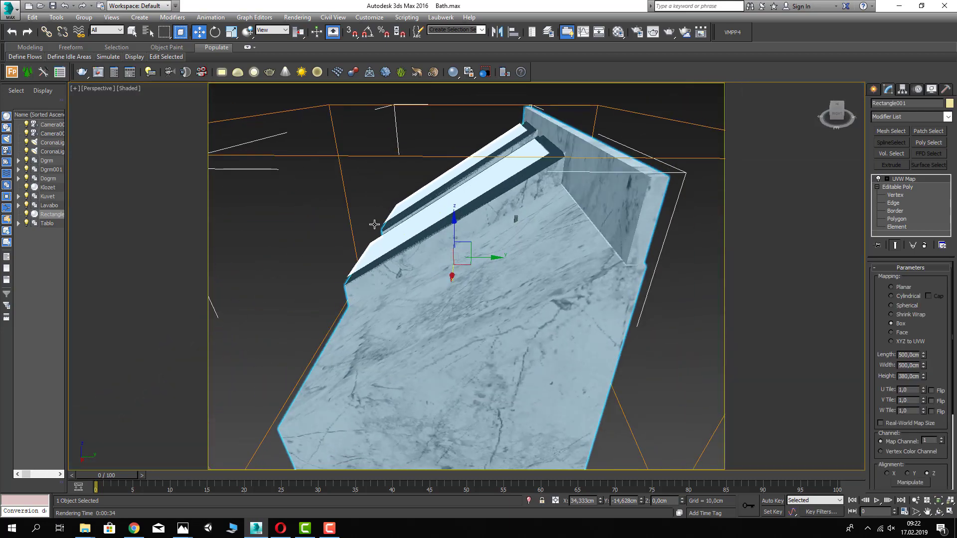
click(388, 189)
scroll(386, 212, up, 4)
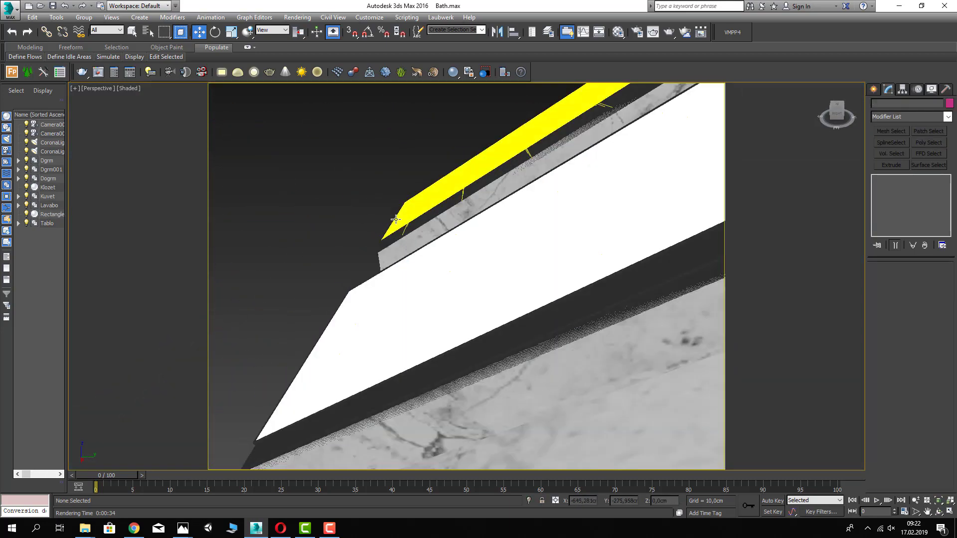
click(388, 213)
key(alt)
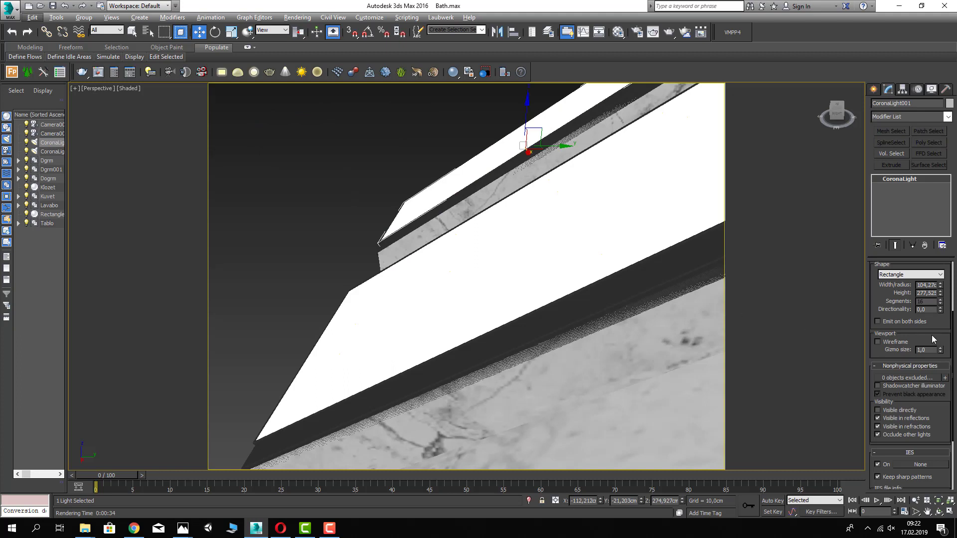
drag(877, 308, 882, 363)
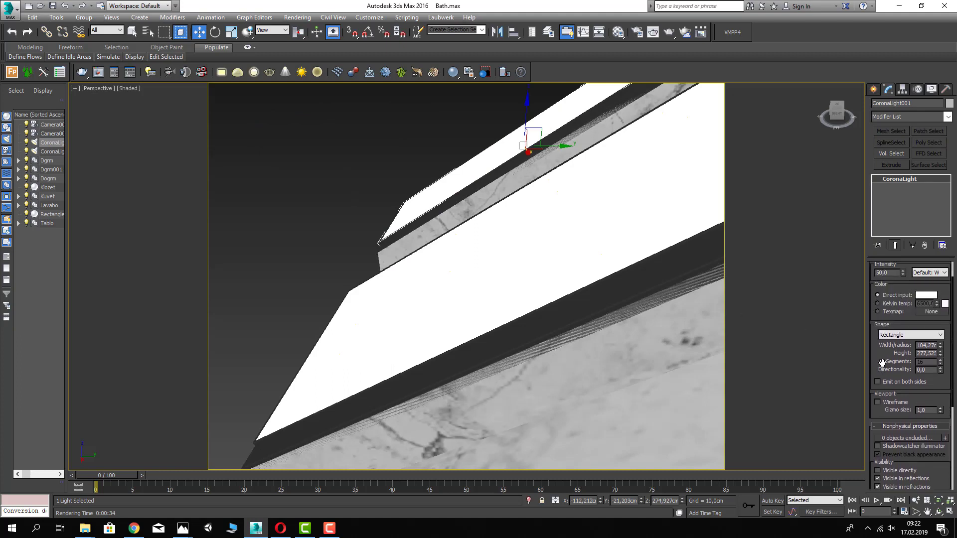
click(918, 296)
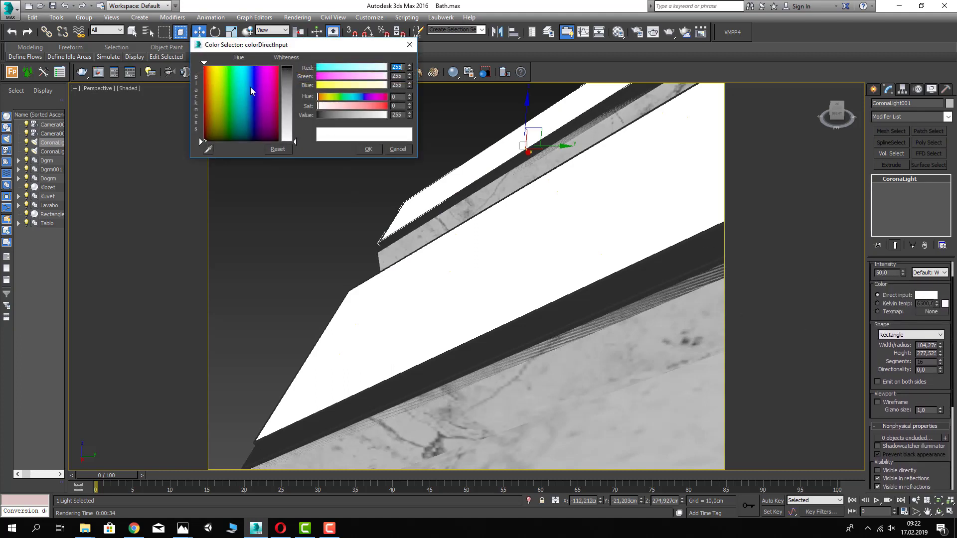
click(251, 81)
click(286, 115)
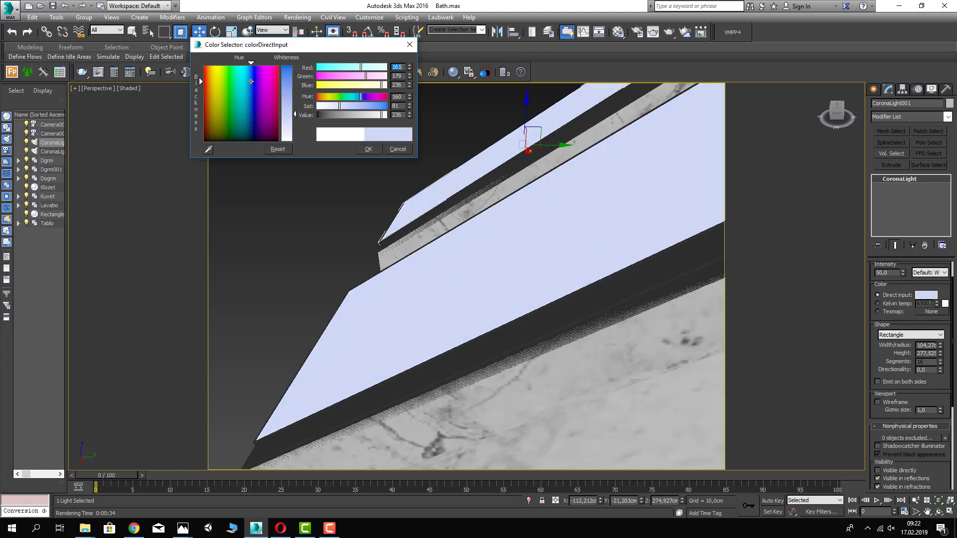
click(251, 72)
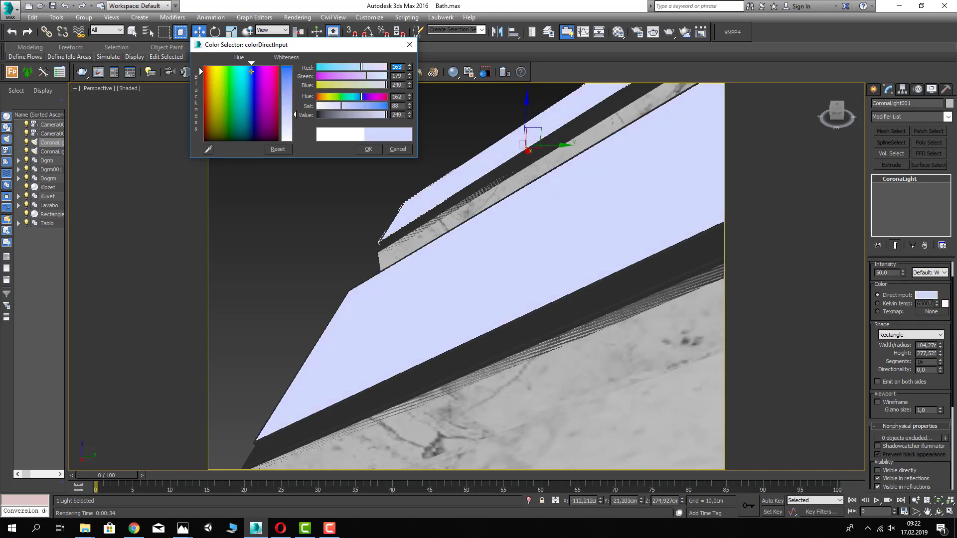
click(250, 72)
click(289, 116)
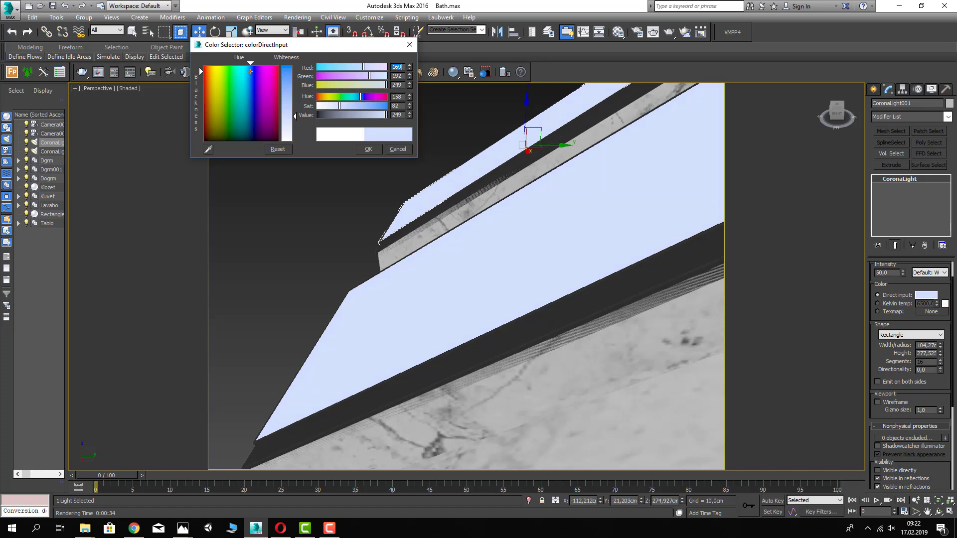
click(368, 149)
- Examine the tinted skylight lights, the environment HDR's Corona Bitmap settings and the scene settings in Render Setup
scroll(364, 214, down, 5)
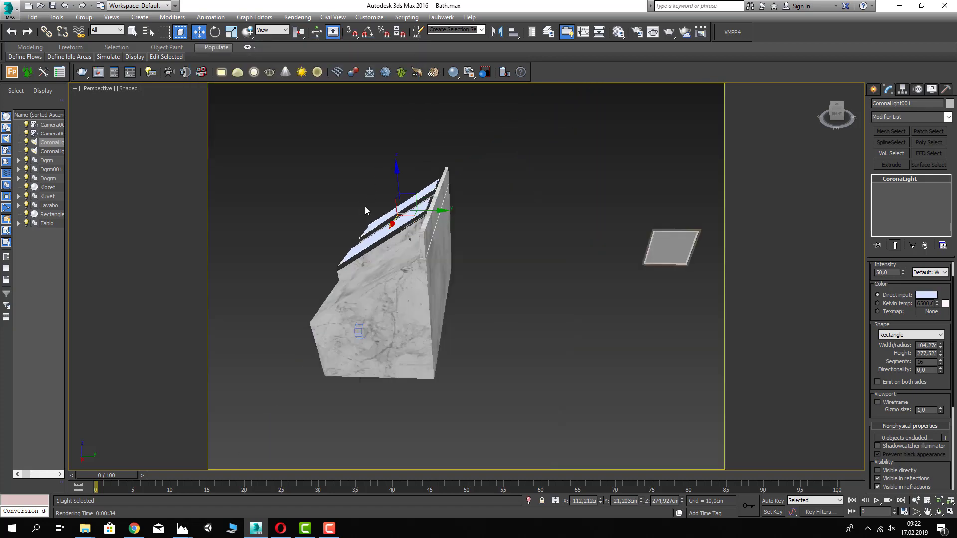
key(c)
key(p)
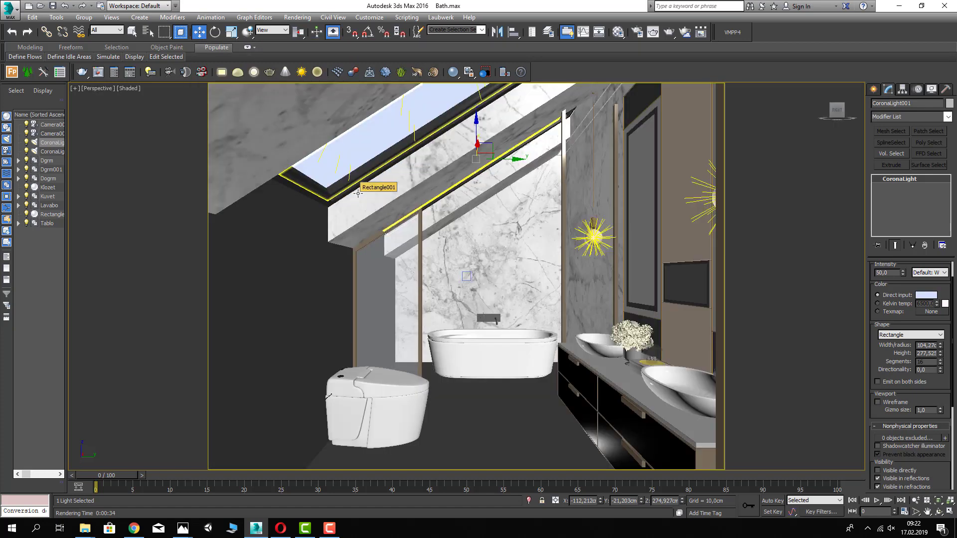
key(z)
scroll(383, 184, down, 5)
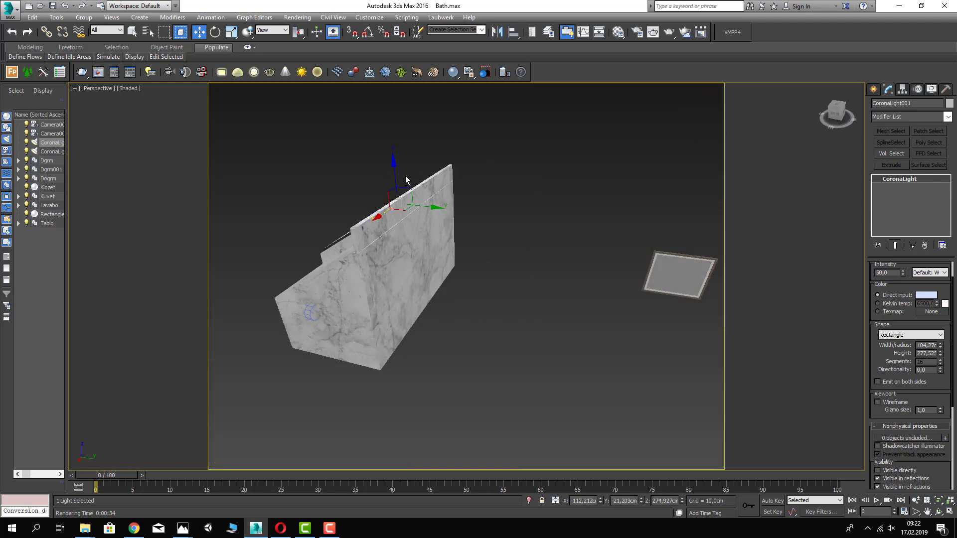
key(m)
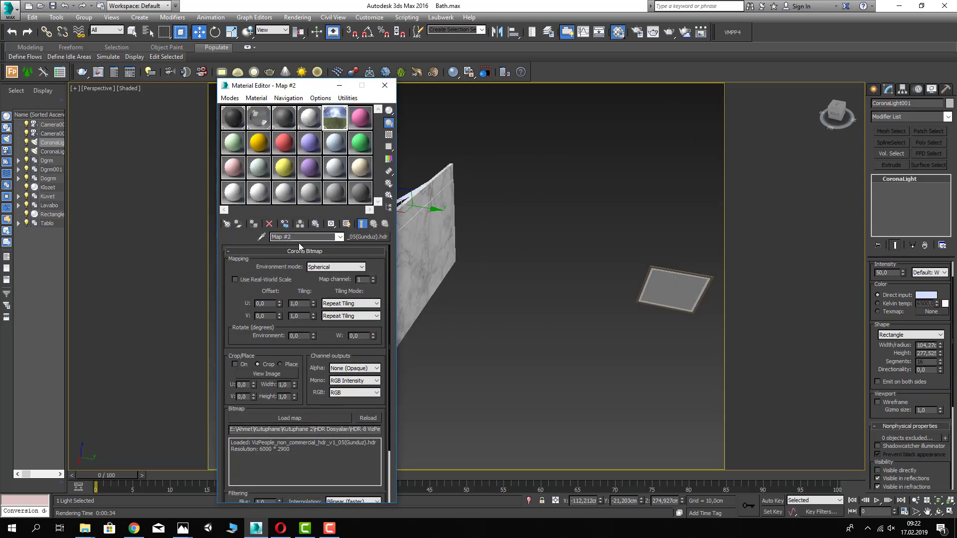
scroll(243, 243, down, 3)
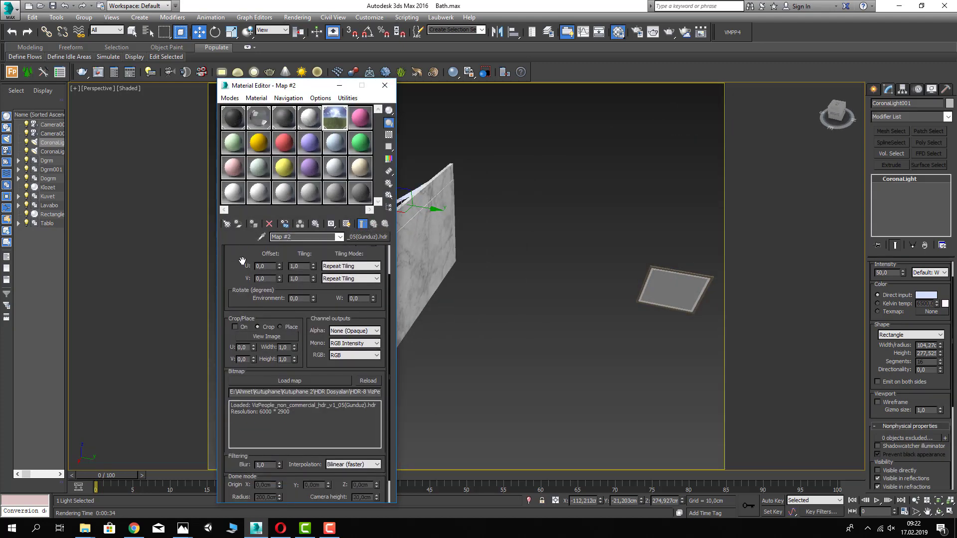
drag(242, 244, 242, 324)
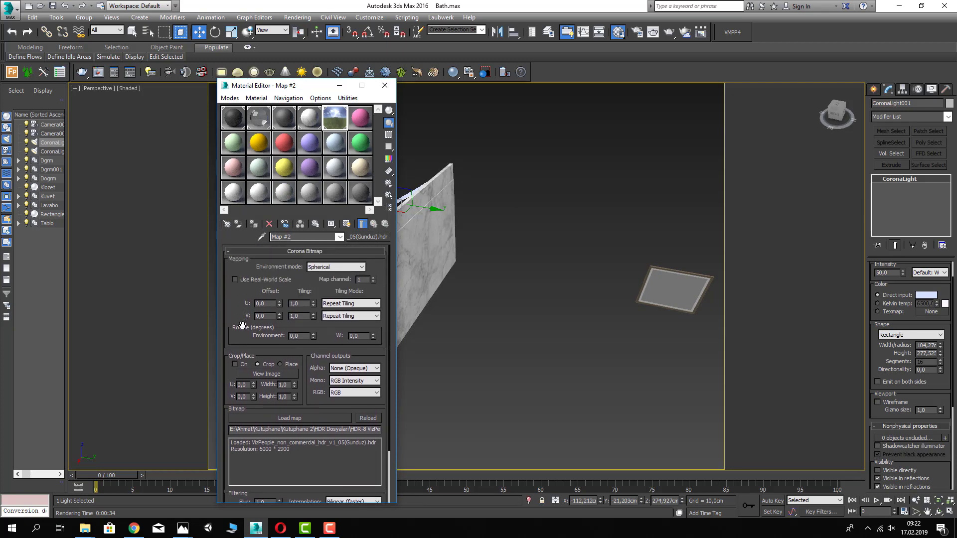
click(385, 86)
click(636, 32)
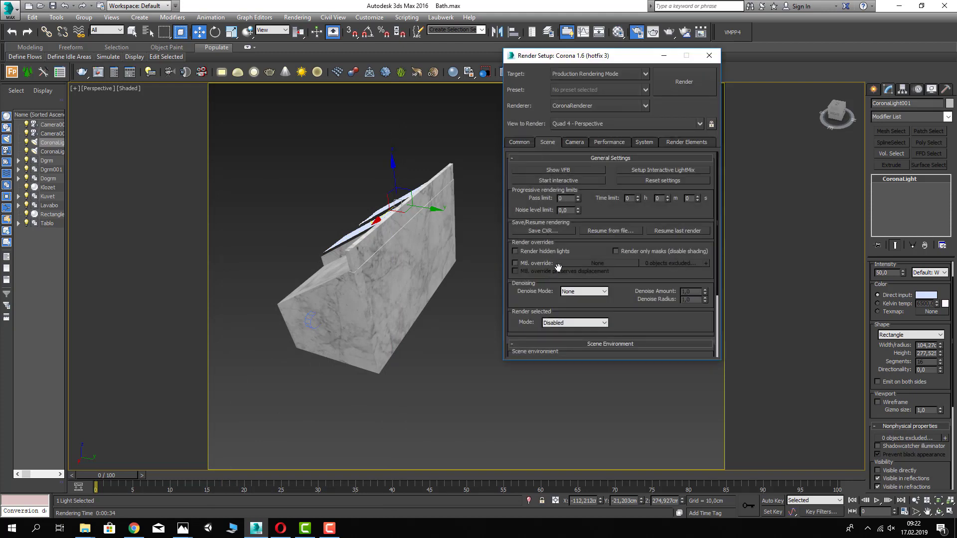
scroll(550, 293, down, 3)
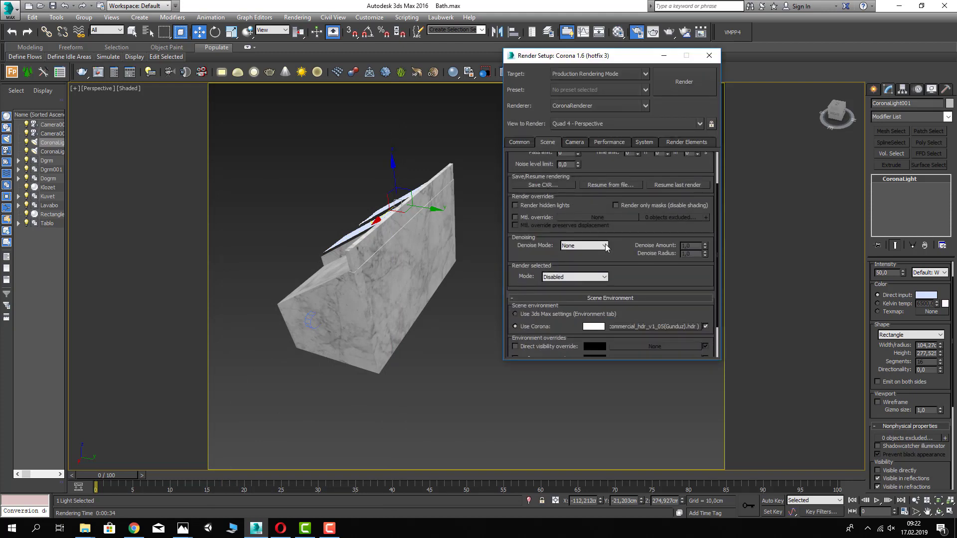
click(708, 56)
- Save the scene in the Camera001 view with nothing selected, then nudge the bathtub group along Y to about 2.8 cm
click(539, 203)
key(c)
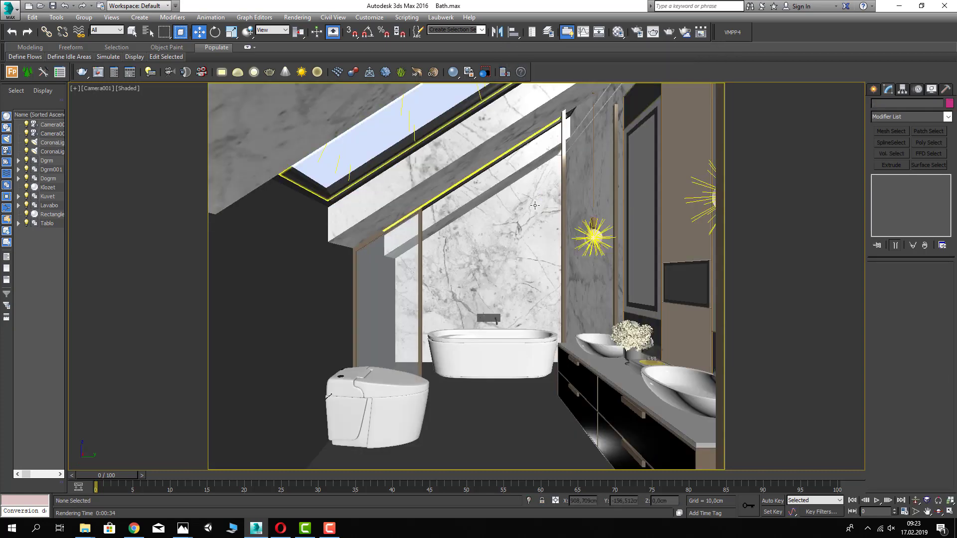
key(ctrl+s)
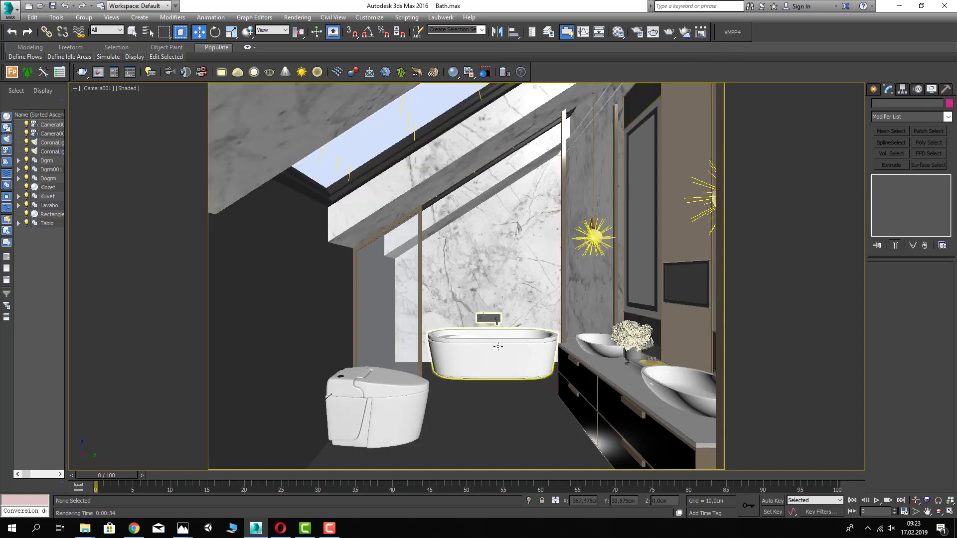
click(520, 335)
drag(519, 336, 517, 336)
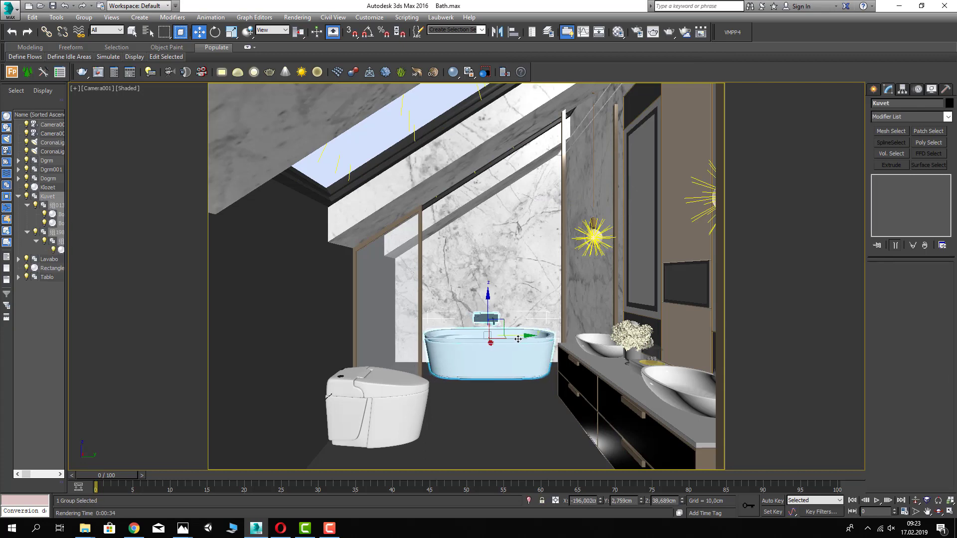
- Set the refraction IOR of the Gls material to 1.01 in the Material Editor, moved clear of the skylight
key(m)
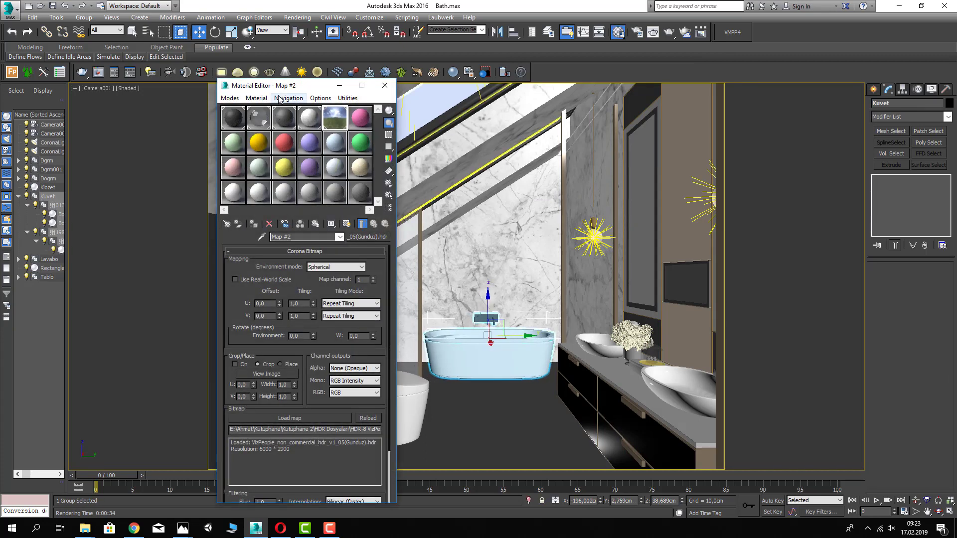
drag(288, 86, 531, 85)
click(511, 110)
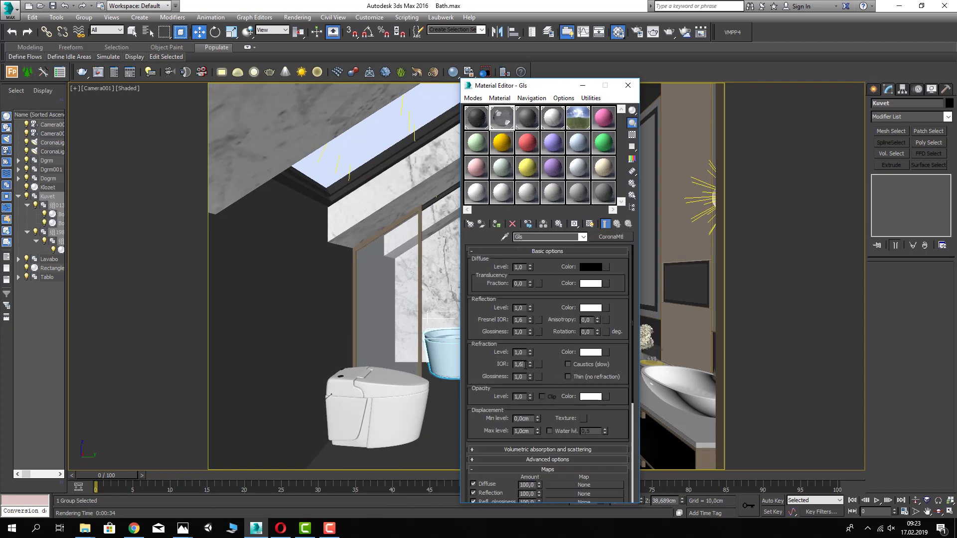
text(1)
- Try to pick up the material from the skylight glass, select the skylight frame group Dgrm and close the Material Editor
click(366, 142)
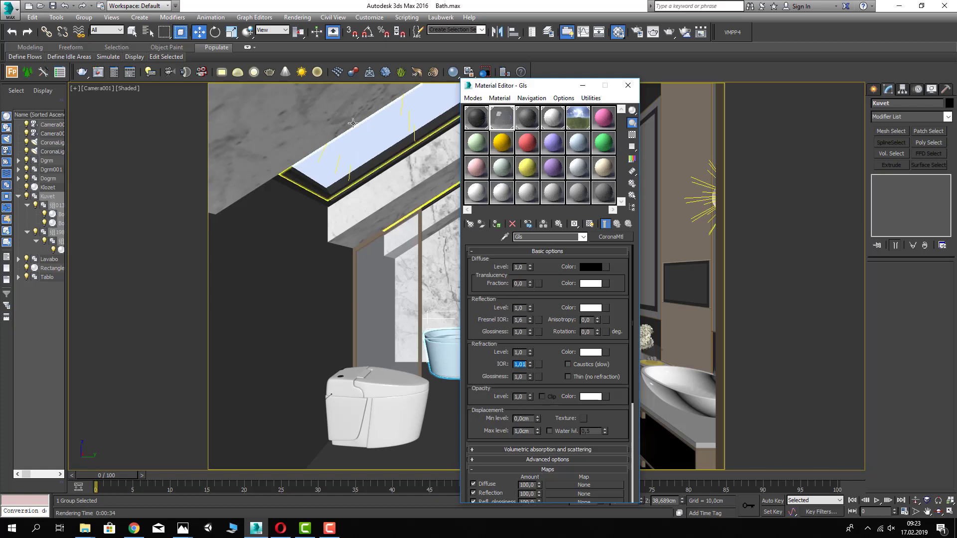
click(367, 141)
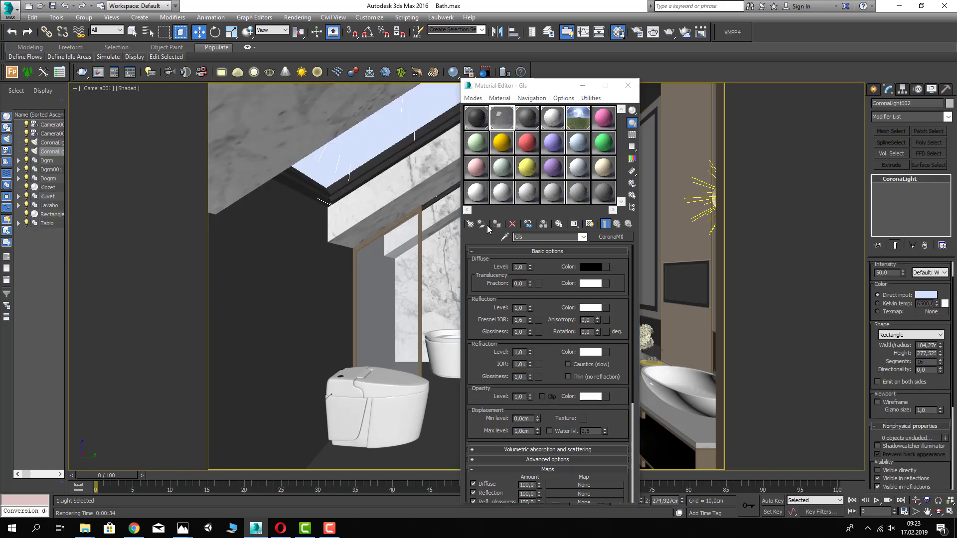
click(505, 238)
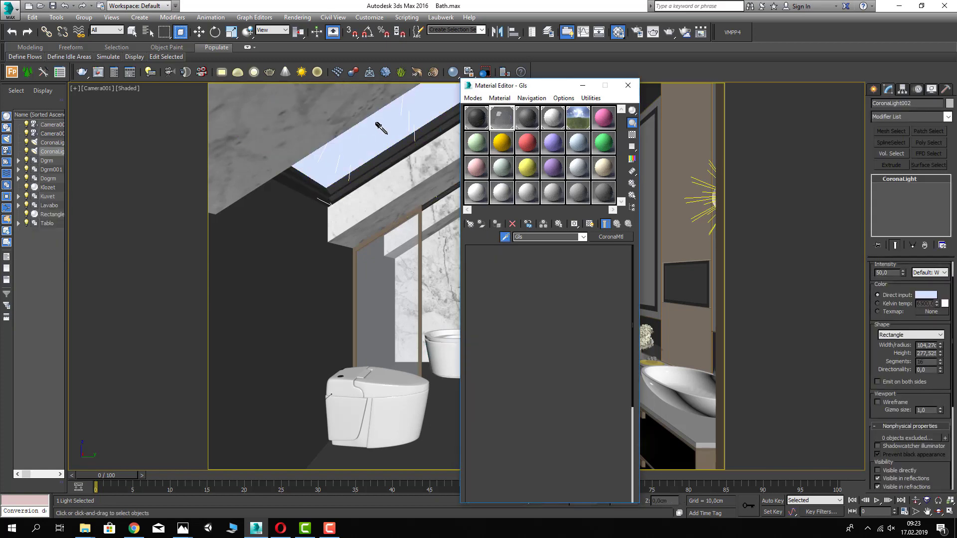
click(381, 128)
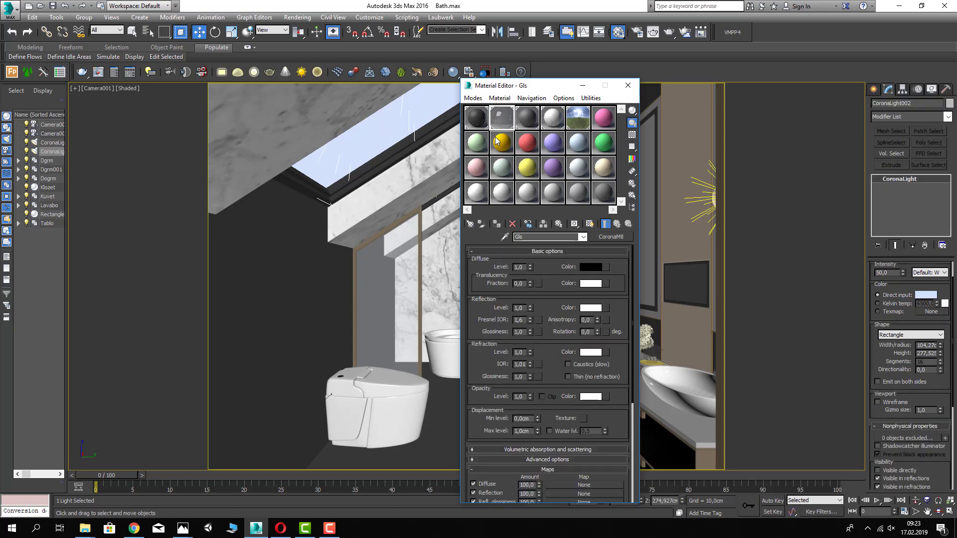
click(401, 144)
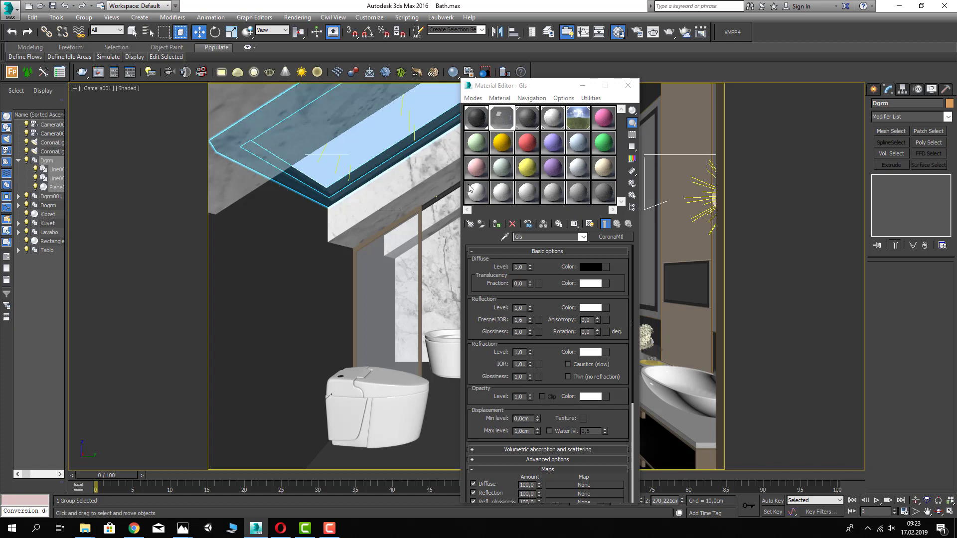
click(630, 94)
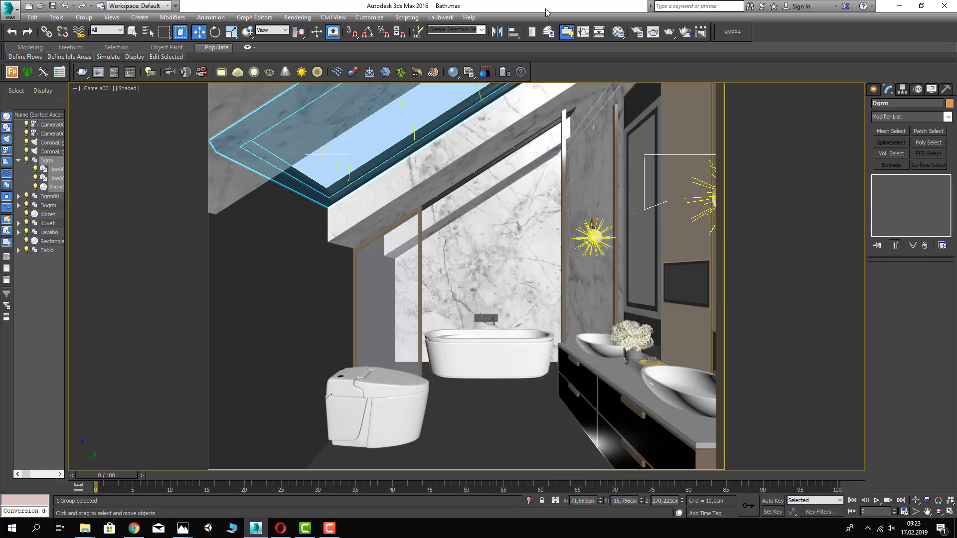
- Darken the diffuse color of the Dgrm material to RGB 5, 5, 5 in the Material Editor
key(m)
click(479, 124)
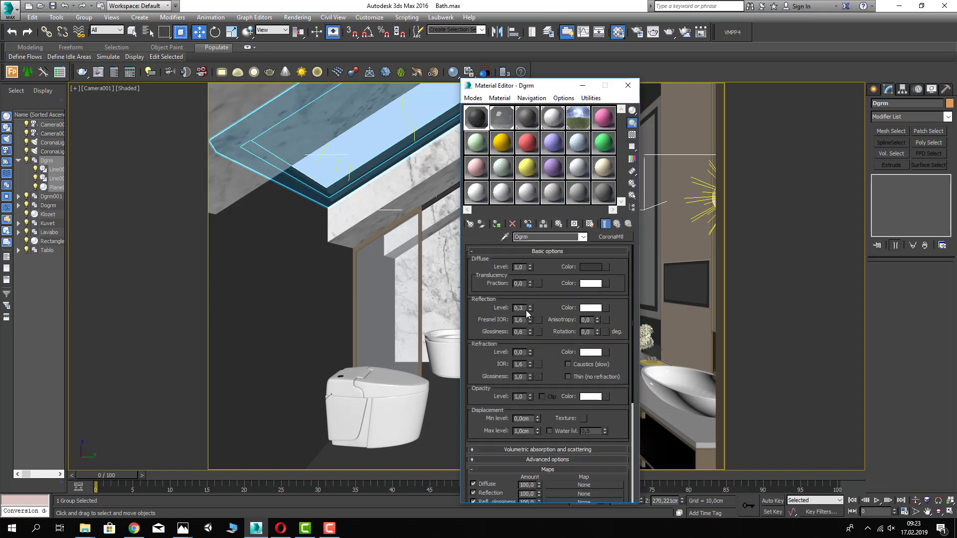
click(593, 266)
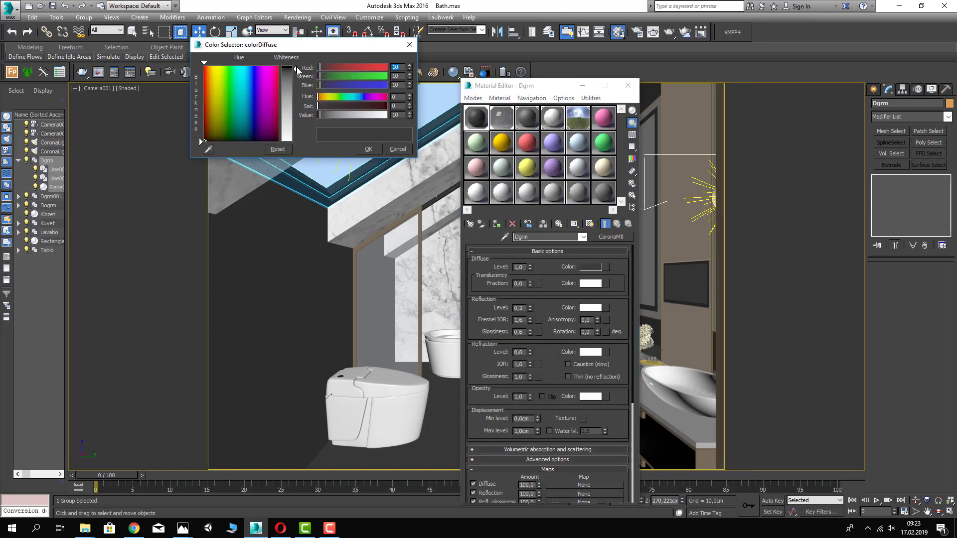
key(shift+Tab)
text(7)
key(Tab)
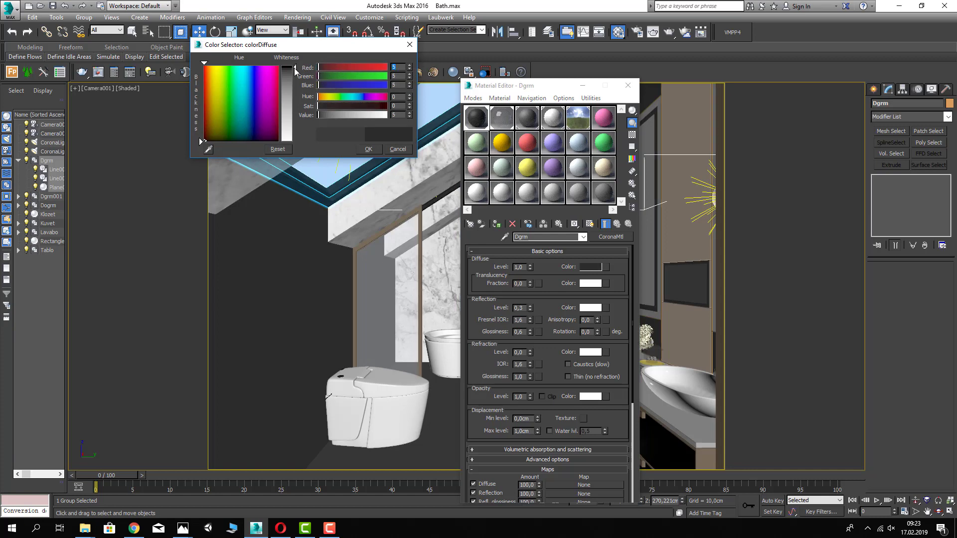
click(369, 149)
- Darken the S1 material's diffuse color to RGB 8, 8, 8 and set its reflection glossiness to 0.8
click(527, 118)
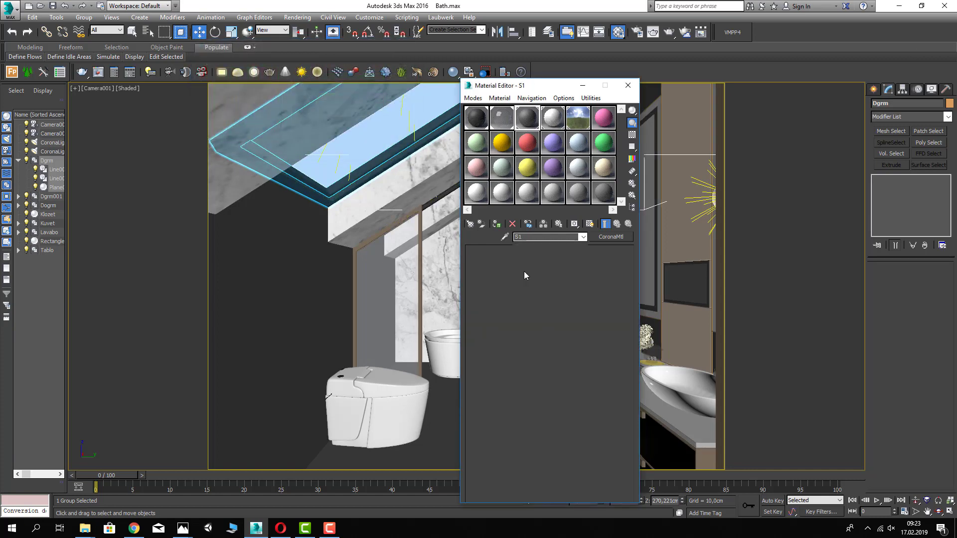
click(590, 267)
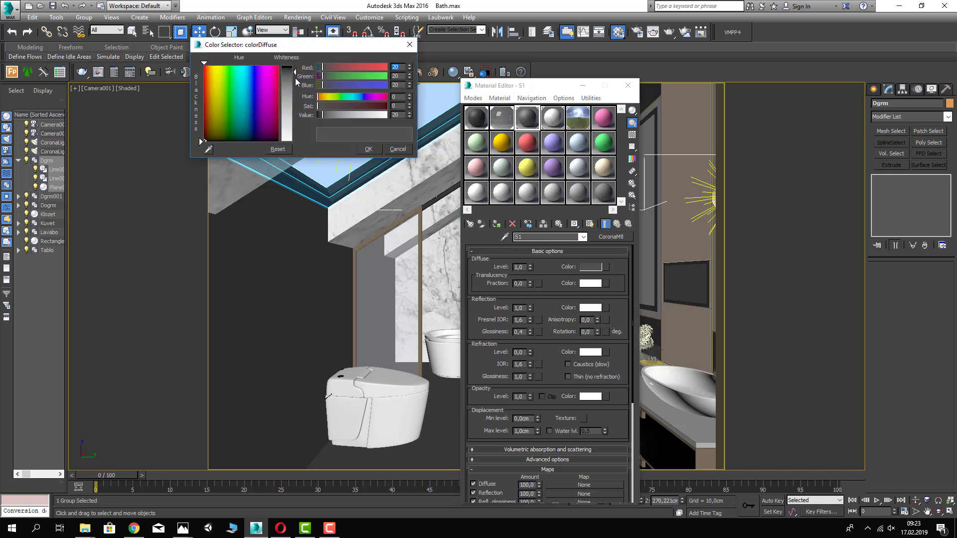
key(shift+Tab)
text(8)
key(Tab)
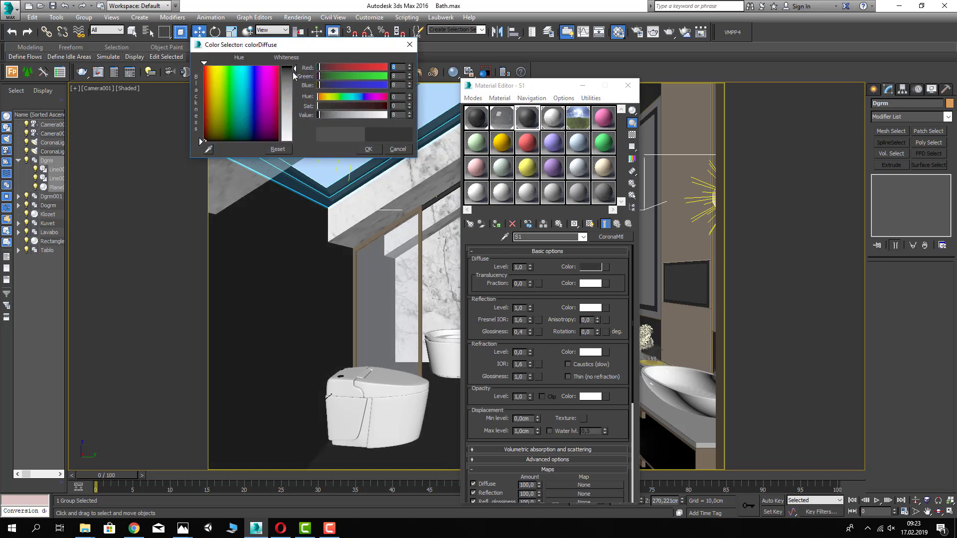
click(370, 149)
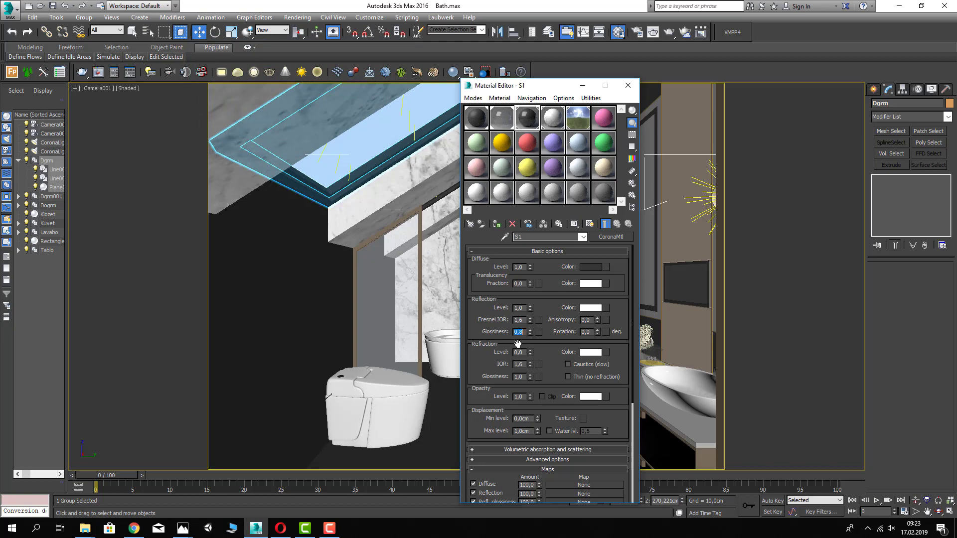
- Check the reflection glossiness of the S2 marble material and close the Material Editor
click(557, 124)
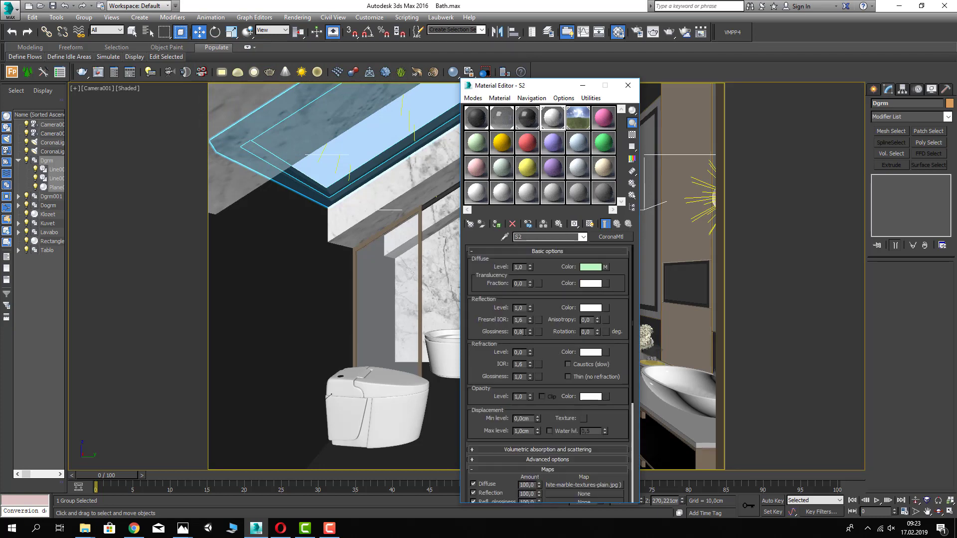
double_click(520, 331)
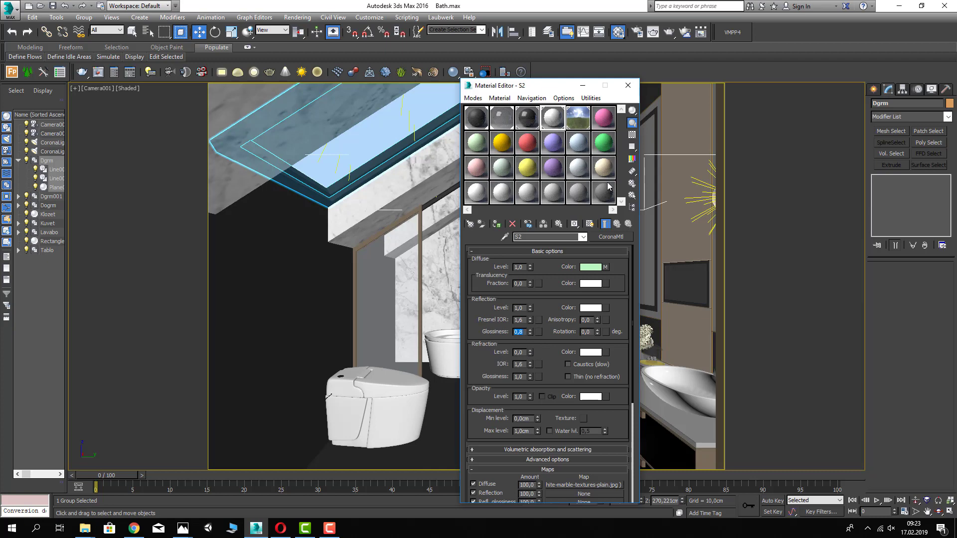
click(628, 85)
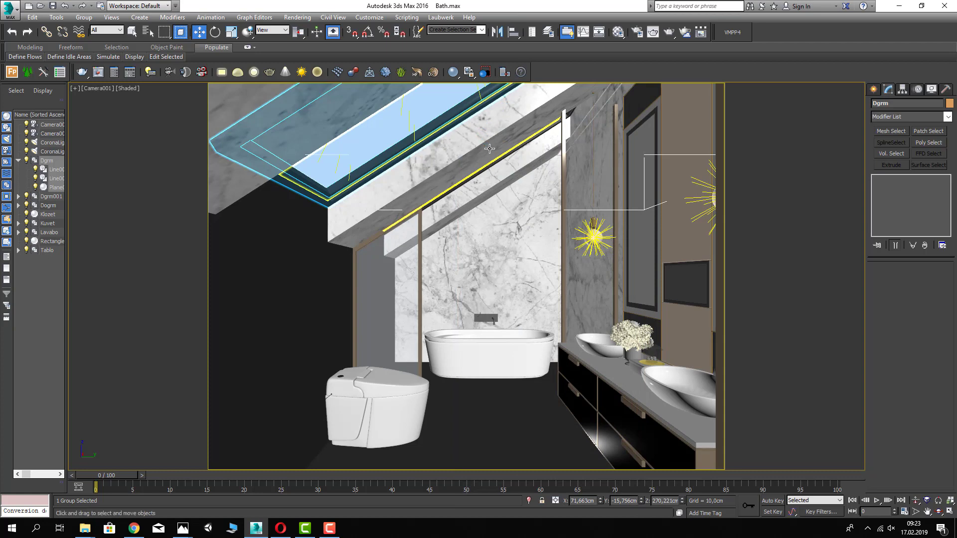
- Preview the Camera001 view with an interactive Corona render, save the scene while it refines, and close the stopped render
click(669, 32)
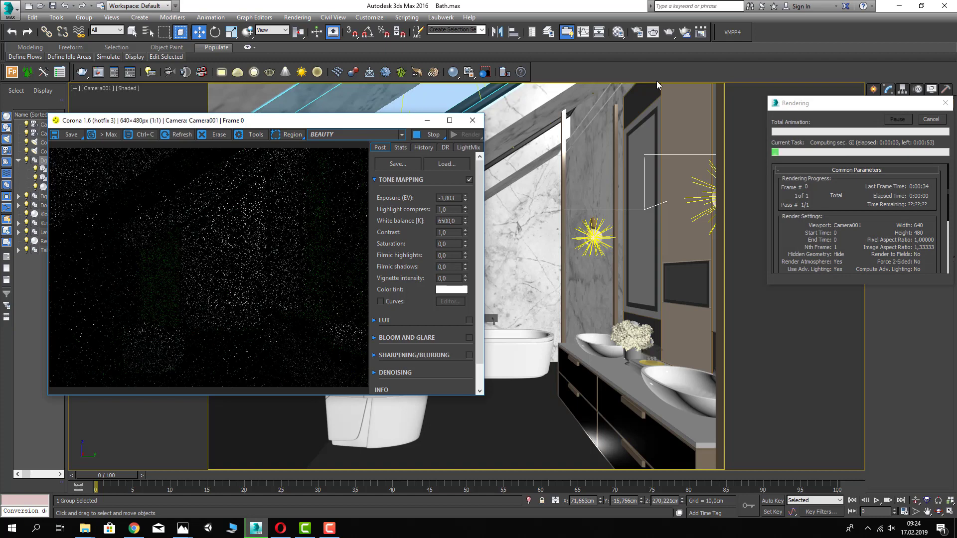
click(930, 122)
click(481, 138)
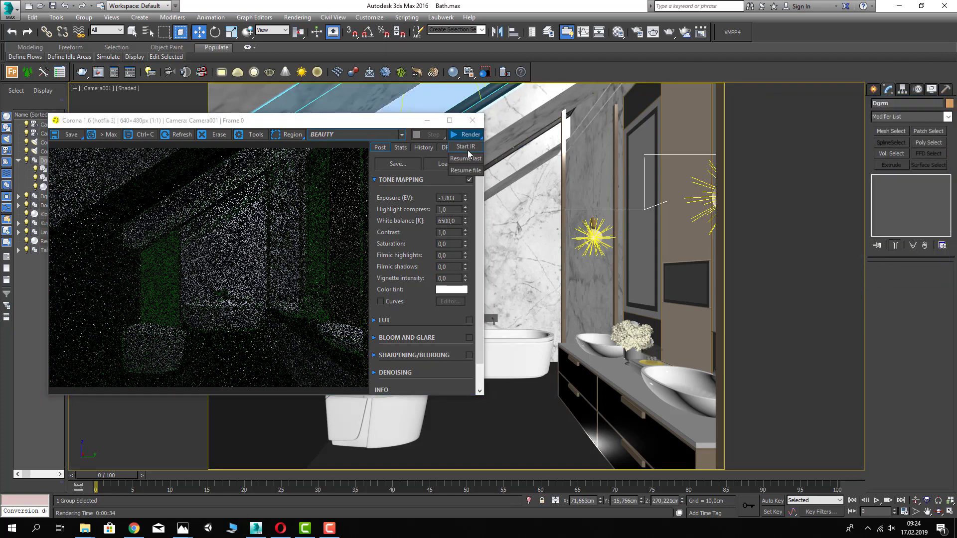
click(467, 149)
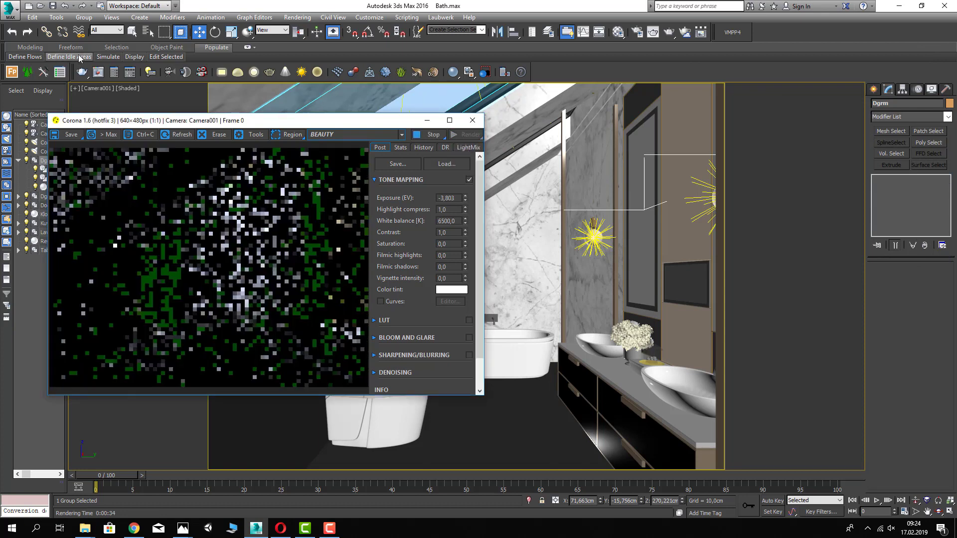
click(53, 5)
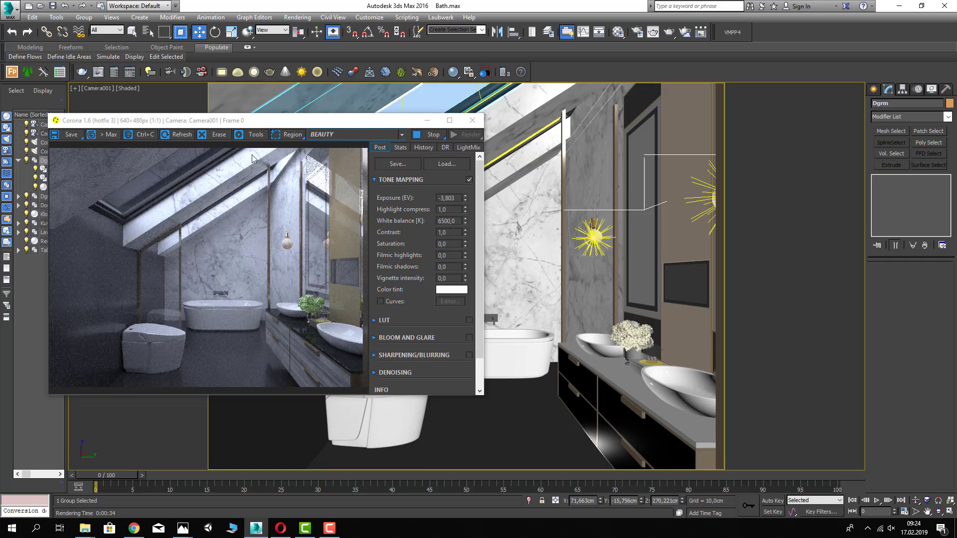
click(423, 134)
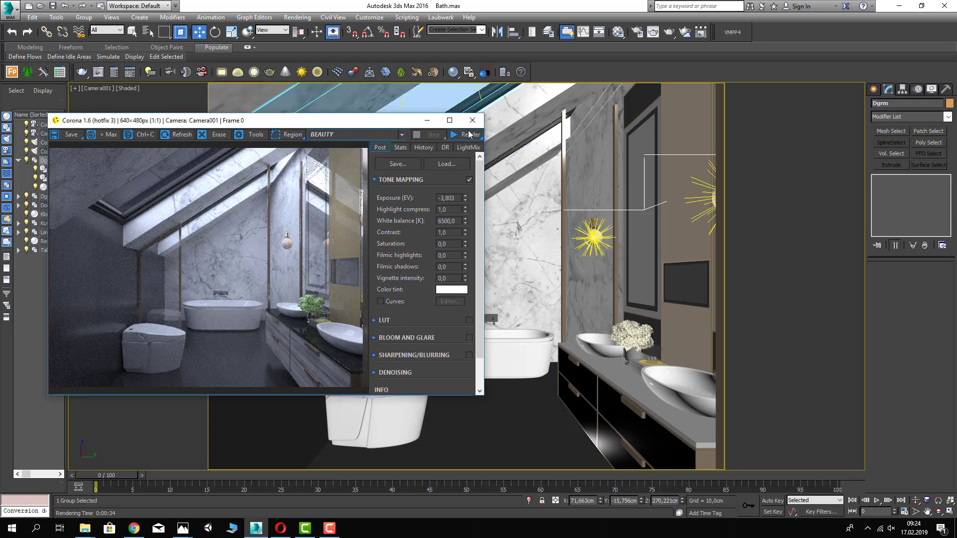
click(471, 120)
- Show the room from outside in a perspective view with nothing selected, and switch to the Slate Material Editor
key(p)
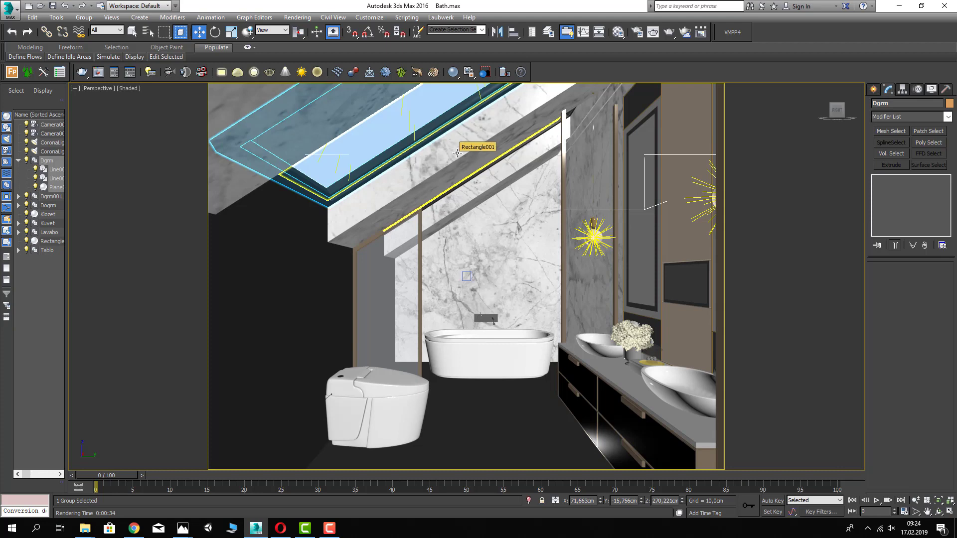
scroll(457, 153, up, 10)
click(426, 178)
scroll(424, 192, down, 10)
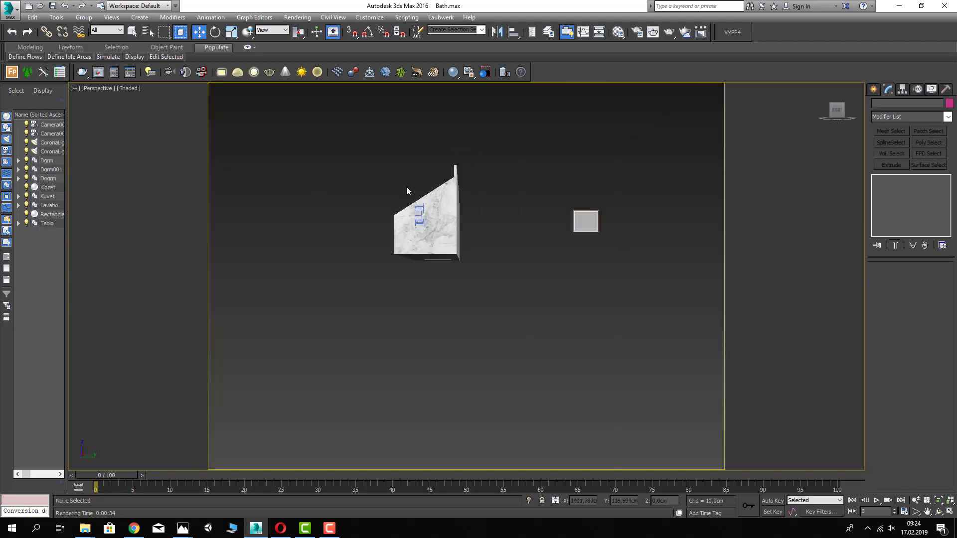
alt+middle_drag(407, 191, 409, 202)
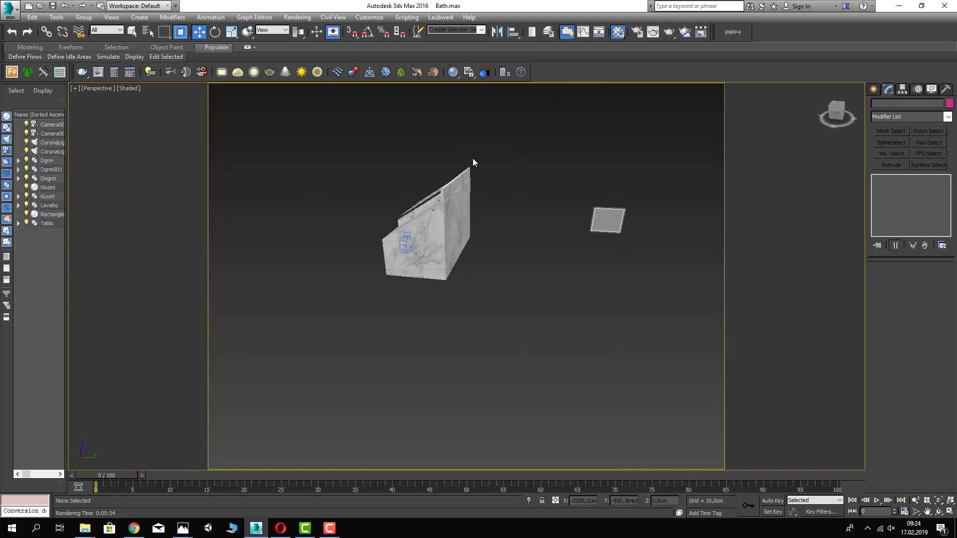
key(m)
click(472, 97)
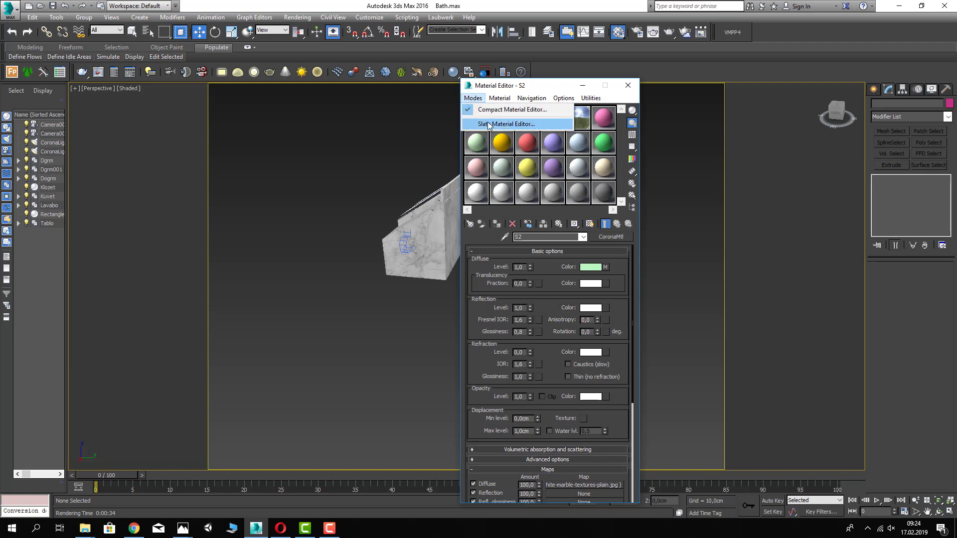
click(503, 124)
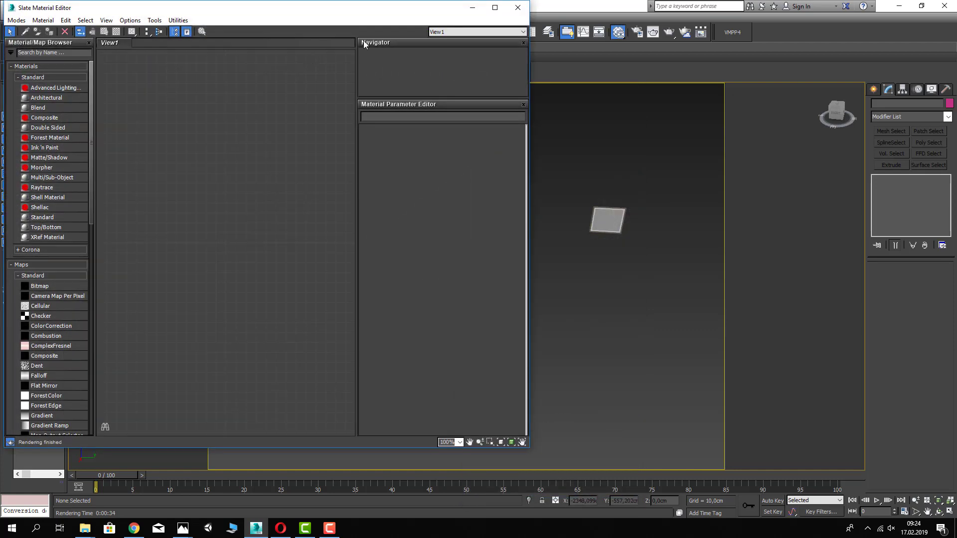
- Bring the Corona scene environment's HDR map from Render Setup into the Slate Material Editor and open its parameters
middle_drag(598, 142, 607, 150)
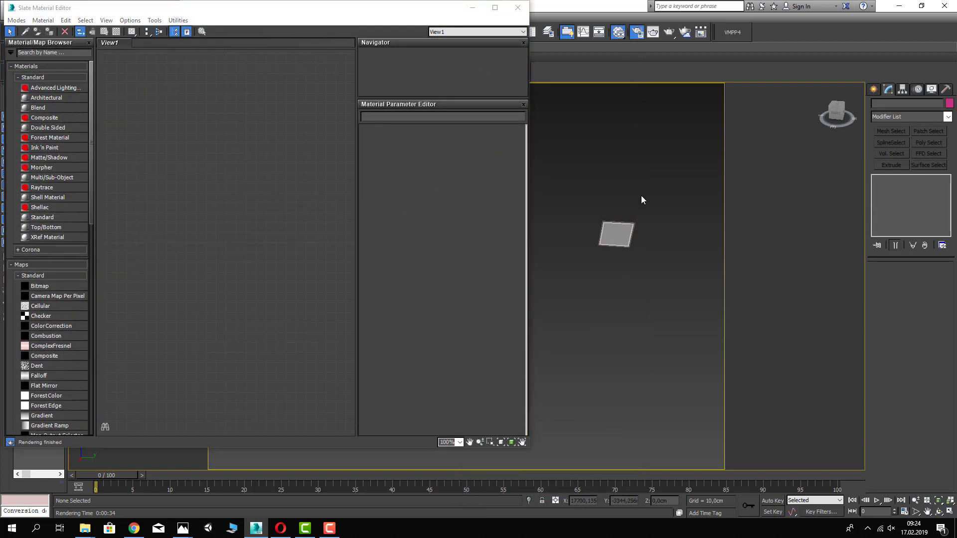
key(F10)
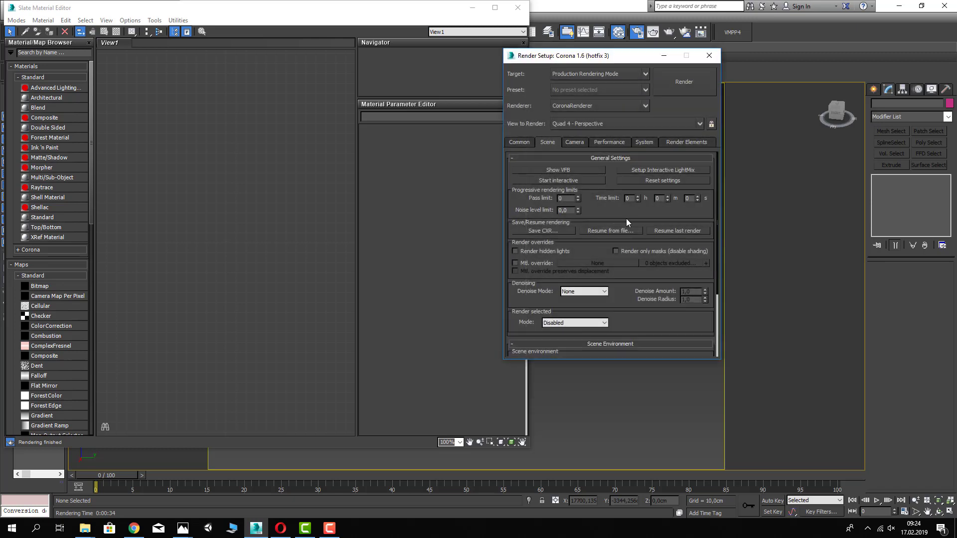
scroll(595, 315, down, 3)
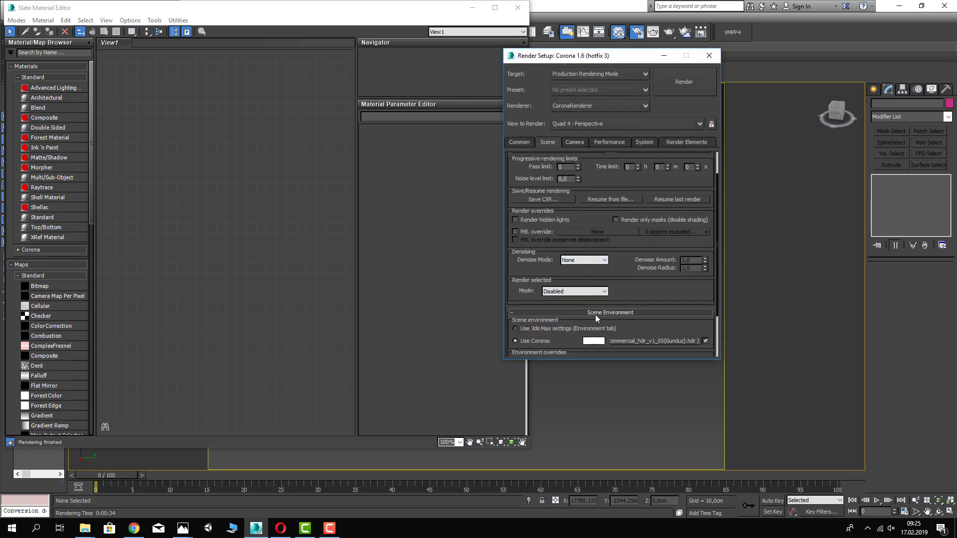
drag(630, 327, 245, 246)
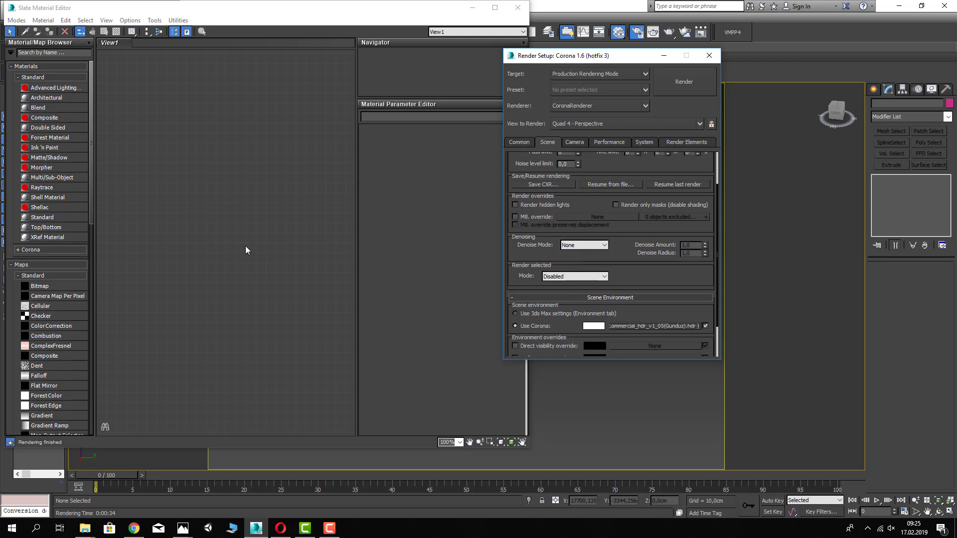
click(232, 258)
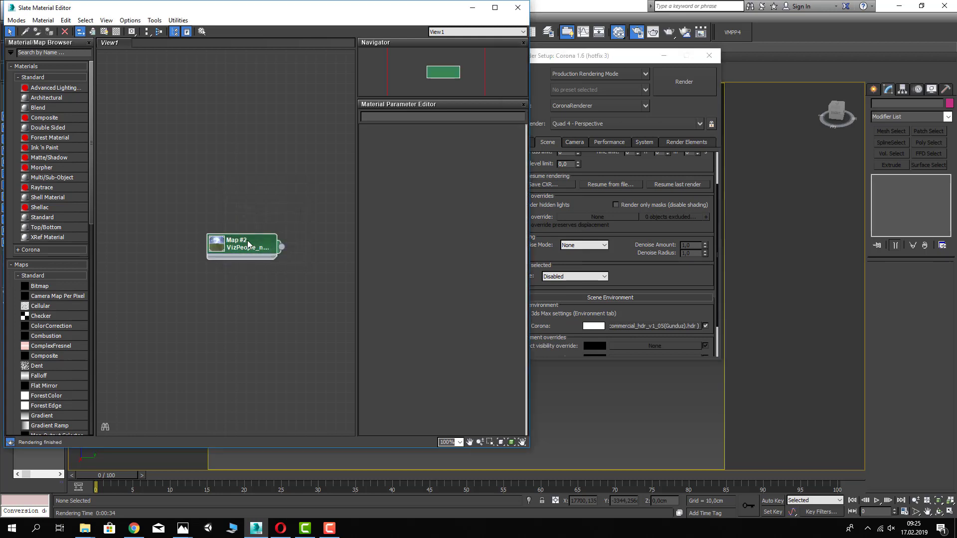
double_click(247, 240)
scroll(363, 309, down, 1)
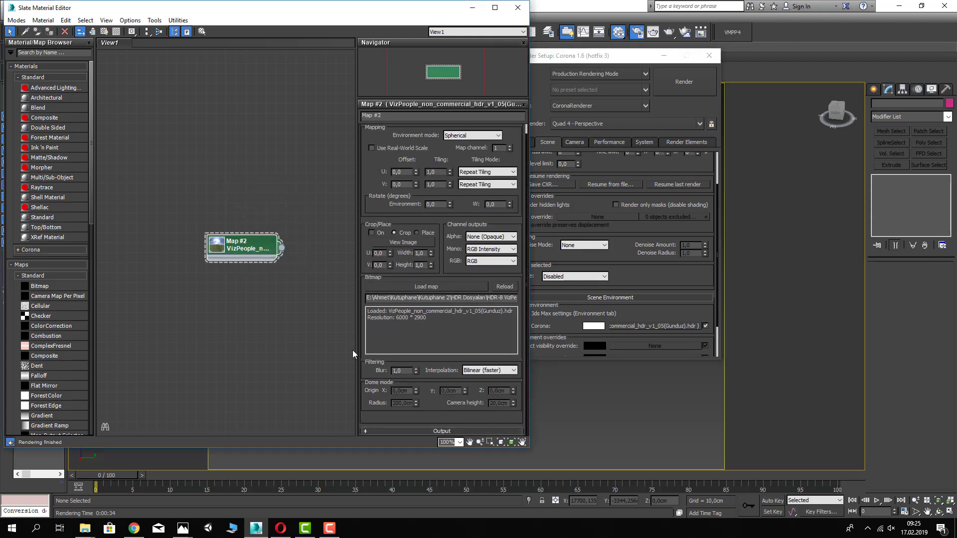
- Set the environment HDR map's Output Amount to 3, close the open dialogs and return to the Camera001 view
click(385, 432)
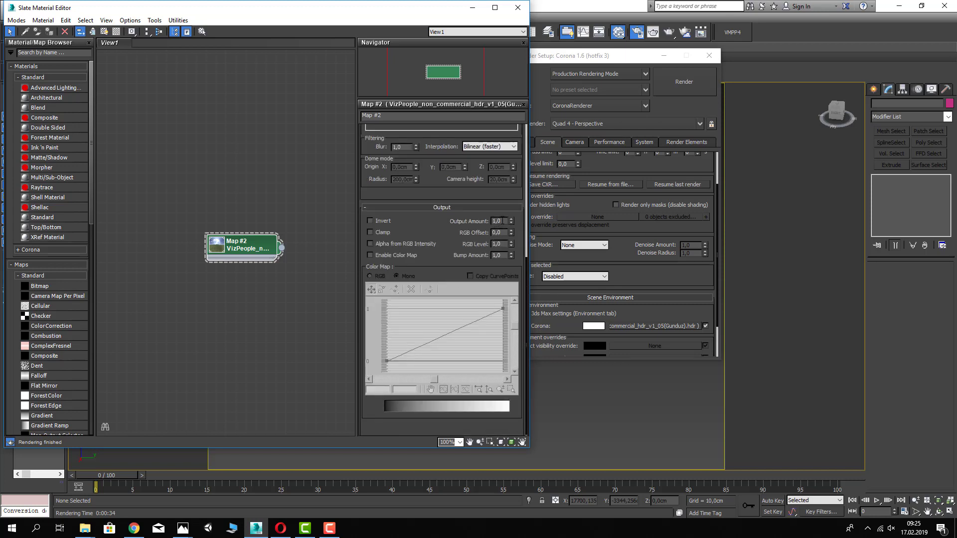
double_click(498, 221)
text(3)
key(Return)
click(518, 8)
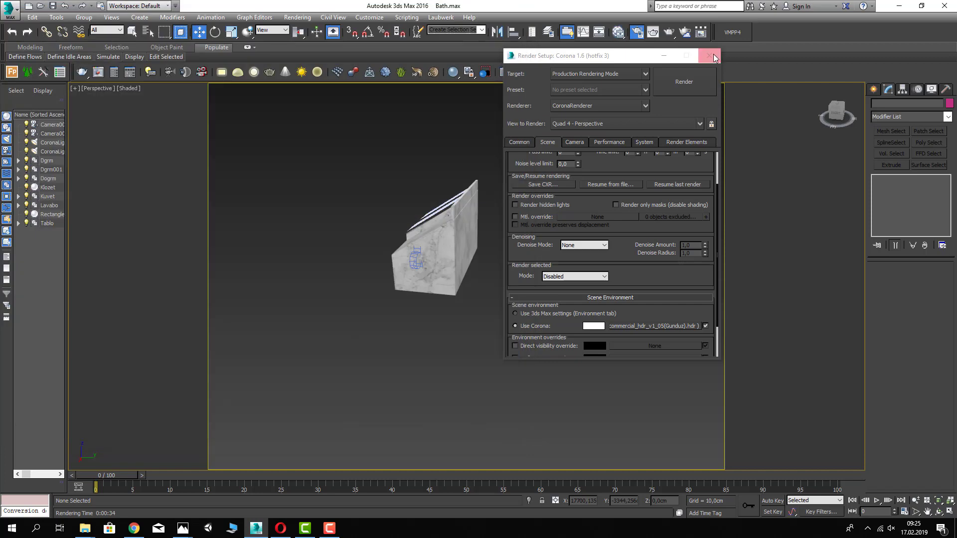
click(636, 32)
key(c)
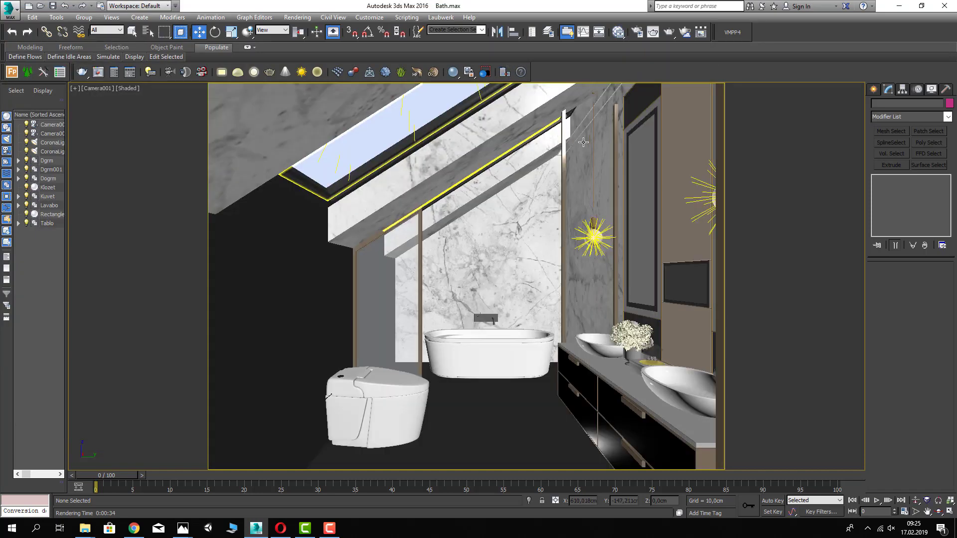
- Stop the regular render of the Camera001 view and run an interactive Corona render instead
click(669, 32)
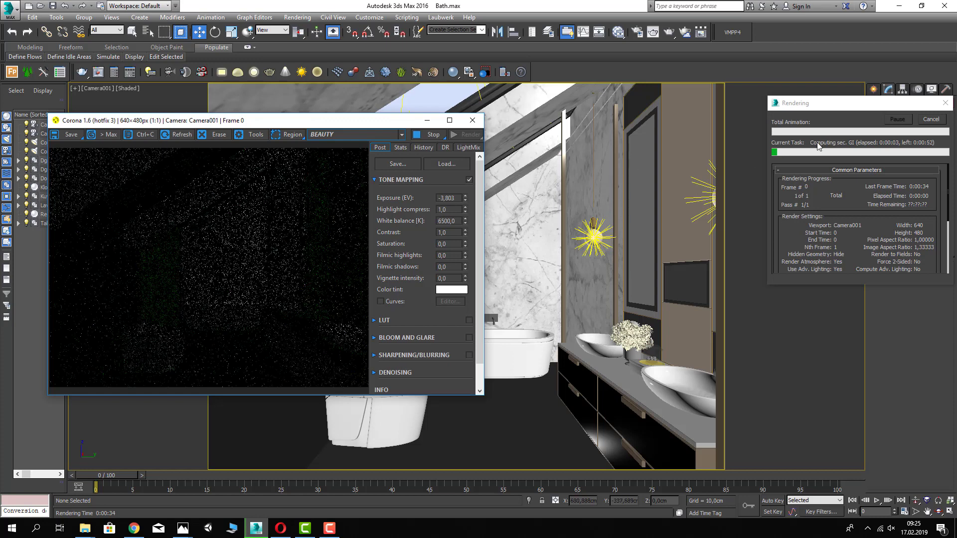
click(937, 120)
click(480, 137)
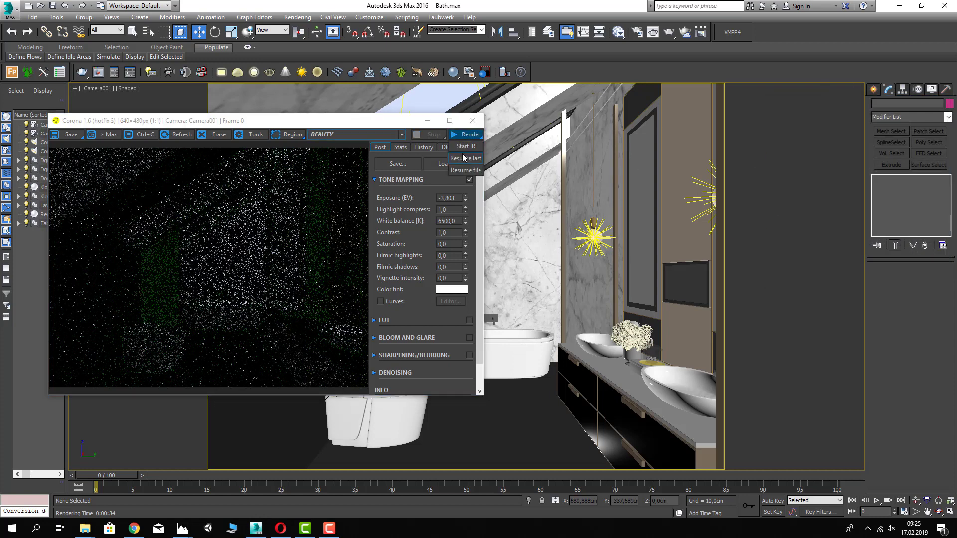
click(463, 158)
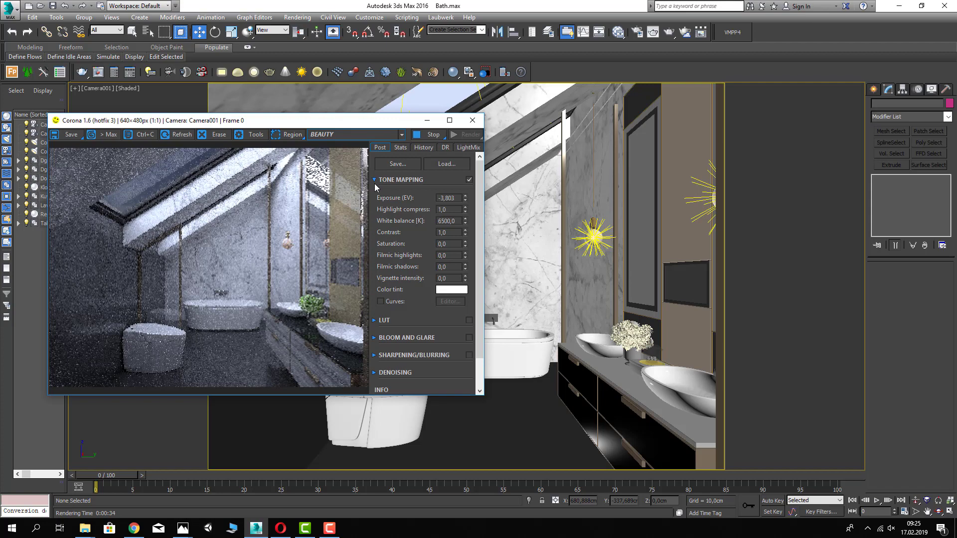
- Raise the environment HDR map's Output Amount to 10 and then to 20 in the Slate Material Editor
key(m)
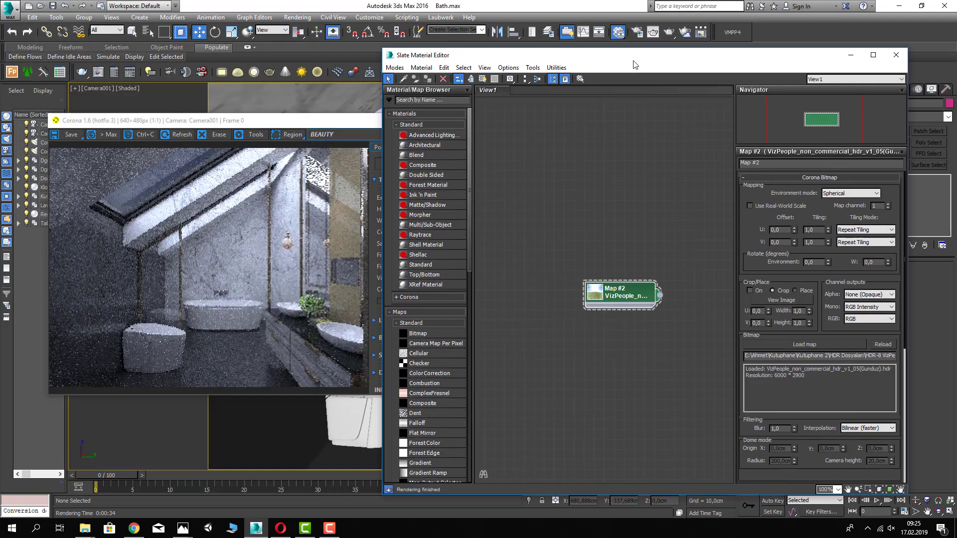
drag(634, 59, 677, 45)
scroll(795, 200, down, 2)
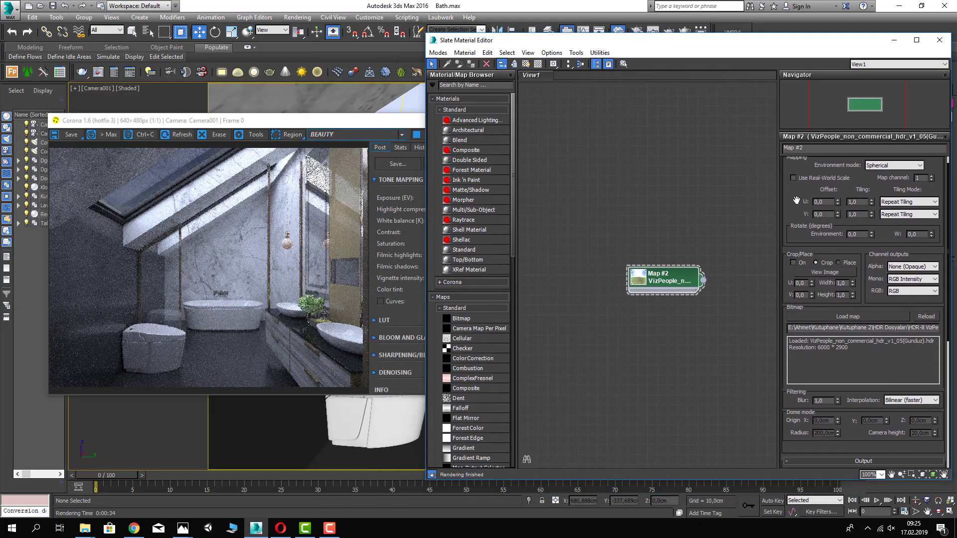
scroll(795, 200, down, 1)
drag(928, 442, 872, 442)
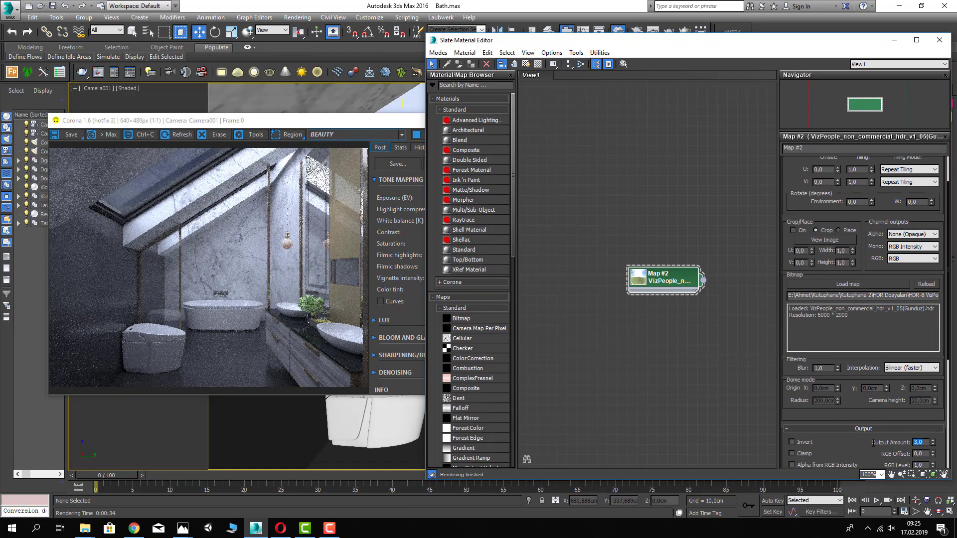
text(10)
key(Return)
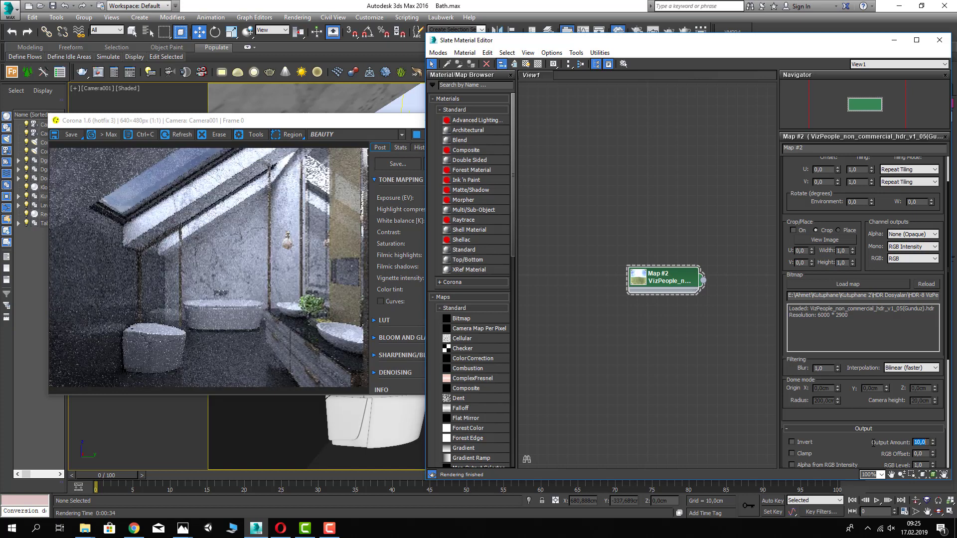
text(20)
key(Return)
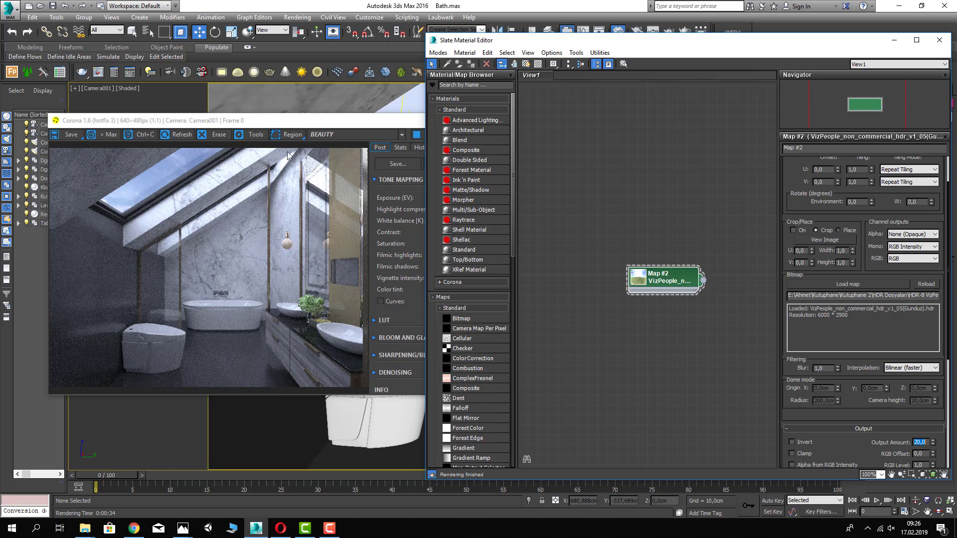
- Select the toilet and move it along the floor closer to the camera
drag(279, 123, 599, 90)
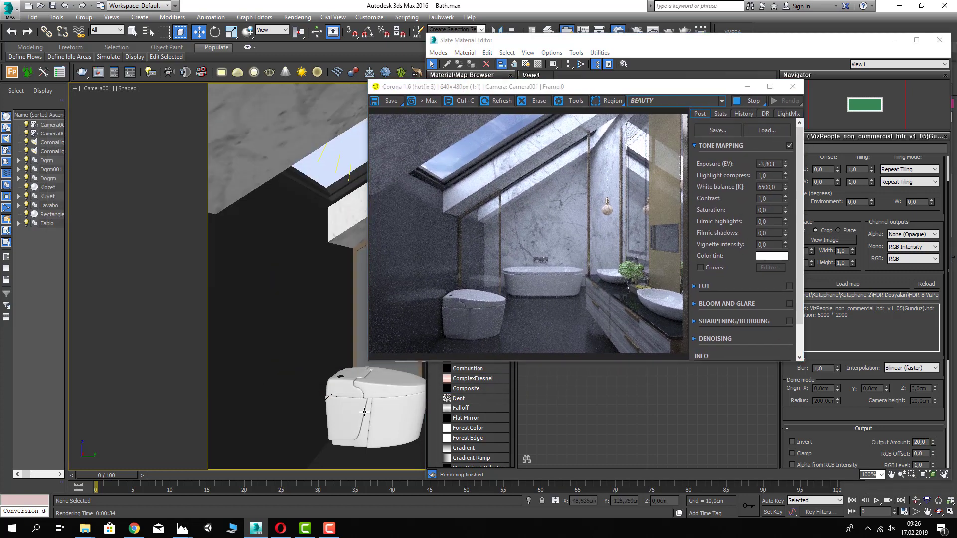
click(374, 419)
drag(374, 418, 377, 426)
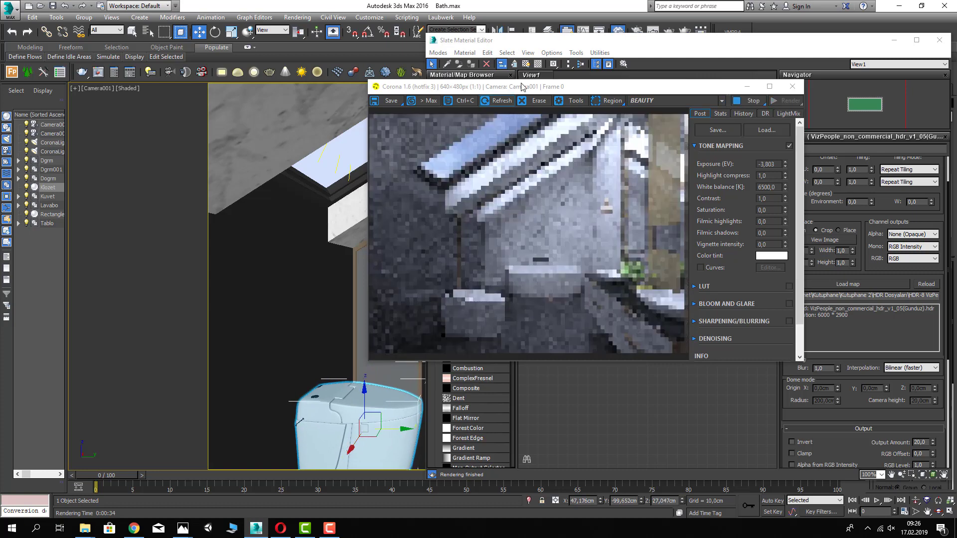
- Restrict the selection filter to Lights and select the Corona light at the skylight
drag(523, 88, 559, 159)
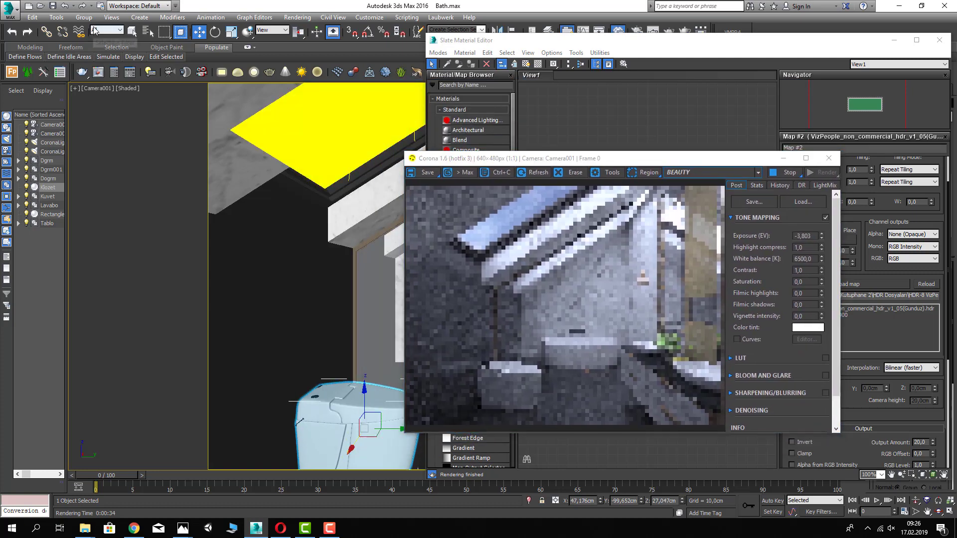
click(106, 30)
click(109, 68)
click(106, 30)
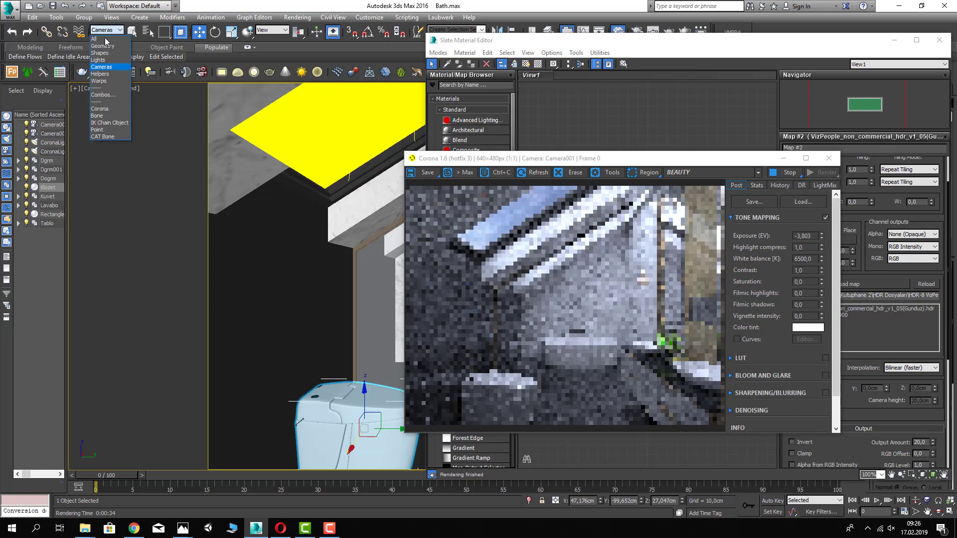
click(102, 54)
click(102, 31)
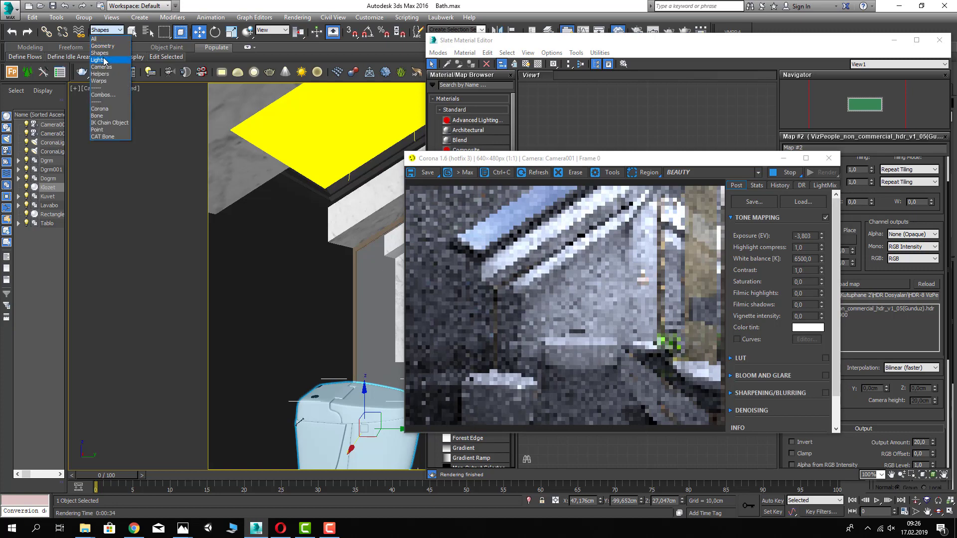
click(105, 61)
click(305, 102)
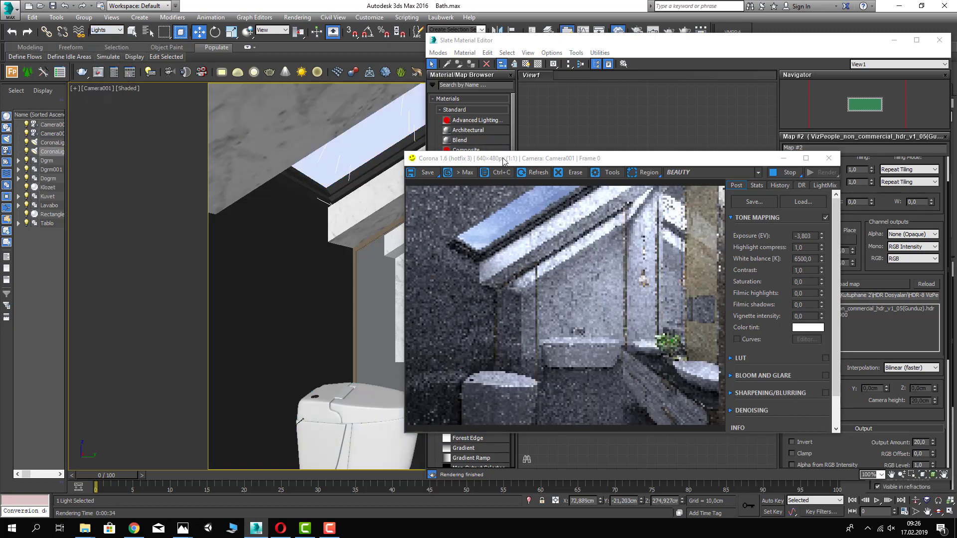
- Close the Slate Material Editor and lighten the skylight light's direct input color to RGB 217, 227, 252
drag(494, 160, 186, 135)
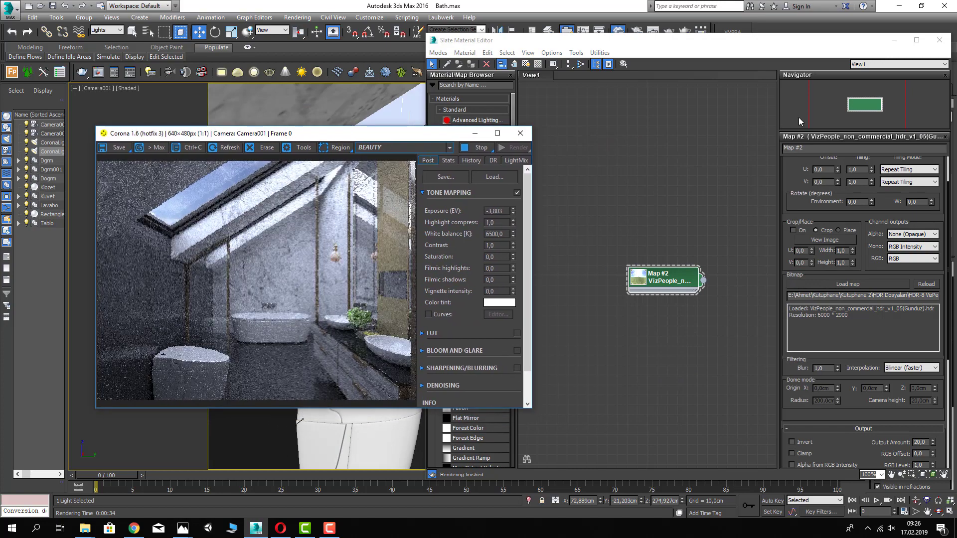
click(939, 39)
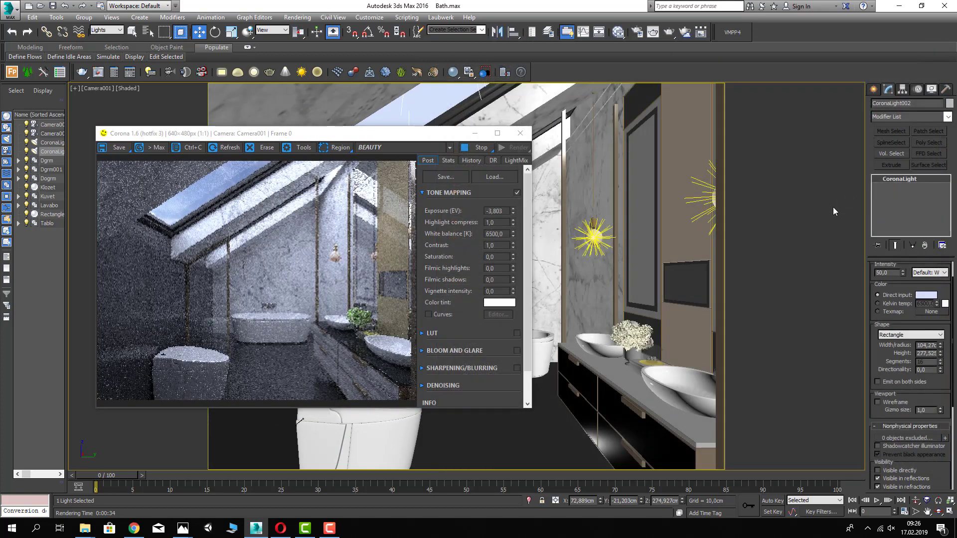
click(926, 295)
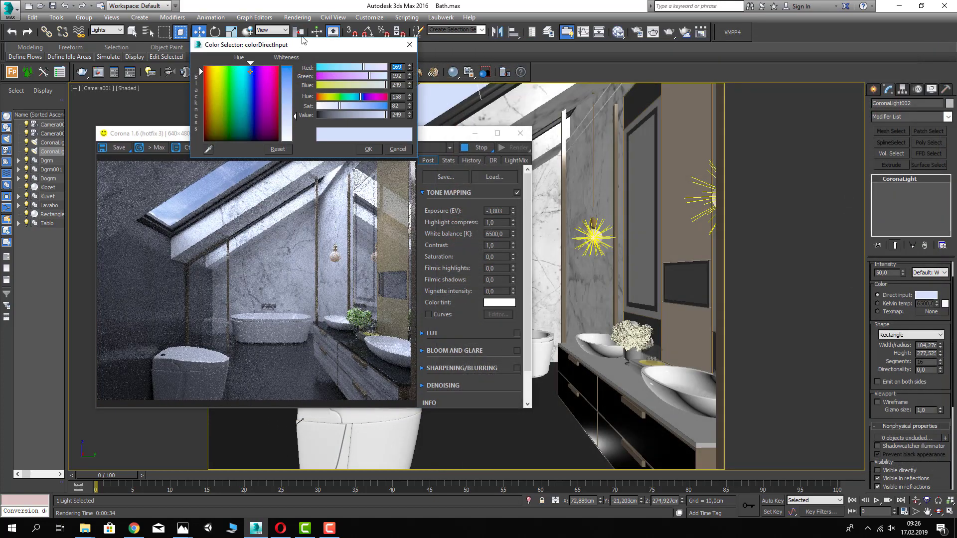
drag(299, 48, 545, 56)
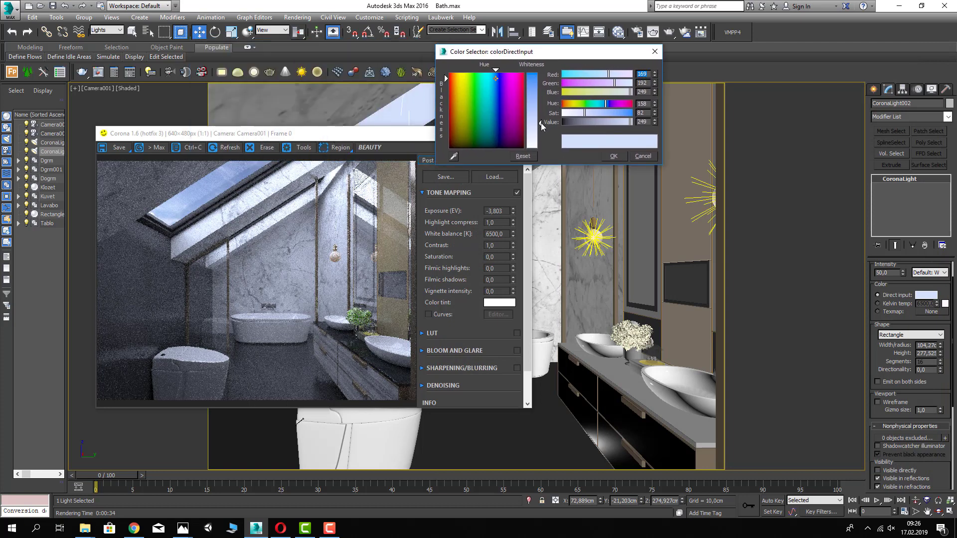
drag(540, 123, 540, 141)
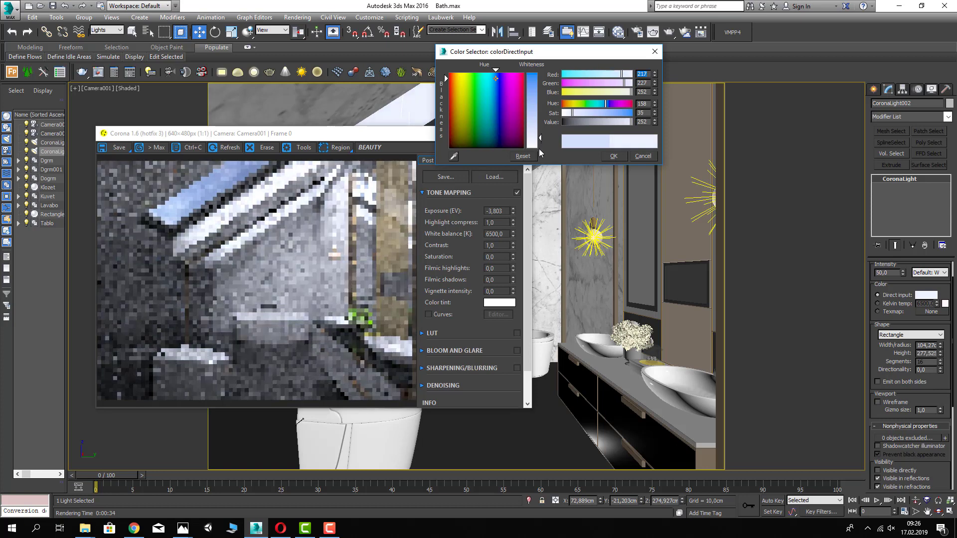
click(614, 156)
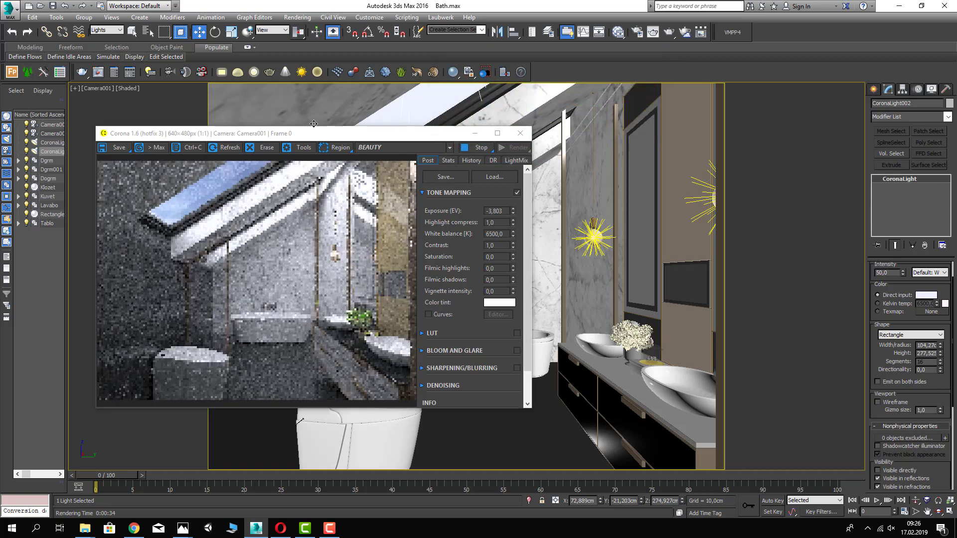
- Make the skylight Corona light invisible in reflections and refractions
drag(314, 138, 304, 134)
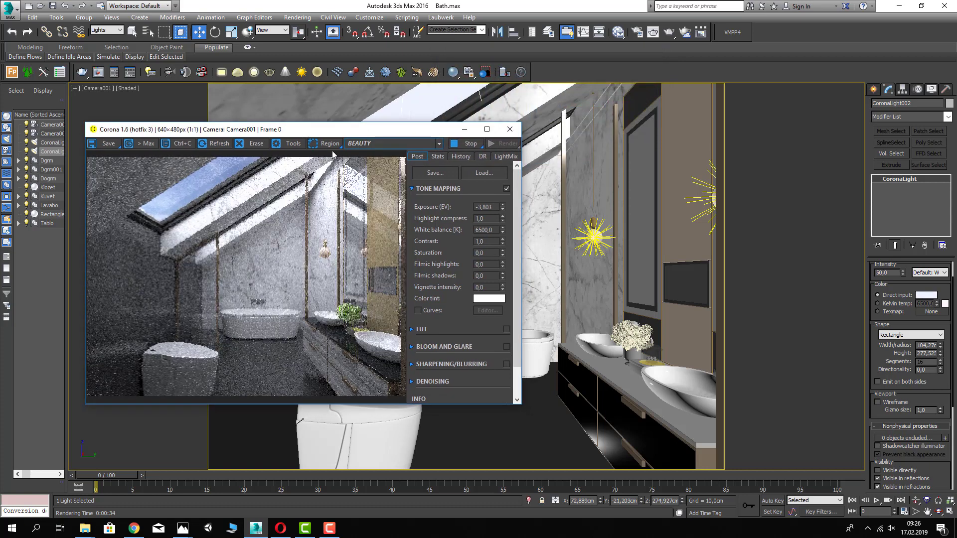
scroll(880, 363, down, 2)
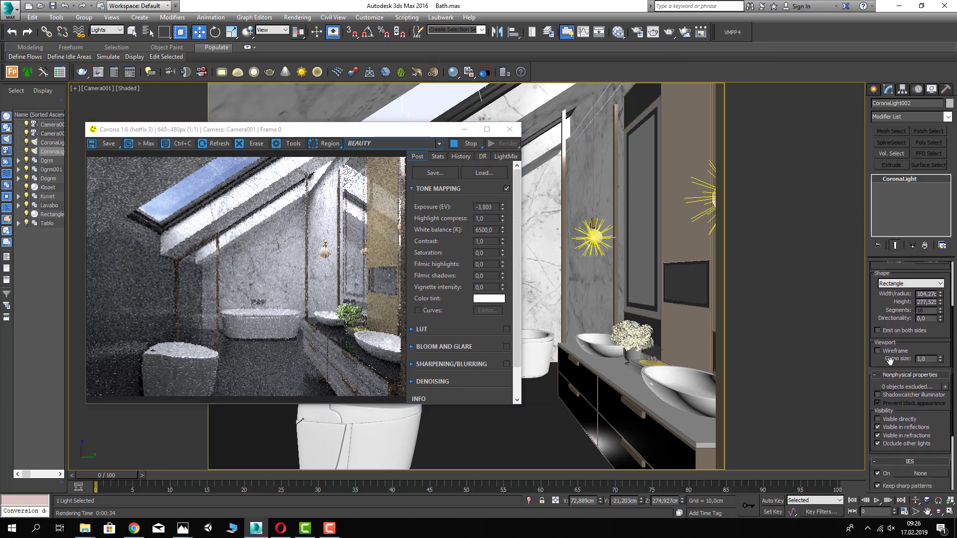
scroll(889, 359, down, 1)
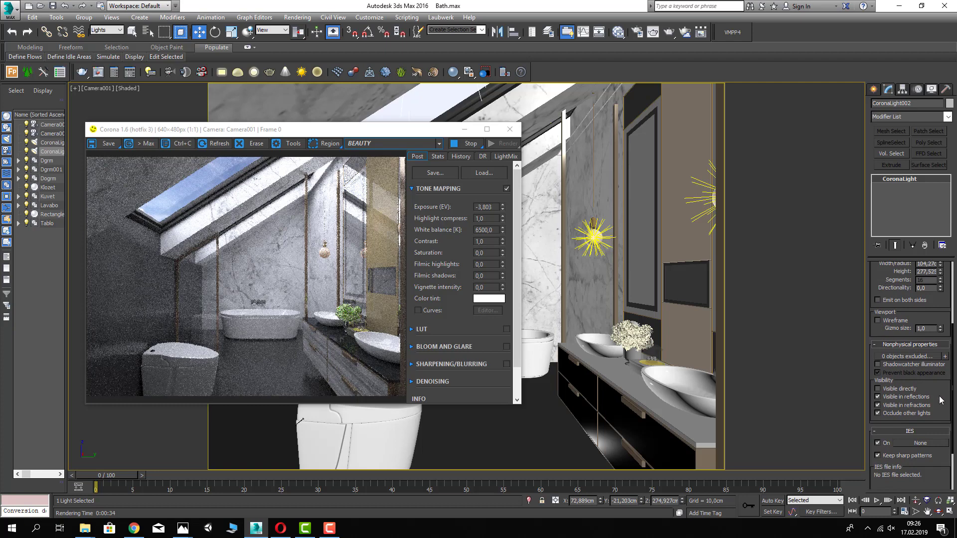
scroll(878, 337, down, 2)
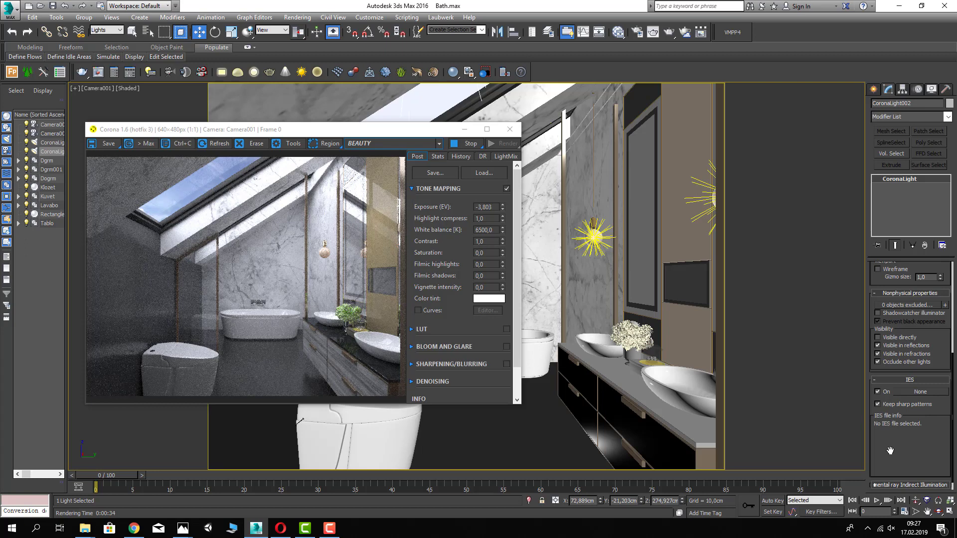
click(902, 347)
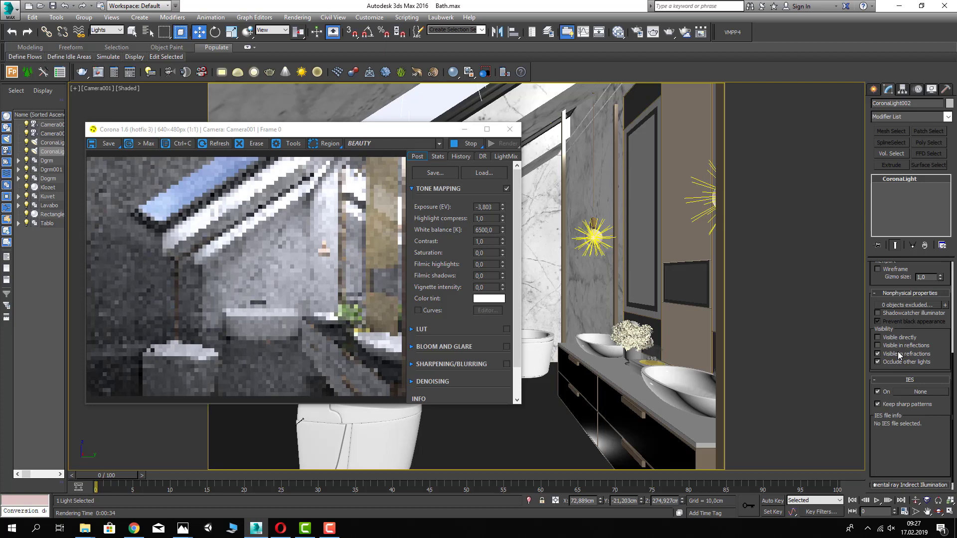
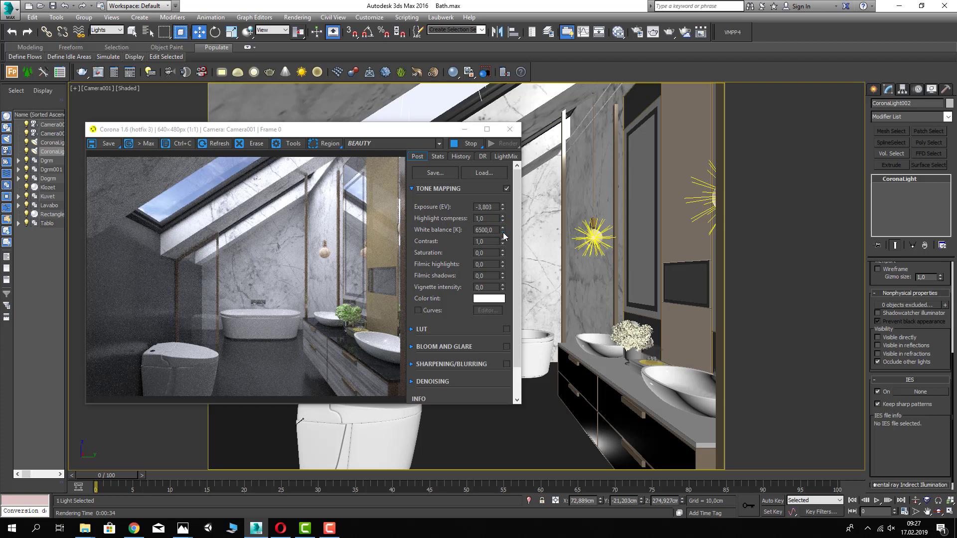
- Increase the render's tone-mapping contrast, trying 2 and settling on 3
drag(504, 239, 503, 187)
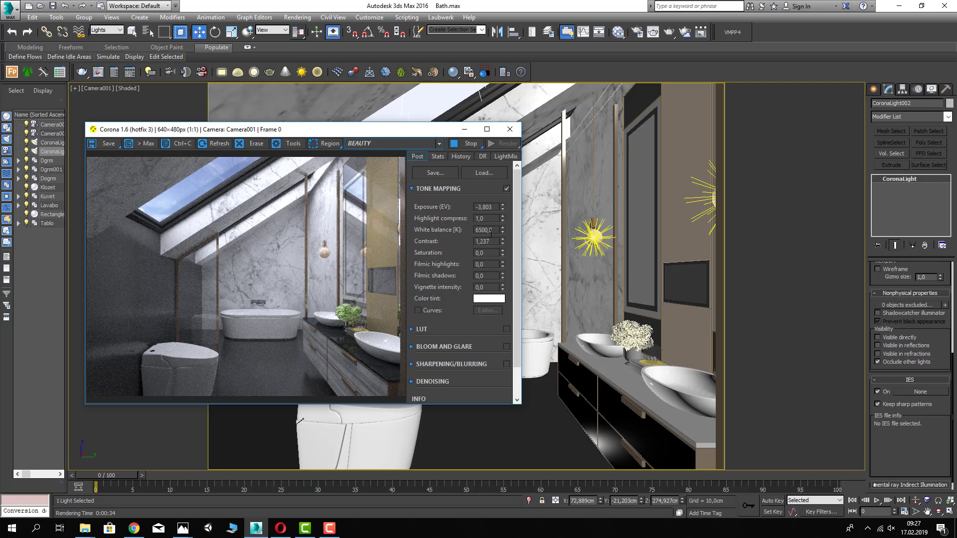
text(2)
key(Return)
text(3)
key(Return)
- Try tone-mapping exposure values of -3.2 and -3 EV on the render
click(480, 207)
key(Return)
text(-43,2)
key(Return)
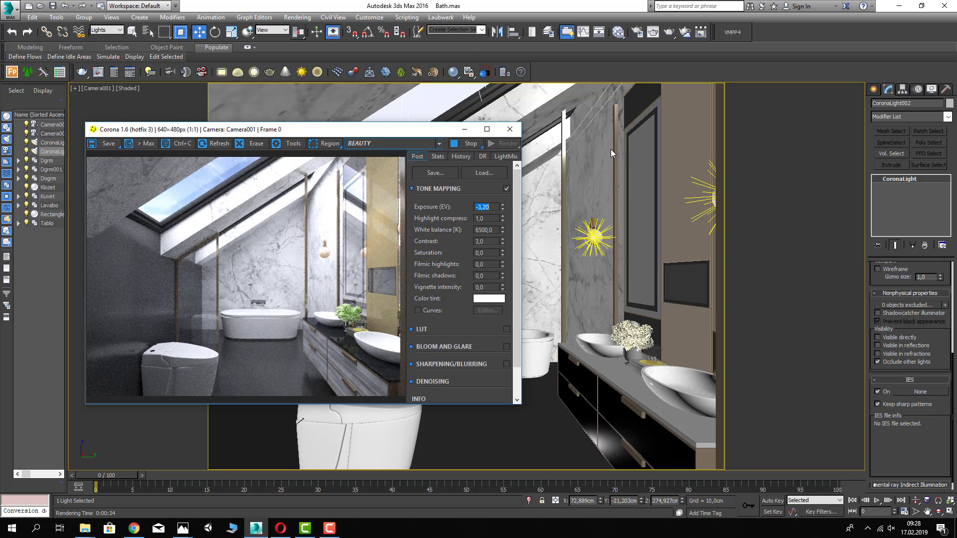
text(-3)
key(Return)
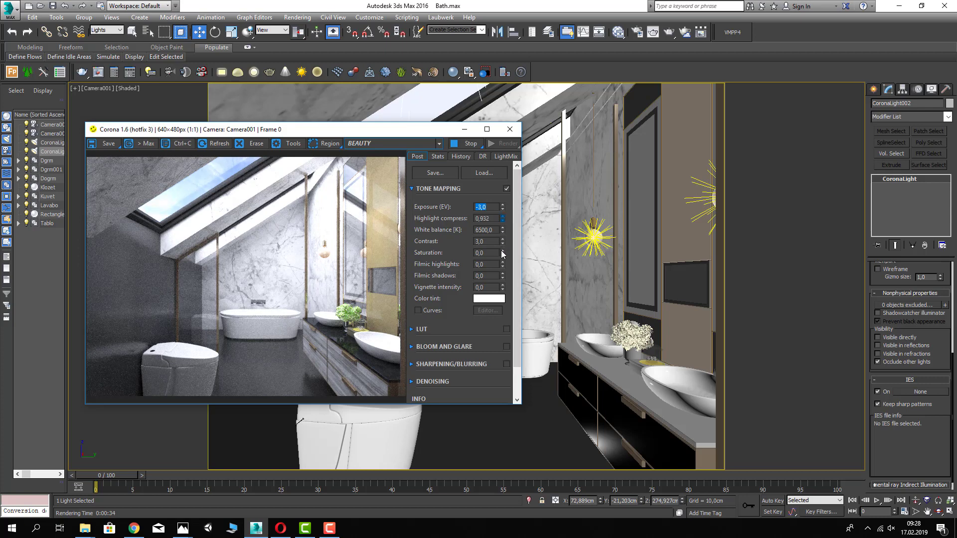
- Adjust the render's highlight compression, trying 1.5 and settling on 1.2
drag(502, 218, 495, 171)
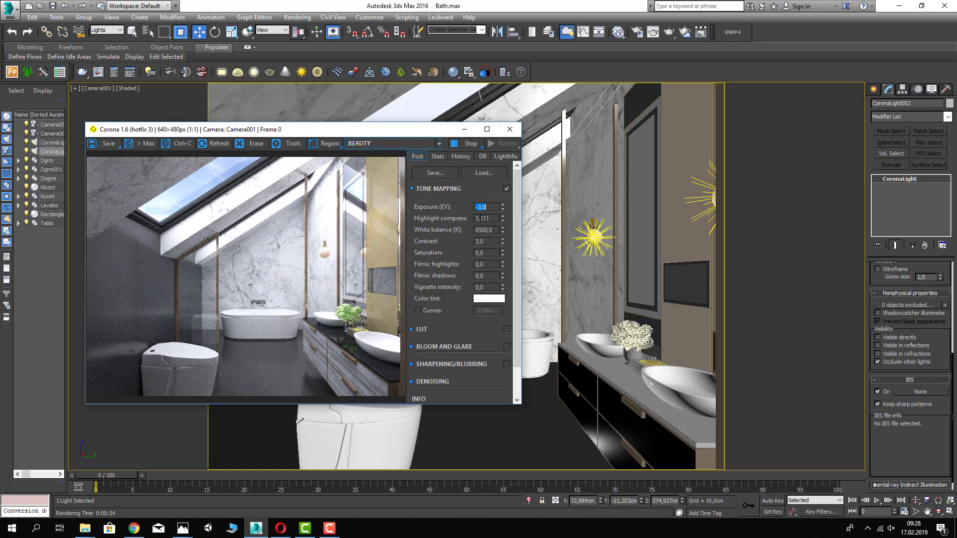
key(Tab)
text(5)
key(Return)
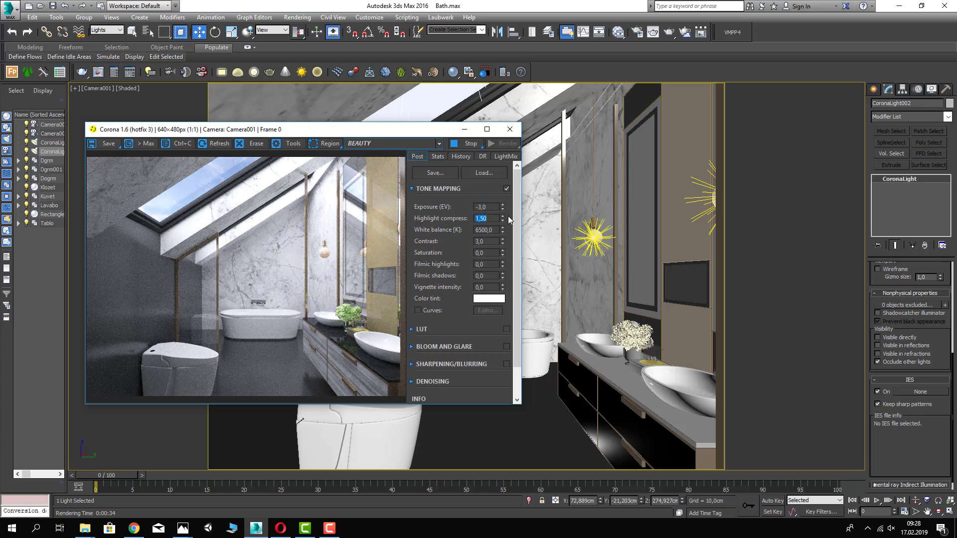
text(1,2)
key(Return)
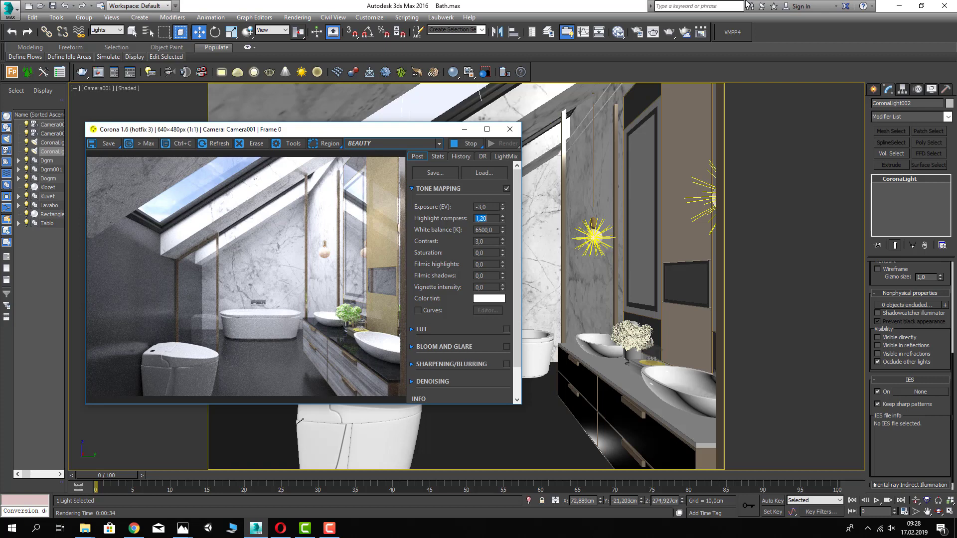
- Lower the tone-mapping exposure to -3.4 and then -3.5 EV, and stop and close the interactive render
click(496, 208)
key(BackSpace)
text(4)
key(Return)
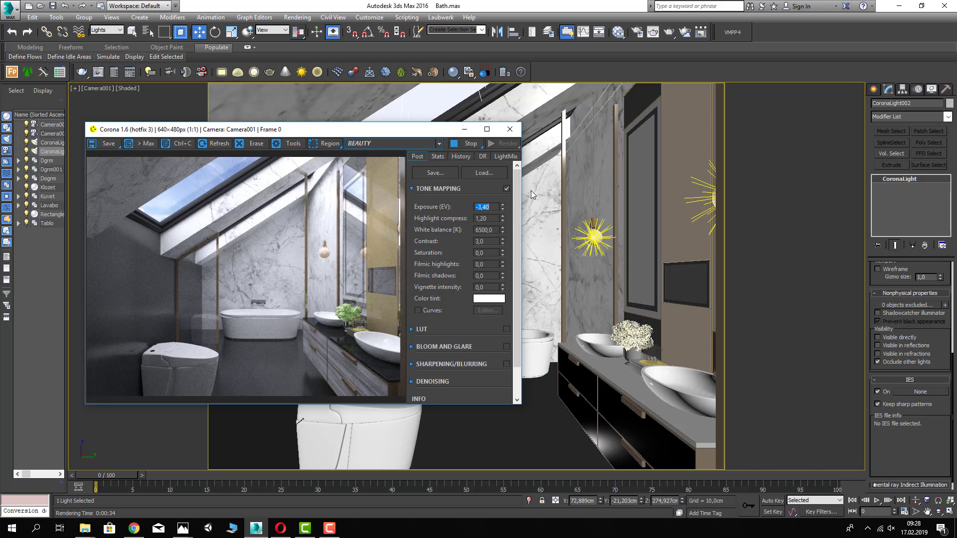
key(End)
key(BackSpace)
key(BackSpace)
text(5)
key(Return)
click(469, 145)
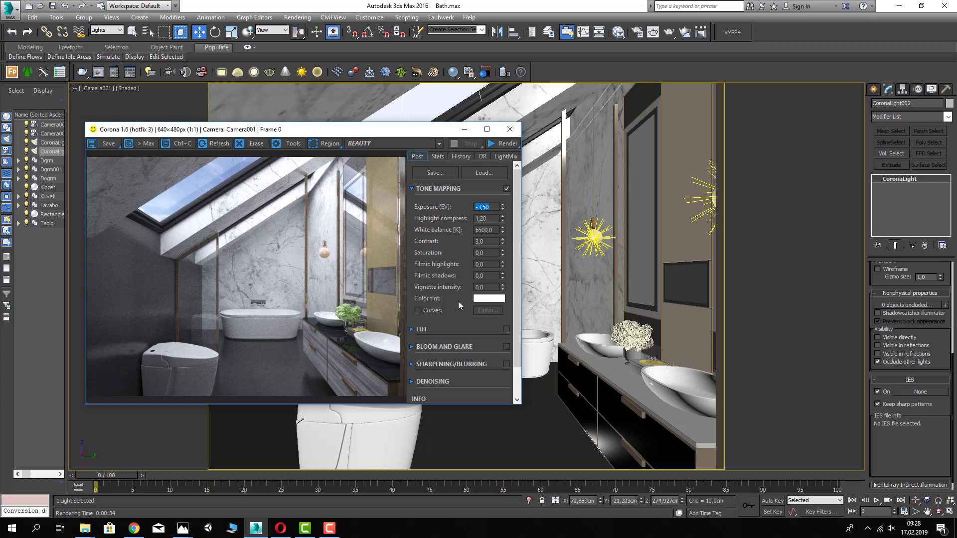
click(509, 129)
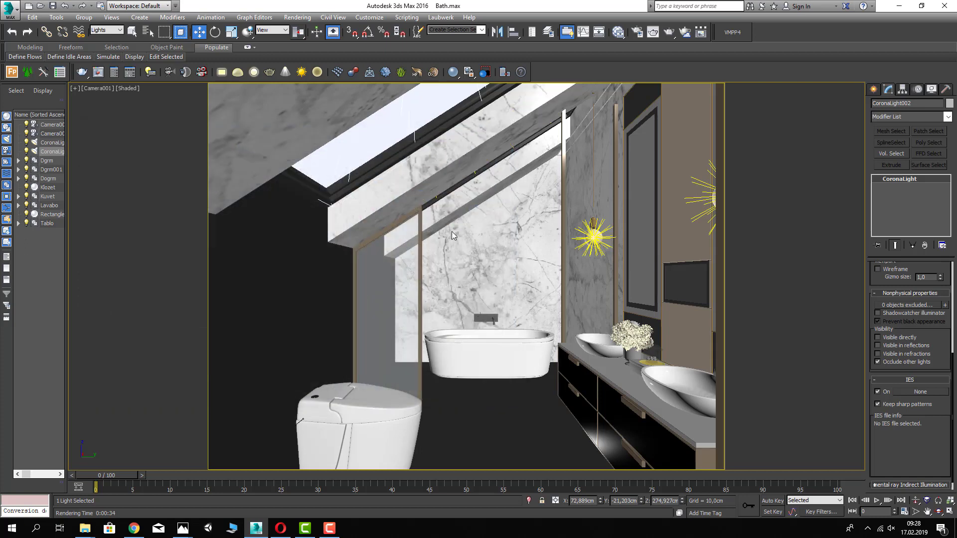
- Pan and slightly orbit the camera so that more of the vanity side enters the frame
middle_drag(460, 236, 452, 236)
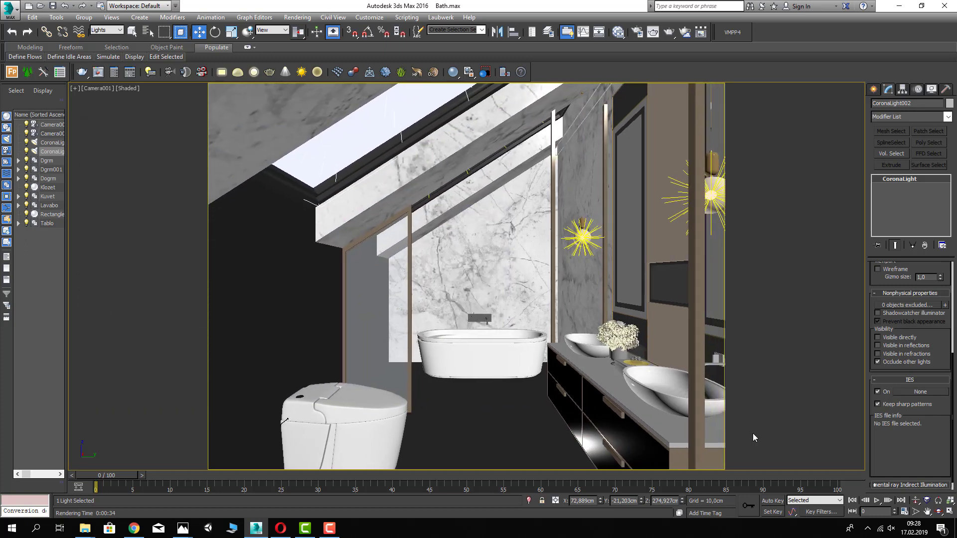
click(939, 511)
drag(550, 297, 550, 297)
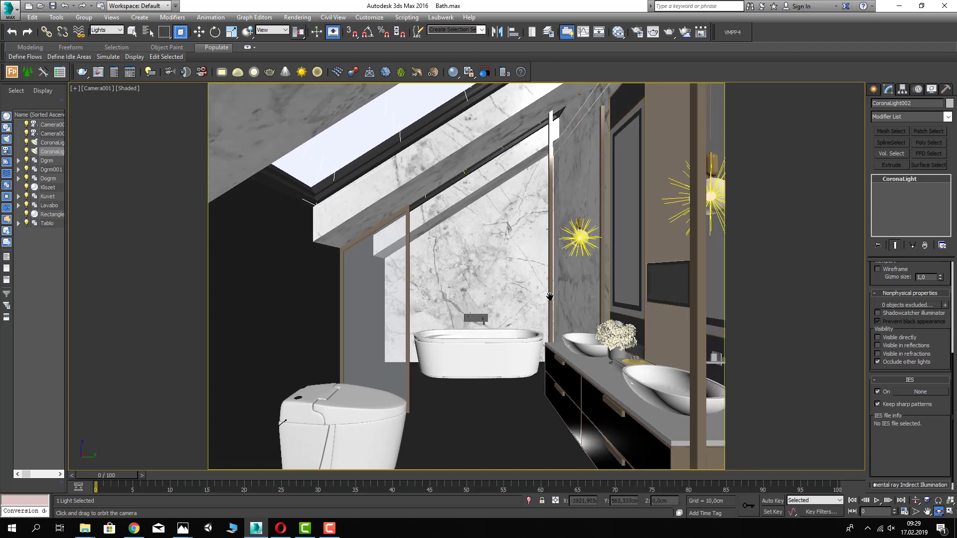
key(w)
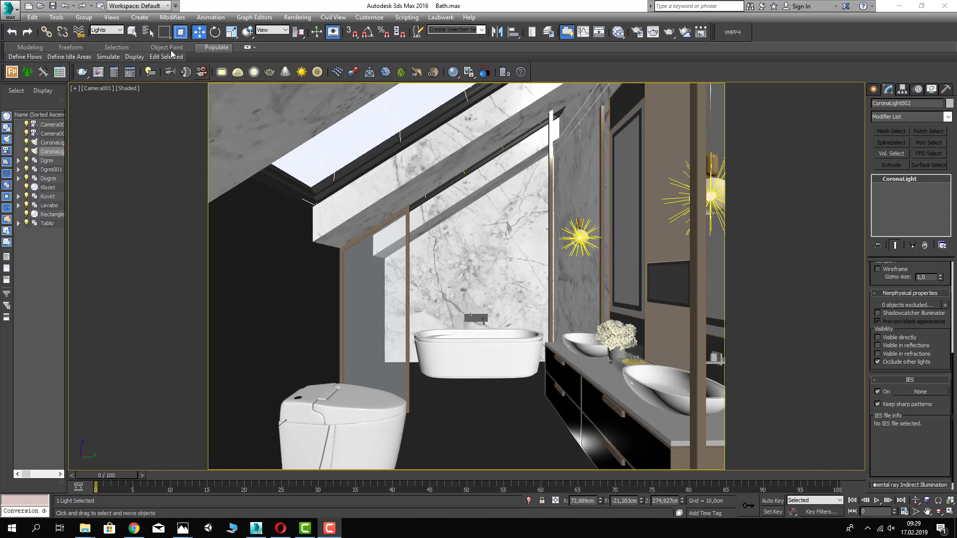
- Set the selection filter to All, select the vanity group, hide everything else and view it obliquely in perspective
click(110, 29)
click(97, 39)
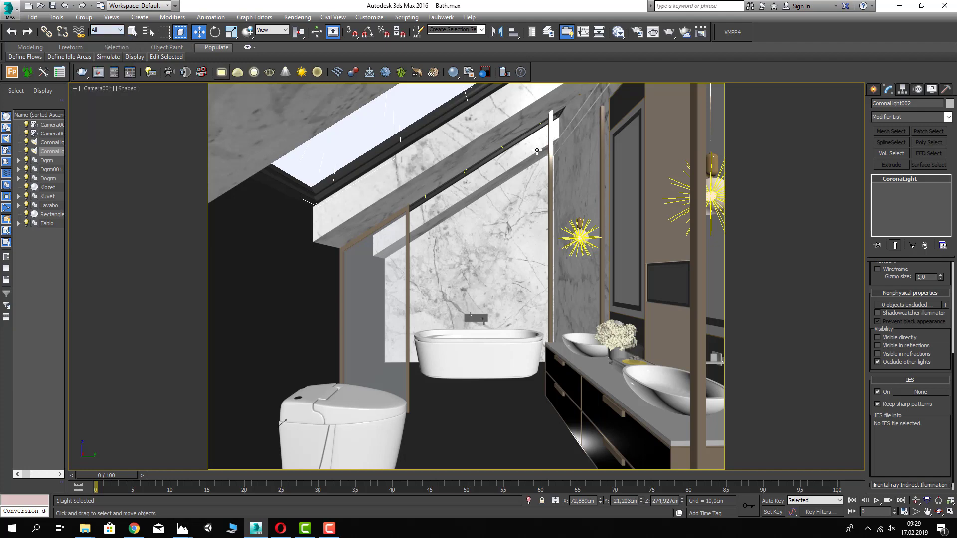
click(599, 147)
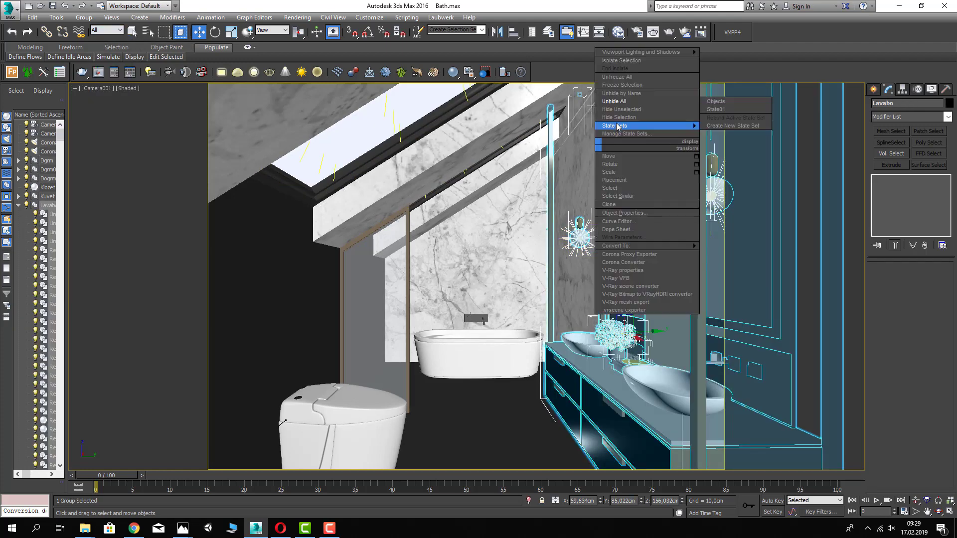
right_click(600, 144)
click(613, 107)
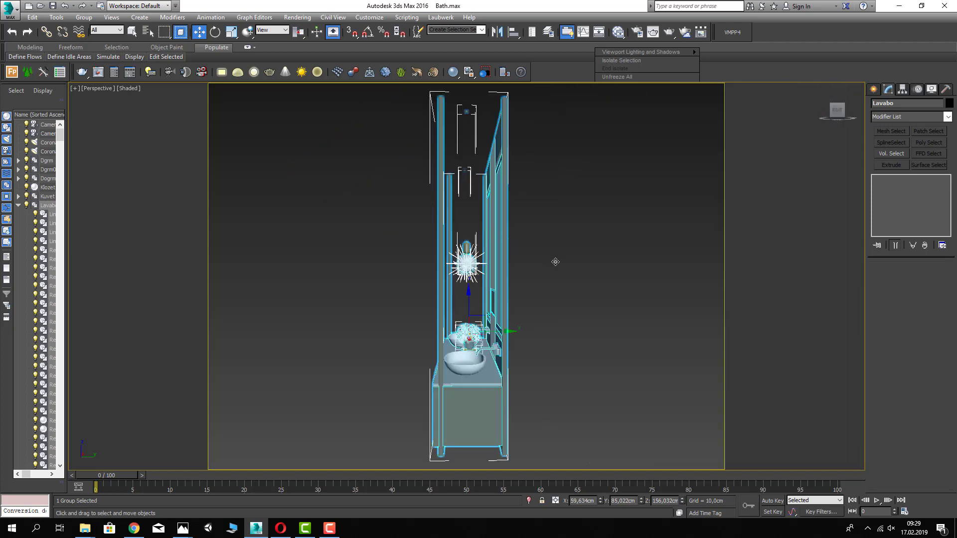
click(926, 499)
click(939, 511)
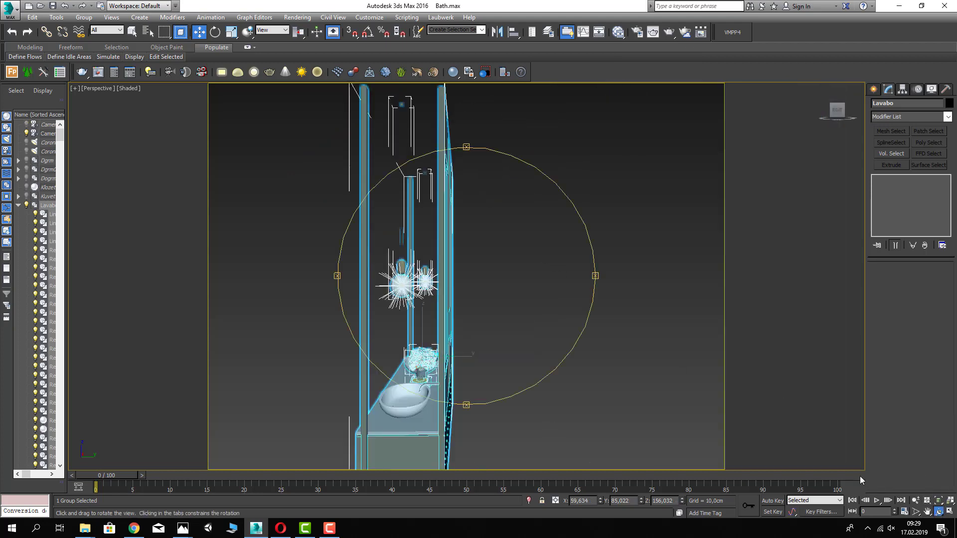
drag(441, 302, 463, 305)
key(w)
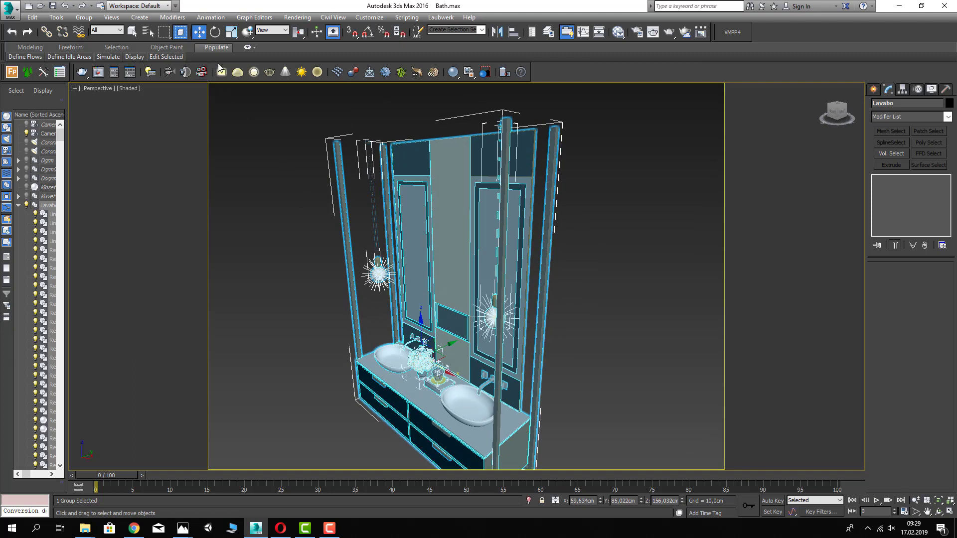
- Open the vanity group, select the two rear vertical posts and add an Edit Poly modifier to them
click(84, 17)
click(97, 55)
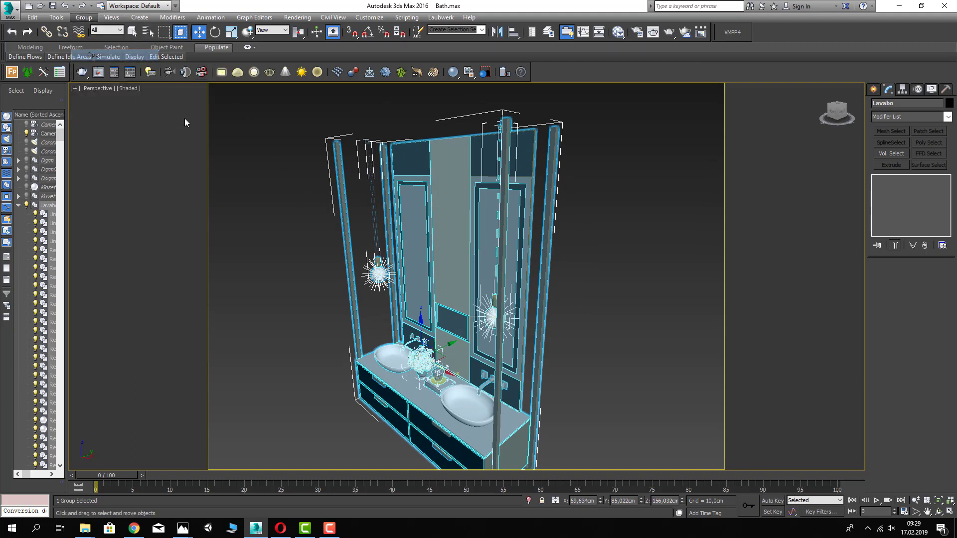
click(381, 150)
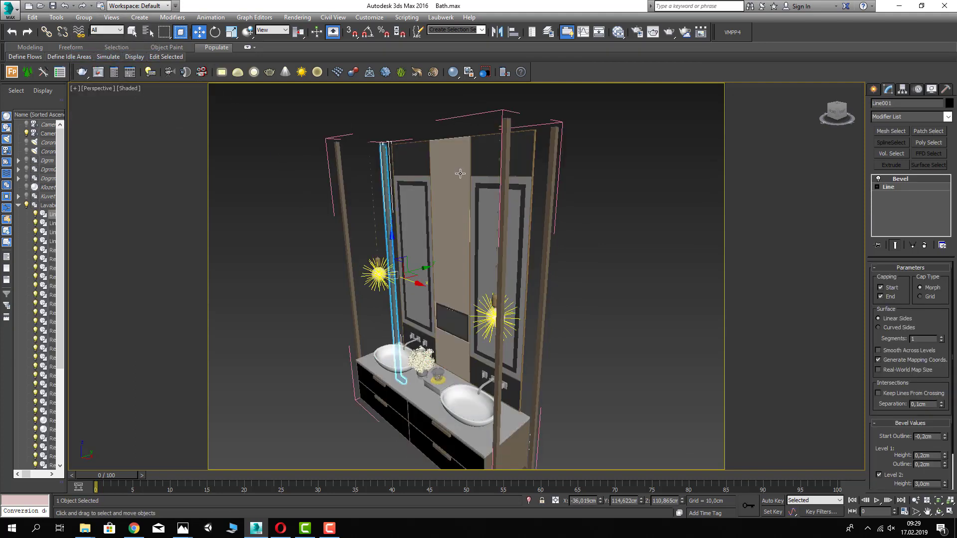
ctrl+click(548, 151)
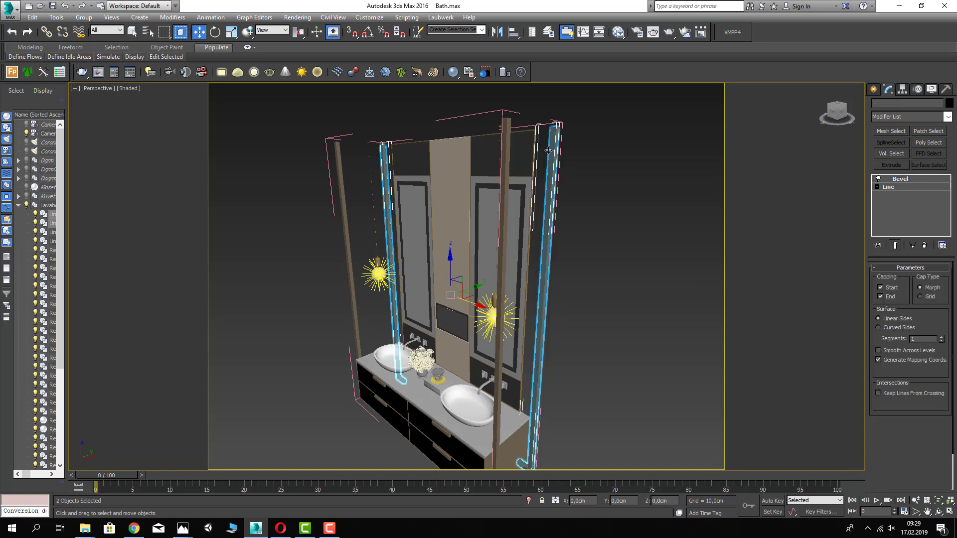
click(882, 117)
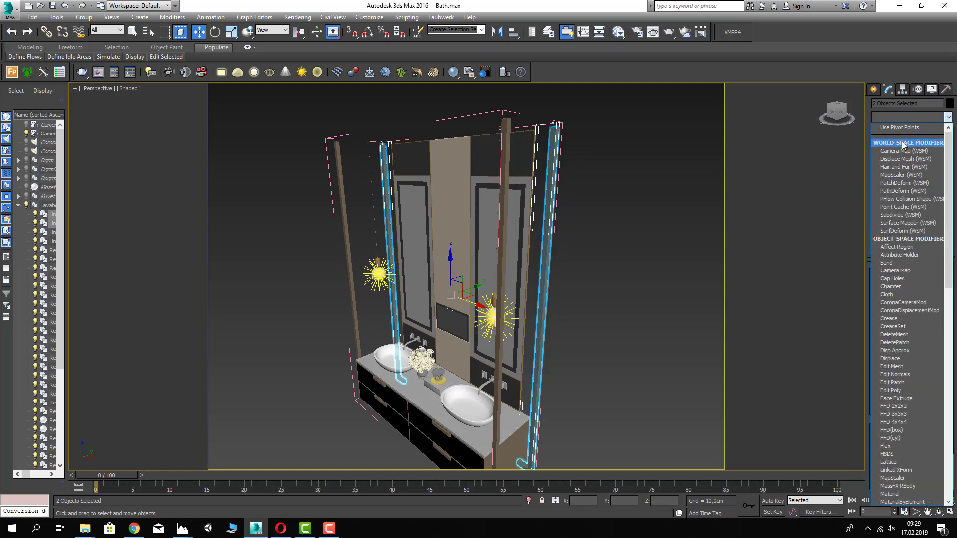
key(e)
click(900, 151)
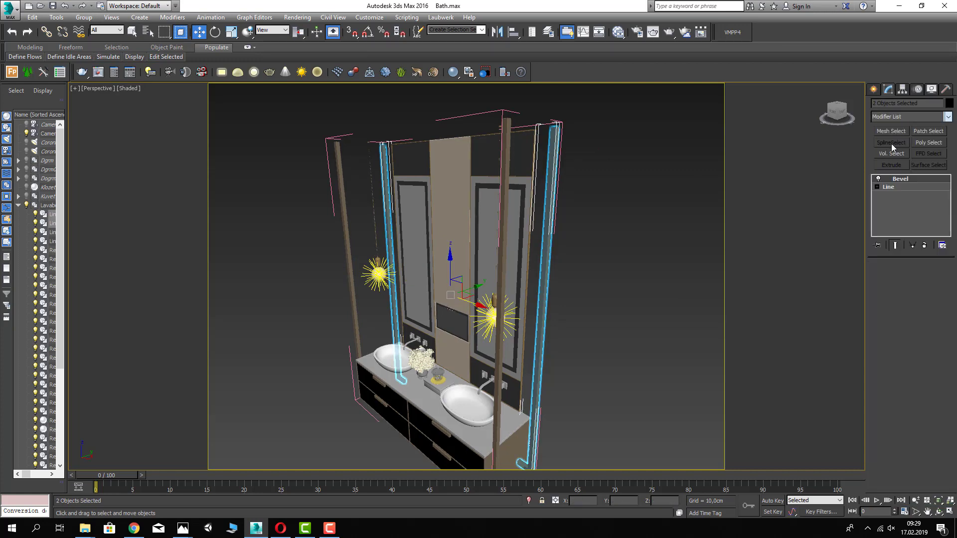
- Raise the top vertices of the two rear posts by about 53 cm, and leave vertex editing
click(886, 178)
click(895, 187)
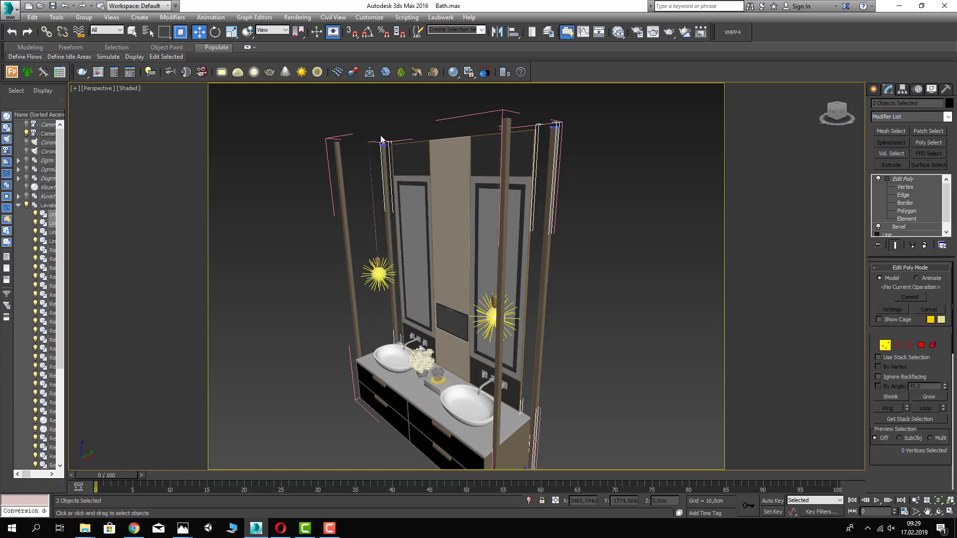
drag(556, 100, 558, 29)
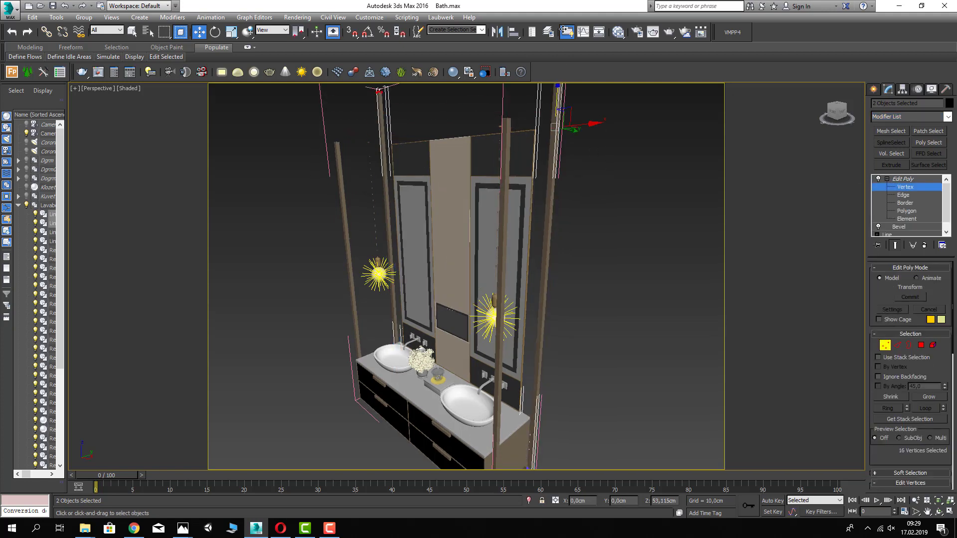
click(905, 186)
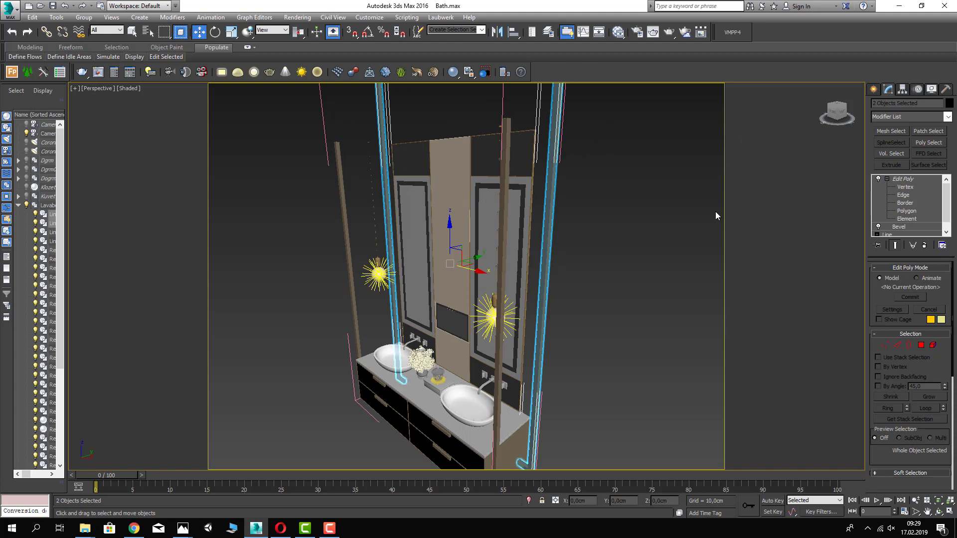
click(673, 211)
- Close the opened vanity group through one of its front posts
click(83, 17)
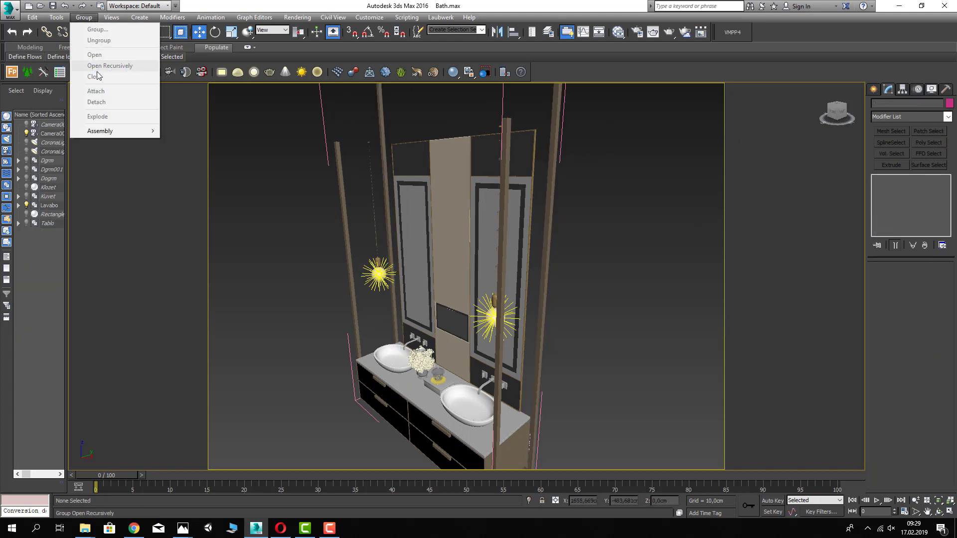
click(100, 65)
click(340, 160)
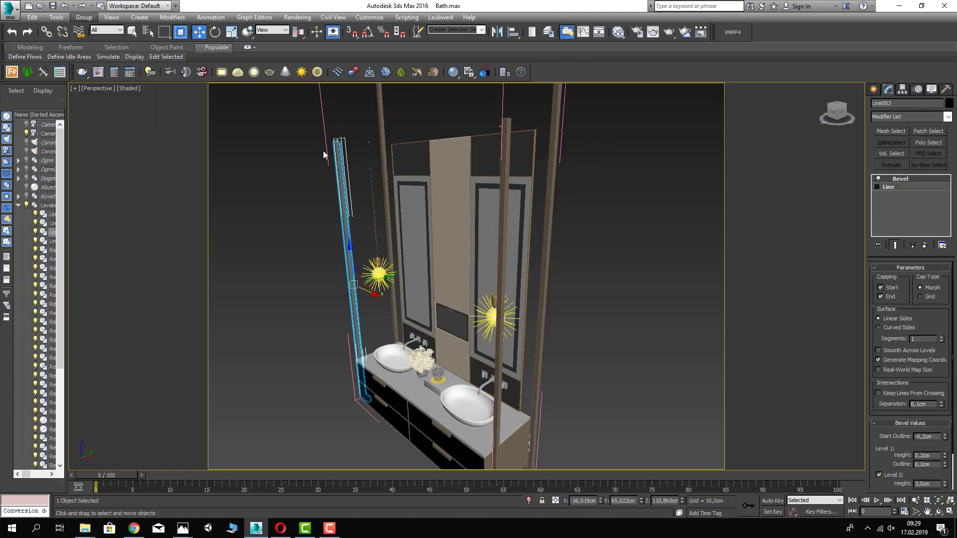
click(83, 17)
click(94, 77)
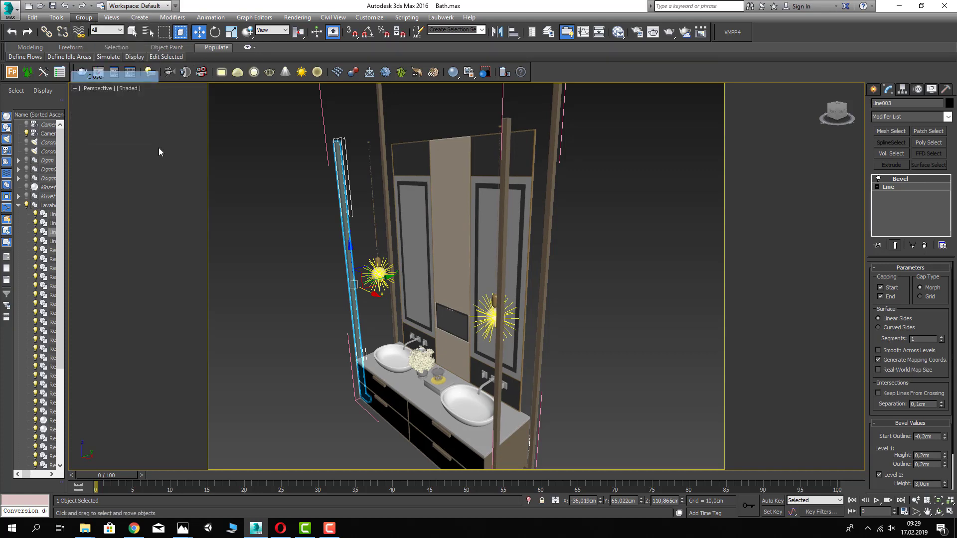
- Unhide all objects and return to the camera view
click(263, 188)
right_click(260, 188)
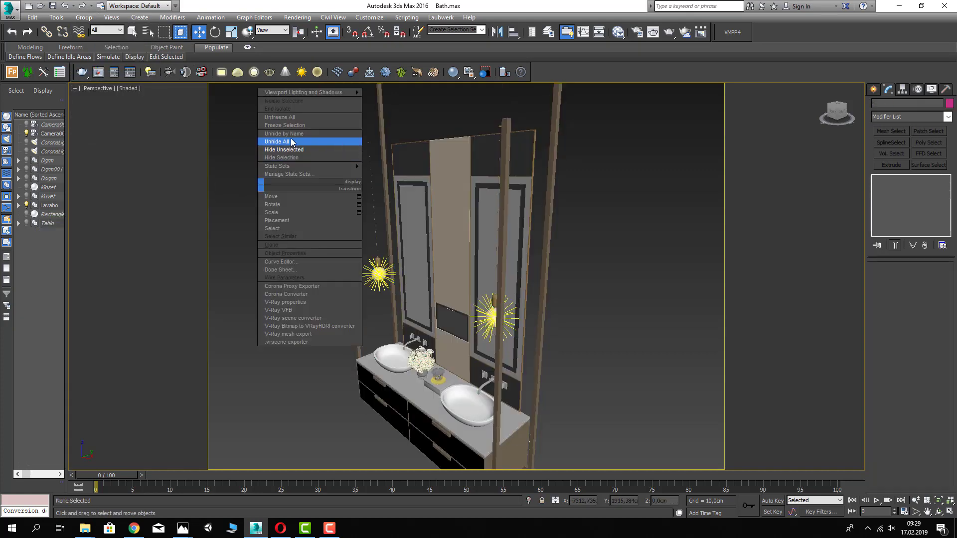
click(292, 142)
key(c)
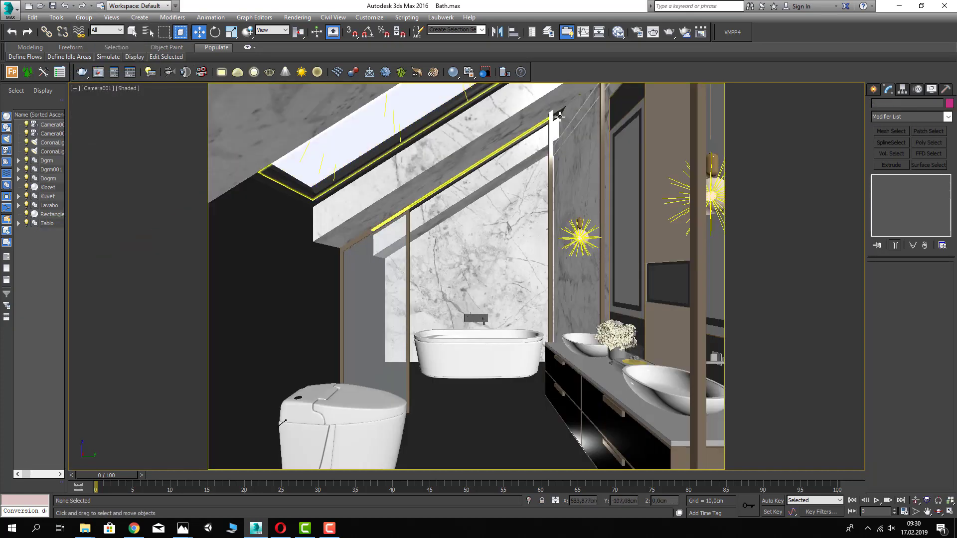
- Hide everything except the marble room shell and show its edged faces in a perspective close-up of the narrow ceiling slot
click(560, 116)
right_click(568, 113)
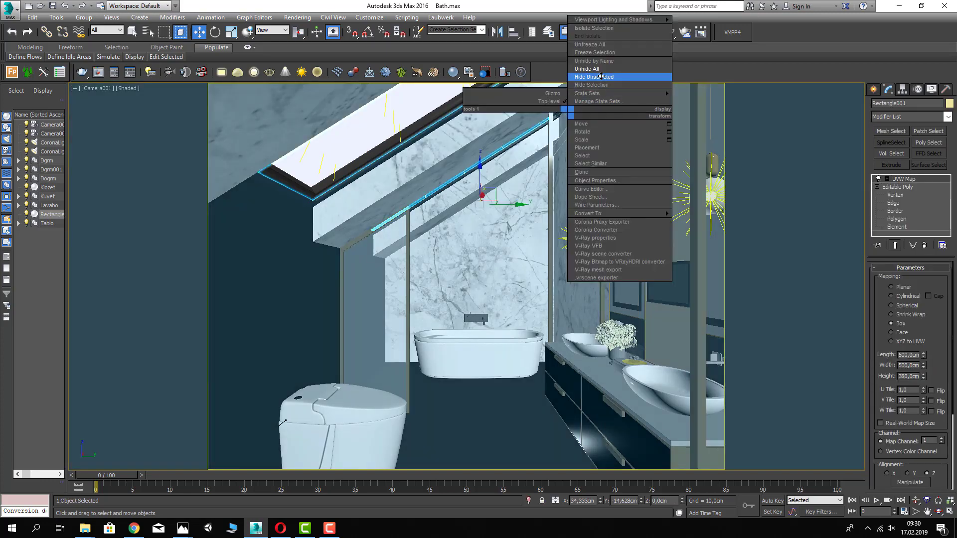
click(601, 76)
key(p)
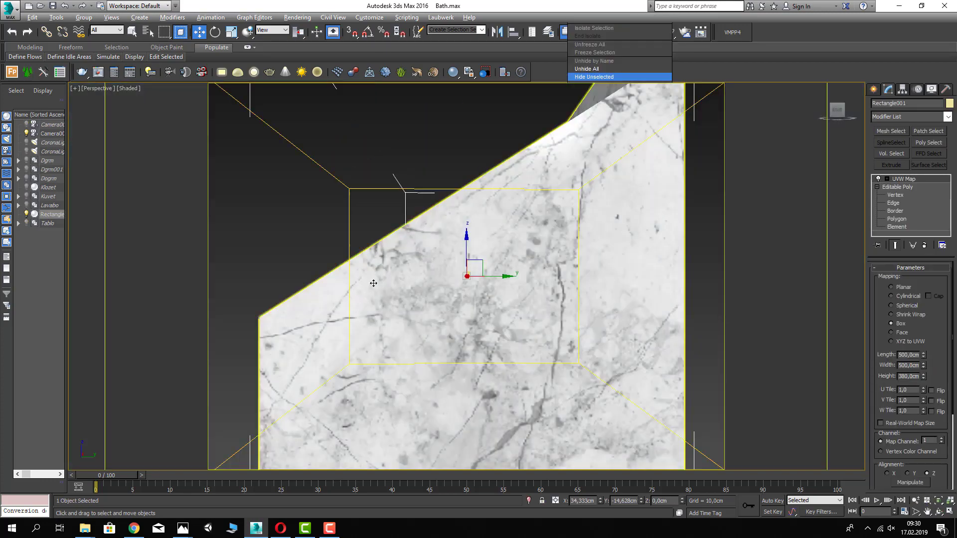
alt+middle_drag(405, 198, 465, 243)
scroll(487, 314, up, 5)
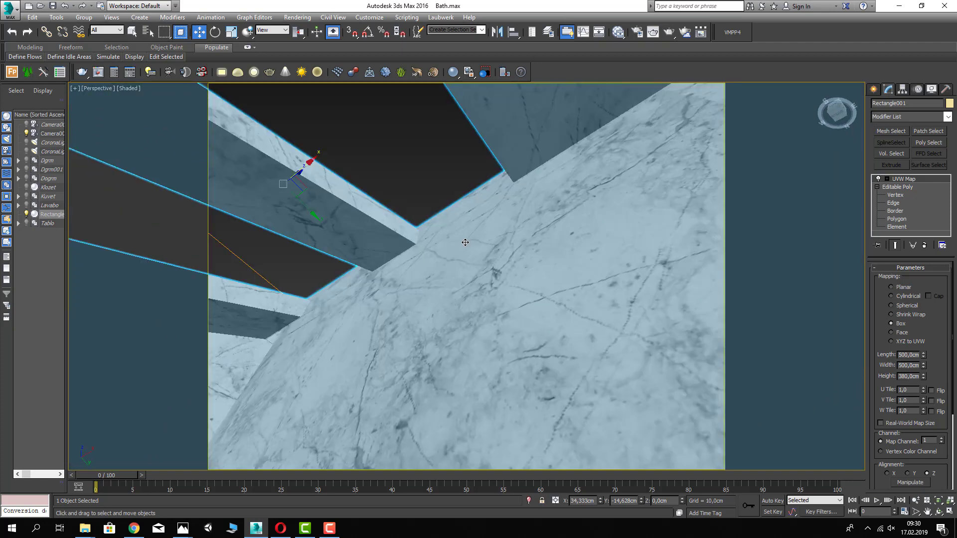
scroll(394, 267, up, 3)
key(shift+f)
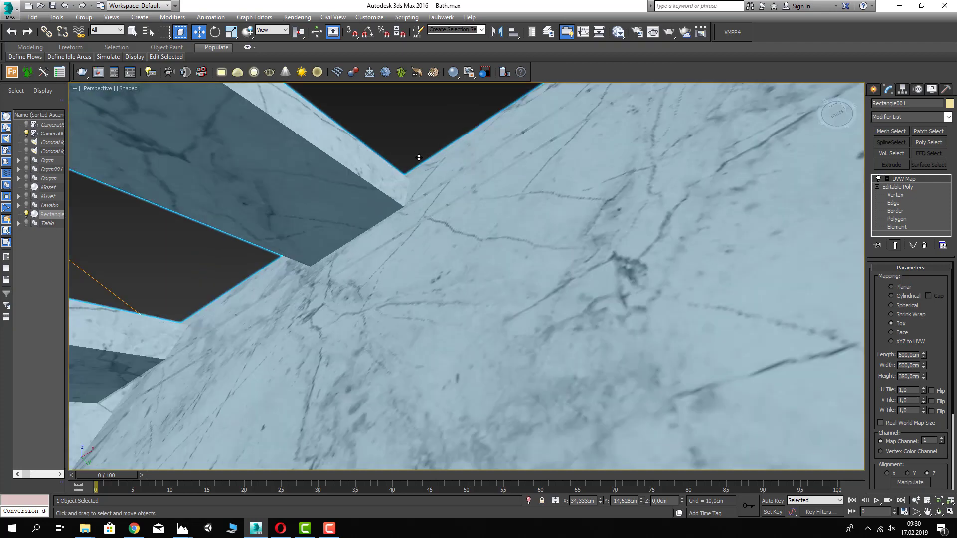
click(421, 132)
key(F4)
middle_drag(399, 280, 413, 270)
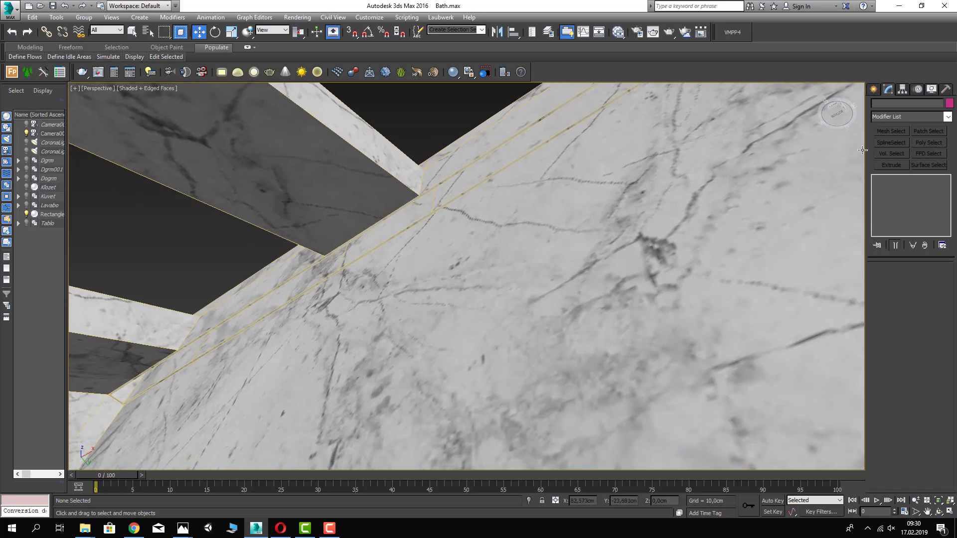
- With AutoGrid off, draw a rectangular CoronaLight about 548.5 by 10.2 cm along the narrow slot in the wireframe top view
click(873, 89)
click(894, 150)
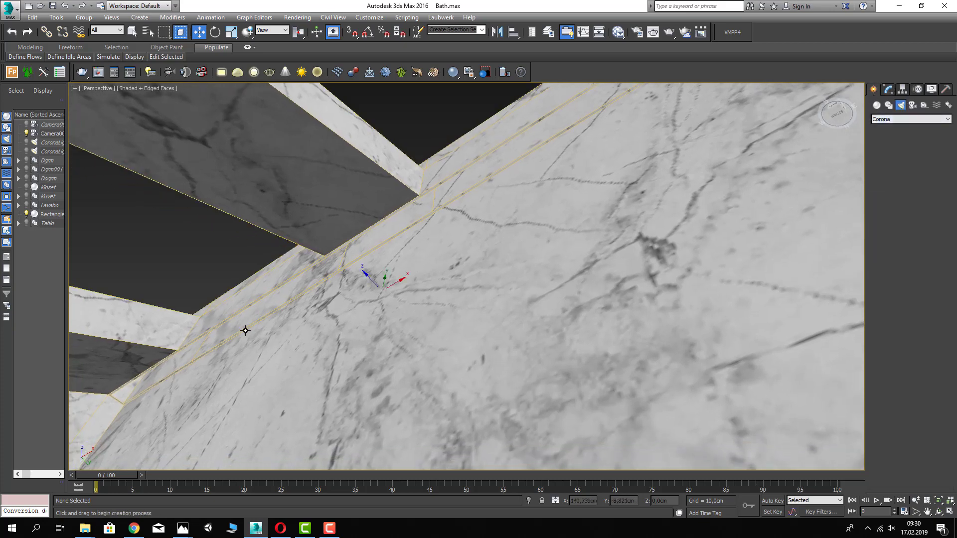
middle_drag(160, 384, 186, 359)
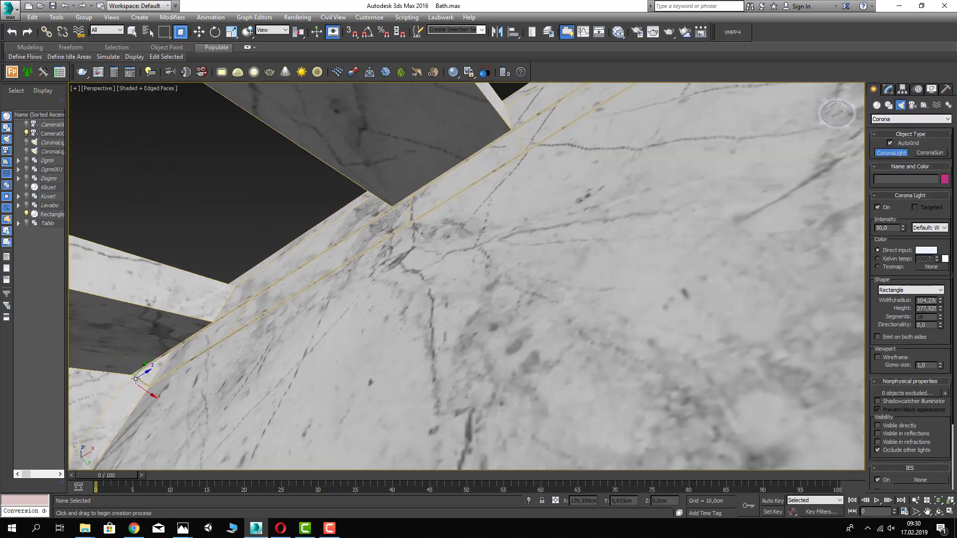
scroll(122, 385, up, 3)
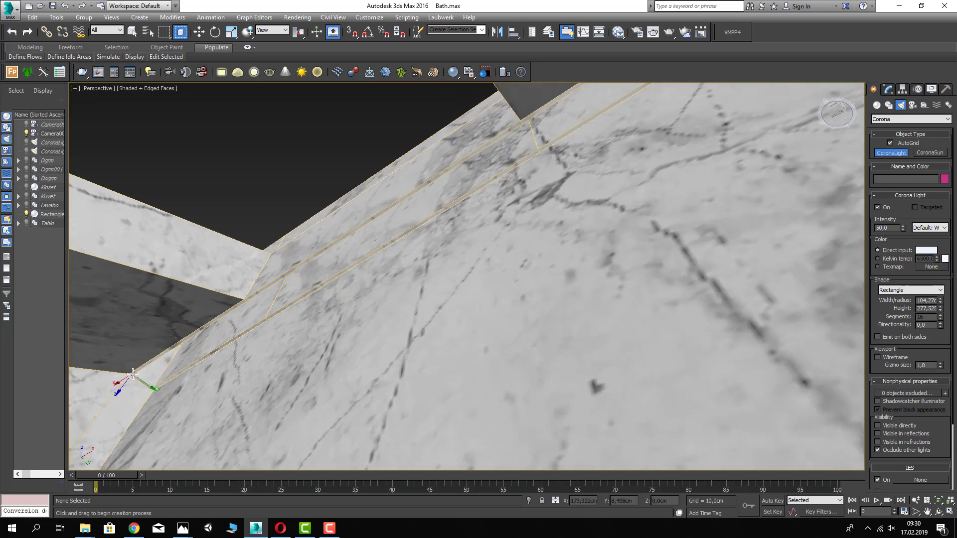
key(t)
key(z)
key(F3)
scroll(148, 148, up, 4)
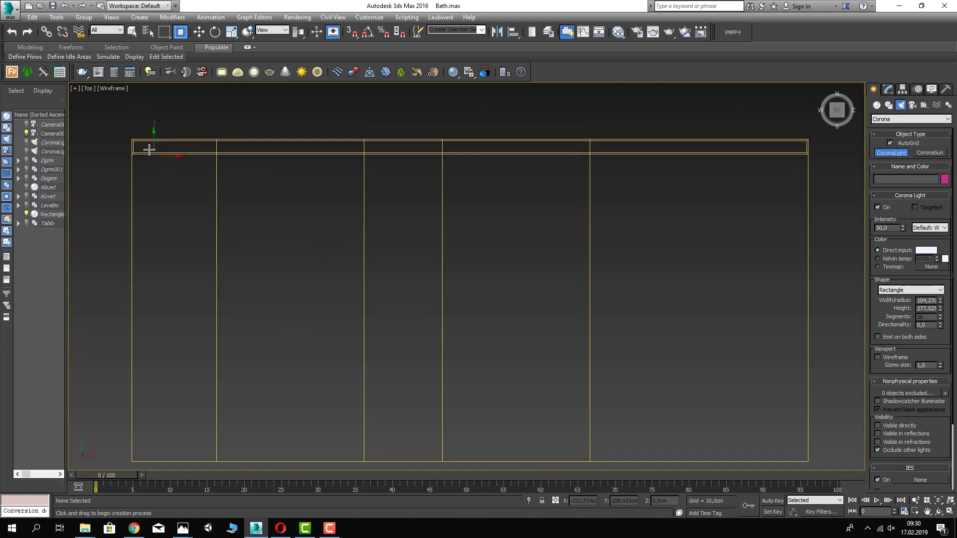
click(890, 143)
drag(112, 127, 555, 170)
scroll(209, 162, down, 10)
scroll(504, 174, up, 5)
key(w)
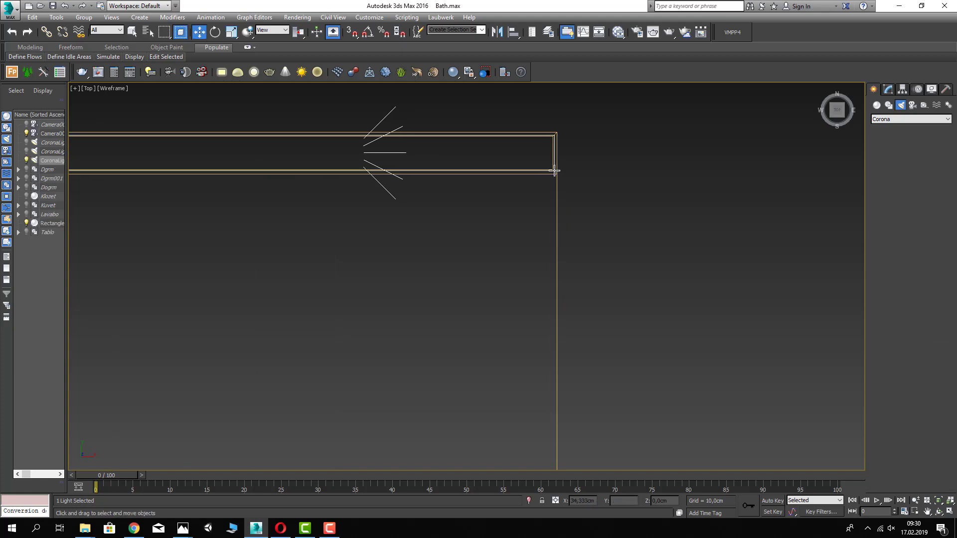
- Raise the new light into the ceiling slot, to a height of about 333.5 cm
key(p)
mouse_move(447, 211)
alt+middle_down()
mouse_move(440, 238)
mouse_move(396, 213)
mouse_move(419, 242)
mouse_move(449, 243)
mouse_move(473, 241)
mouse_move(463, 224)
mouse_move(473, 210)
alt+middle_up()
key(F3)
key(F3)
key(F3)
key(F3)
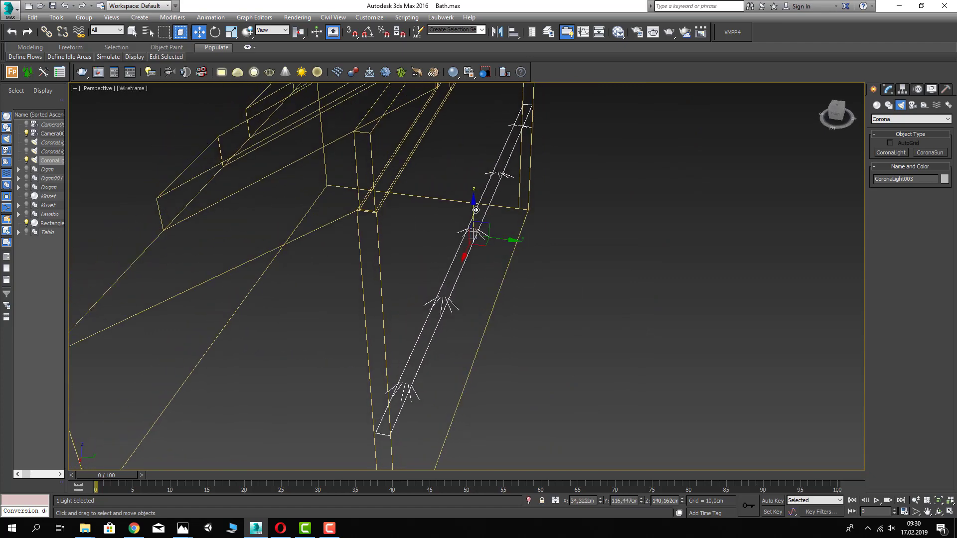
drag(474, 207, 414, 19)
alt+middle_drag(434, 169, 451, 107)
alt+middle_drag(466, 160, 468, 149)
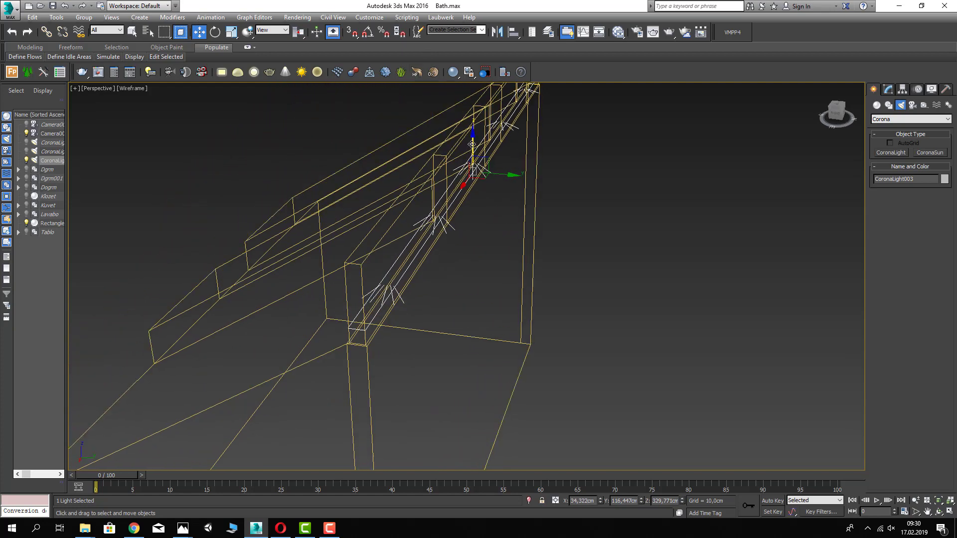
drag(467, 149, 468, 145)
- Try a warm orange direct-input colour on the ceiling-slot light
click(887, 88)
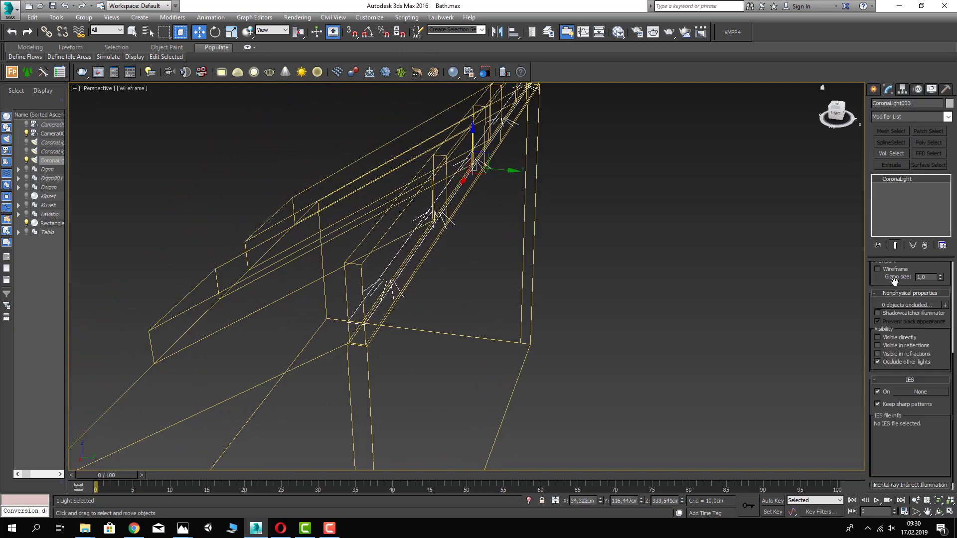
scroll(892, 299, up, 3)
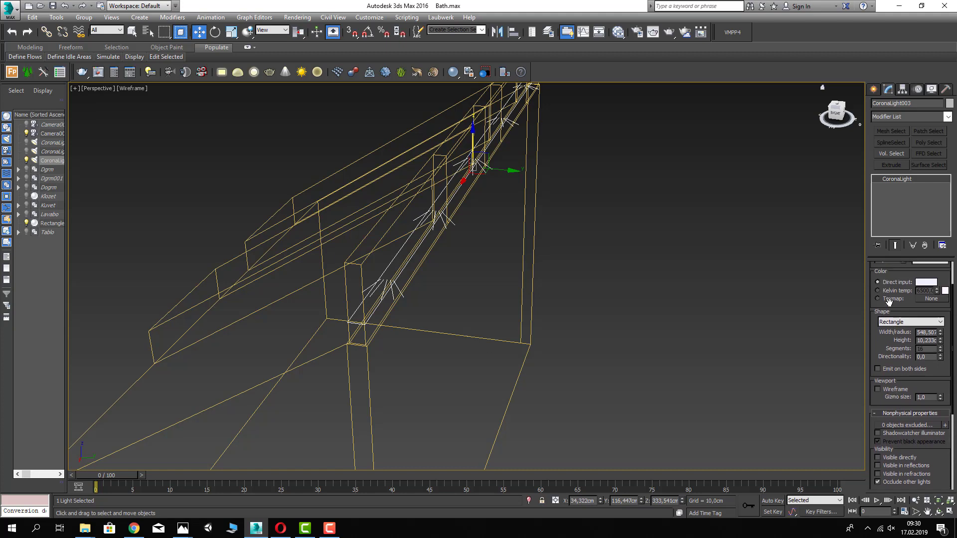
click(926, 282)
drag(462, 92, 454, 81)
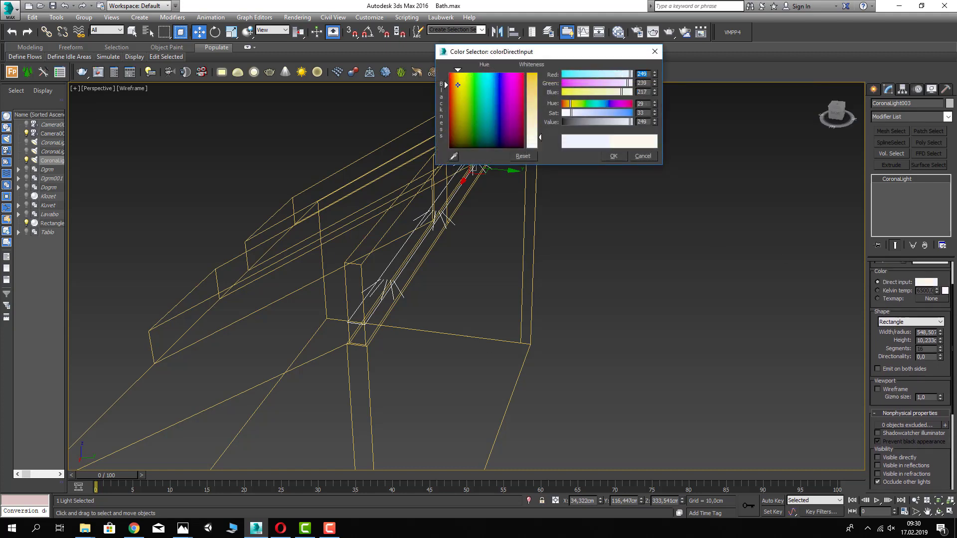
drag(540, 137, 539, 94)
drag(454, 81, 452, 83)
click(644, 157)
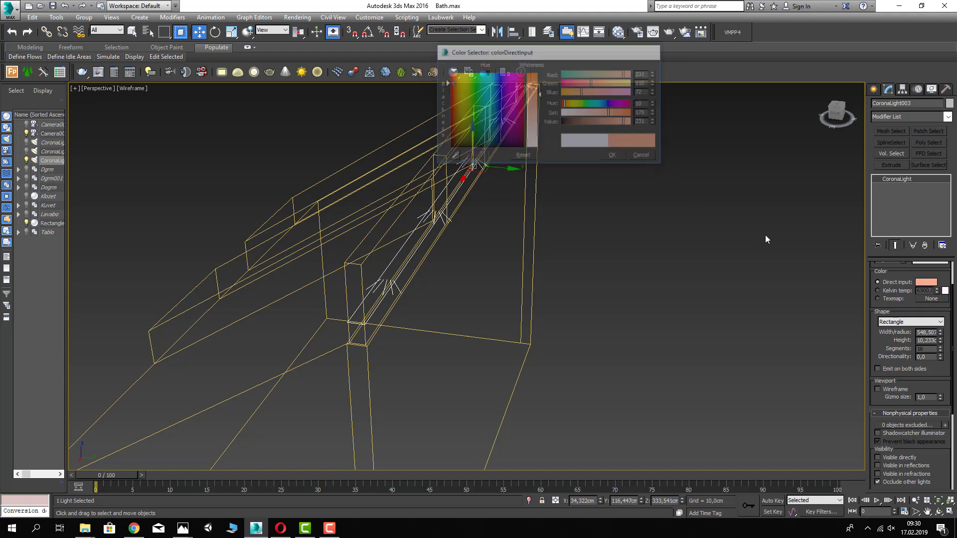
- Switch the slot light's colour to Kelvin temperature, try 3300 and 6000, and settle on 3000
click(914, 290)
double_click(915, 293)
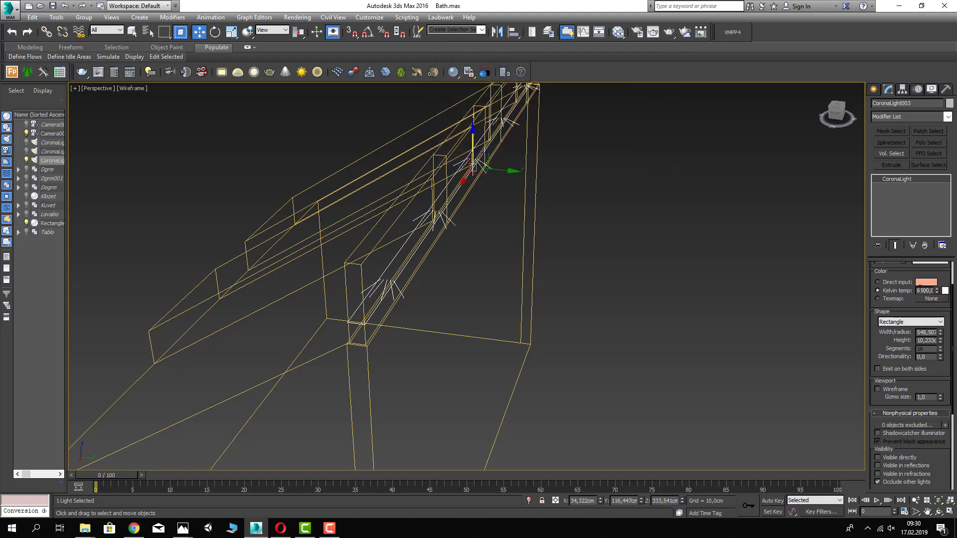
text(3300)
key(Return)
text(6000)
key(Return)
text(3000)
key(Return)
- Return to the camera view with all objects unhidden, shaded display and safe frames on, and save the scene
key(c)
right_click(549, 279)
click(569, 237)
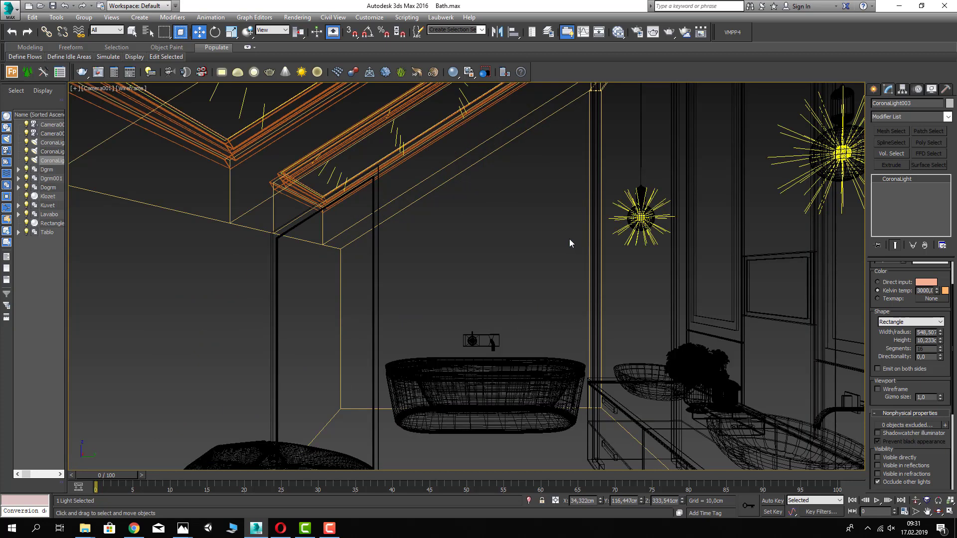
key(F3)
key(shift+f)
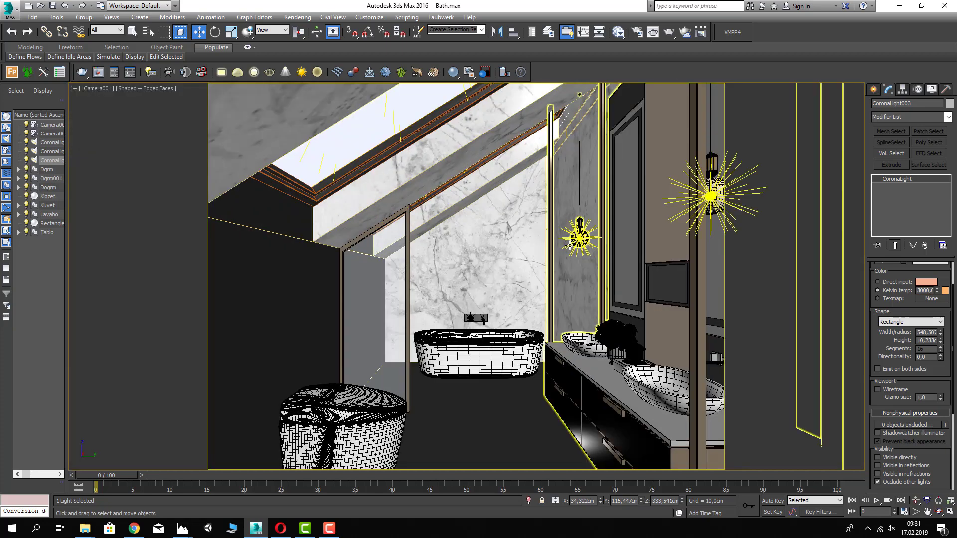
key(F3)
key(F3)
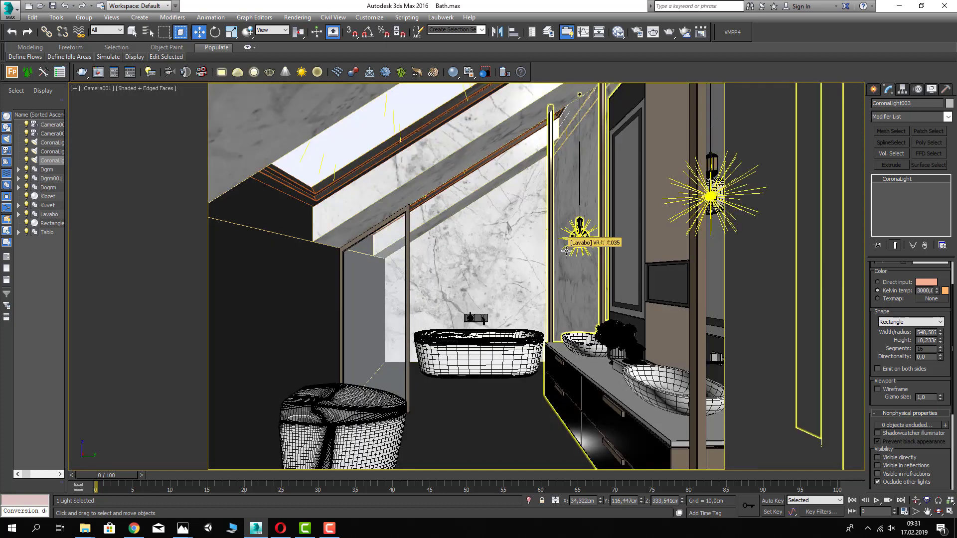
key(ctrl+s)
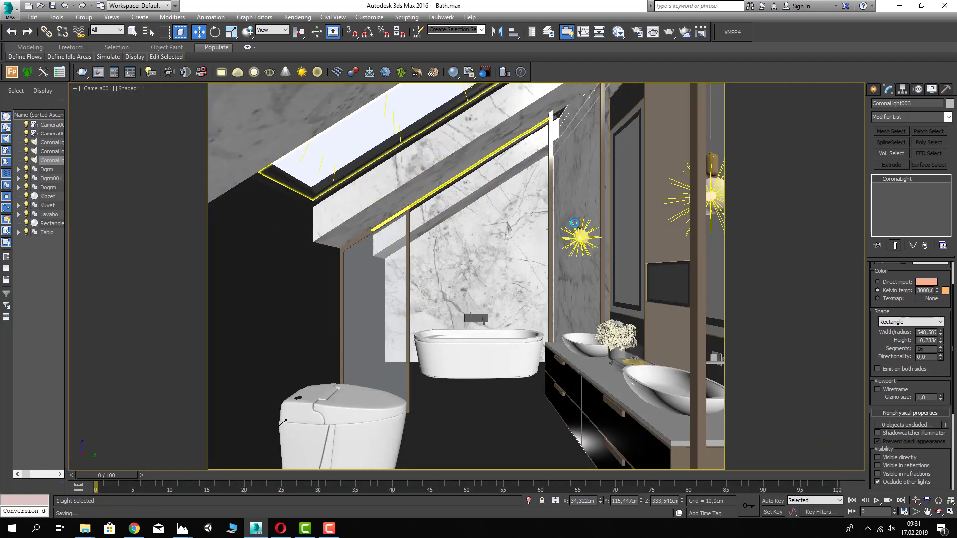
- Start a production render of the camera view, stop it and start interactive rendering instead
click(669, 32)
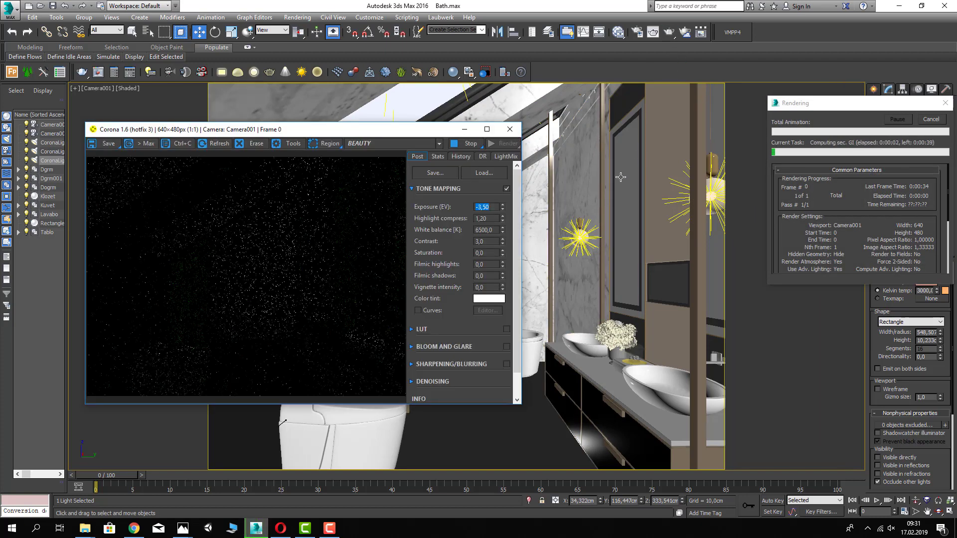
click(470, 143)
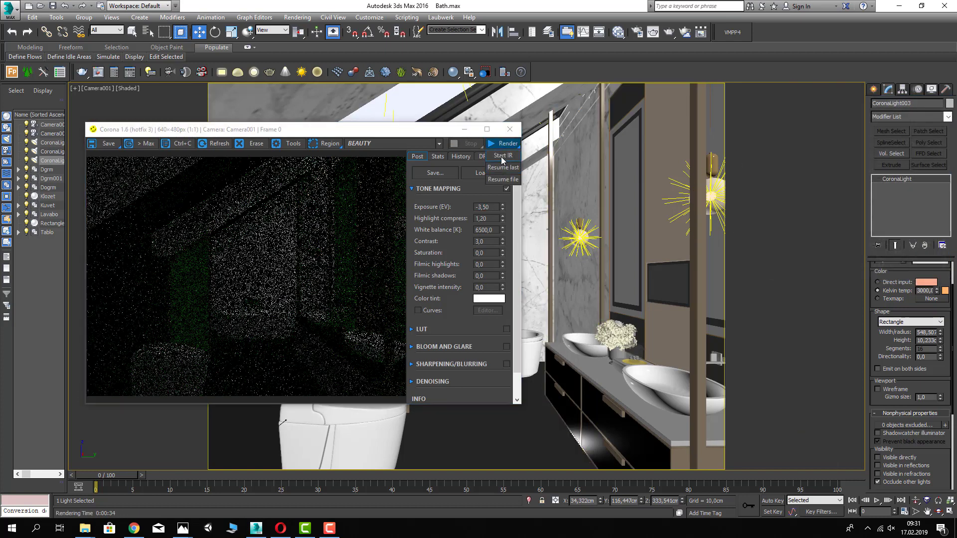
click(503, 143)
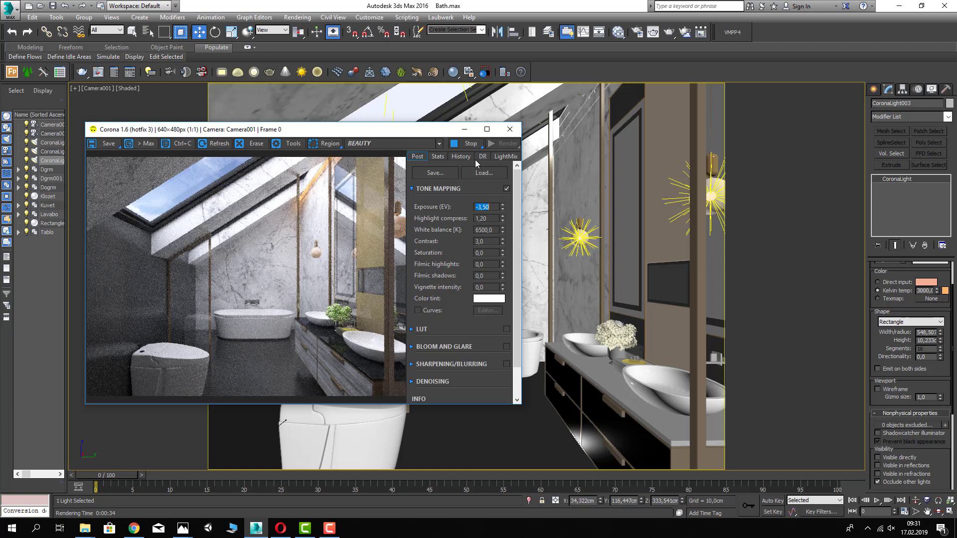
- Lower the slot light to a height of about 327.3 cm with the Move Transform Type-In
click(214, 45)
key(F12)
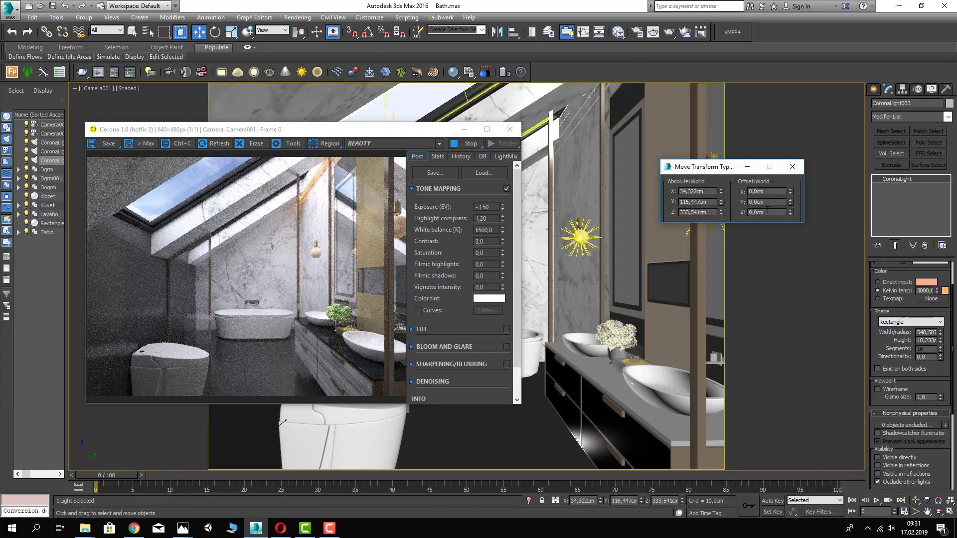
drag(790, 213, 787, 230)
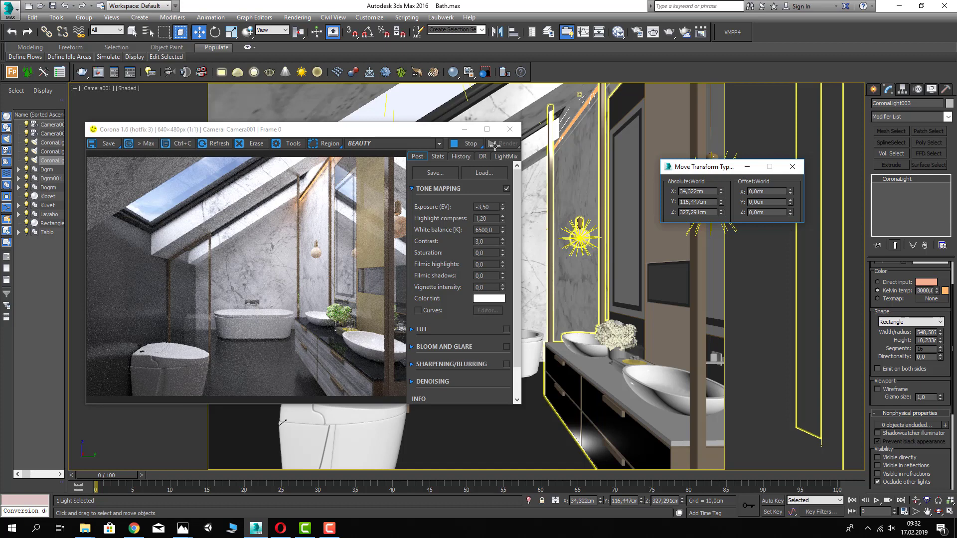
- Try other highlight compression and contrast values in the tone mapping of the interactive render
drag(293, 129, 305, 107)
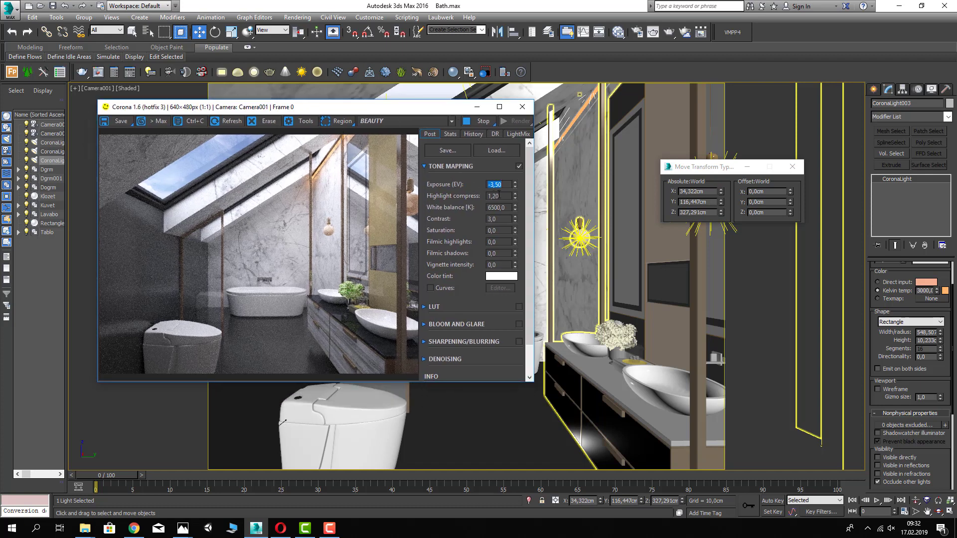
drag(515, 196, 519, 227)
right_click(519, 228)
drag(515, 220, 518, 203)
drag(522, 264, 522, 267)
right_click(523, 267)
drag(299, 107, 317, 89)
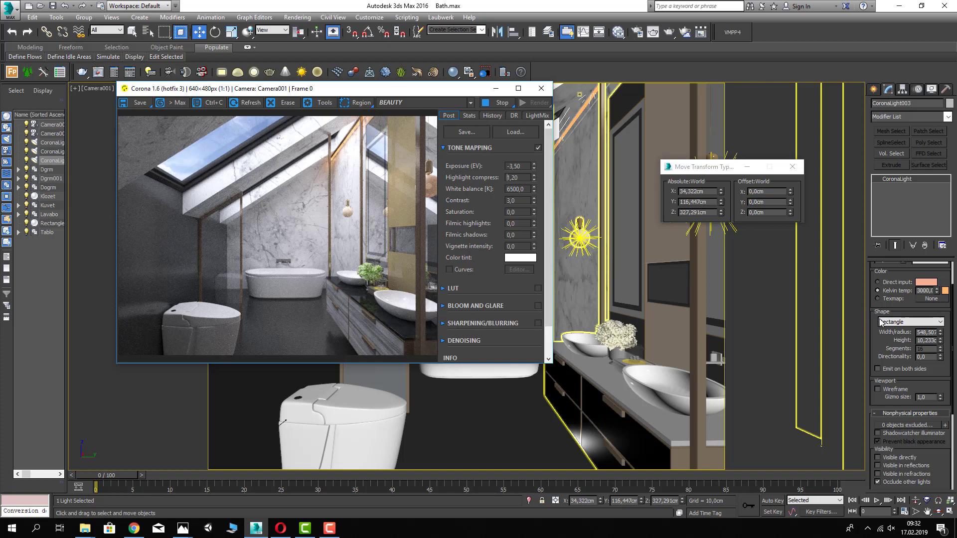
- Set the slot light's intensity to 80
drag(891, 273, 896, 326)
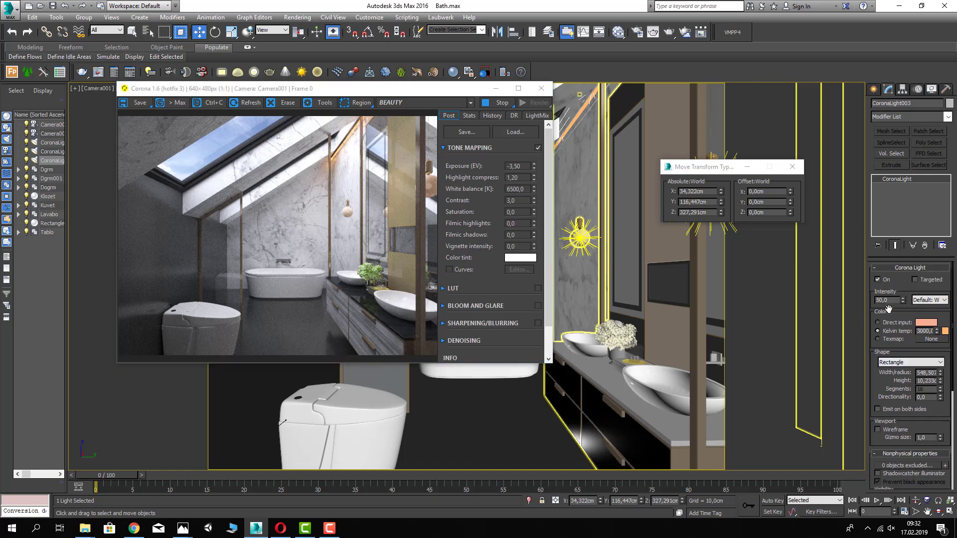
double_click(882, 300)
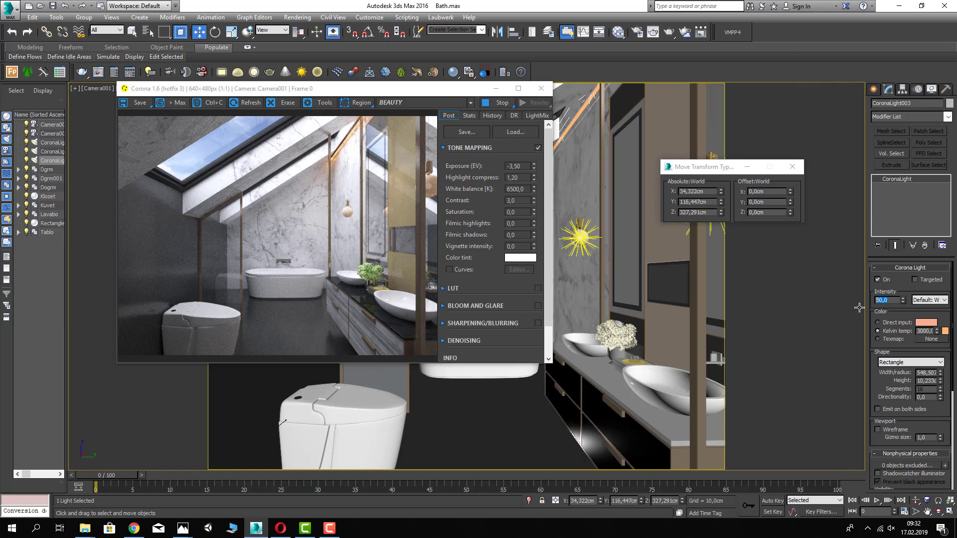
text(80)
key(Return)
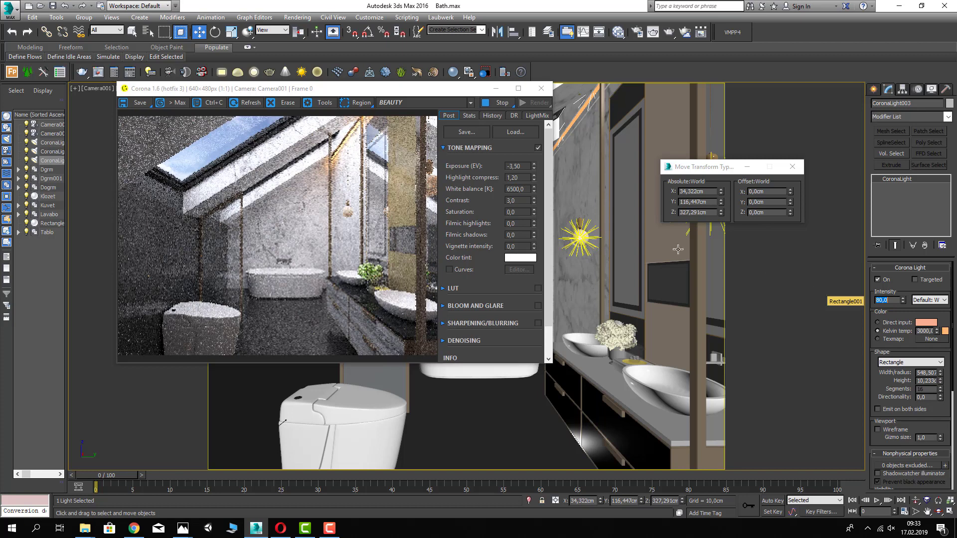
- Set the tone mapping contrast to 4 in the Corona frame buffer
drag(366, 92, 352, 97)
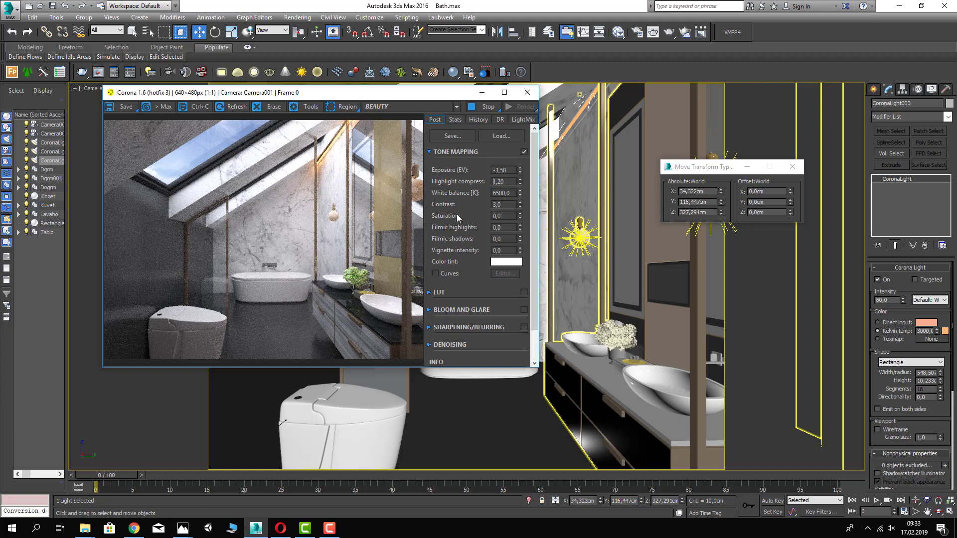
double_click(498, 204)
text(4)
key(Return)
drag(317, 96, 303, 97)
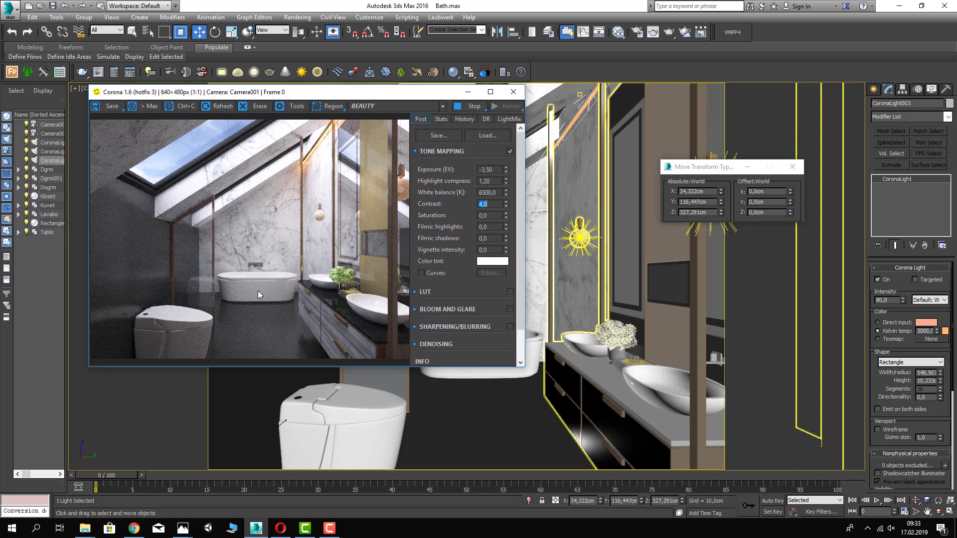
- Set the slot light's intensity to 65, then stop the interactive render and save the scene
click(906, 290)
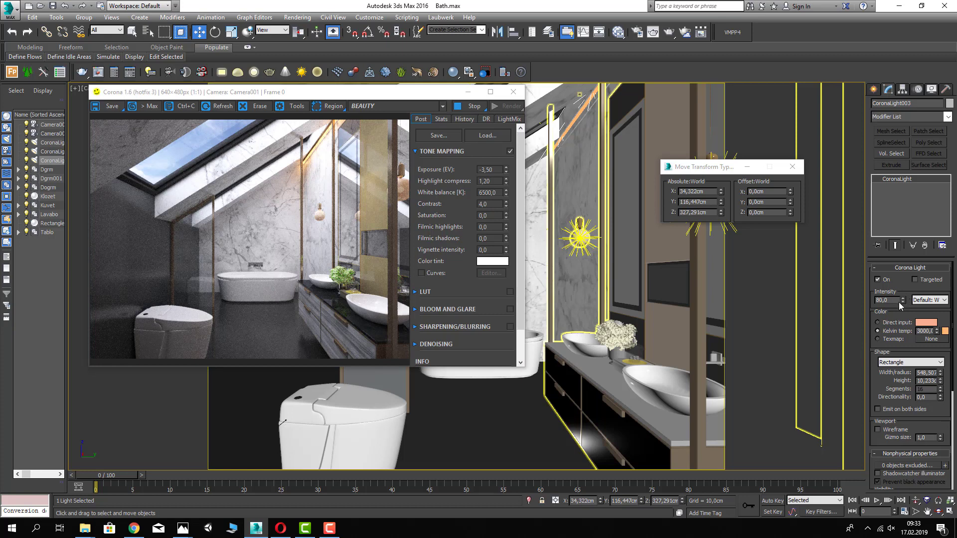
click(880, 301)
double_click(881, 300)
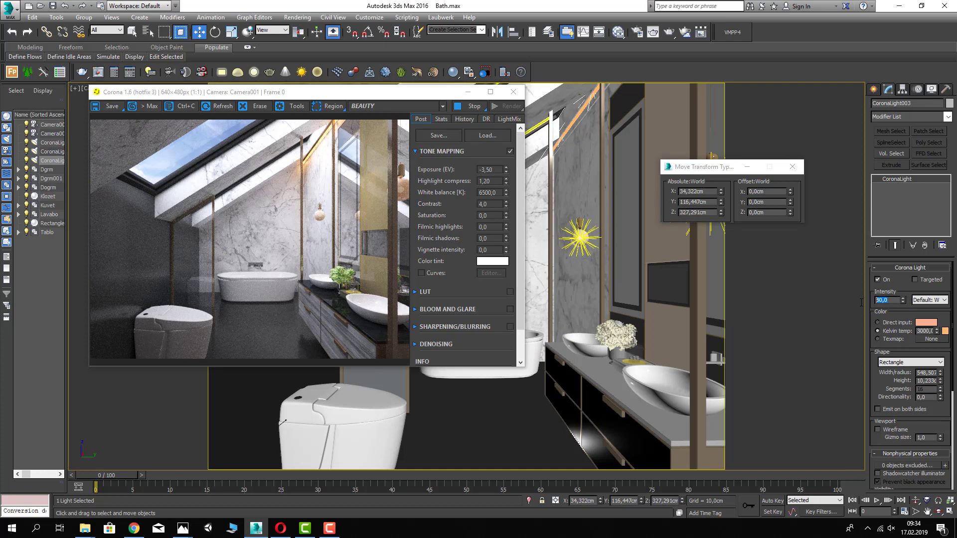
text(65)
key(Return)
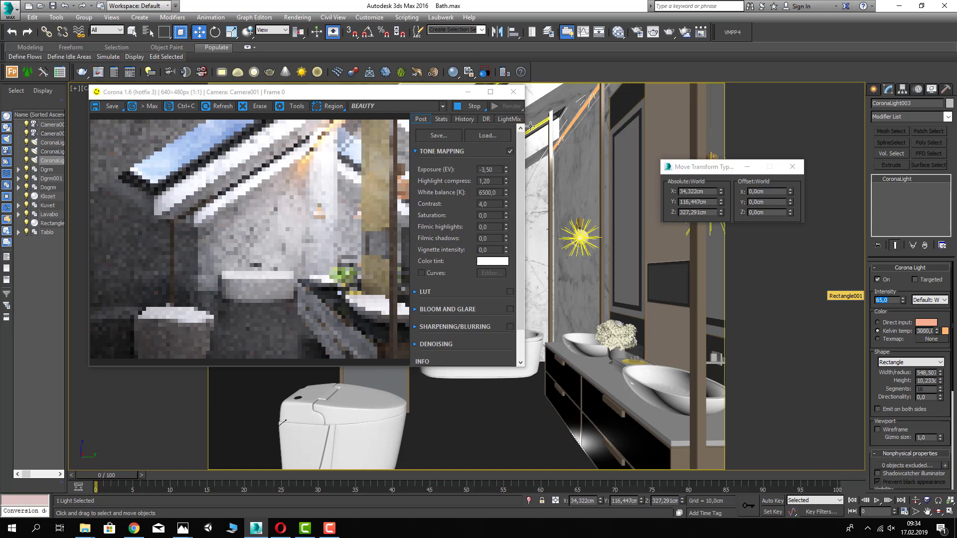
click(472, 106)
key(ctrl+s)
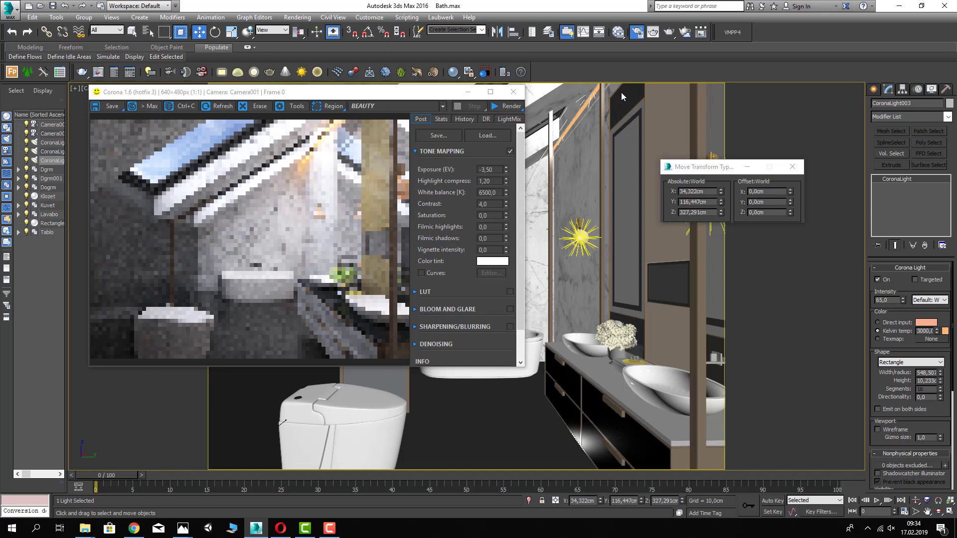
- Lock the image aspect in the render setup and set the output height to 1500 for a 2000 by 1500 px render
key(F10)
click(518, 142)
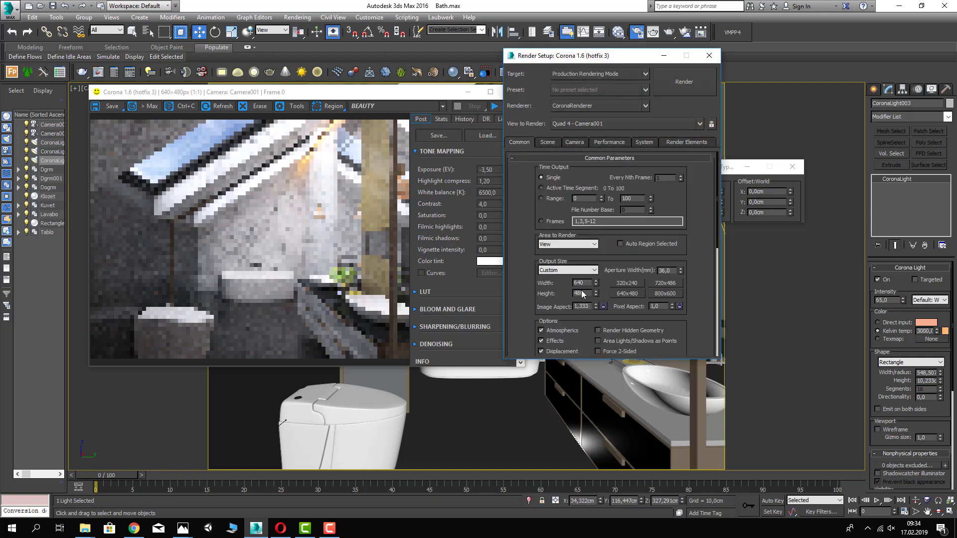
click(603, 306)
double_click(585, 293)
text(1200)
key(Return)
text(1400)
key(Return)
text(1500)
key(Return)
click(550, 145)
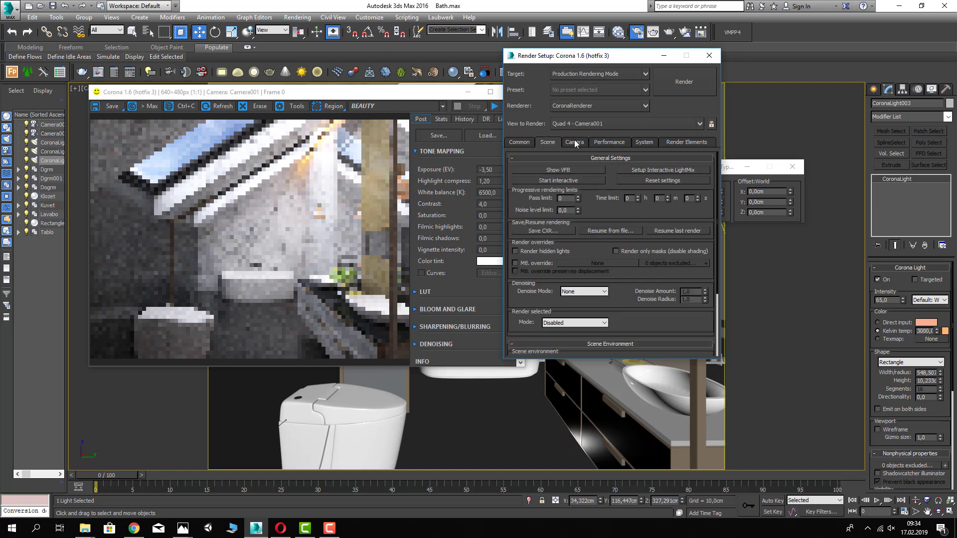
click(523, 144)
click(710, 55)
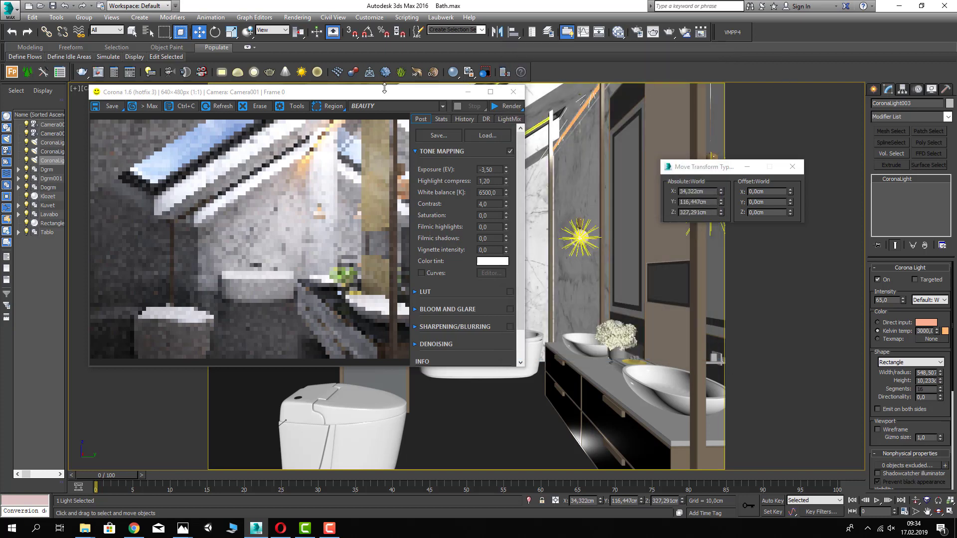
- Save the scene and start the production render of the camera view
drag(265, 93, 300, 88)
click(52, 6)
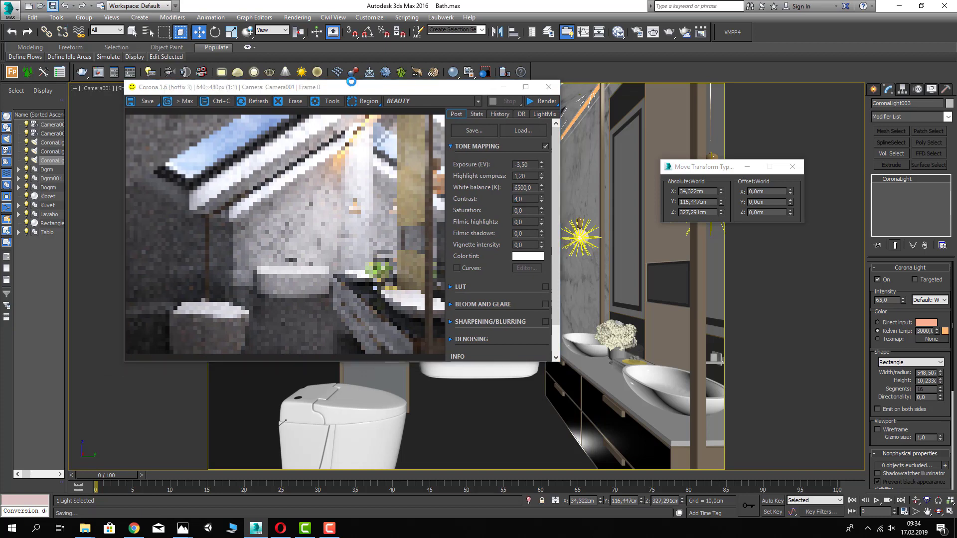
click(542, 100)
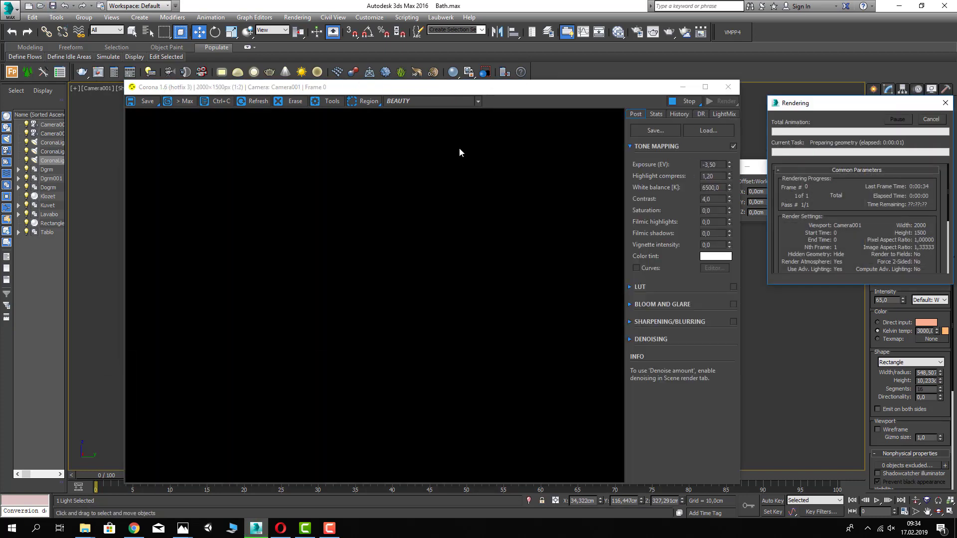
drag(392, 86, 330, 55)
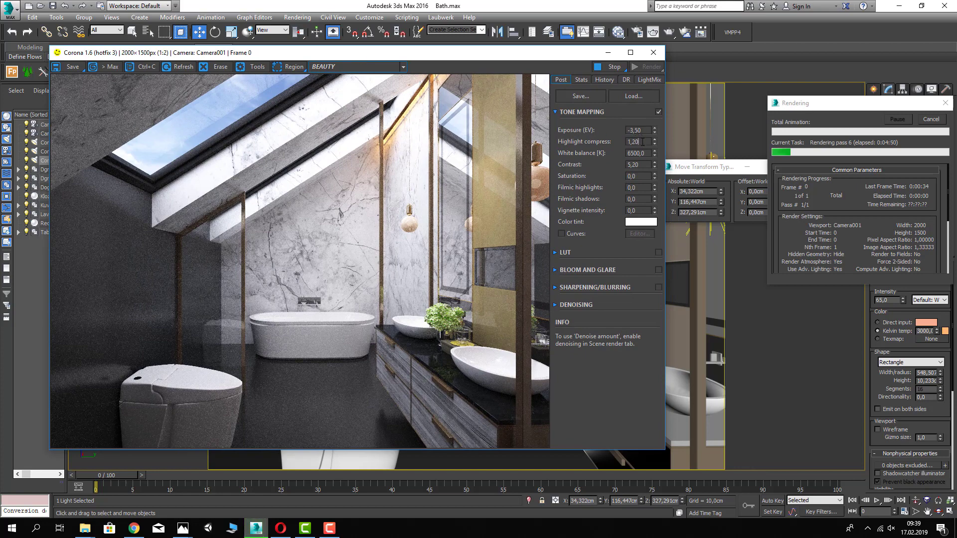
- Try highlight compression values of 1.5 and 2 on the running render, with the exposure at -4 EV
key(Tab)
text(1,5)
key(Return)
text(2)
key(Return)
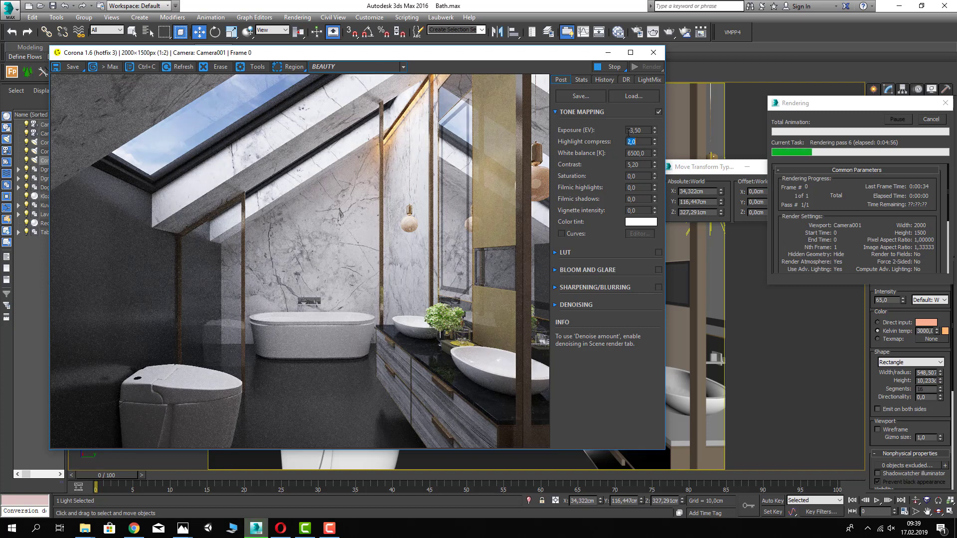
drag(642, 129, 606, 137)
text(-4)
key(Return)
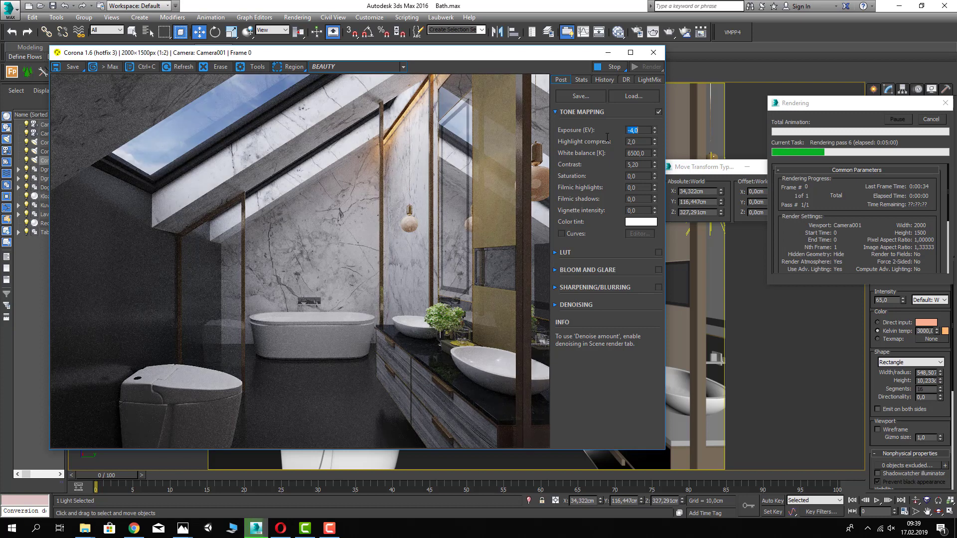
- Set the highlight compression to 1.5 and the exposure to -6 EV
key(Tab)
text(1,5)
key(Return)
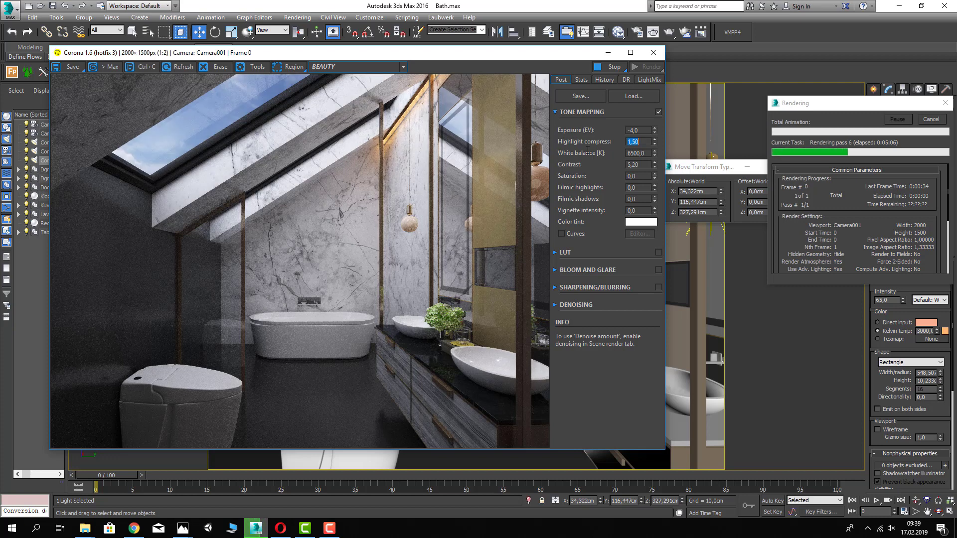
double_click(623, 130)
text(-6)
key(Return)
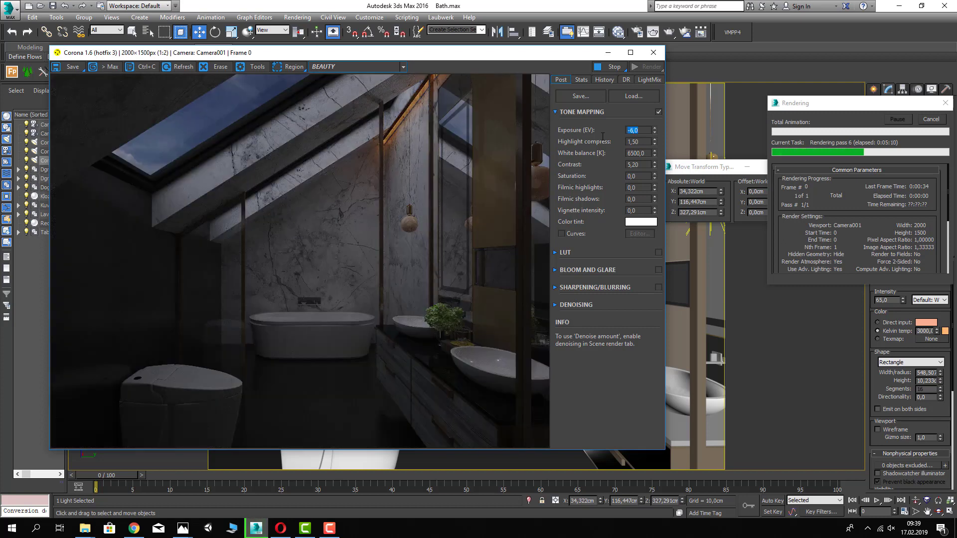
- Set the running render's exposure to -5 EV and try highlight compression values of 1.2 and 1
text(-5)
key(Return)
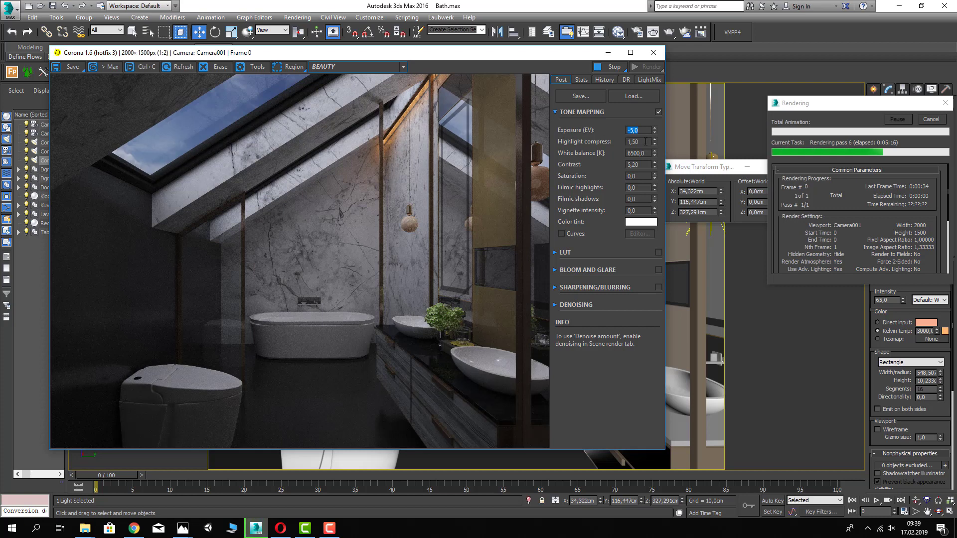
key(Tab)
text(1,2)
key(Return)
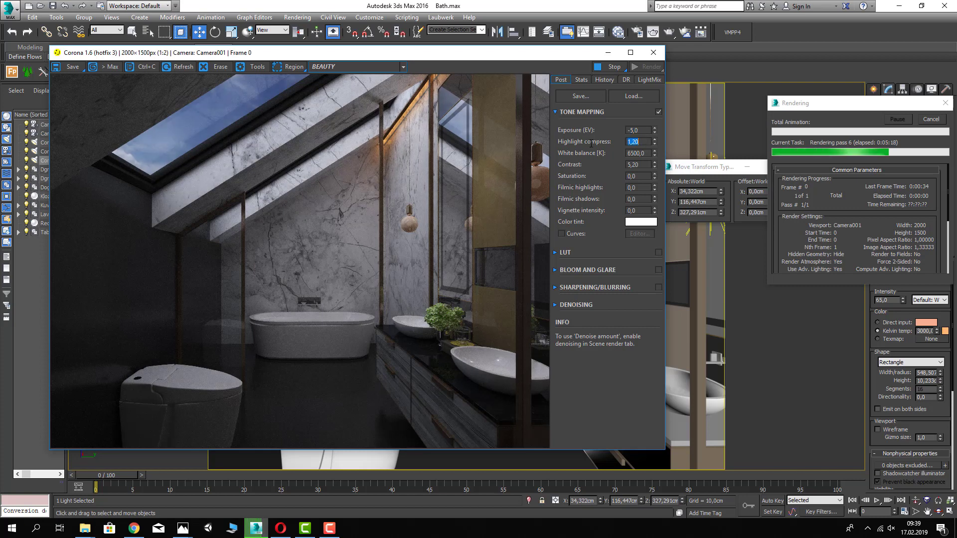
text(1)
key(Return)
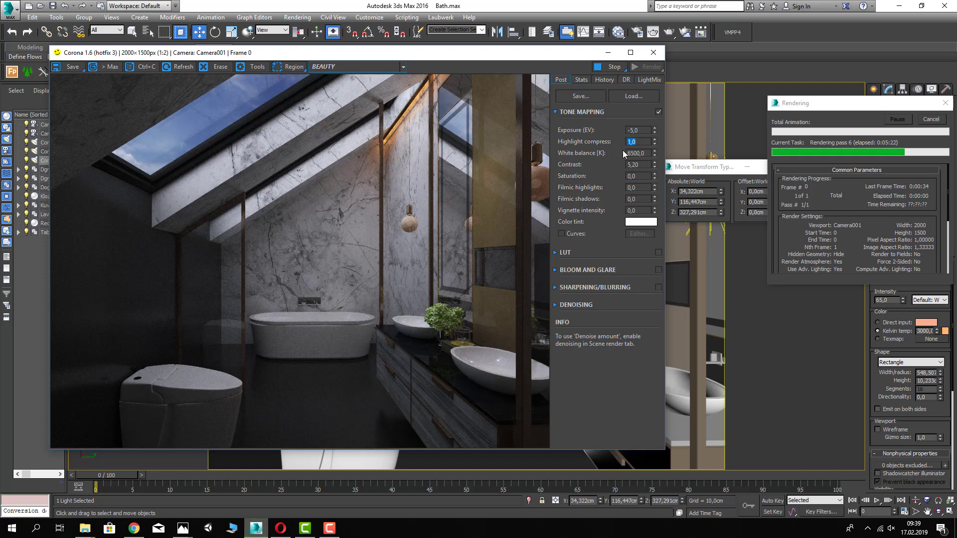
- Set the tone-mapping contrast of the running render to 5
key(Tab)
key(Tab)
text(5)
key(Return)
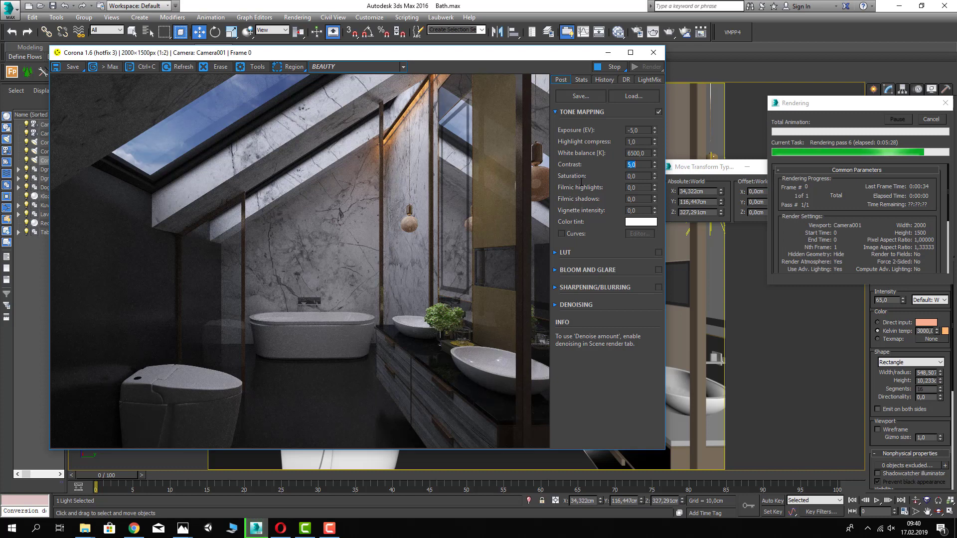
- Try an exposure of -4.5 EV on the running render and return it to -5 EV
click(632, 130)
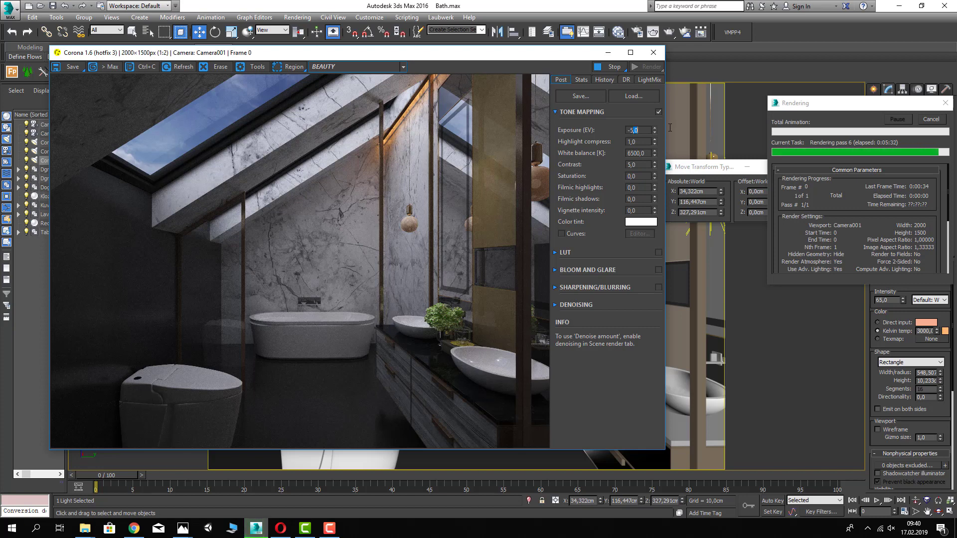
text(-4,5)
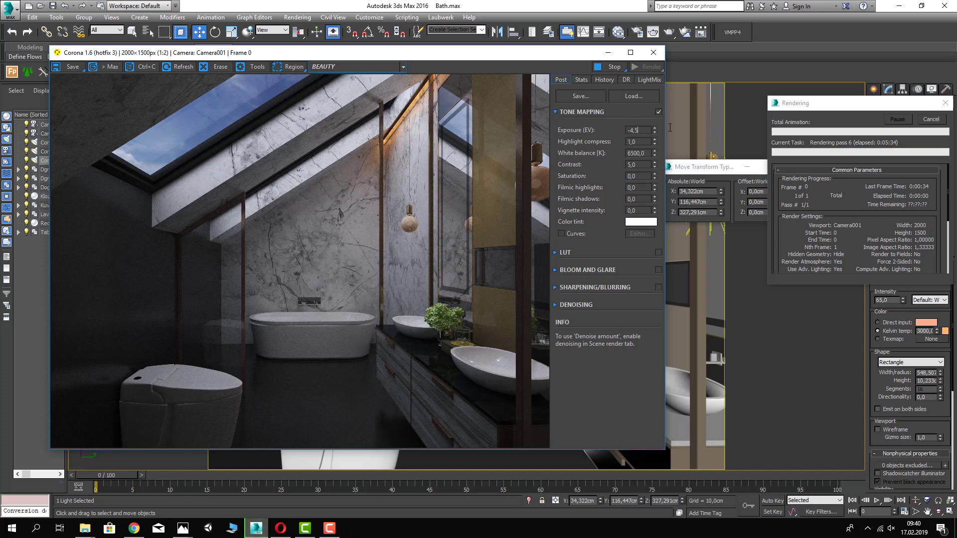
key(Return)
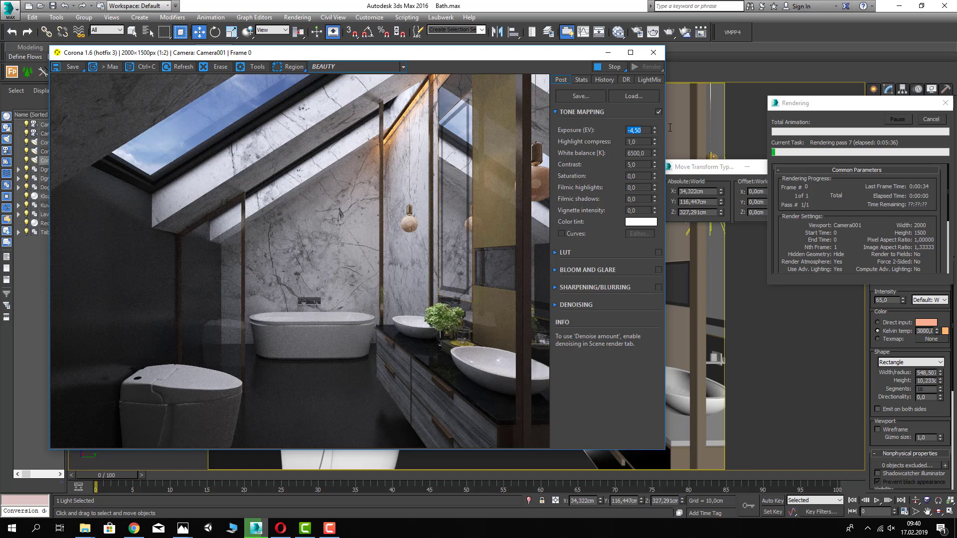
text(-5)
key(Return)
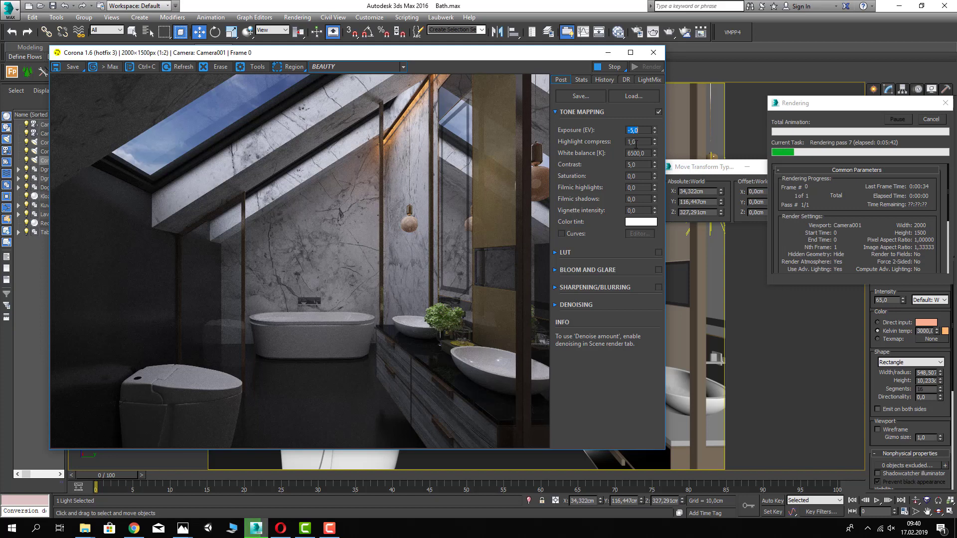
- Try varying the highlight compression on the running render and set it to 1.2
drag(655, 142, 659, 161)
drag(666, 67, 659, 168)
drag(668, 85, 648, 192)
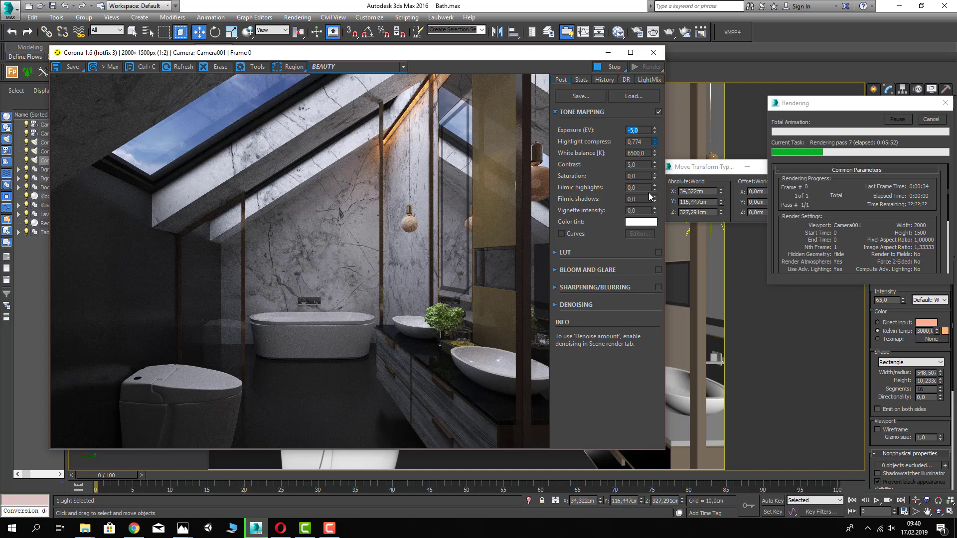
right_click(648, 192)
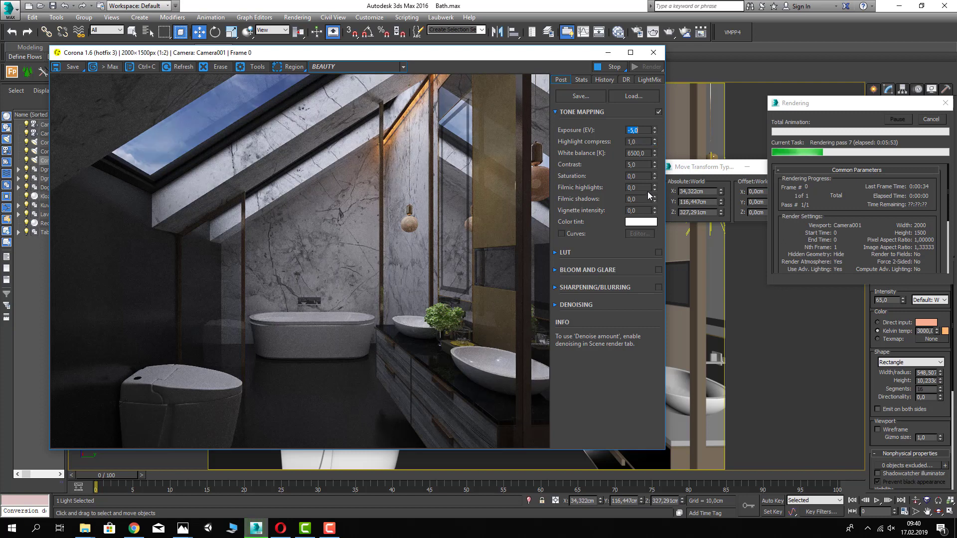
click(644, 142)
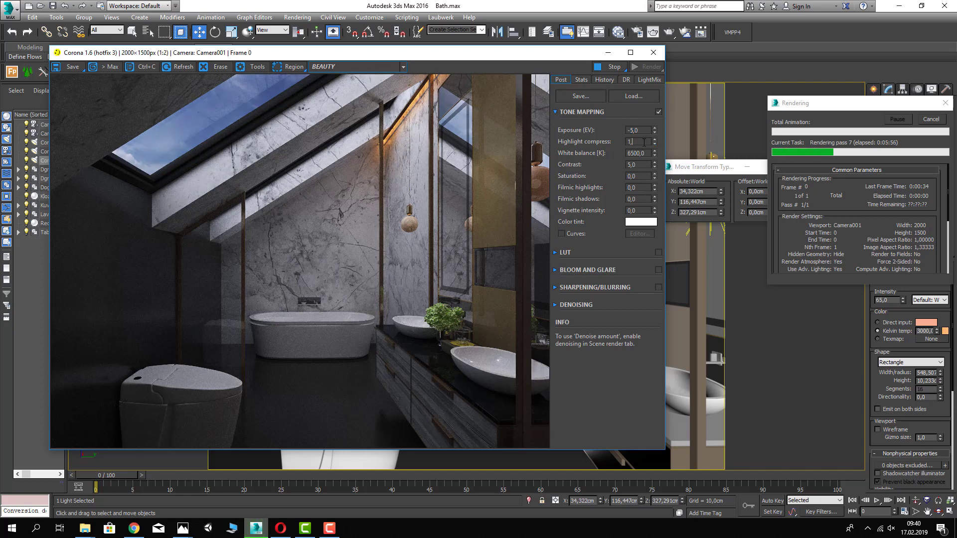
text(20)
key(Return)
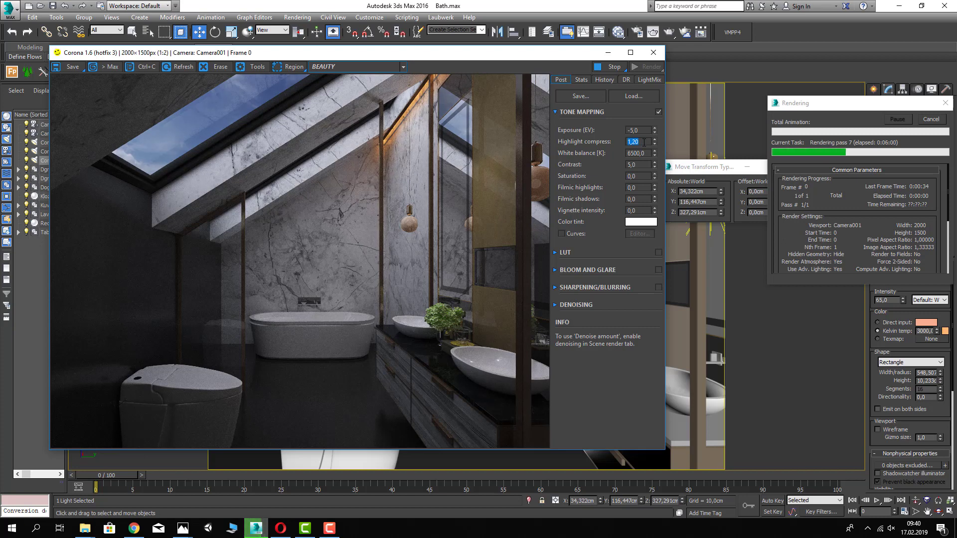
- Try contrast values of 8 and 2 on the running render and return the contrast to 5
double_click(631, 165)
text(8)
key(Return)
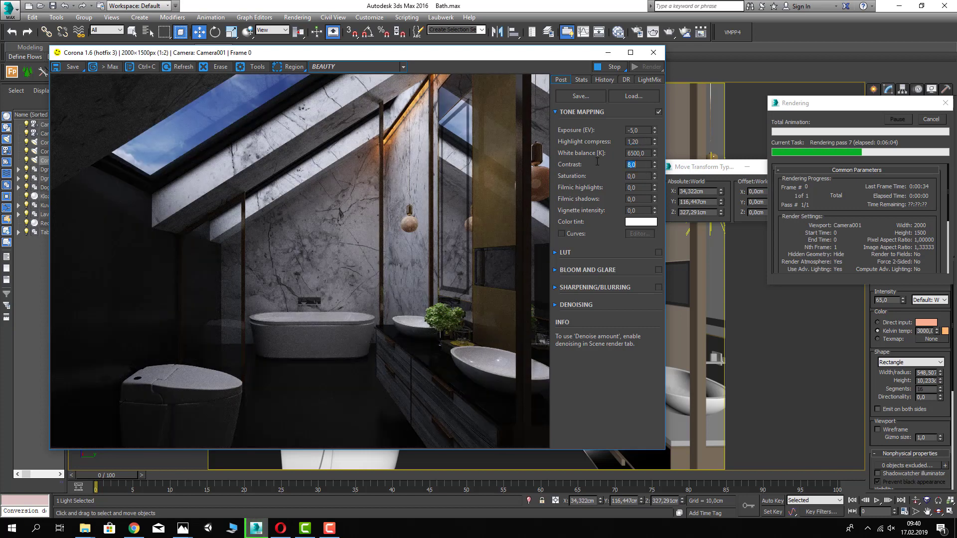
text(2)
key(Return)
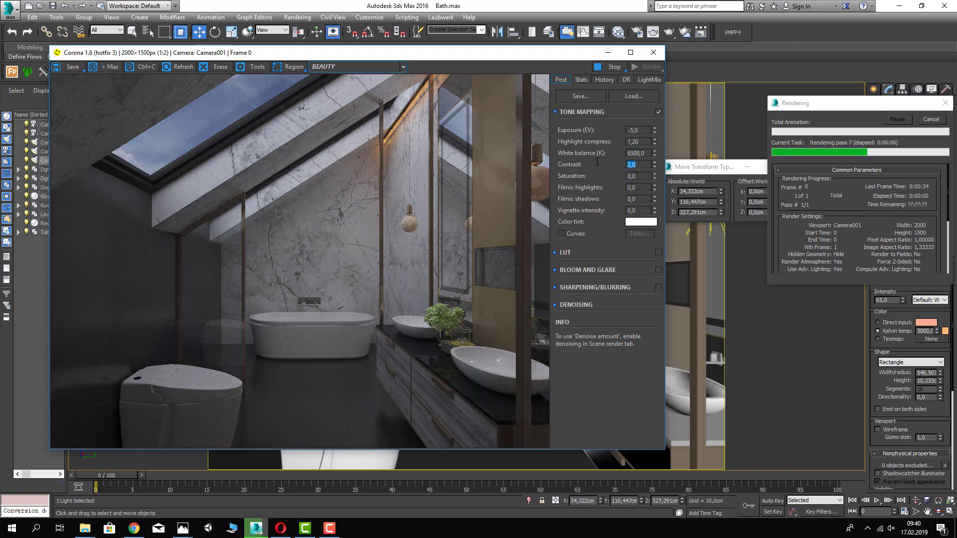
text(5)
key(BackSpace)
text(6)
key(Return)
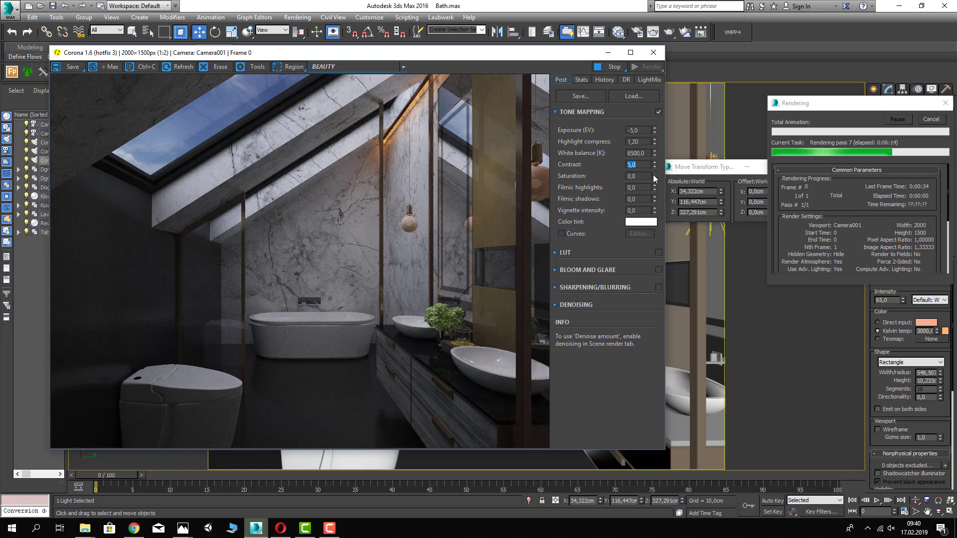
- Try a higher white balance on the running render and set it to 7000 K
drag(654, 154, 657, 112)
drag(655, 153, 658, 133)
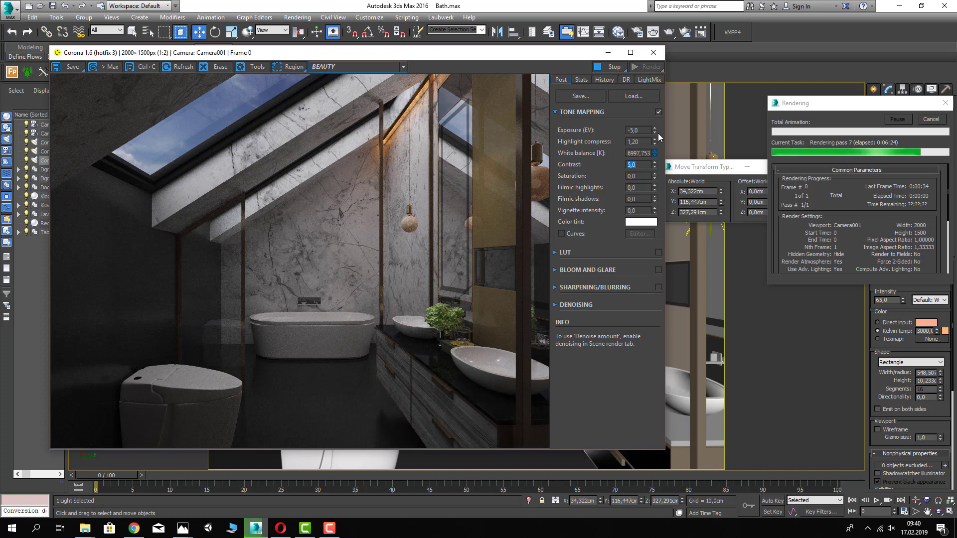
right_click(644, 153)
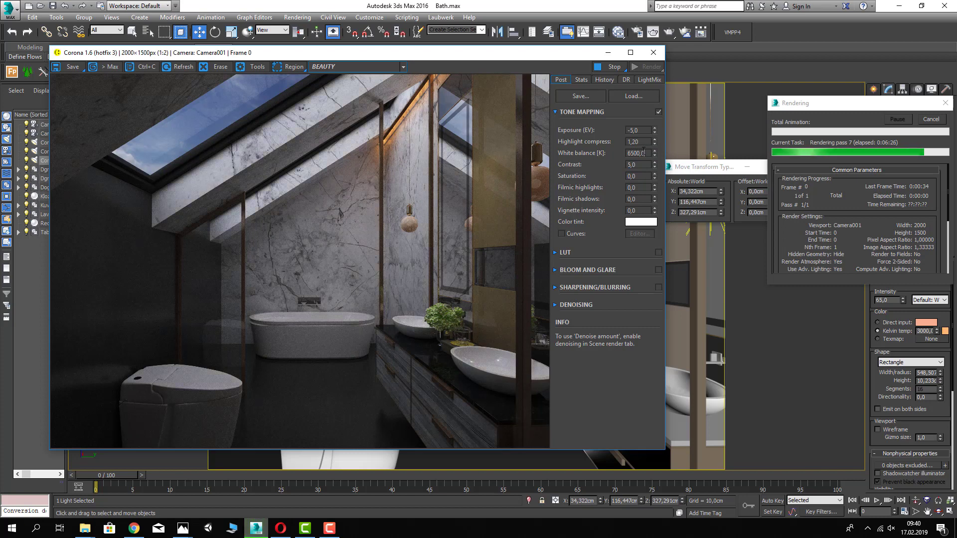
text(7000)
key(Return)
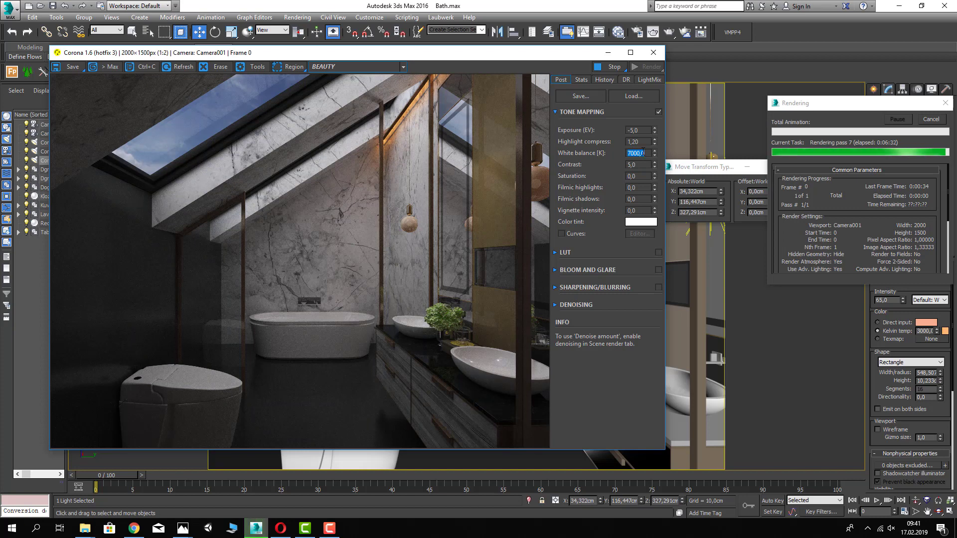
- Compare highlight compression values of 1.5 and 1 and return the setting to 1.2
click(645, 143)
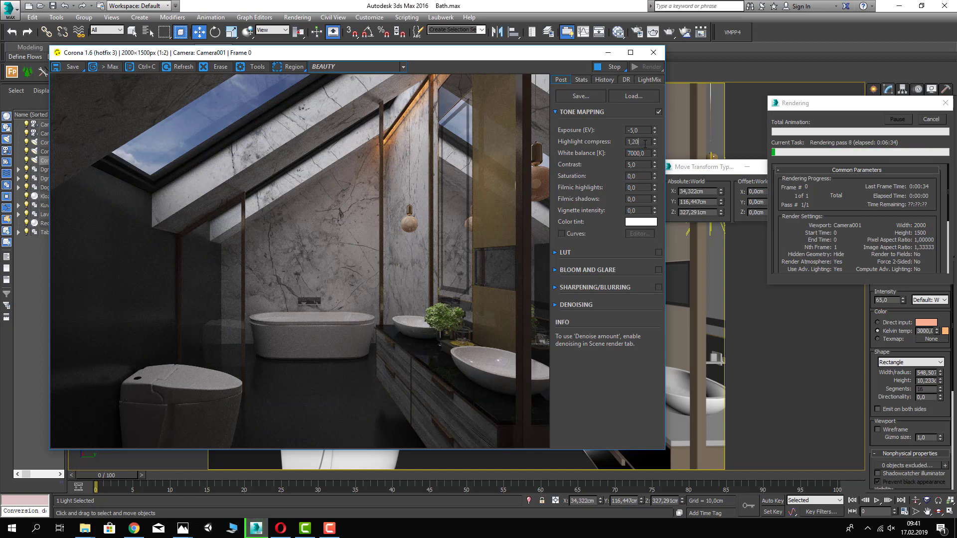
text(50)
key(Return)
text(1)
key(Return)
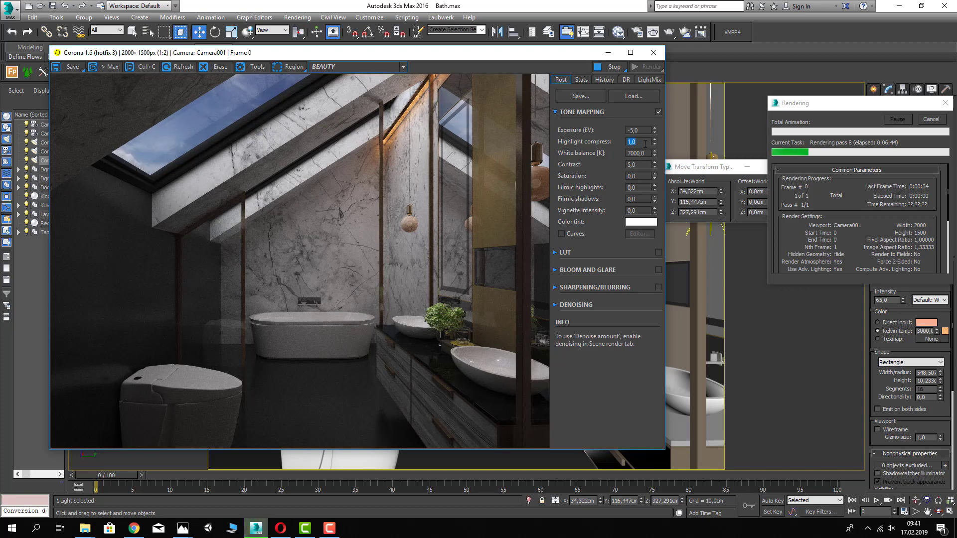
key(BackSpace)
text(1)
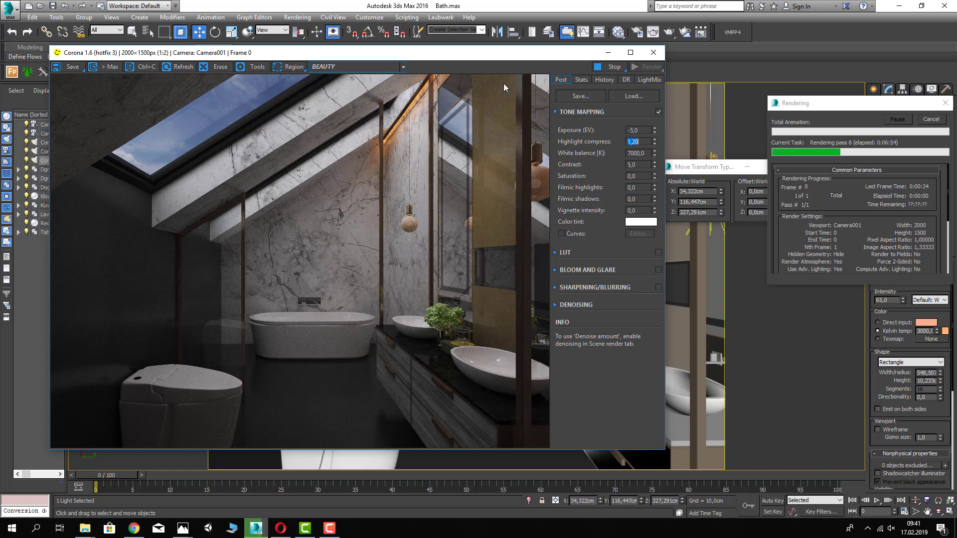
- Close the frame buffer and make the selected ceiling-slot Corona light visible directly, in reflections and in refractions
drag(409, 55, 400, 55)
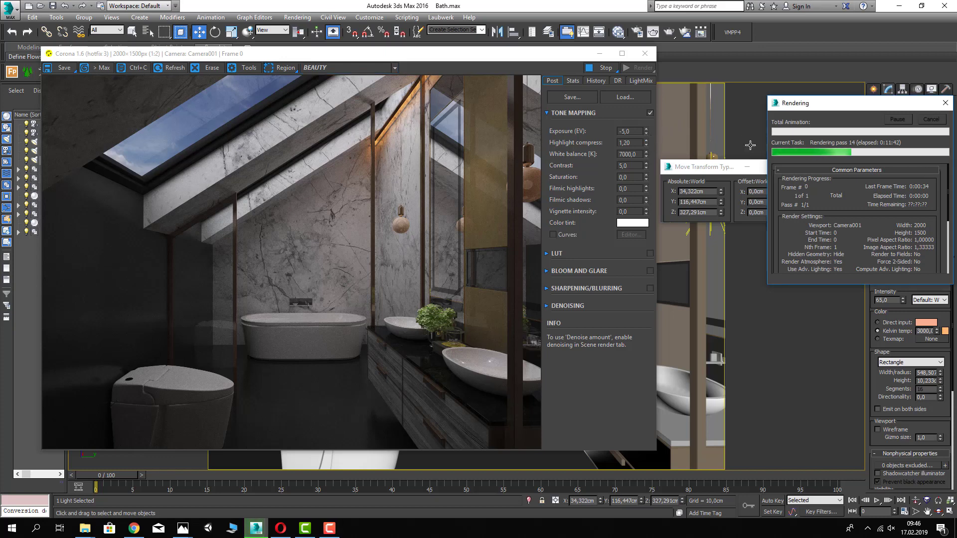
click(645, 54)
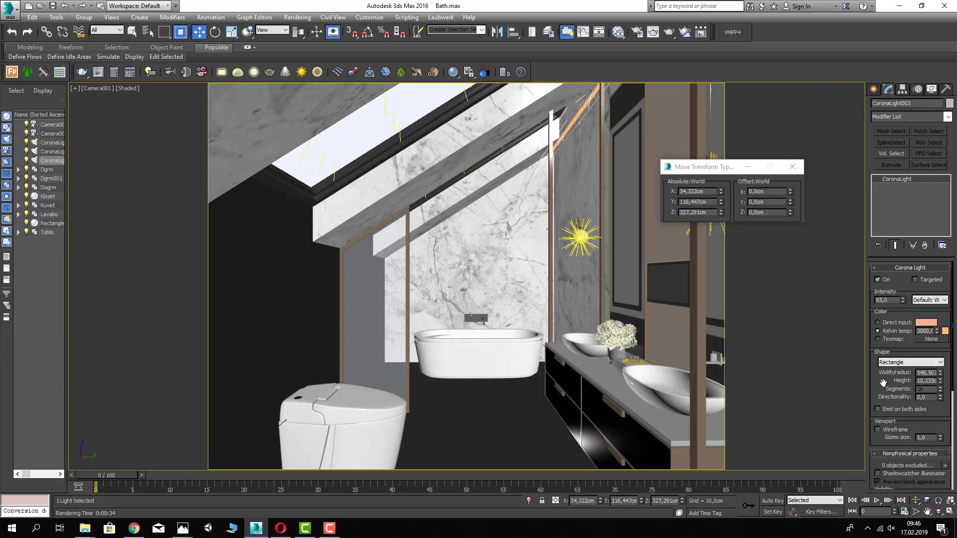
scroll(883, 383, down, 3)
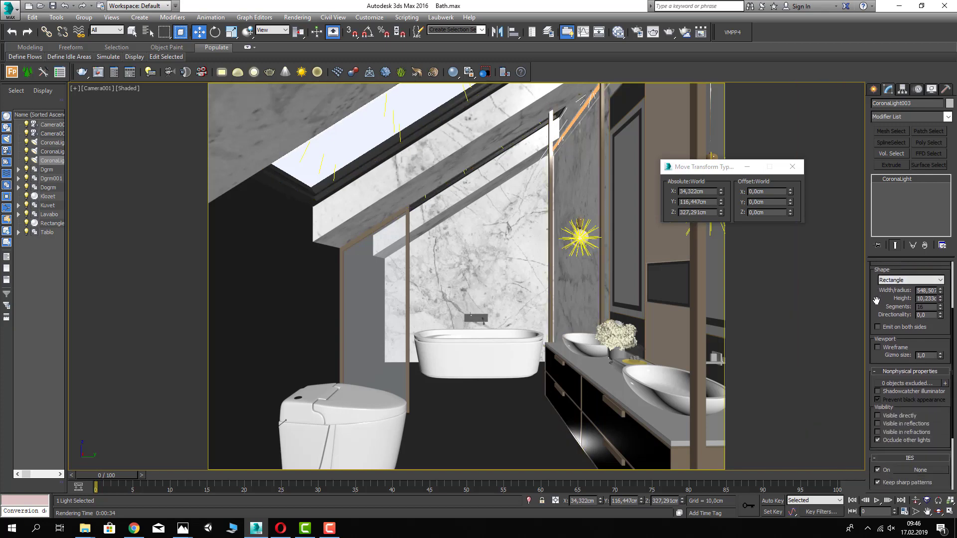
click(892, 424)
click(887, 432)
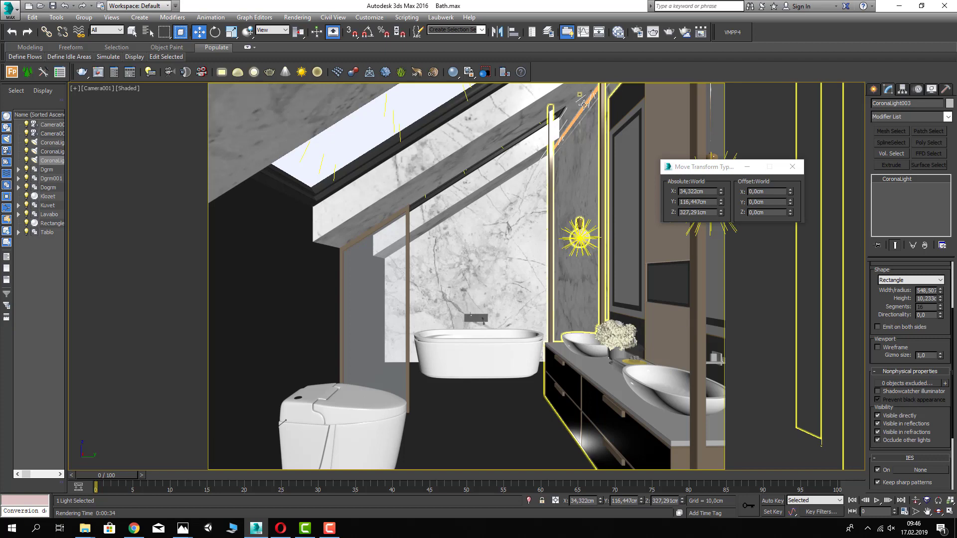
- Set the denoise mode to Full denoising in the Corona scene settings of the render setup
click(637, 32)
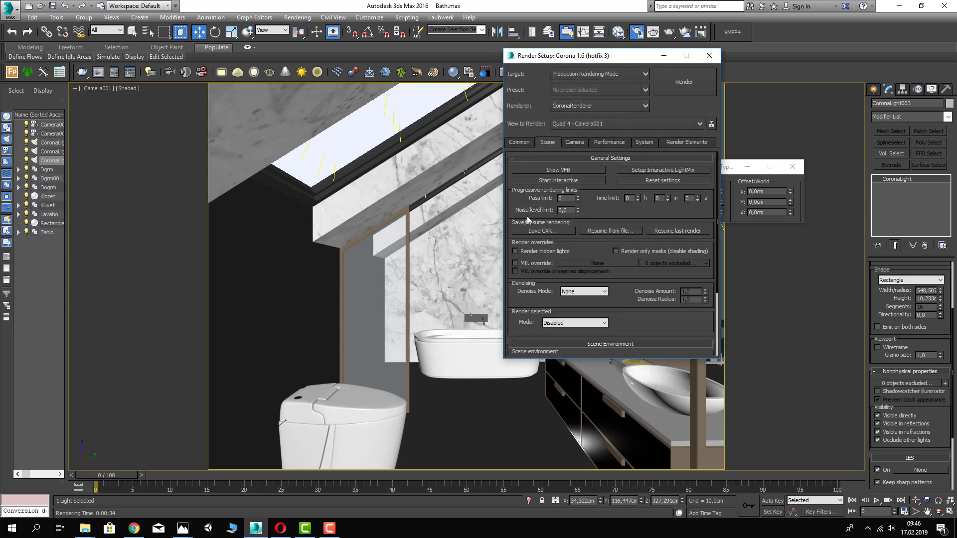
drag(521, 209, 519, 185)
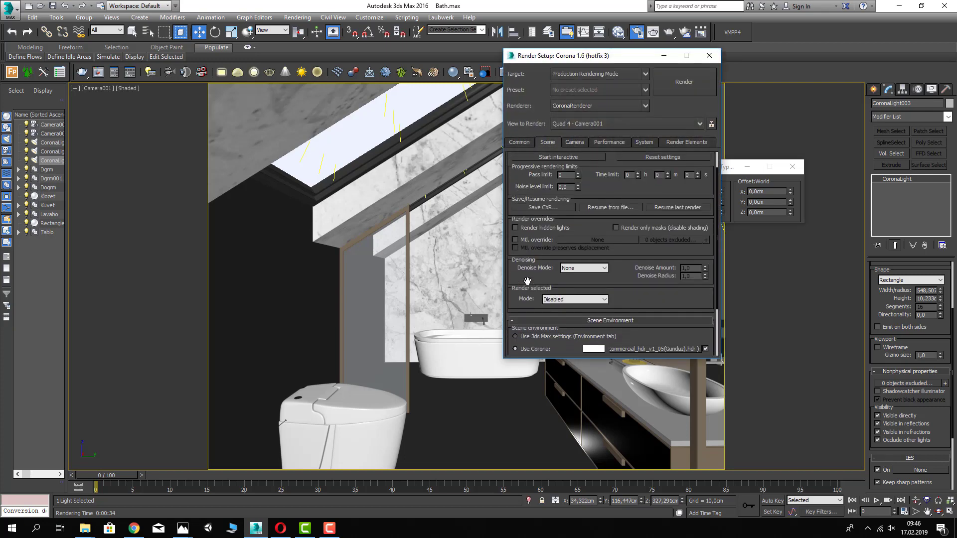
drag(527, 283, 528, 277)
click(570, 262)
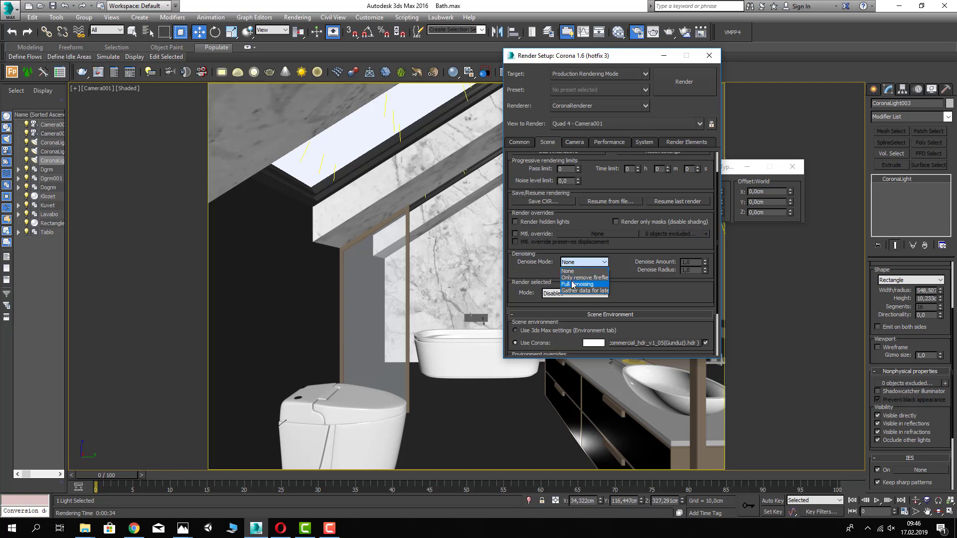
click(572, 284)
scroll(548, 277, up, 1)
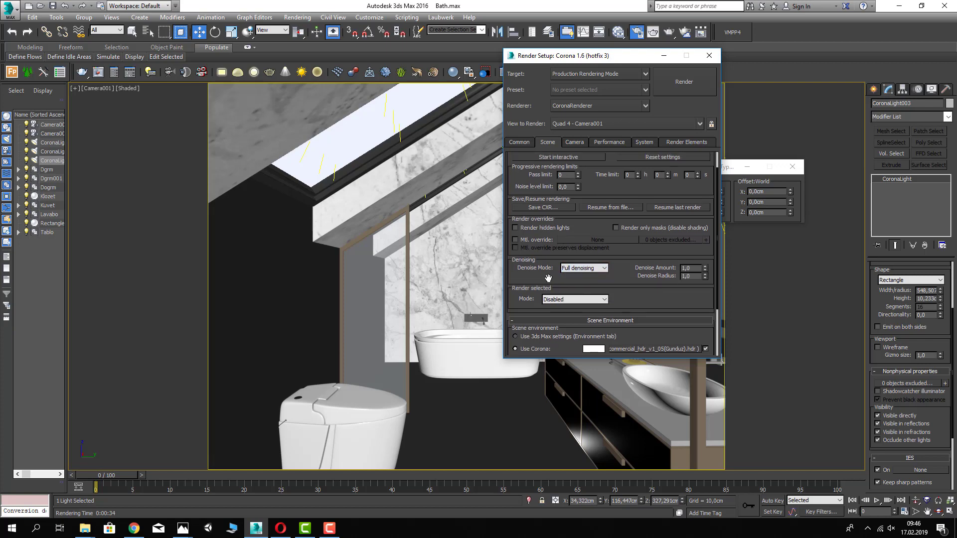
- Save the scene and start a new production render of the Camera001 view
click(53, 5)
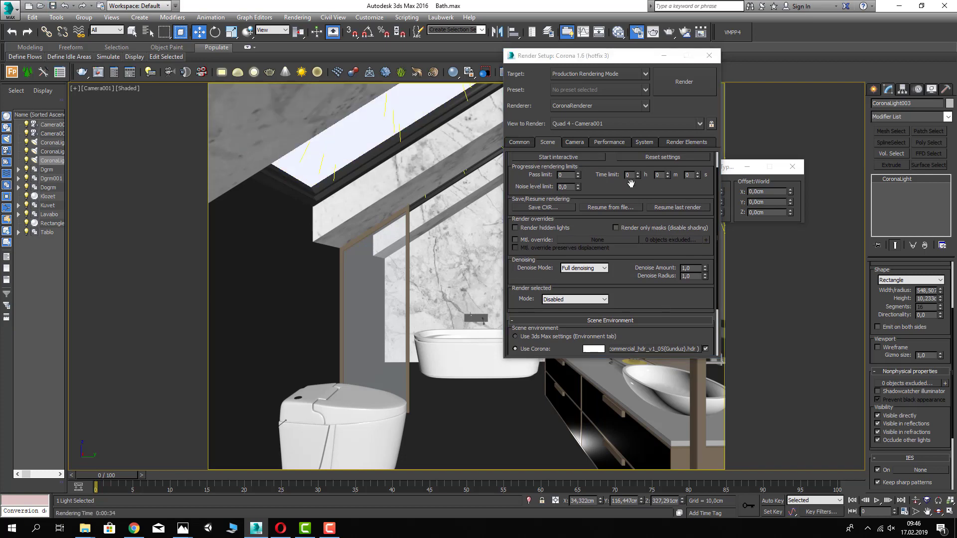
click(684, 84)
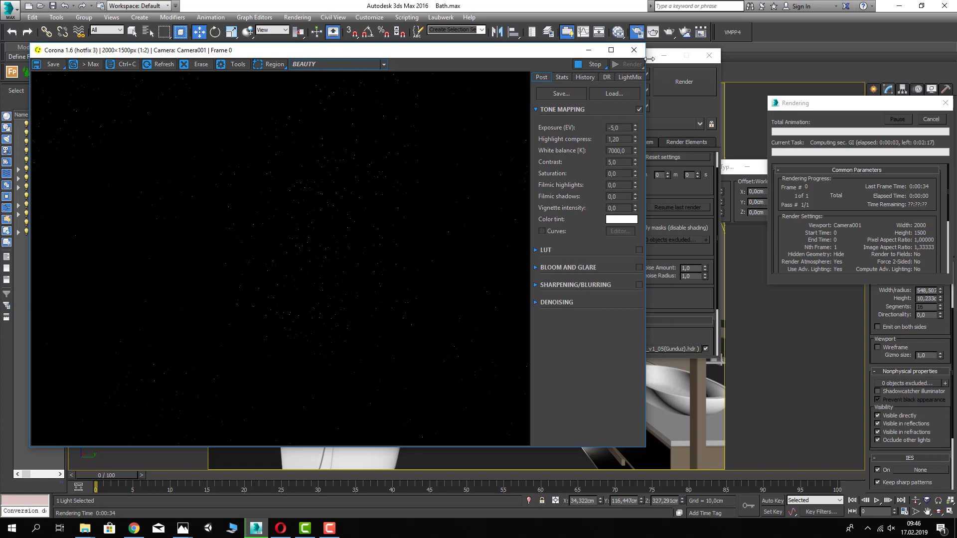
click(649, 59)
drag(629, 63, 802, 180)
drag(436, 50, 465, 45)
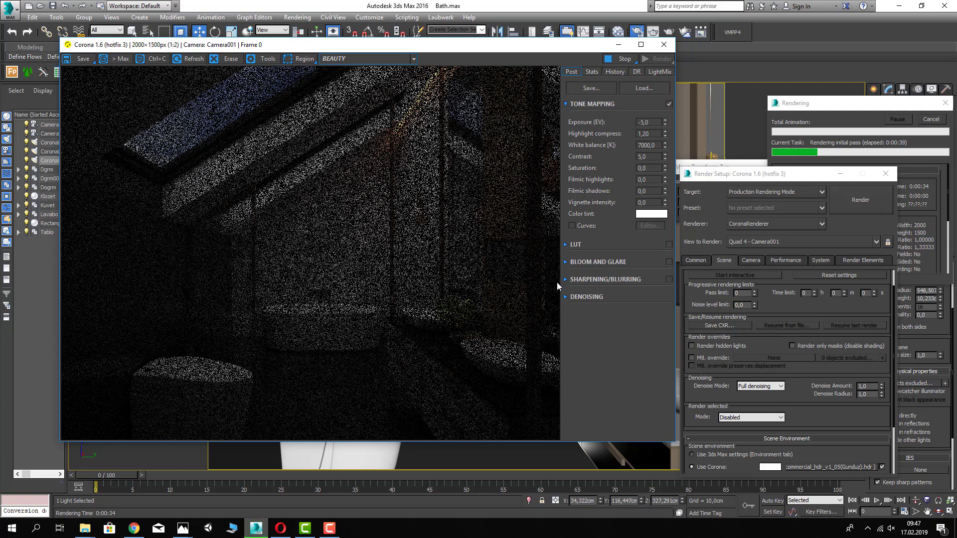
drag(296, 51, 292, 58)
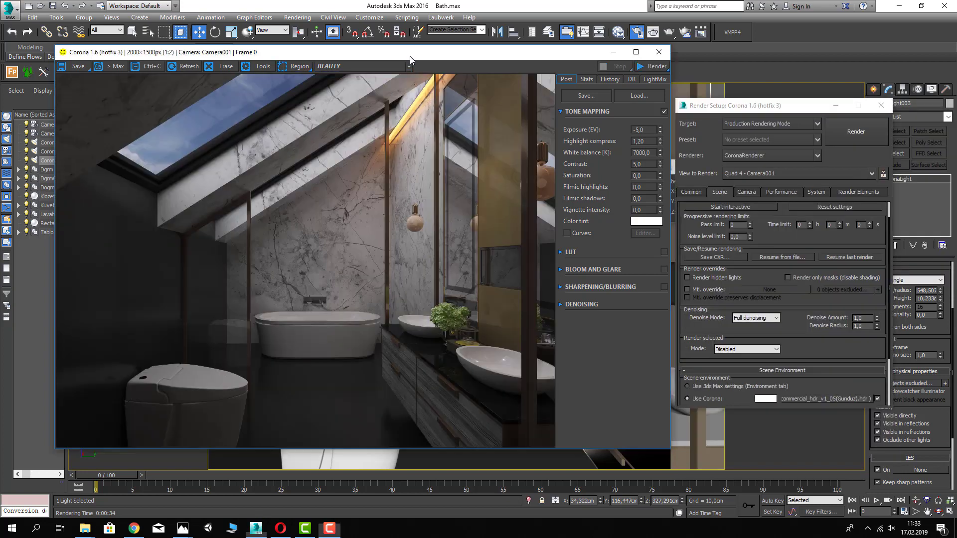
- Examine the finished bathroom render enlarged and close up in the frame buffer
double_click(409, 52)
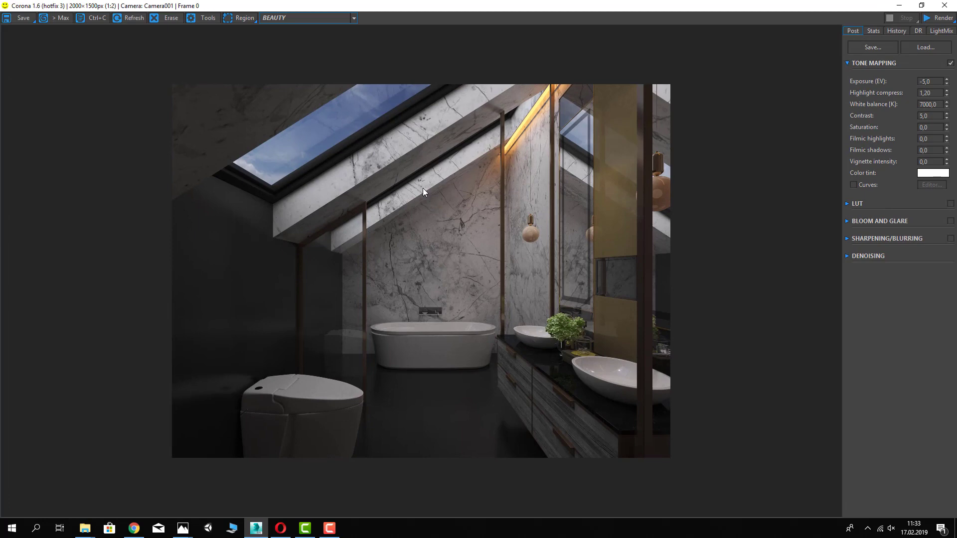
scroll(423, 189, up, 1)
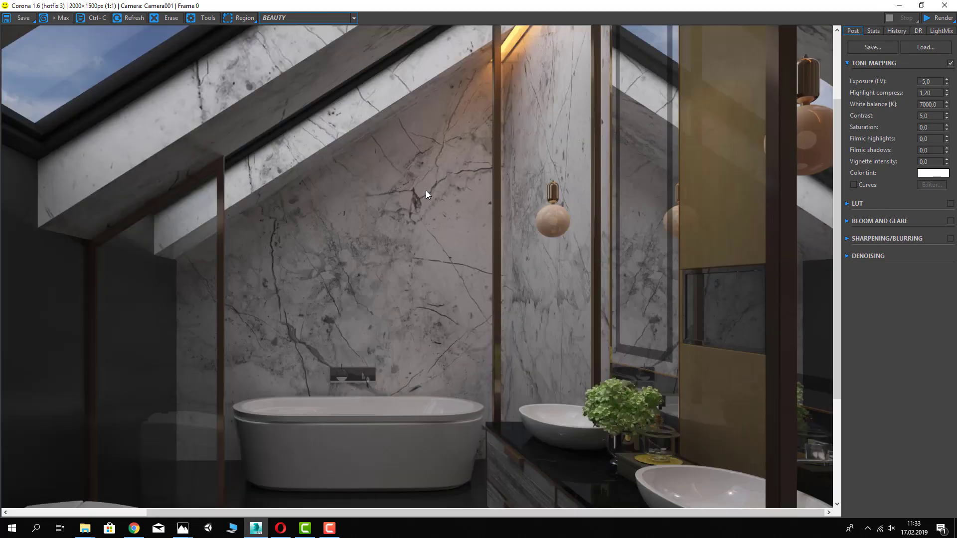
scroll(427, 194, down, 1)
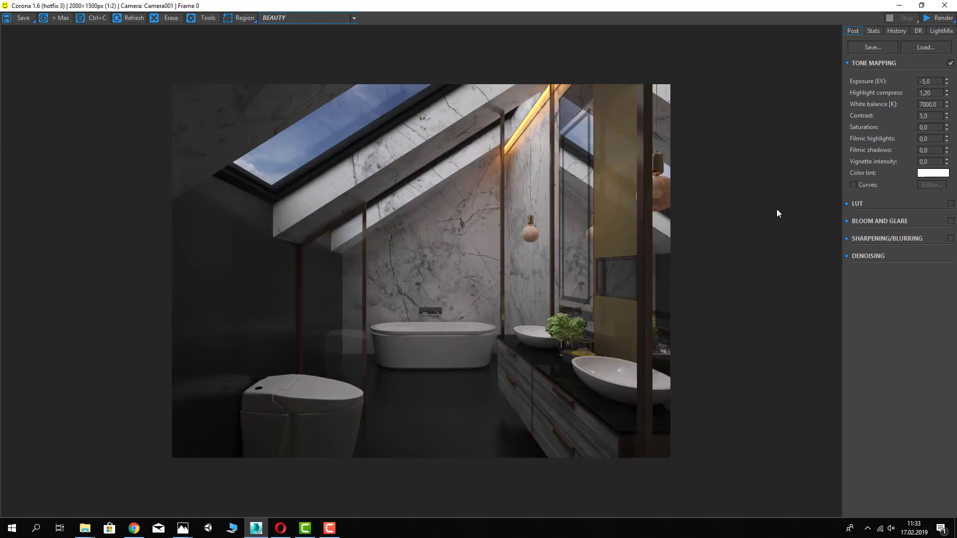
drag(503, 9, 532, 37)
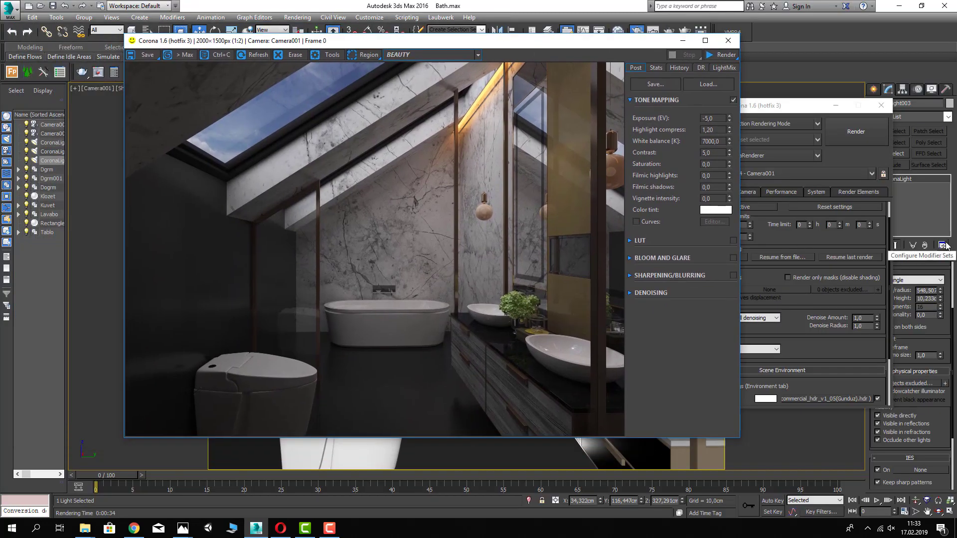